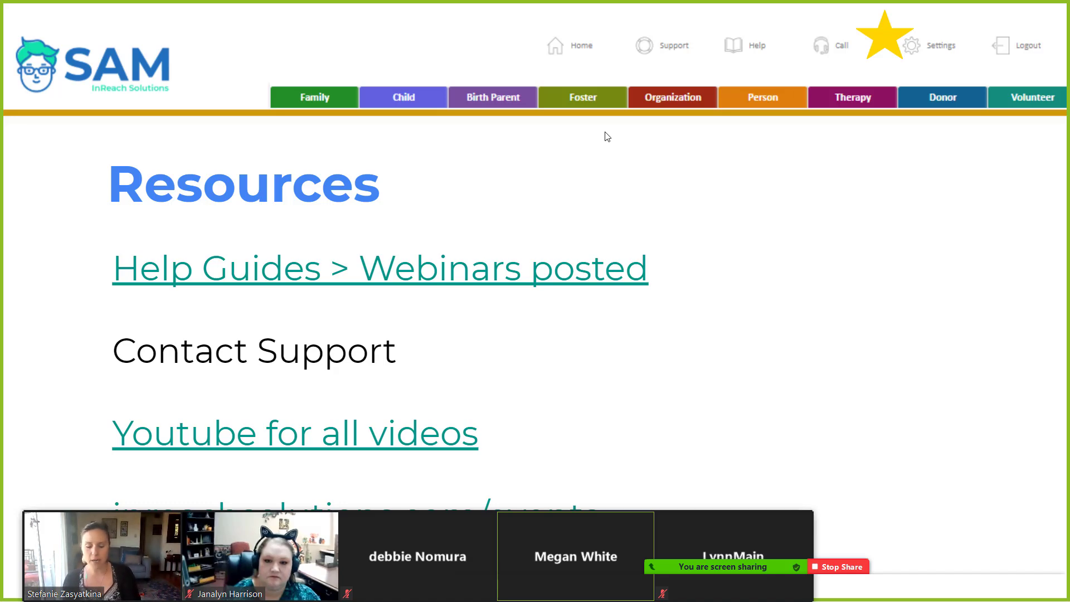
Open master.mysamdb.com in a new browser window, admit the waiting meeting participant, and log in to SAM with the prefilled credentials.
{"action": "key", "text": "ctrl+n"}
{"action": "type", "text": "master.mysamdb.com"}
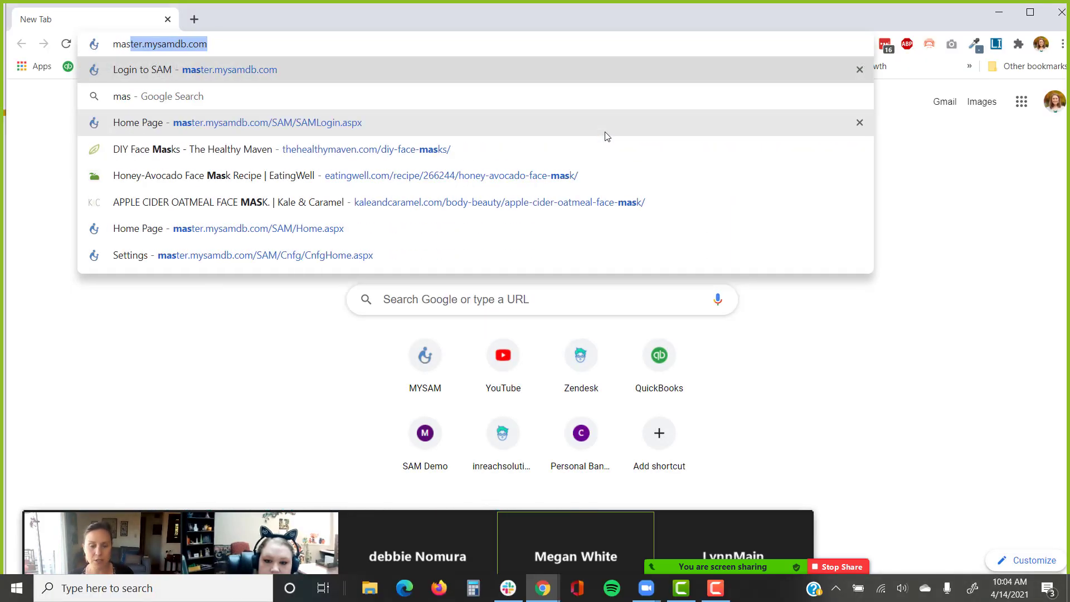
{"action": "key", "text": "Return"}
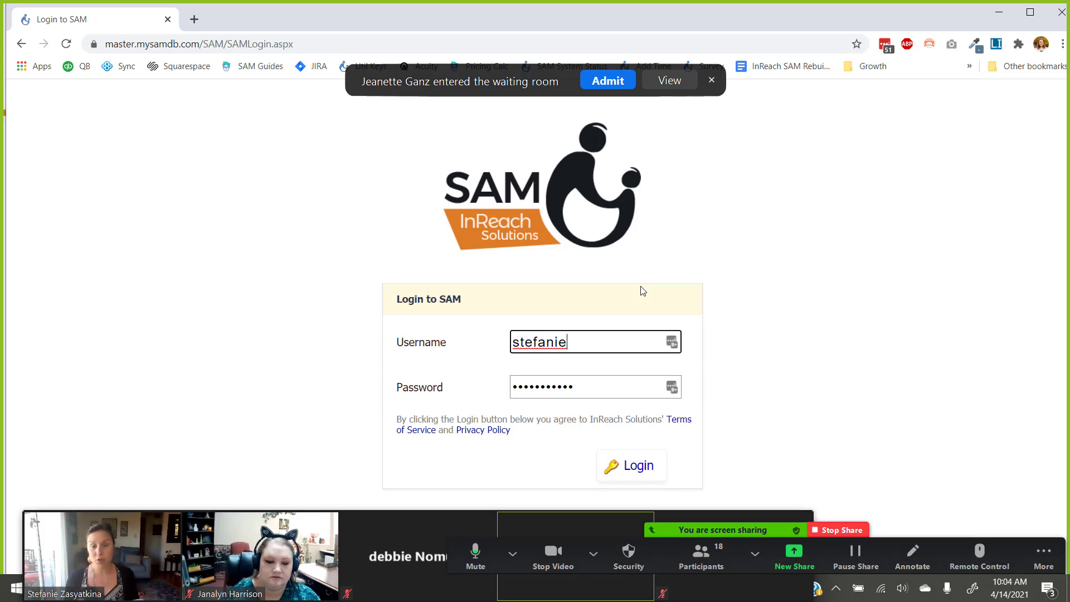
{"action": "left_click", "coordinate": [599, 82]}
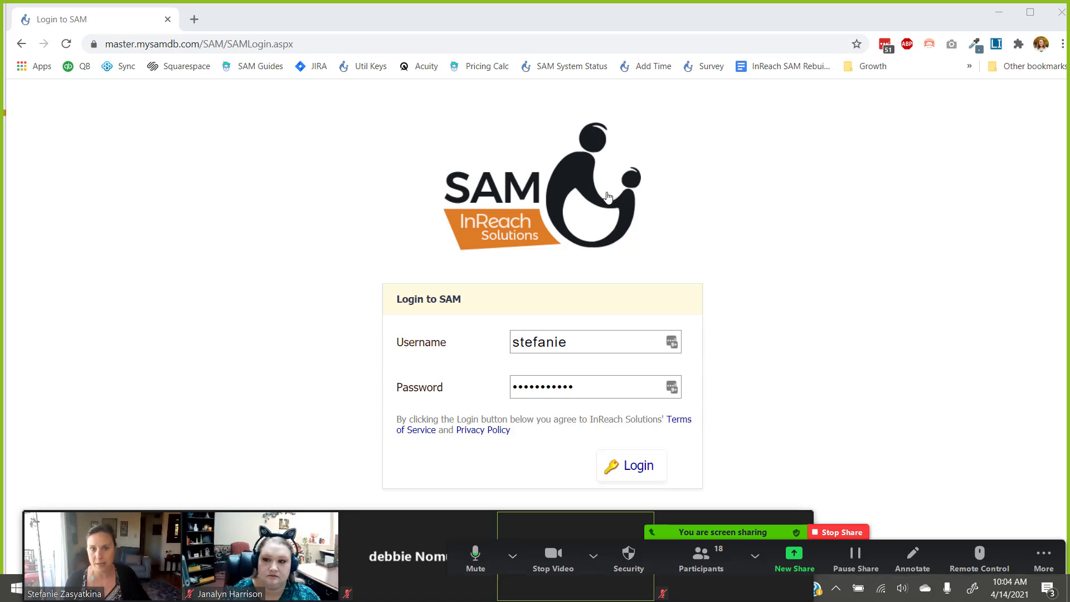
{"action": "left_click", "coordinate": [644, 473]}
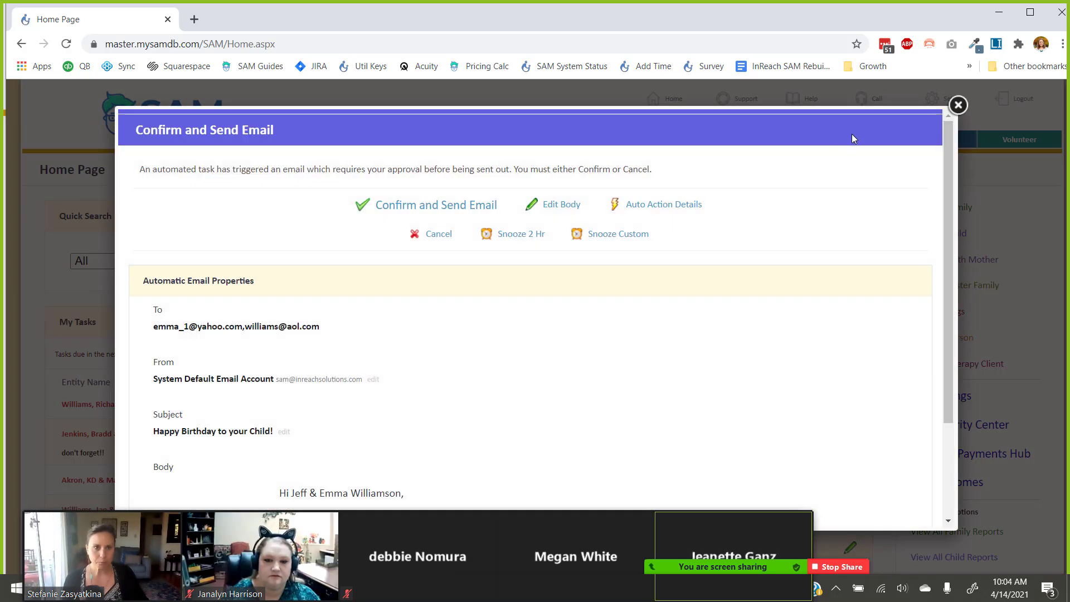
Close the Confirm and Send Email dialog without sending and maximize the browser window.
{"action": "left_click", "coordinate": [958, 105]}
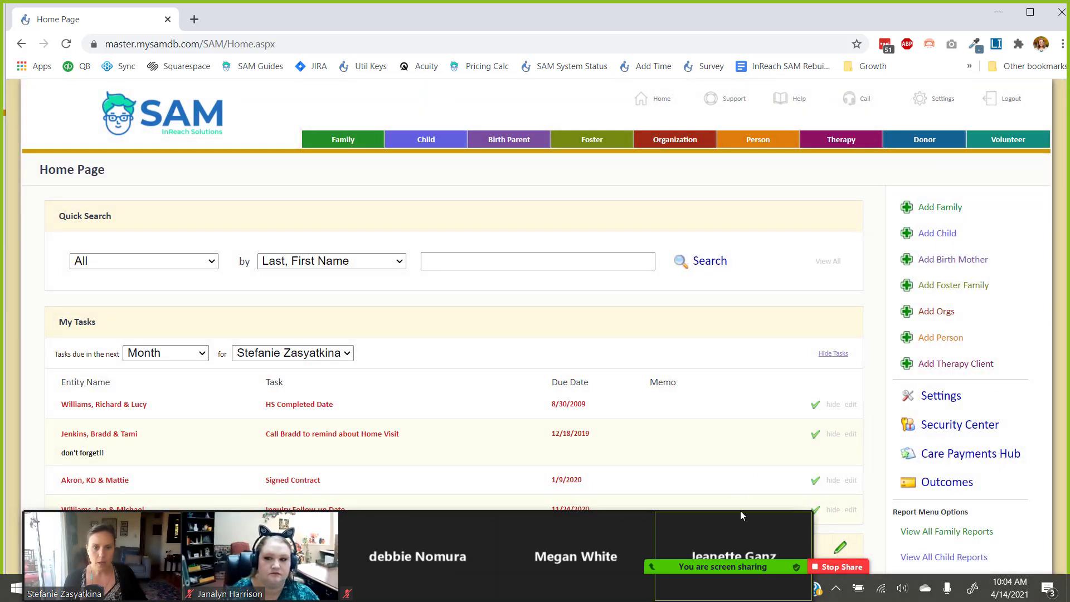
{"action": "mouse_move", "coordinate": [762, 527]}
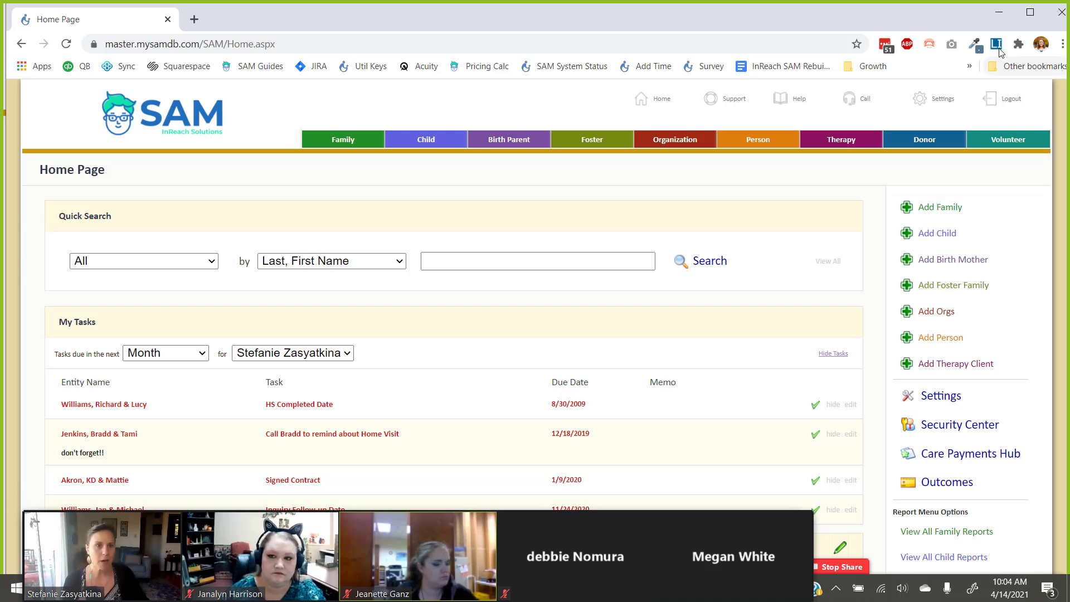
{"action": "left_click", "coordinate": [1030, 13]}
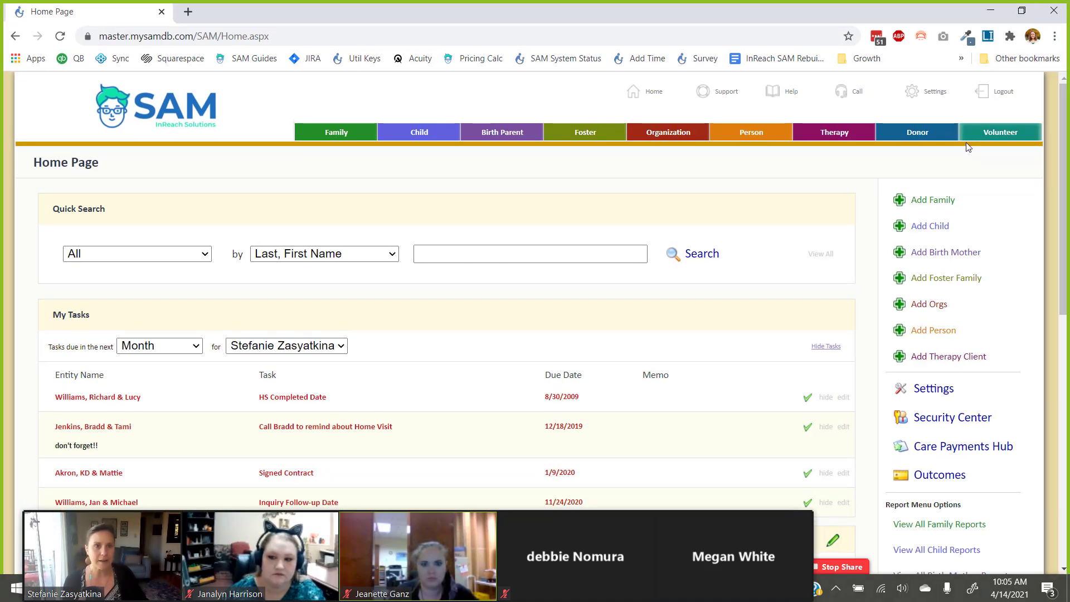
Open the SAM Settings page and look through its tools, system settings and user settings.
{"action": "left_click", "coordinate": [941, 100]}
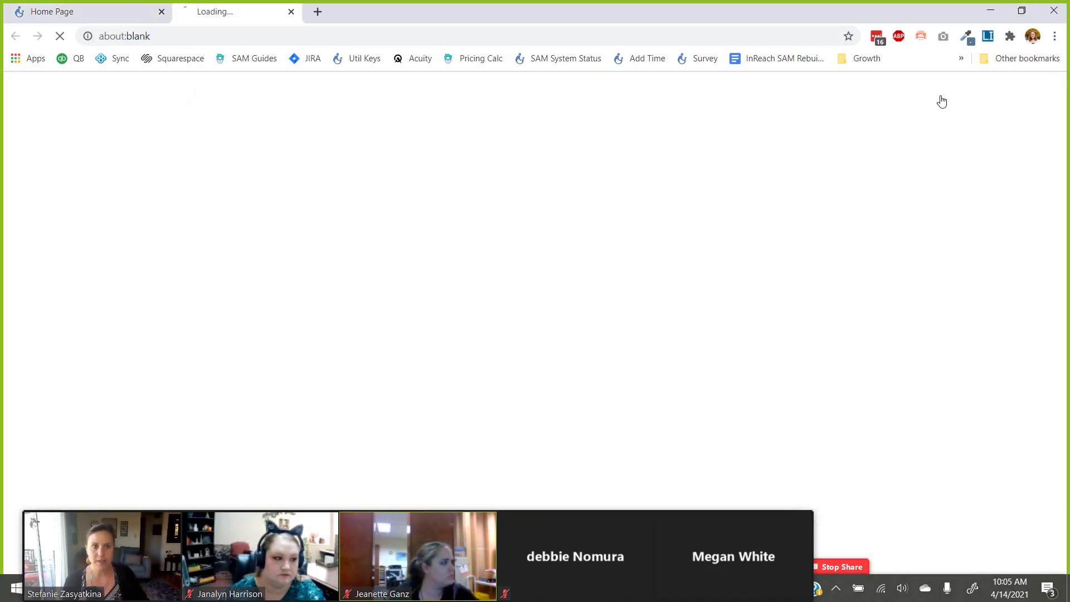
{"action": "scroll", "coordinate": [534, 281], "scroll_direction": "down", "scroll_amount": 10}
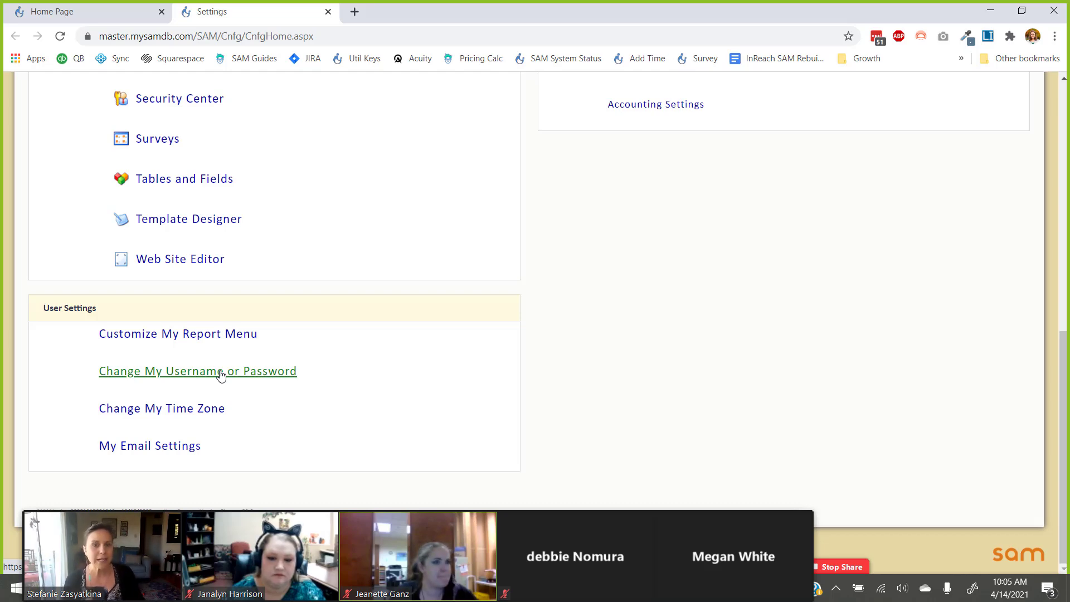
{"action": "scroll", "coordinate": [546, 332], "scroll_direction": "up", "scroll_amount": 2}
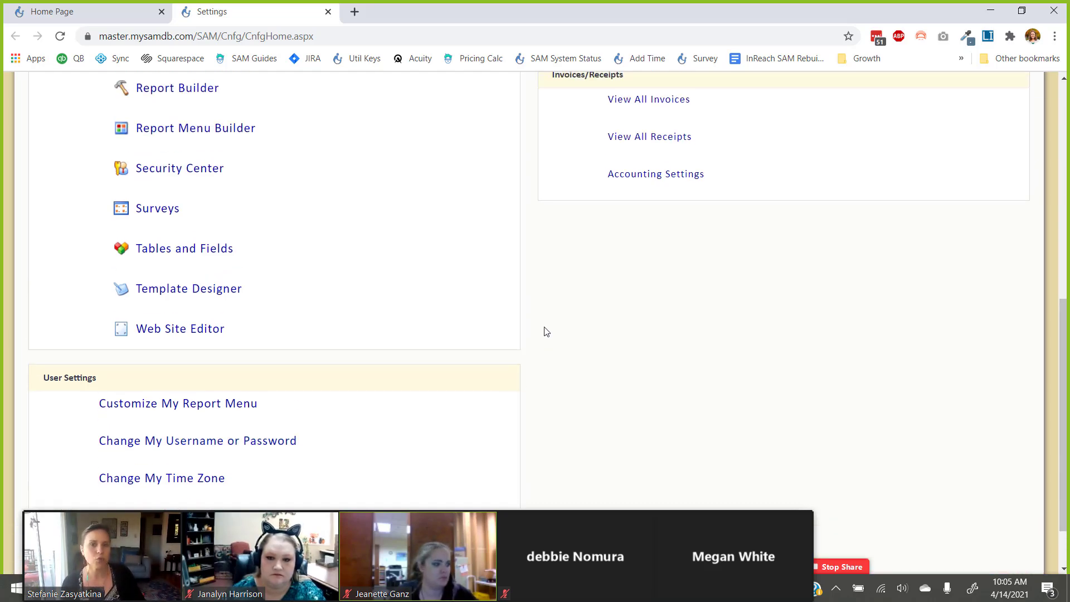
{"action": "scroll", "coordinate": [546, 332], "scroll_direction": "up", "scroll_amount": 8}
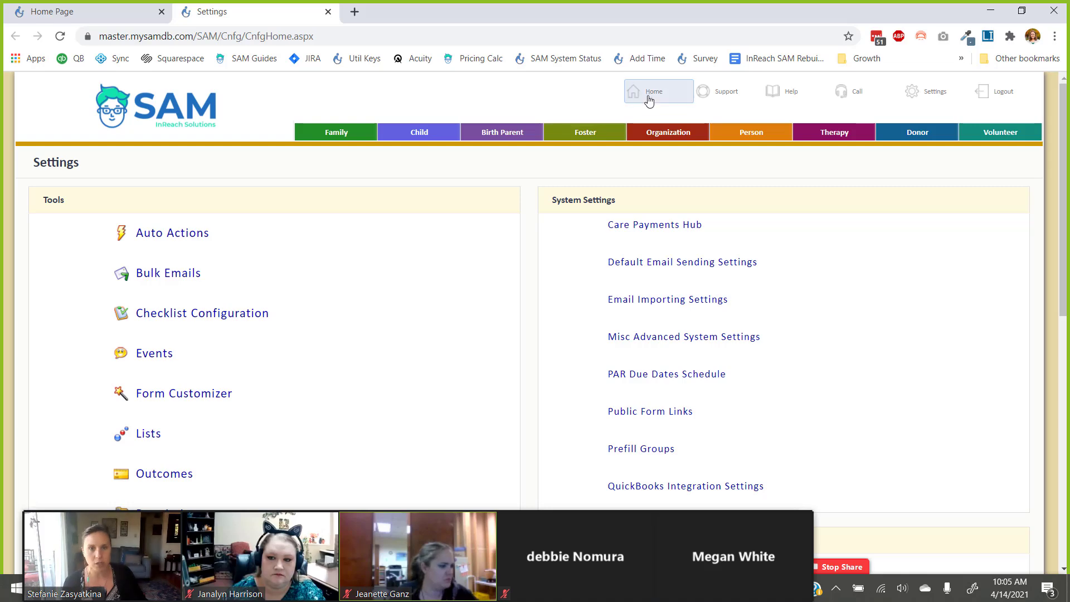
Return to the SAM home page, review the "Happy Birthday to your Child!" email awaiting approval, and cancel it.
{"action": "left_click", "coordinate": [649, 99]}
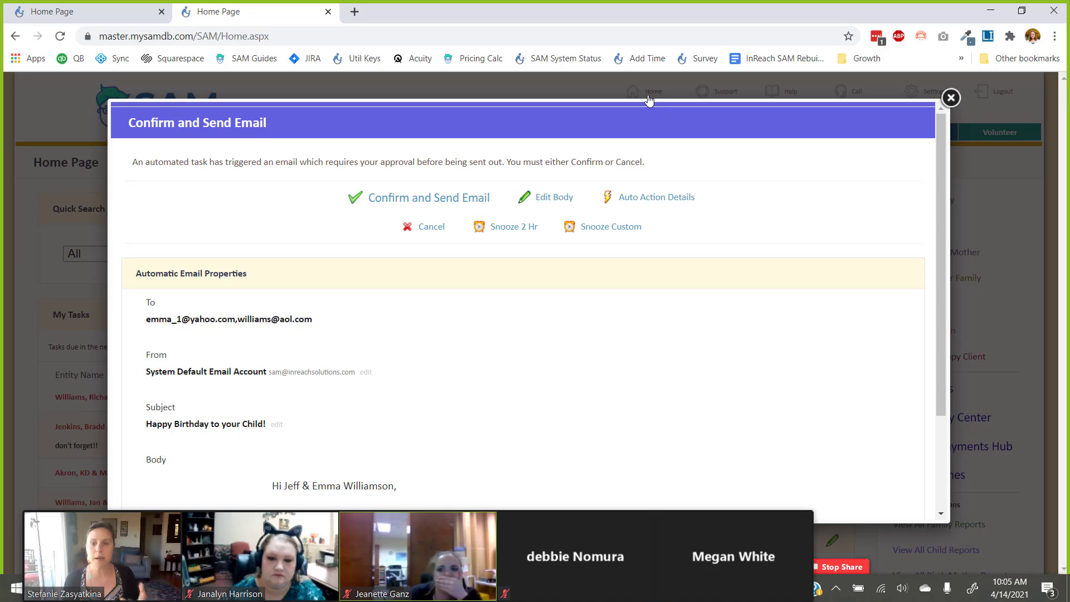
{"action": "scroll", "coordinate": [558, 279], "scroll_direction": "down", "scroll_amount": 2}
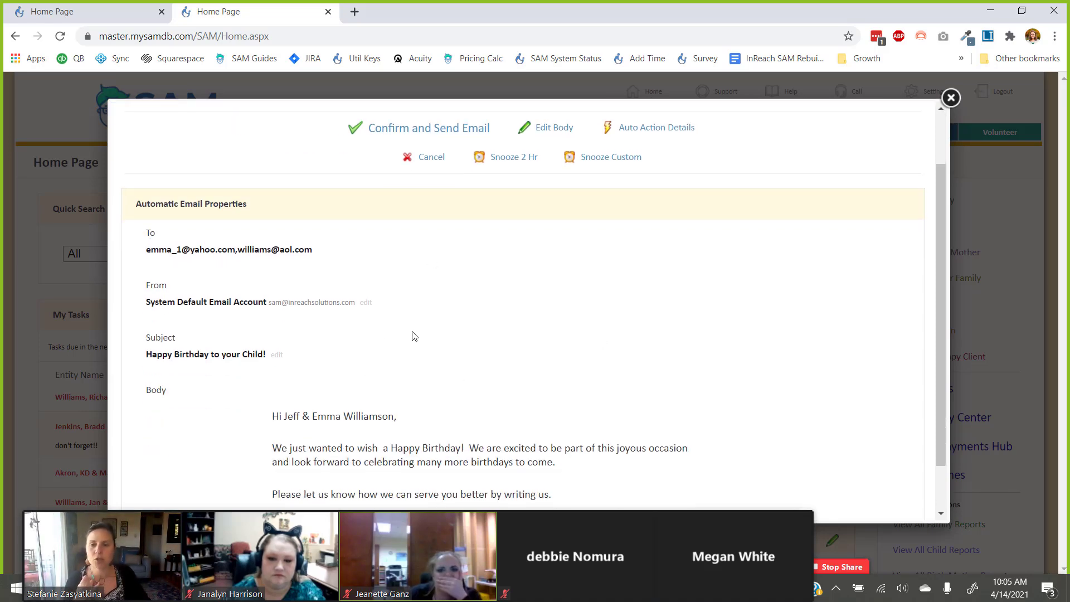
{"action": "scroll", "coordinate": [419, 375], "scroll_direction": "up", "scroll_amount": 2}
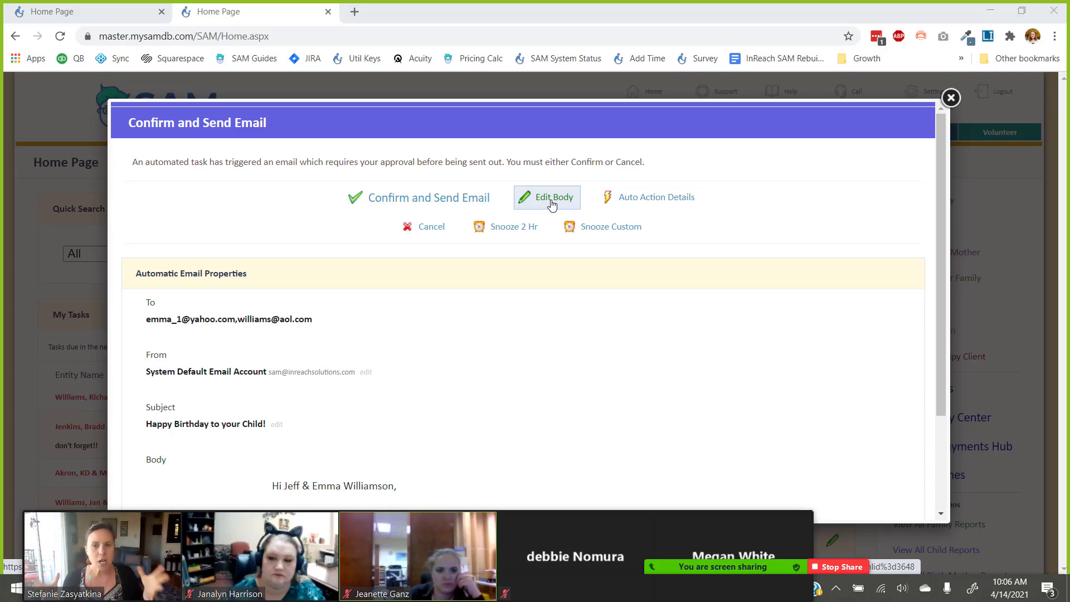
{"action": "left_click", "coordinate": [427, 229]}
{"action": "key", "text": "Return"}
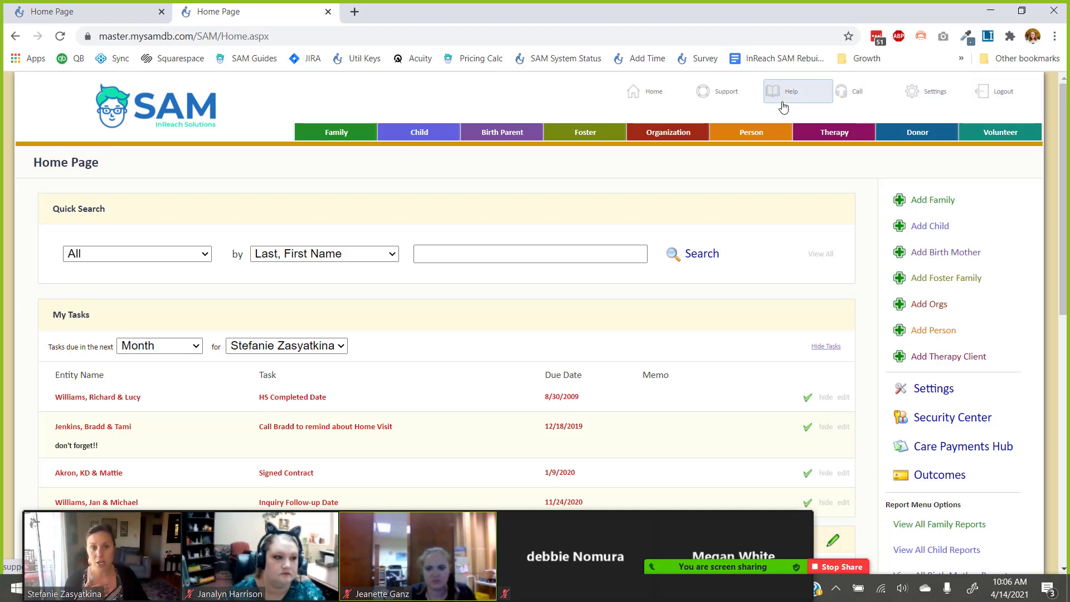
View the support contact form, minimize it, and open the Help site in an incognito window.
{"action": "left_click", "coordinate": [727, 106]}
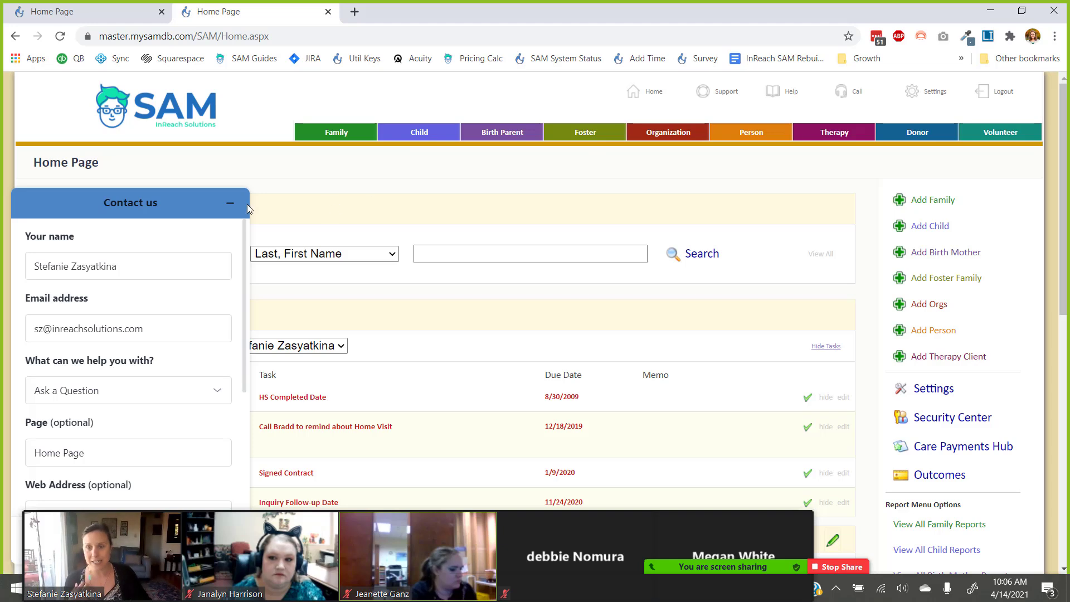
{"action": "left_click", "coordinate": [229, 206]}
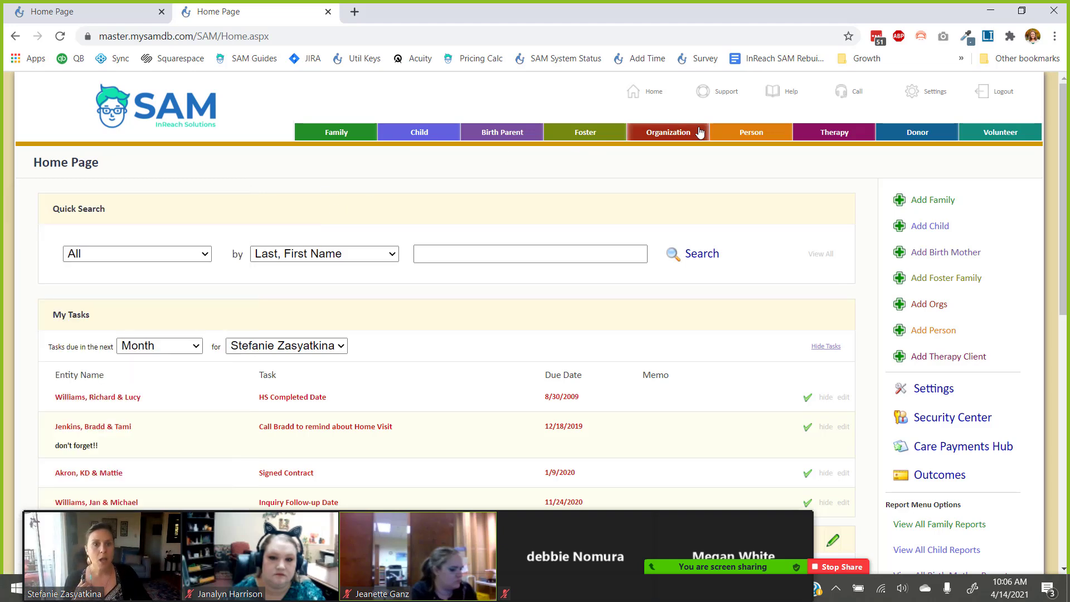
{"action": "right_click", "coordinate": [786, 94]}
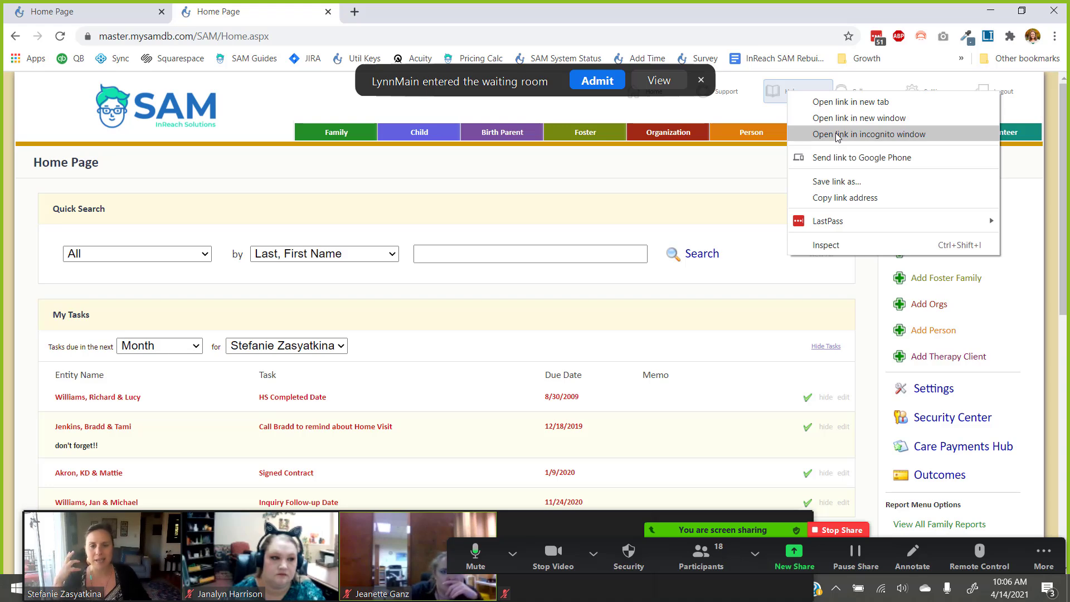
{"action": "left_click", "coordinate": [835, 133]}
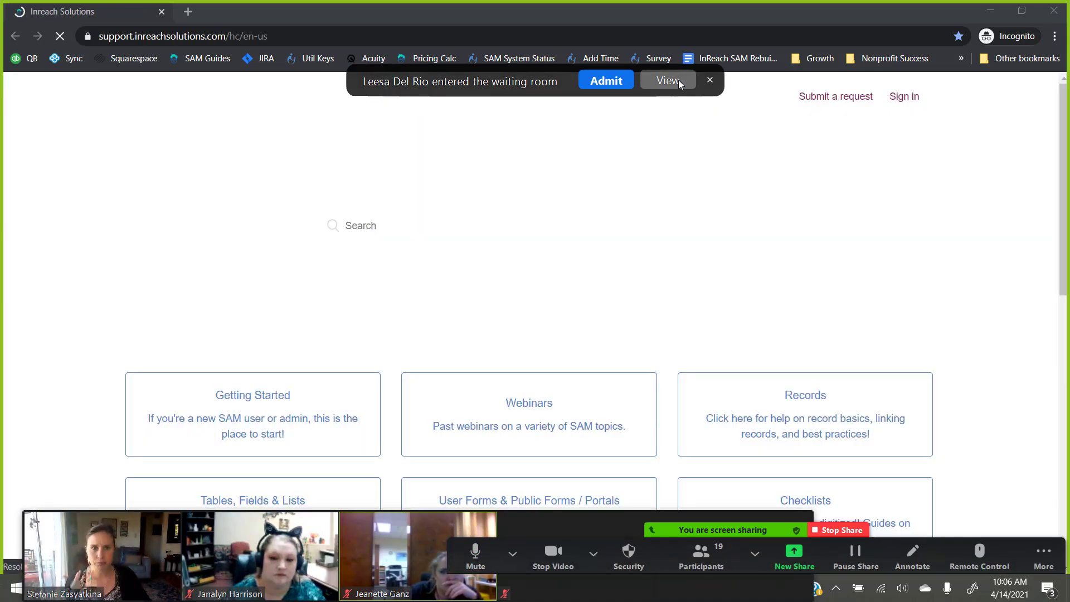
Admit the waiting participant from the meeting's participant list and close the list.
{"action": "left_click", "coordinate": [678, 79]}
{"action": "left_click", "coordinate": [579, 256]}
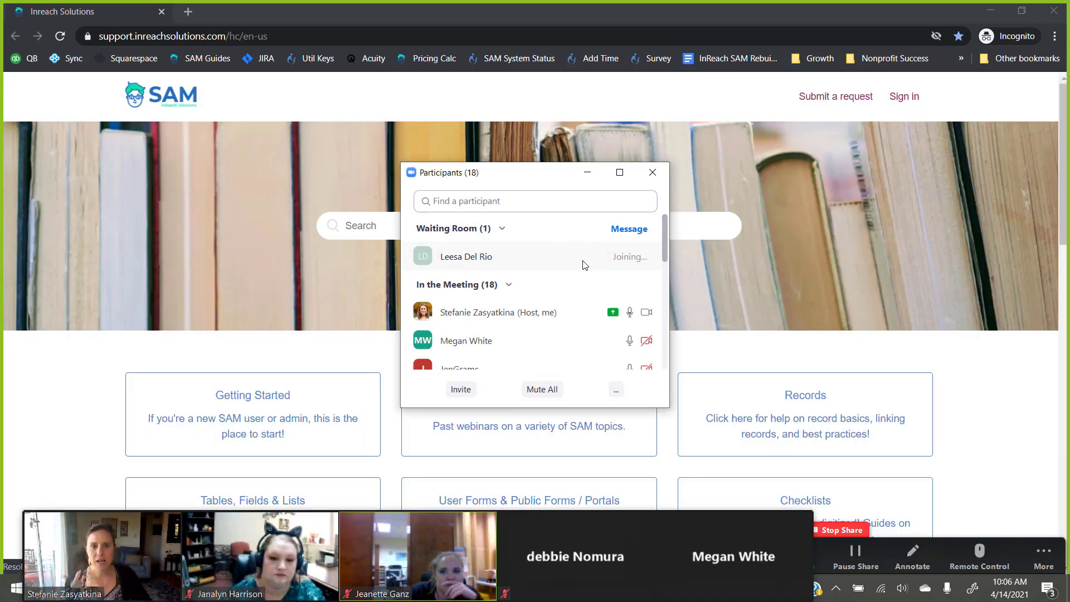
{"action": "left_click", "coordinate": [652, 173]}
Open the help site's Webinars category and look through all articles under Past Webinars: All Topics.
{"action": "scroll", "coordinate": [552, 351], "scroll_direction": "down", "scroll_amount": 1}
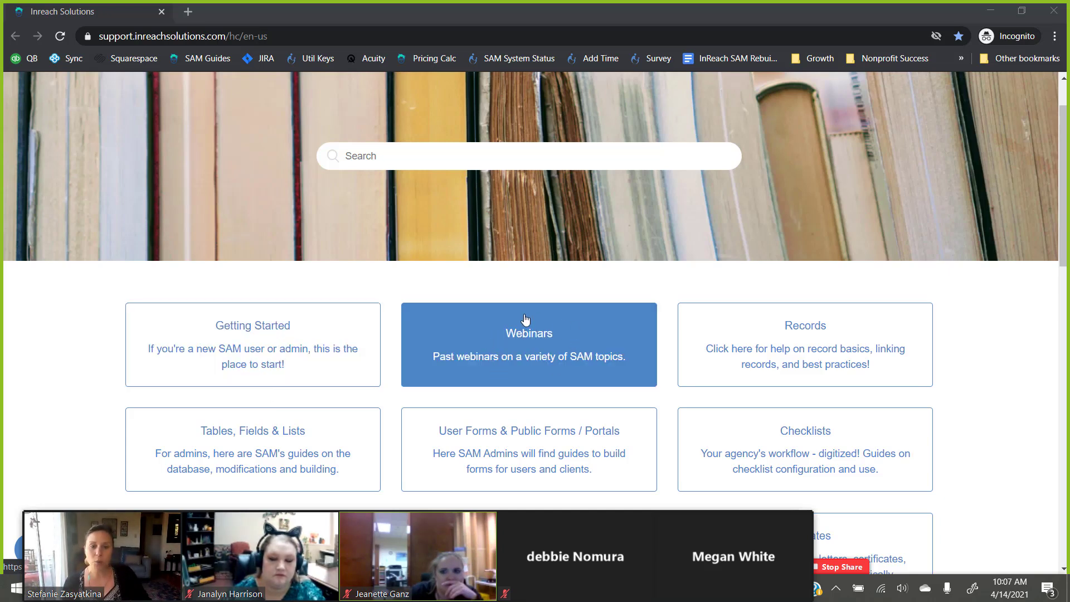
{"action": "left_click", "coordinate": [520, 379]}
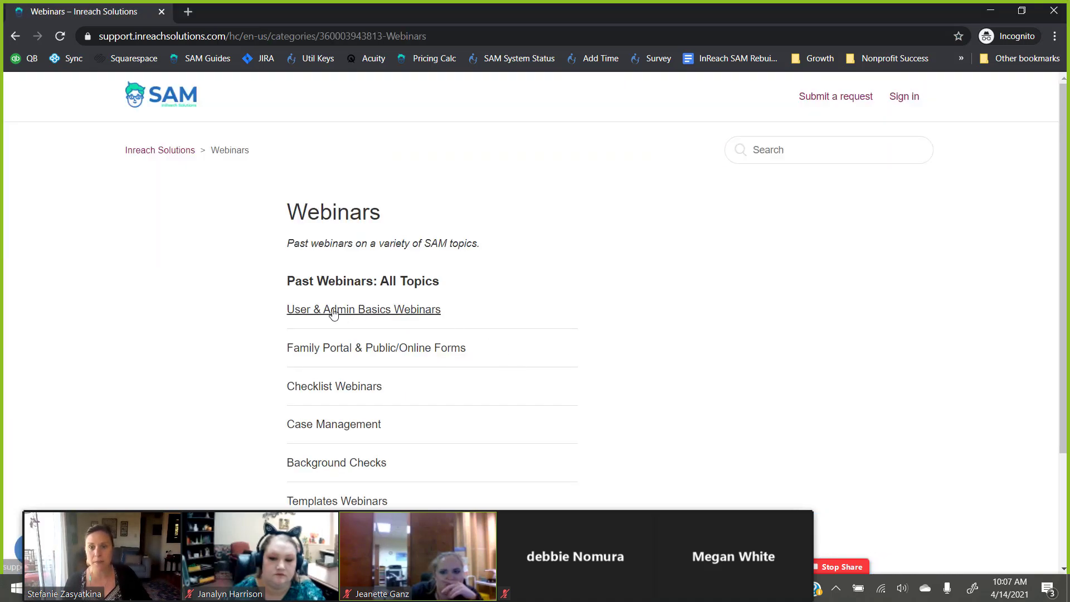
{"action": "scroll", "coordinate": [338, 332], "scroll_direction": "down", "scroll_amount": 3}
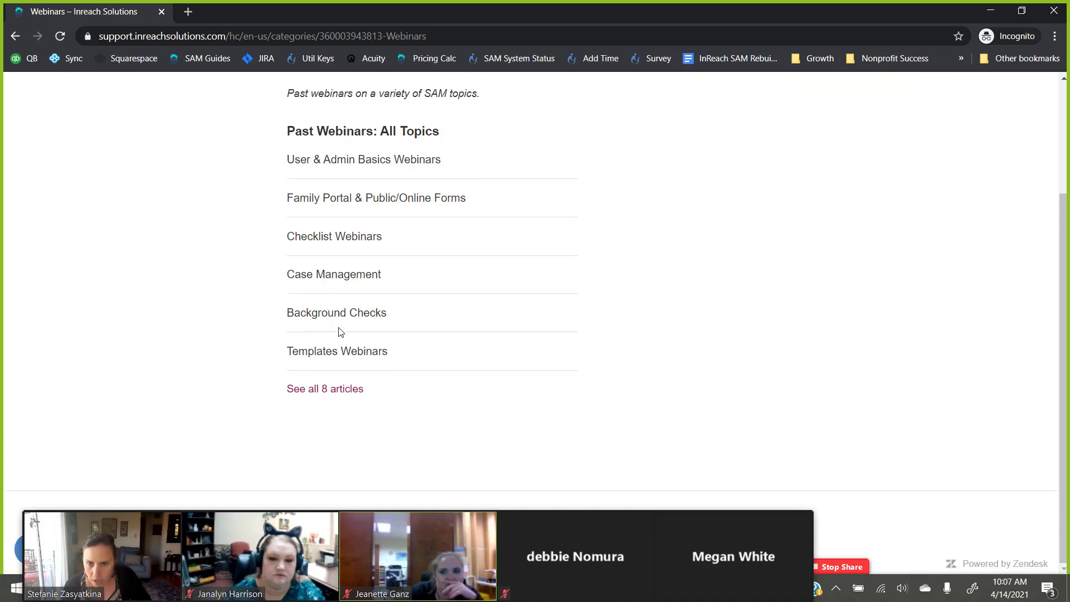
{"action": "scroll", "coordinate": [338, 332], "scroll_direction": "up", "scroll_amount": 3}
{"action": "scroll", "coordinate": [338, 332], "scroll_direction": "down", "scroll_amount": 1}
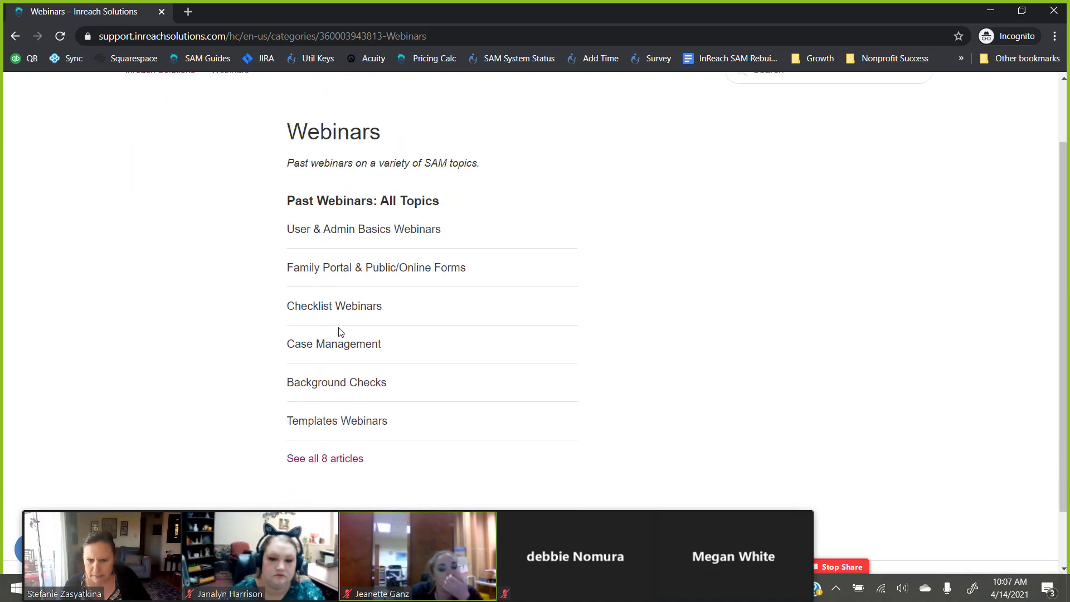
{"action": "left_click", "coordinate": [339, 461]}
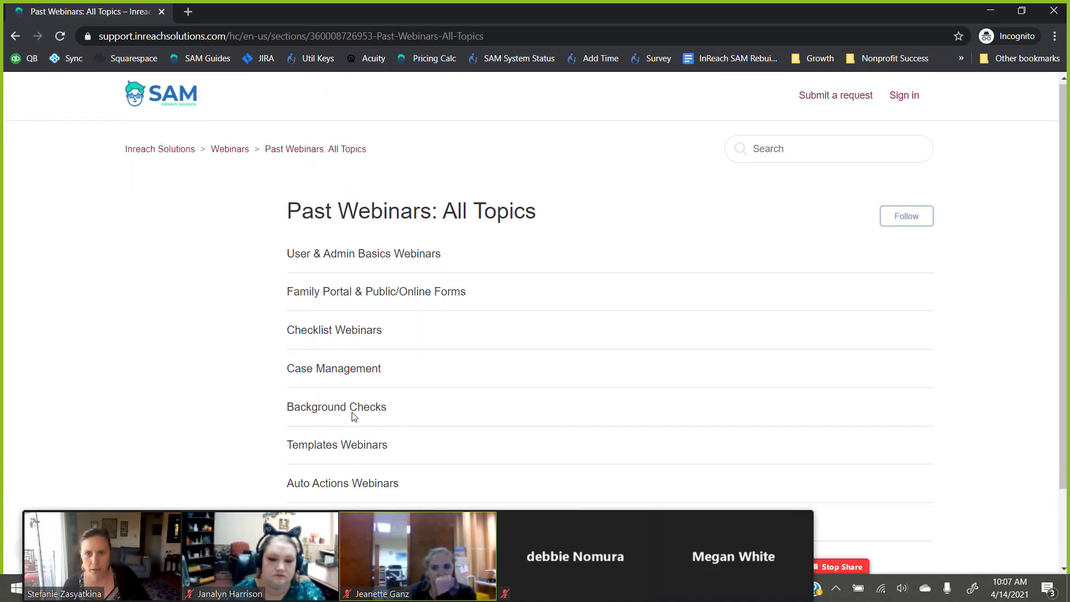
{"action": "scroll", "coordinate": [352, 417], "scroll_direction": "down", "scroll_amount": 2}
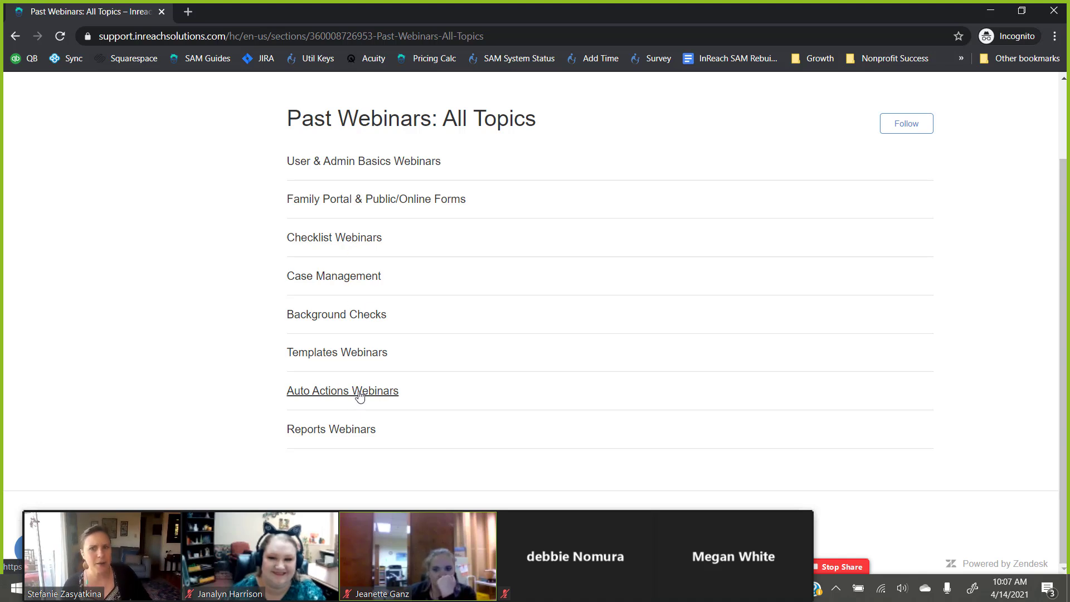
{"action": "scroll", "coordinate": [360, 397], "scroll_direction": "up", "scroll_amount": 1}
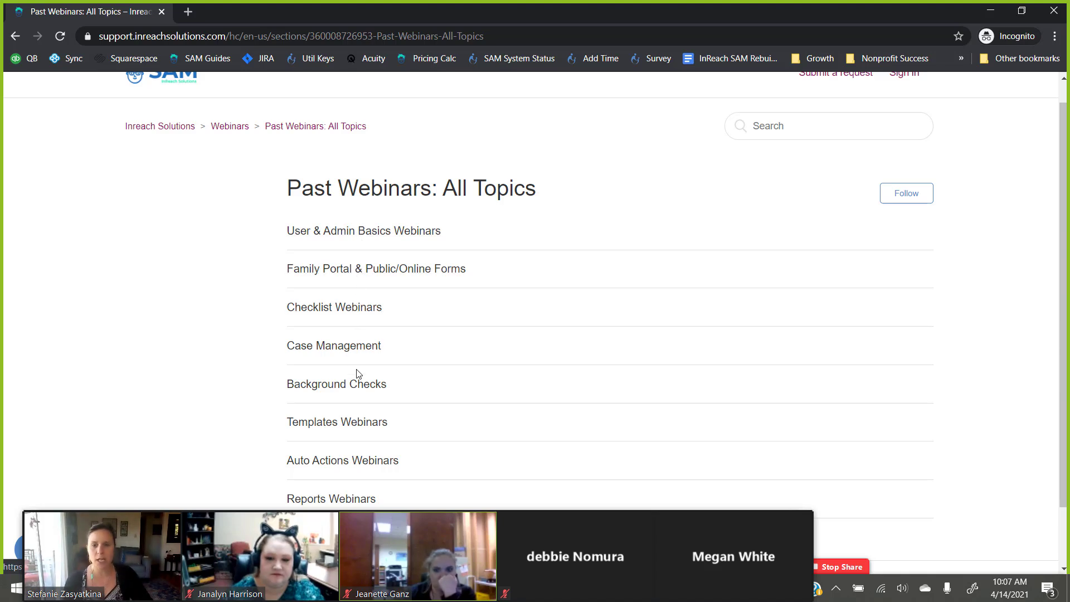
{"action": "scroll", "coordinate": [361, 372], "scroll_direction": "down", "scroll_amount": 1}
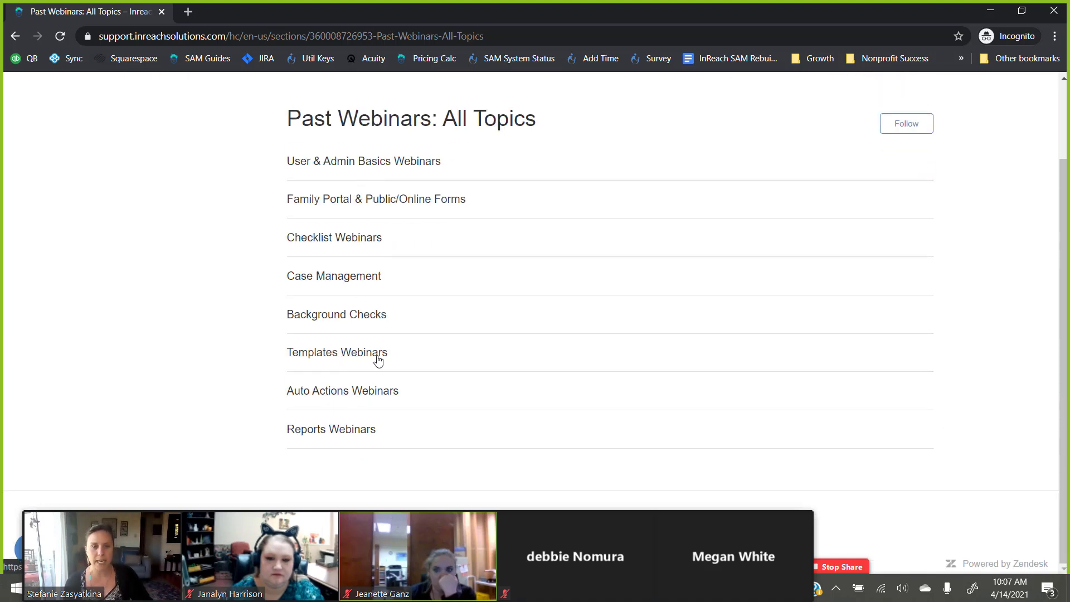
{"action": "scroll", "coordinate": [377, 359], "scroll_direction": "up", "scroll_amount": 2}
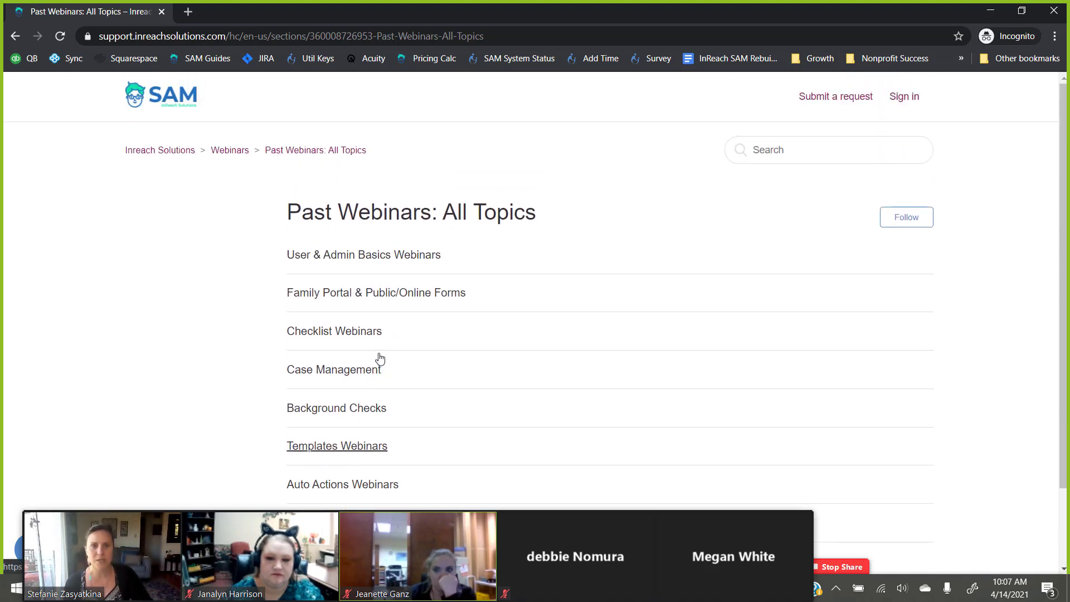
Return to the Inreach Solutions help home page and look through its guide categories.
{"action": "left_click", "coordinate": [168, 151]}
{"action": "scroll", "coordinate": [592, 312], "scroll_direction": "down", "scroll_amount": 2}
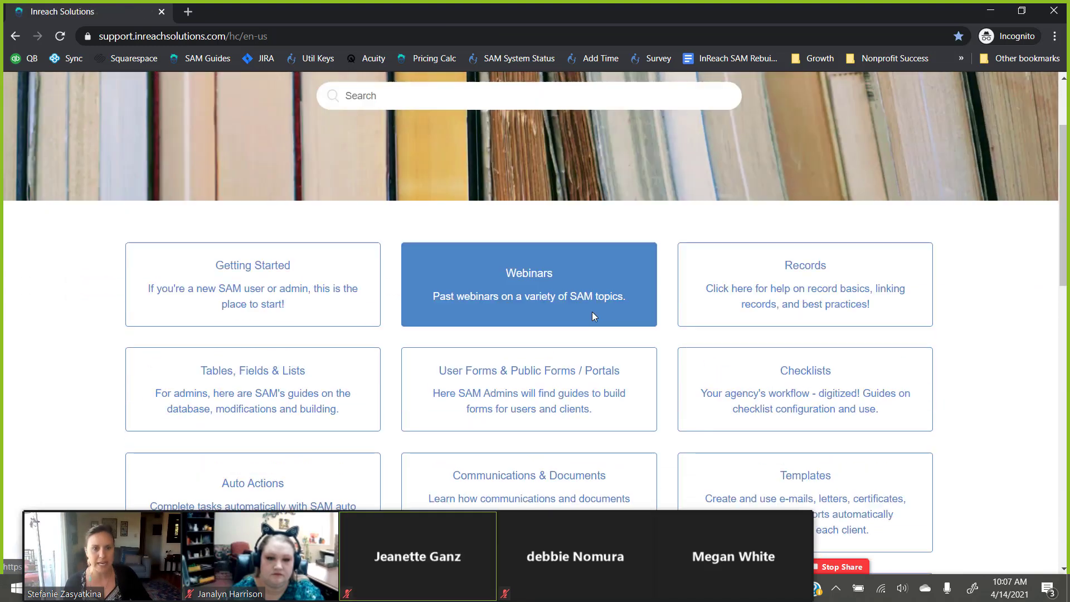
{"action": "scroll", "coordinate": [747, 442], "scroll_direction": "down", "scroll_amount": 5}
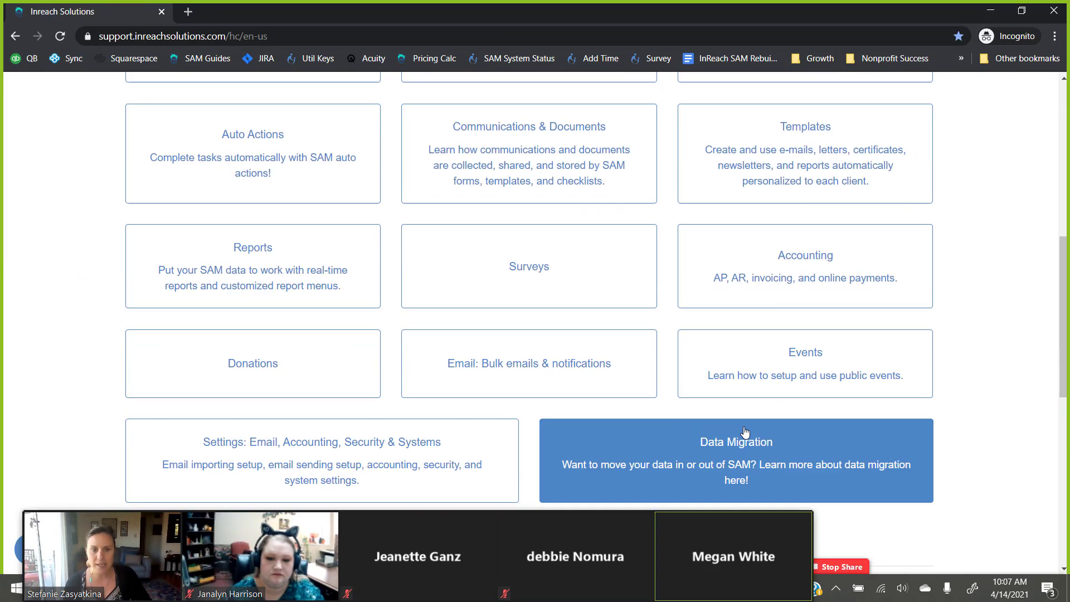
{"action": "scroll", "coordinate": [748, 400], "scroll_direction": "down", "scroll_amount": 2}
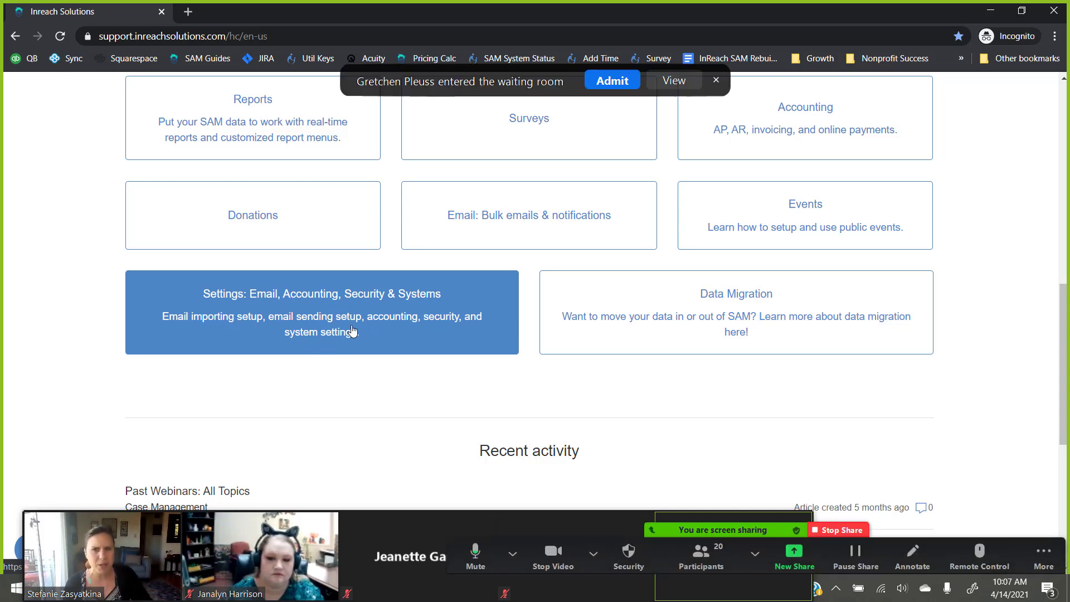
Admit the two waiting participants to the meeting and close the incognito help window.
{"action": "left_click", "coordinate": [612, 81]}
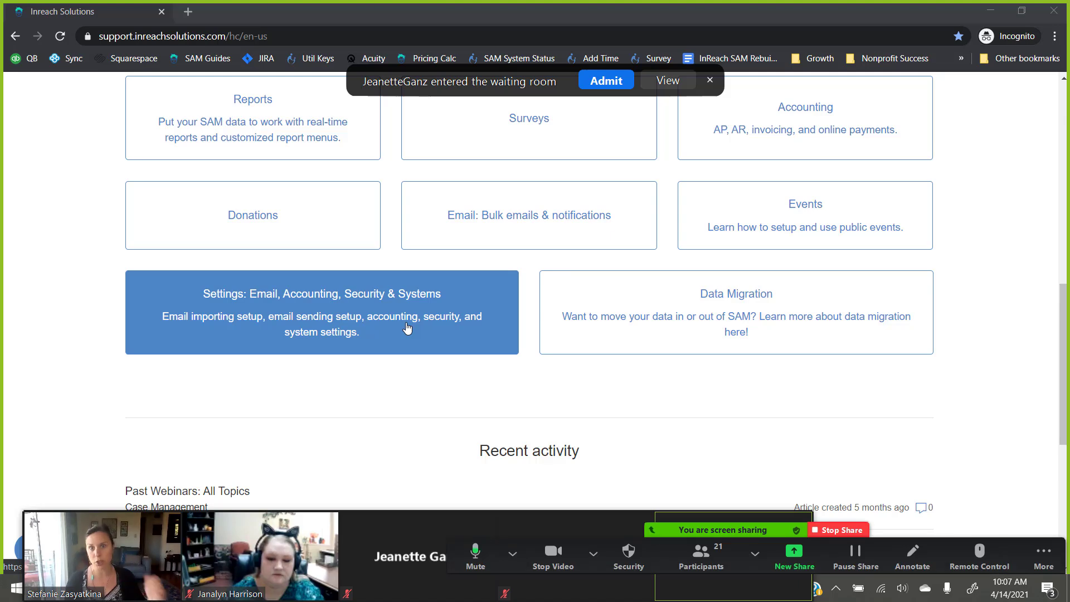
{"action": "left_click", "coordinate": [617, 82]}
{"action": "scroll", "coordinate": [701, 292], "scroll_direction": "up", "scroll_amount": 8}
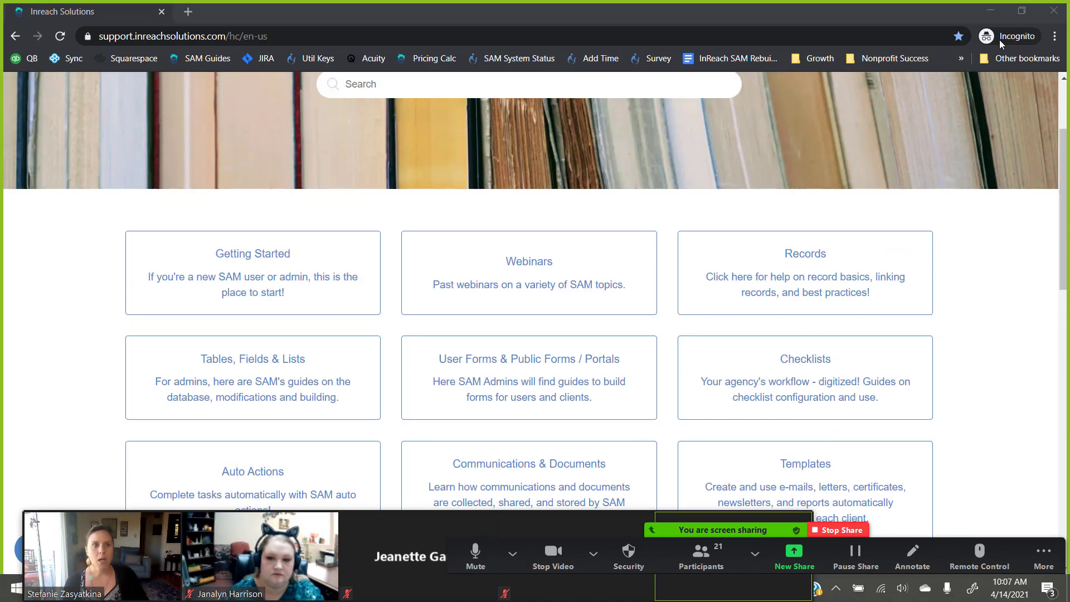
{"action": "left_click", "coordinate": [1049, 17]}
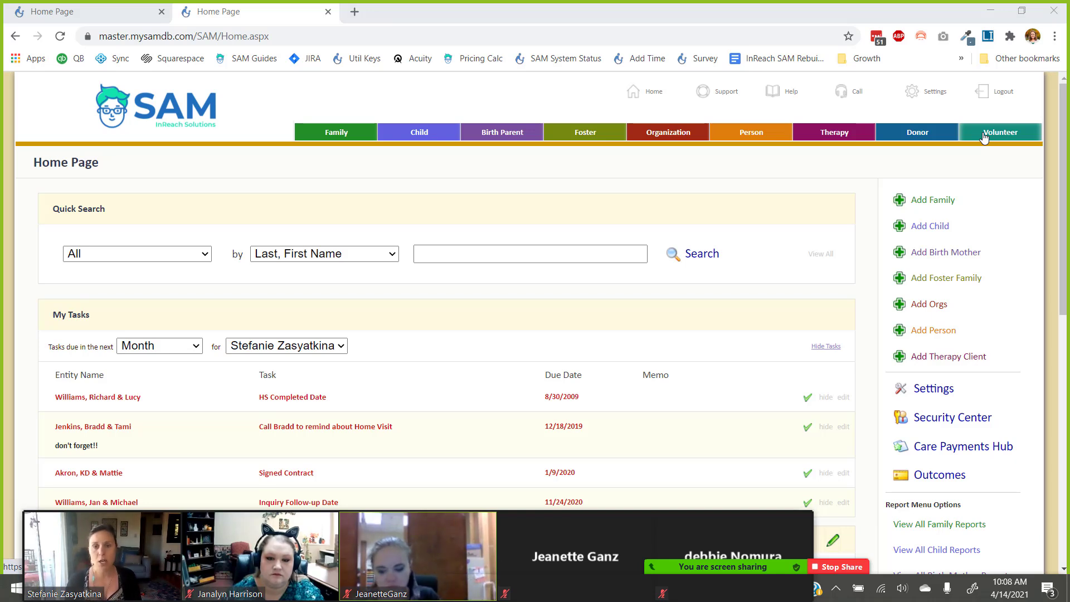
Search the Child section by the child's last name and view the other search criteria available.
{"action": "left_click", "coordinate": [426, 134]}
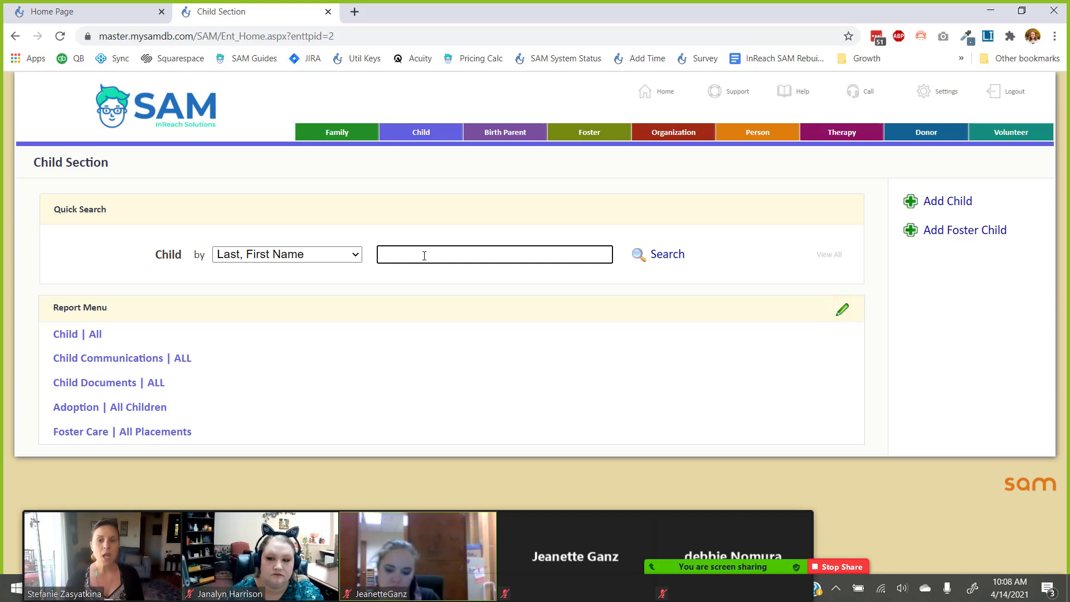
{"action": "type", "text": "corning"}
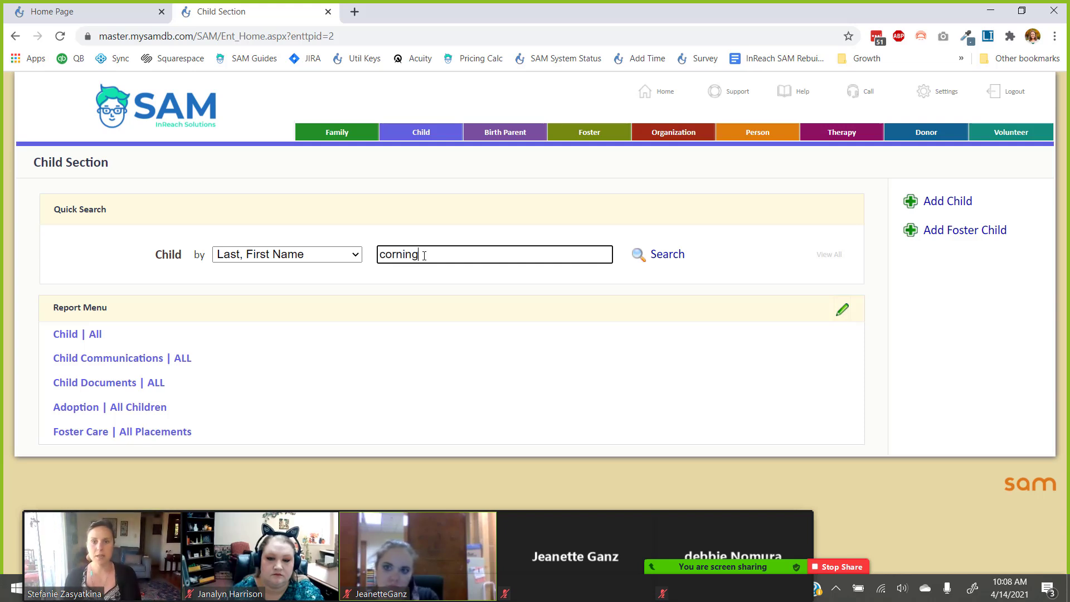
{"action": "key", "text": "Return"}
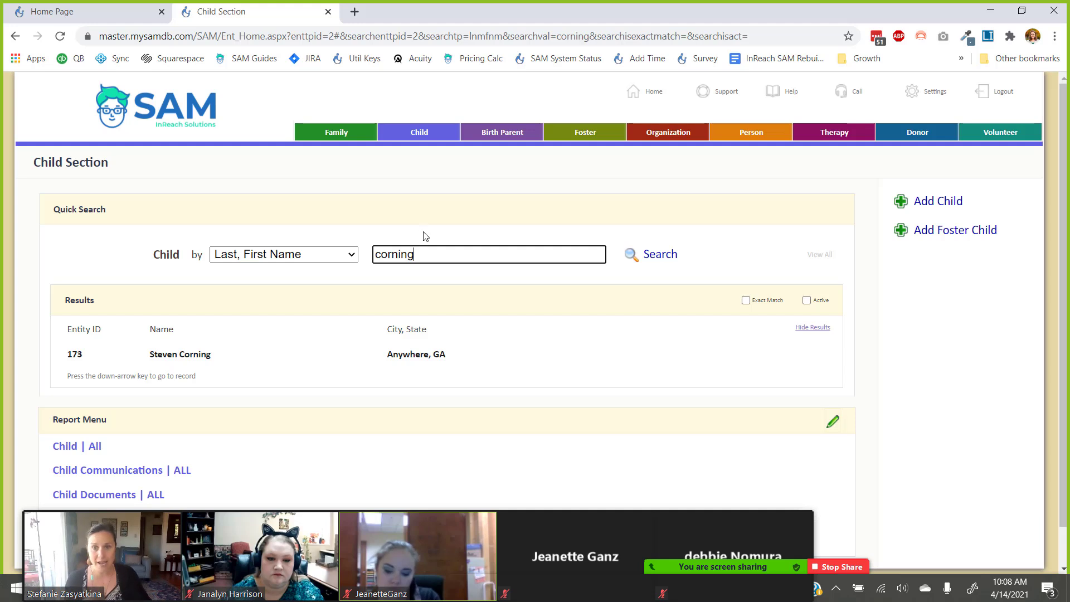
{"action": "left_click", "coordinate": [349, 254]}
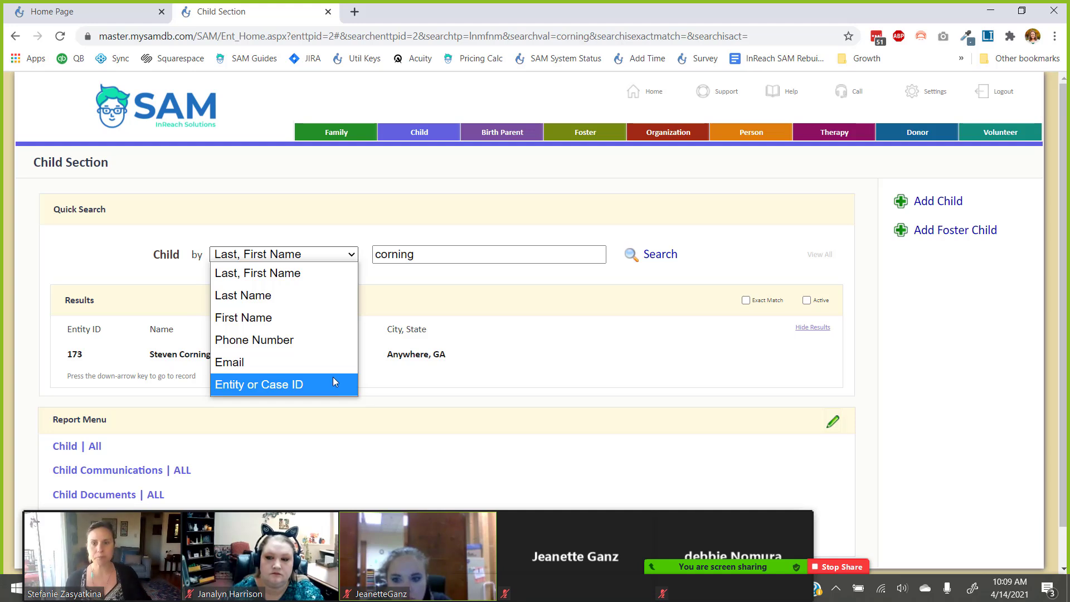
{"action": "left_click", "coordinate": [366, 239]}
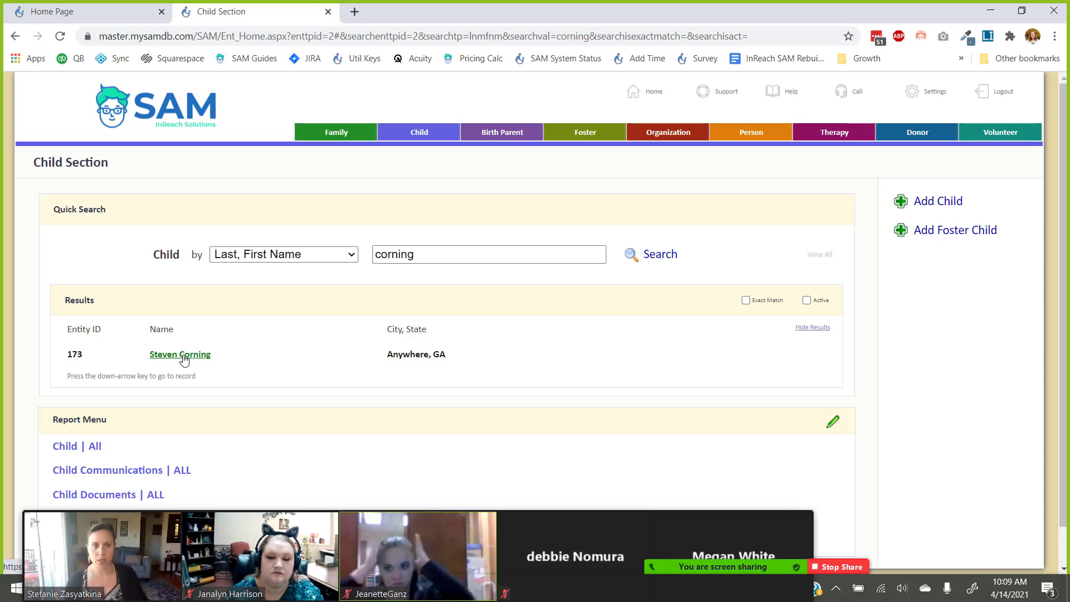
Return to the home page and look through the criteria options of its Quick Search.
{"action": "left_click", "coordinate": [647, 99]}
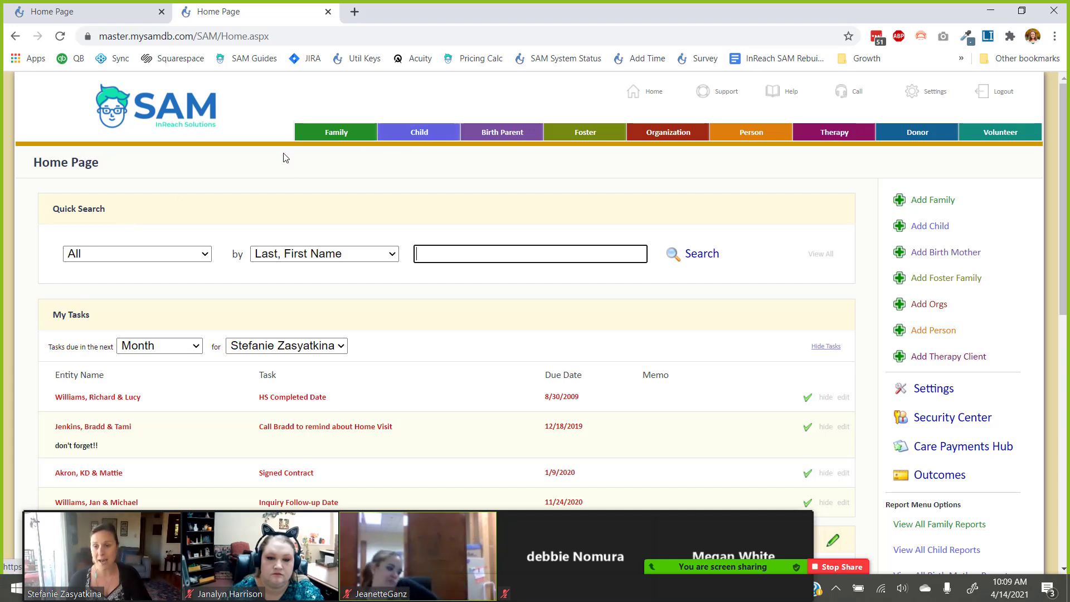
{"action": "left_click_drag", "start_coordinate": [118, 213], "coordinate": [45, 212]}
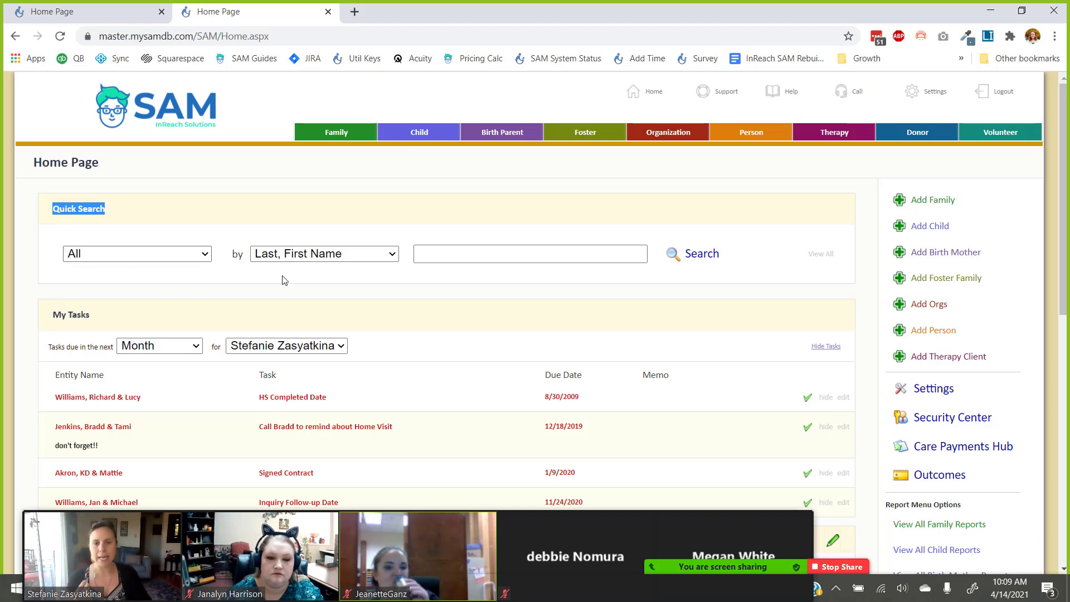
{"action": "left_click", "coordinate": [432, 259]}
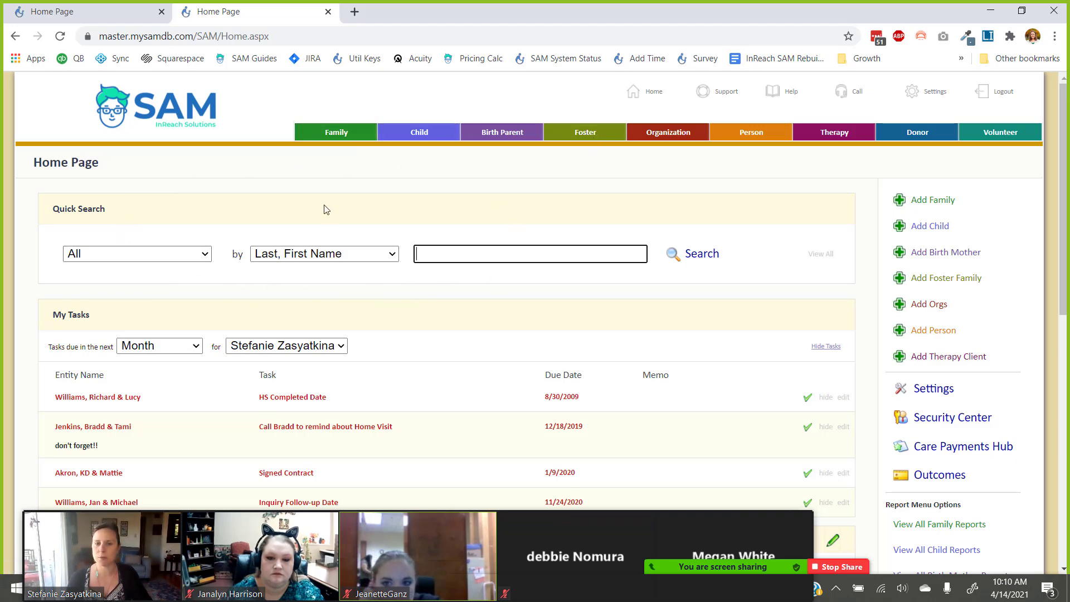
{"action": "left_click", "coordinate": [336, 255]}
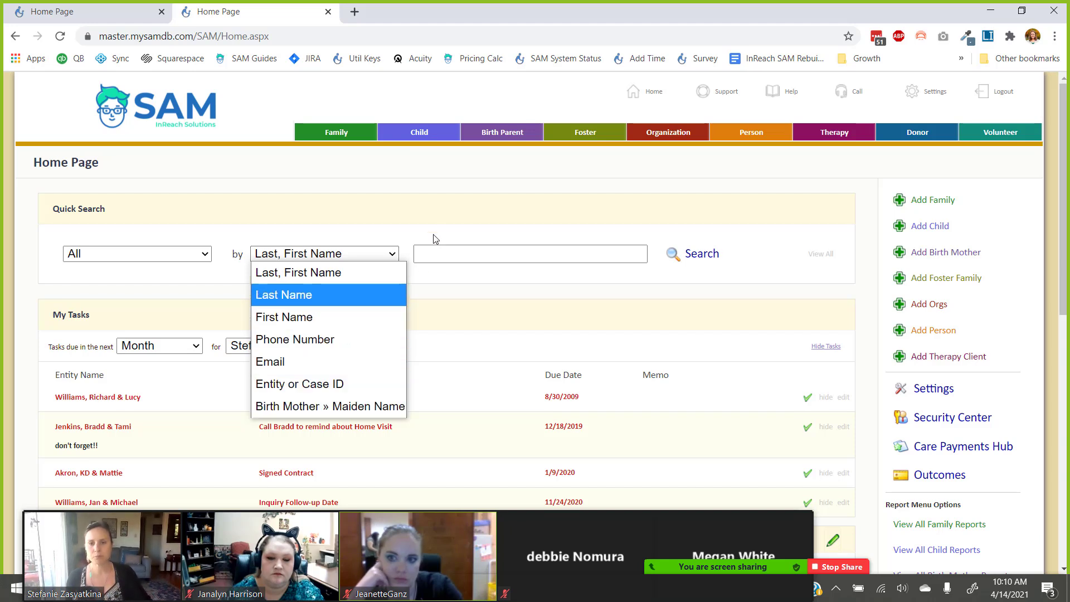
{"action": "left_click", "coordinate": [446, 223]}
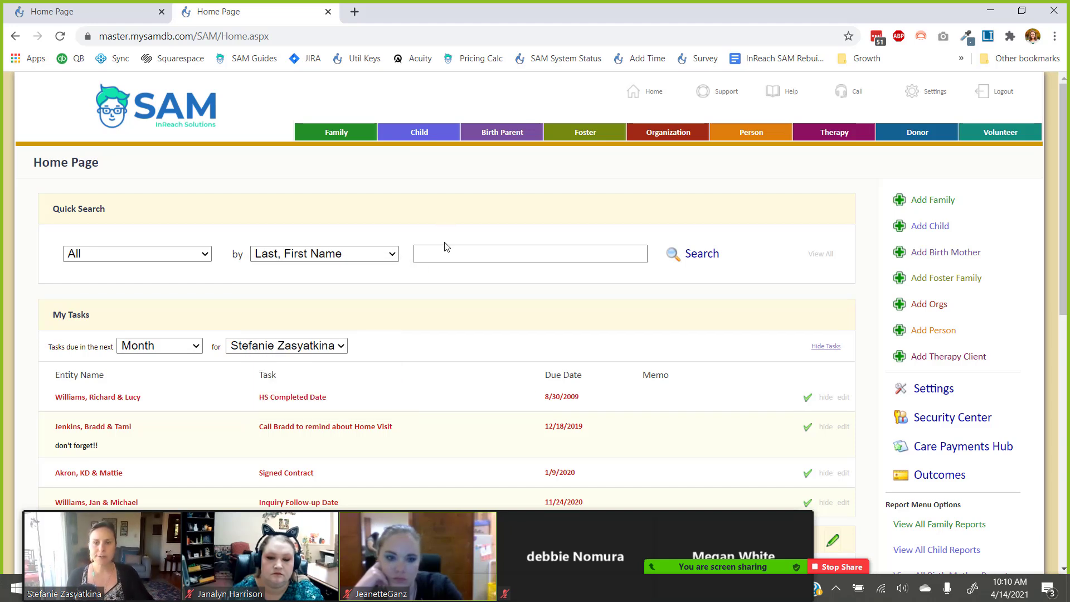
Run a Quick Search across all entity types using the first letters of a last name.
{"action": "left_click", "coordinate": [424, 259]}
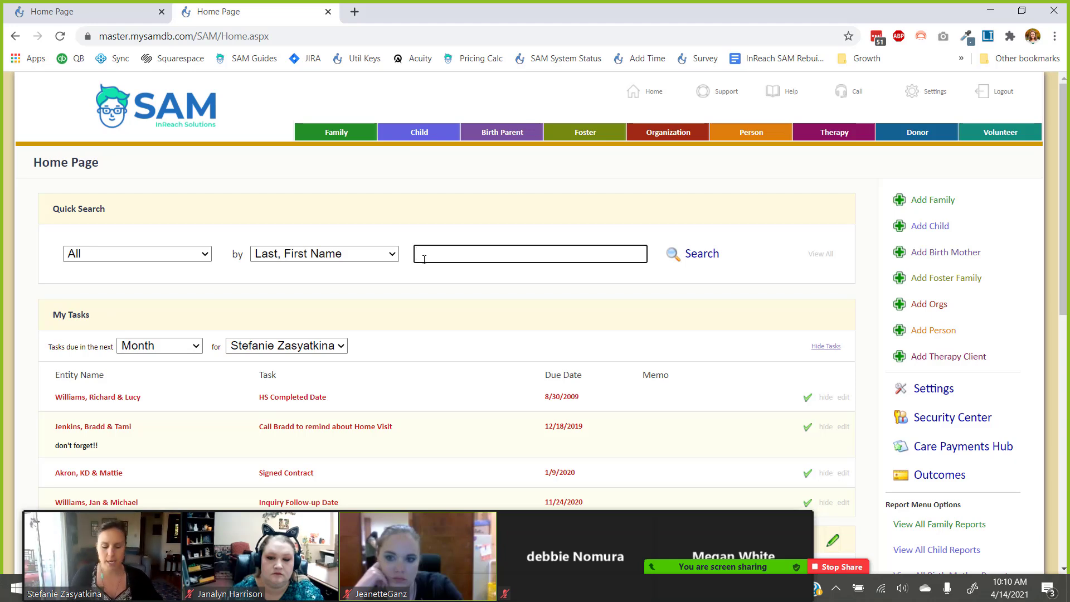
{"action": "type", "text": "cornign"}
{"action": "key", "text": "Return"}
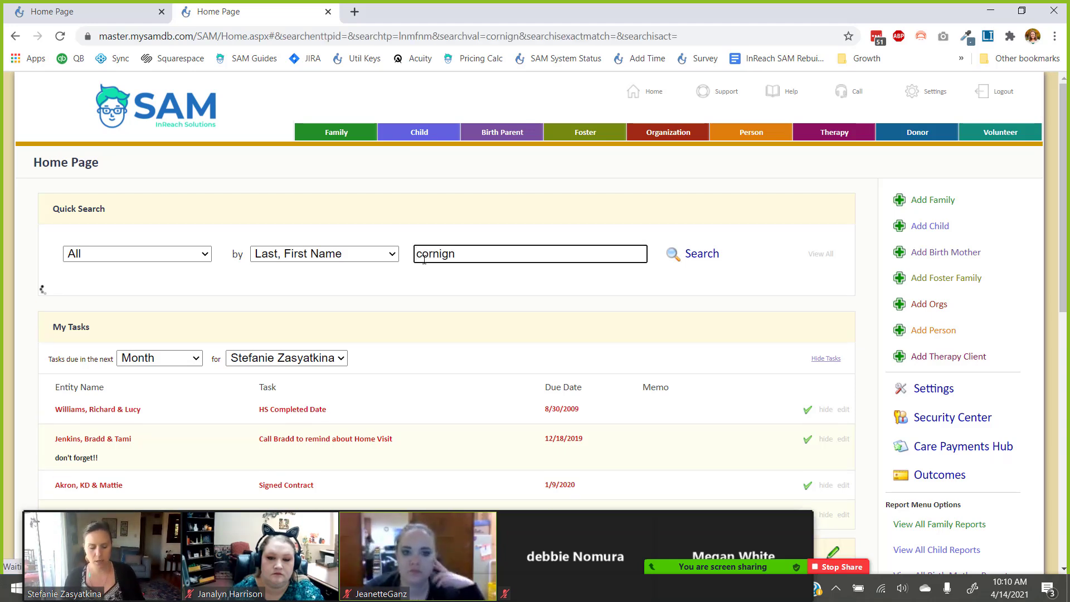
{"action": "key", "text": "BackSpace"}
{"action": "key", "text": "BackSpace"}
{"action": "key", "text": "Return"}
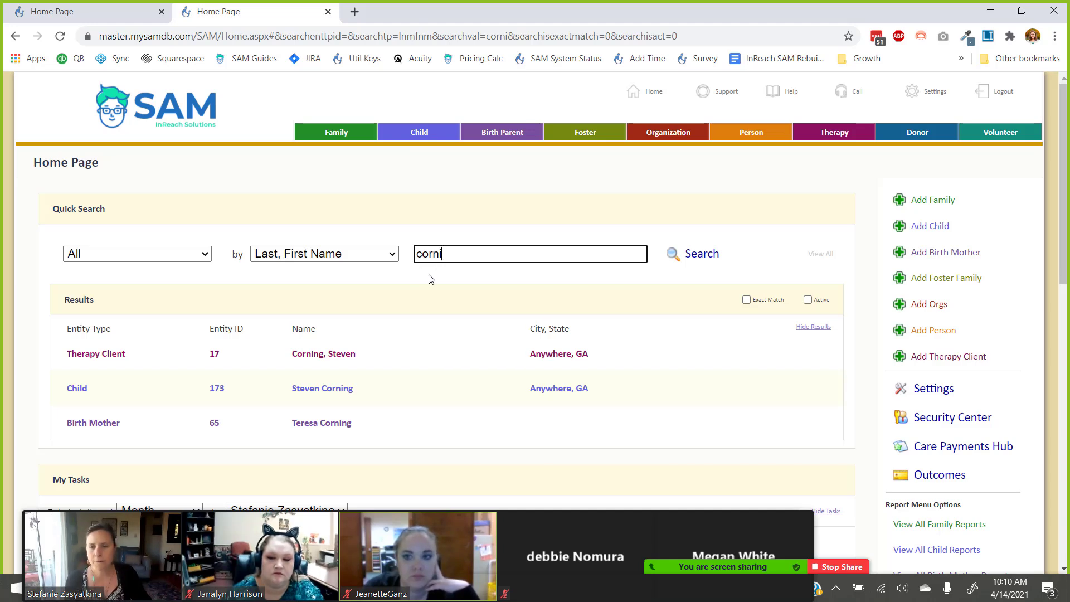
Look over the entity types and names in the Quick Search results and hide the results.
{"action": "scroll", "coordinate": [426, 306], "scroll_direction": "down", "scroll_amount": 1}
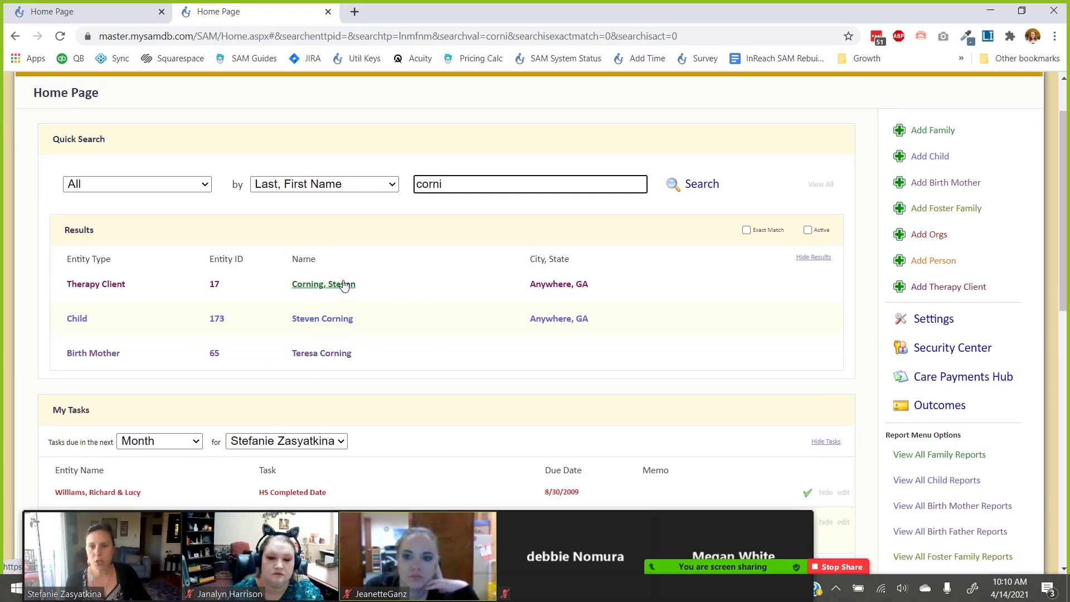
{"action": "scroll", "coordinate": [439, 204], "scroll_direction": "up", "scroll_amount": 1}
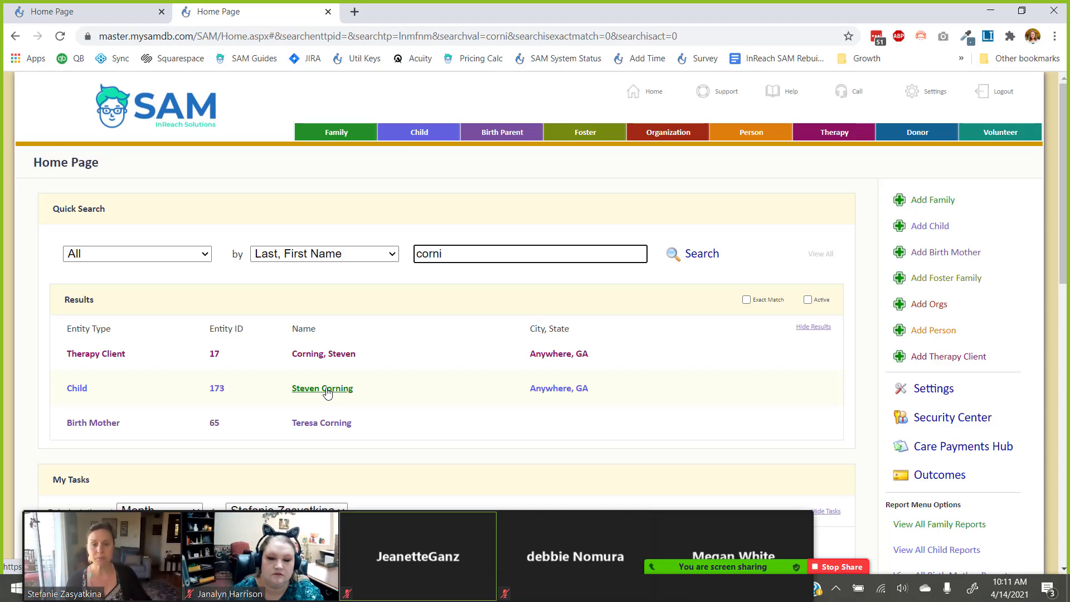
{"action": "scroll", "coordinate": [327, 393], "scroll_direction": "down", "scroll_amount": 3}
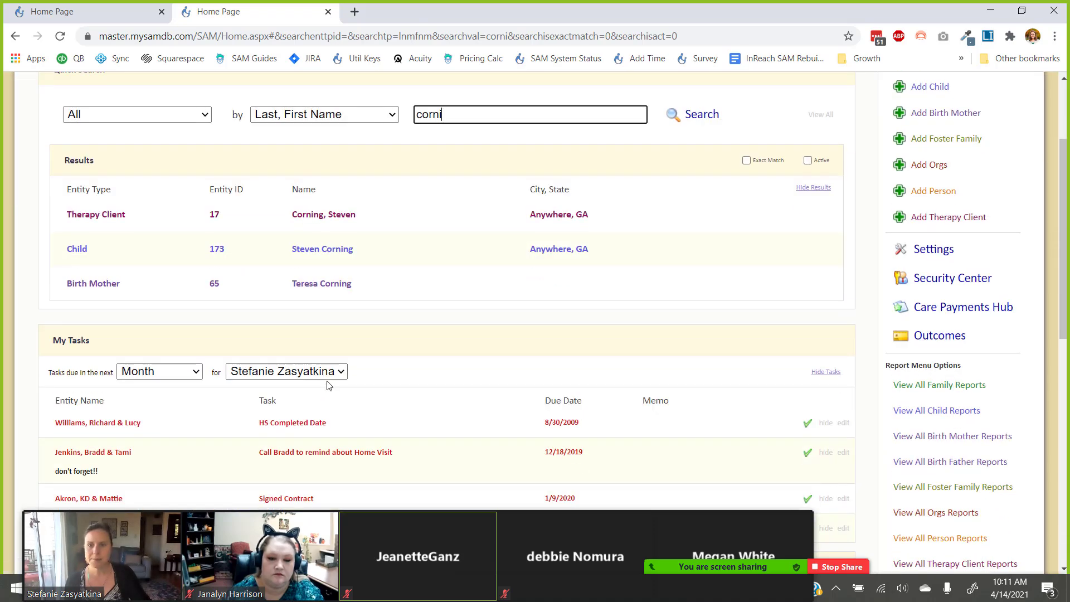
{"action": "left_click", "coordinate": [827, 189]}
{"action": "scroll", "coordinate": [736, 253], "scroll_direction": "up", "scroll_amount": 2}
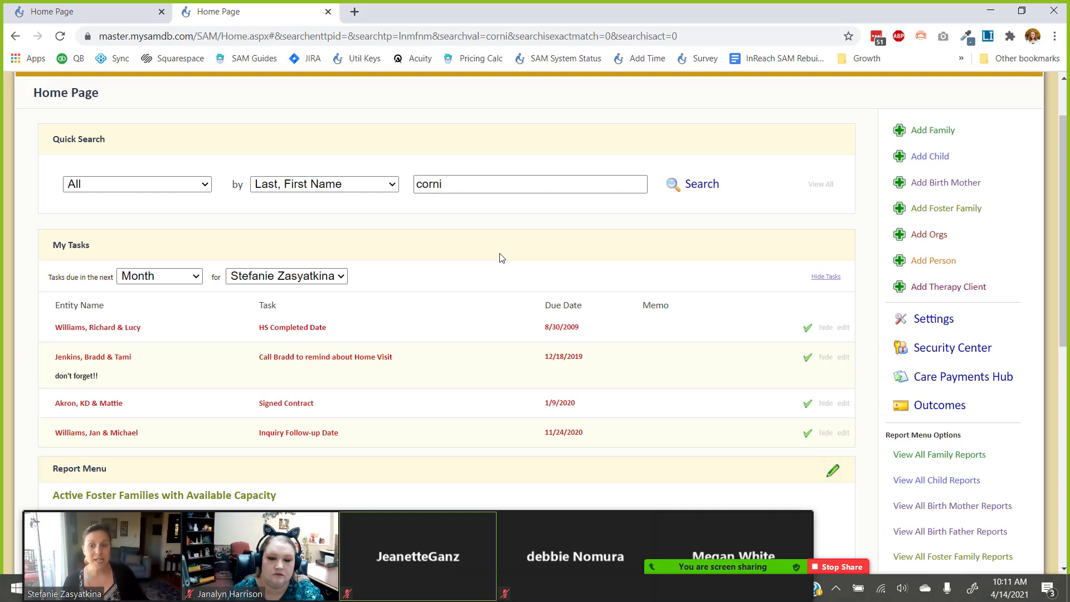
View the due-period and worker options of My Tasks, and open the family checklist linked to the home visit reminder task.
{"action": "left_click", "coordinate": [157, 277]}
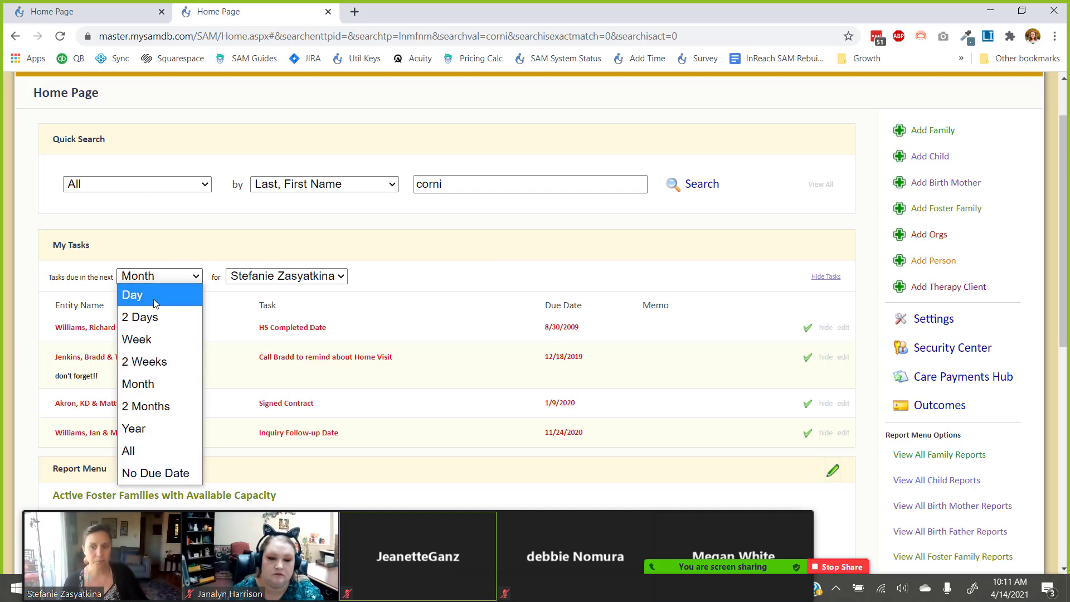
{"action": "left_click", "coordinate": [270, 277]}
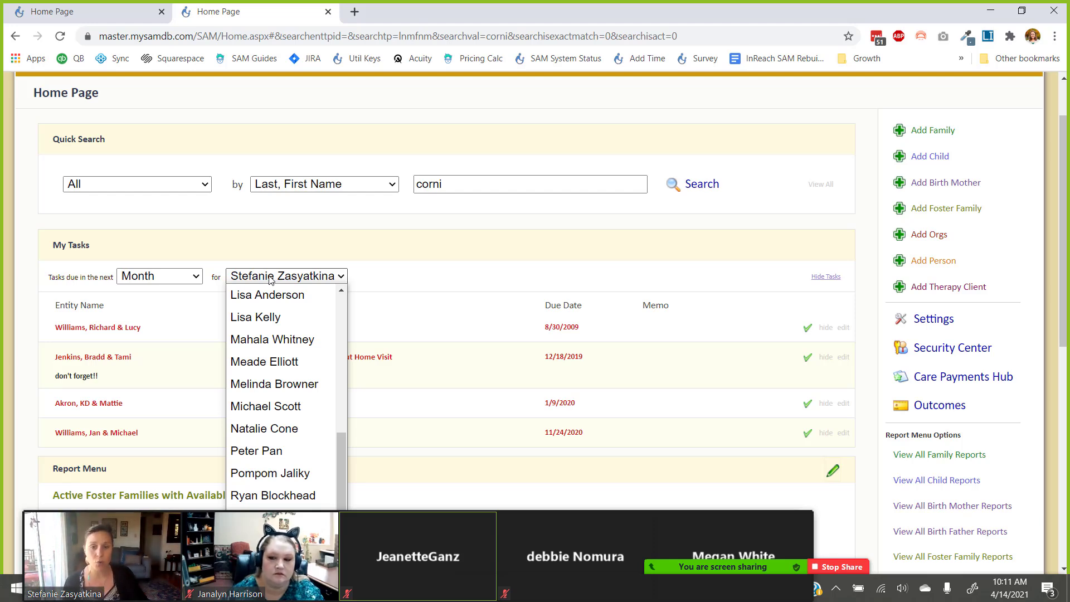
{"action": "left_click", "coordinate": [327, 245]}
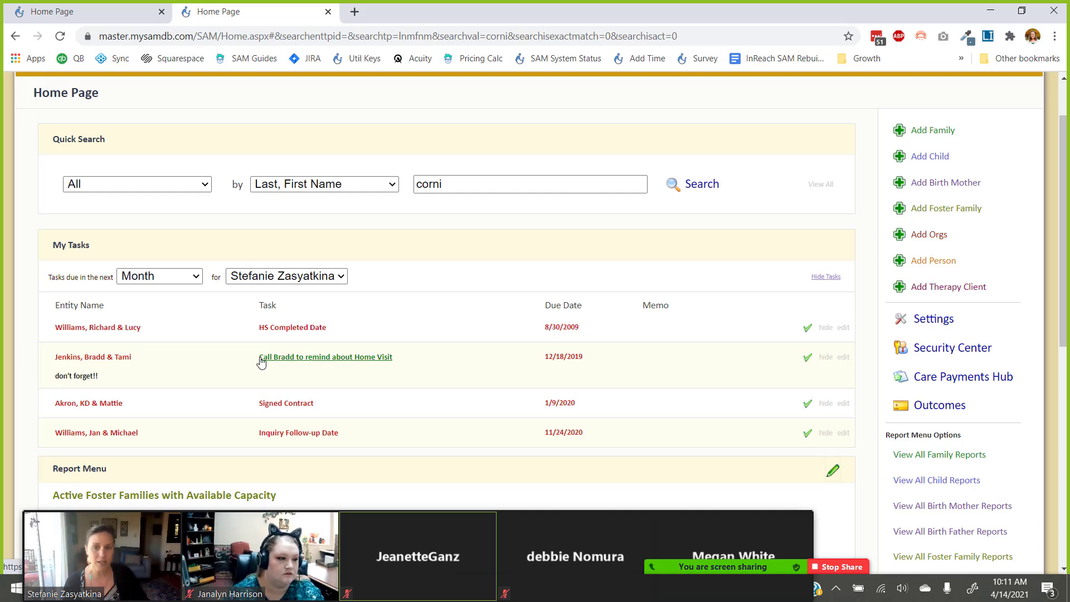
{"action": "left_click", "coordinate": [292, 363]}
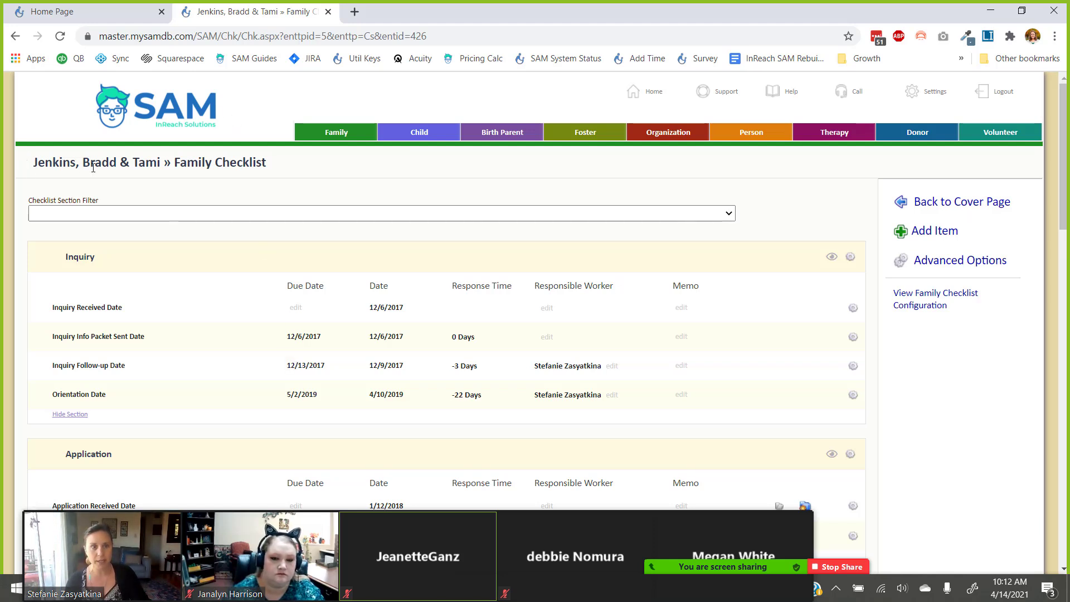
Back on the home page, mark the home visit reminder task as complete and hide the My Tasks list.
{"action": "left_click", "coordinate": [655, 100]}
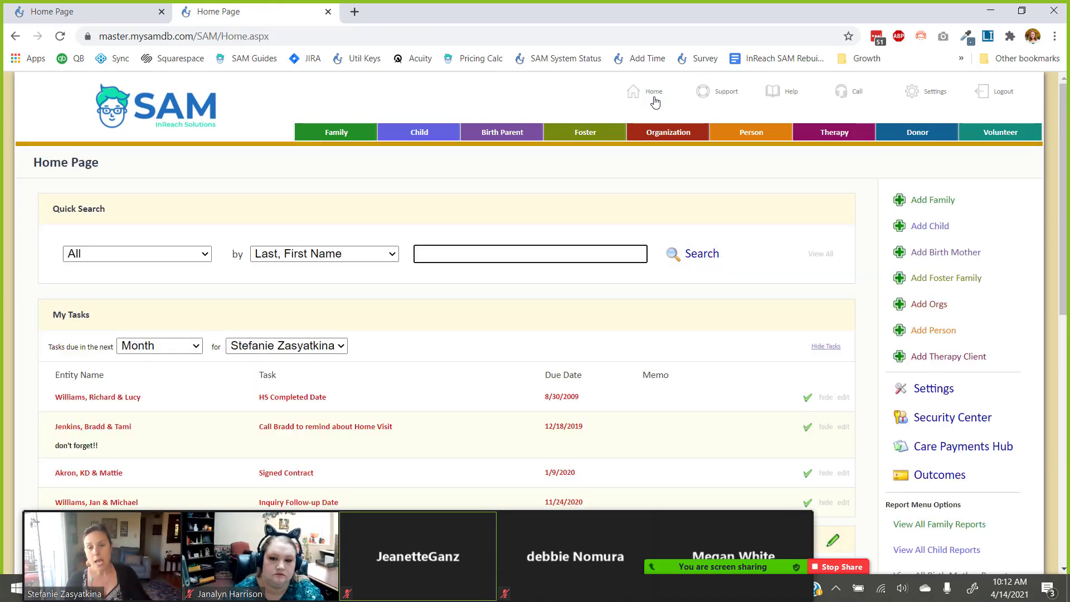
{"action": "scroll", "coordinate": [651, 257], "scroll_direction": "down", "scroll_amount": 3}
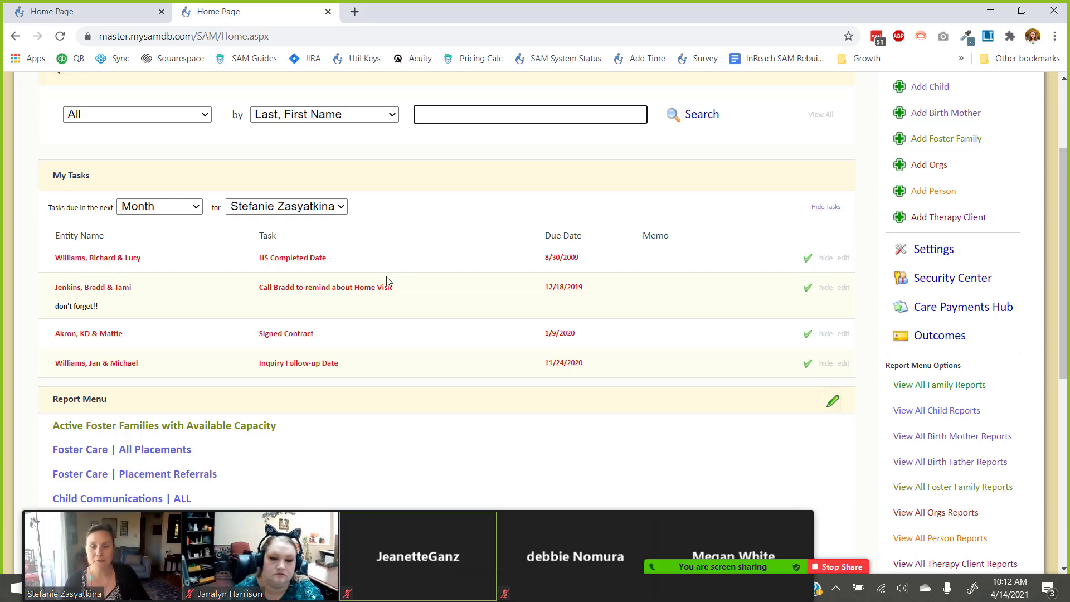
{"action": "left_click_drag", "start_coordinate": [407, 291], "coordinate": [258, 298]}
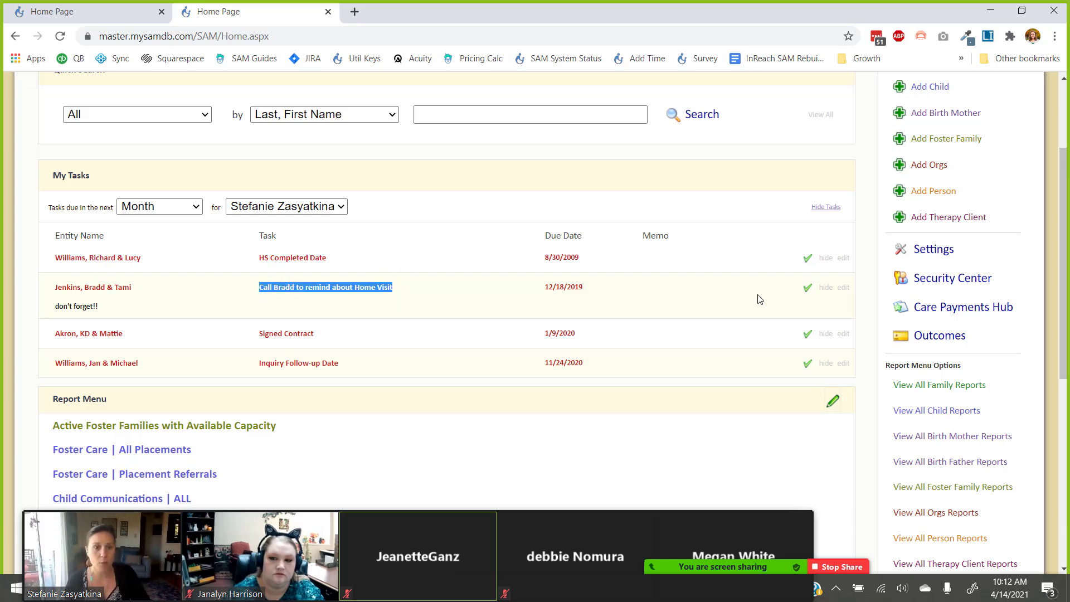
{"action": "left_click", "coordinate": [808, 289]}
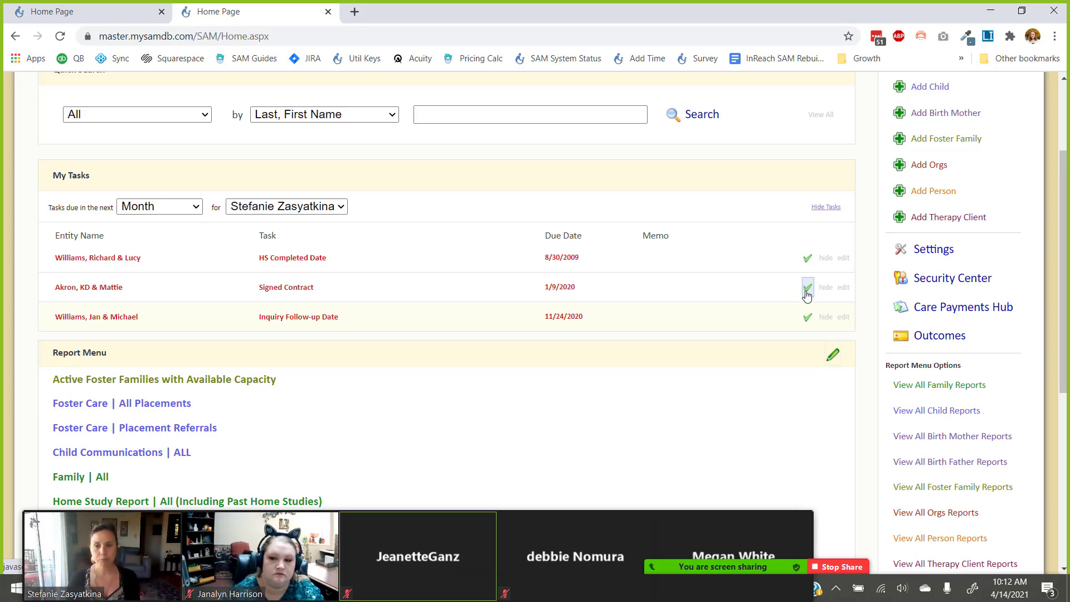
{"action": "left_click", "coordinate": [836, 208]}
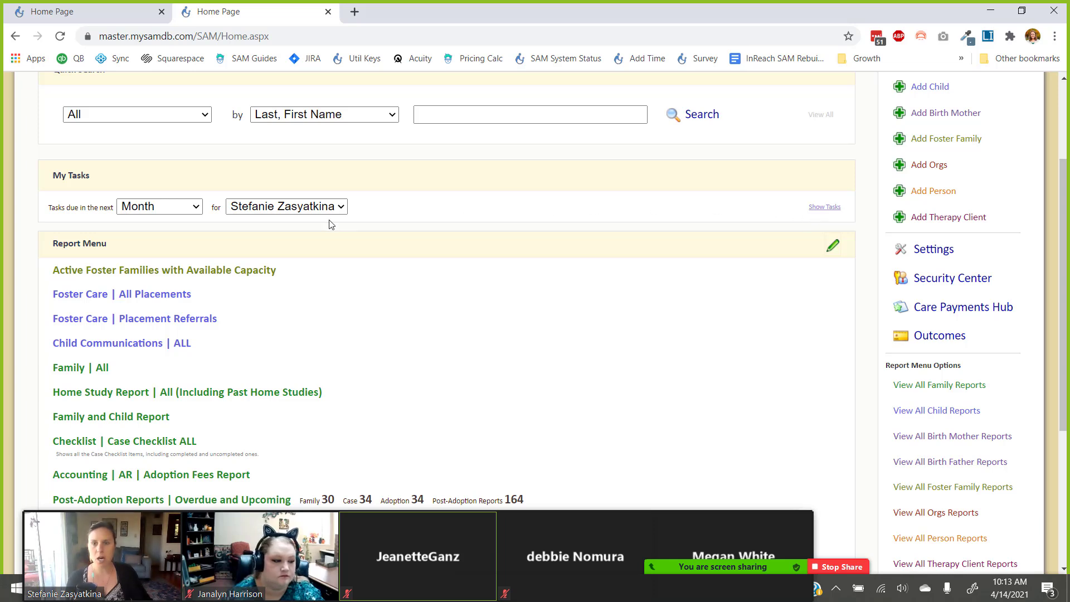
View the Foster Care | All Placements report with its report stats hidden, and return to the home page.
{"action": "triple_click", "coordinate": [52, 246]}
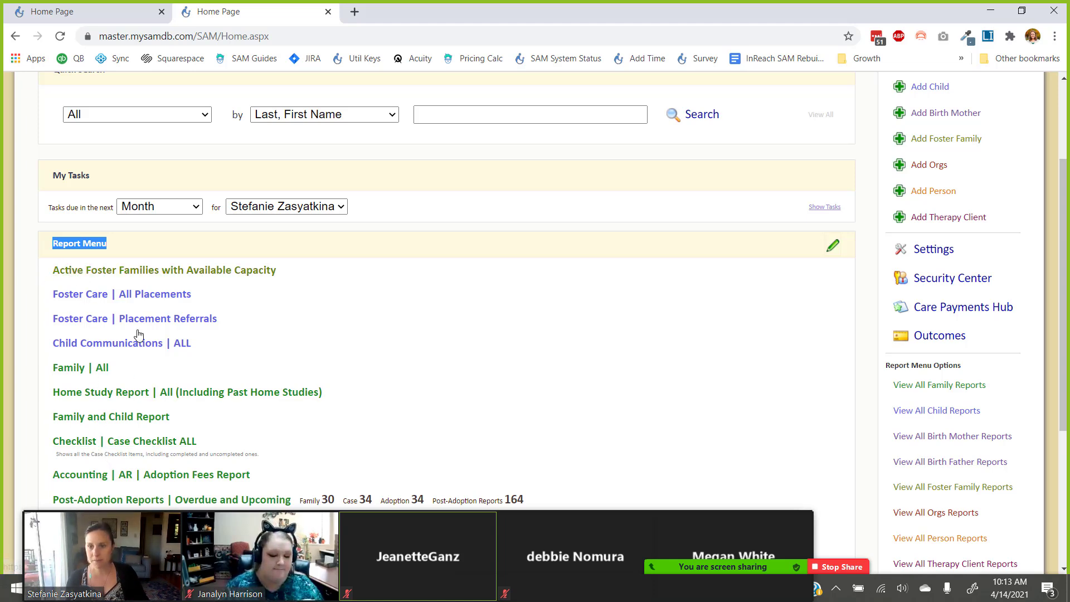
{"action": "left_click", "coordinate": [145, 295]}
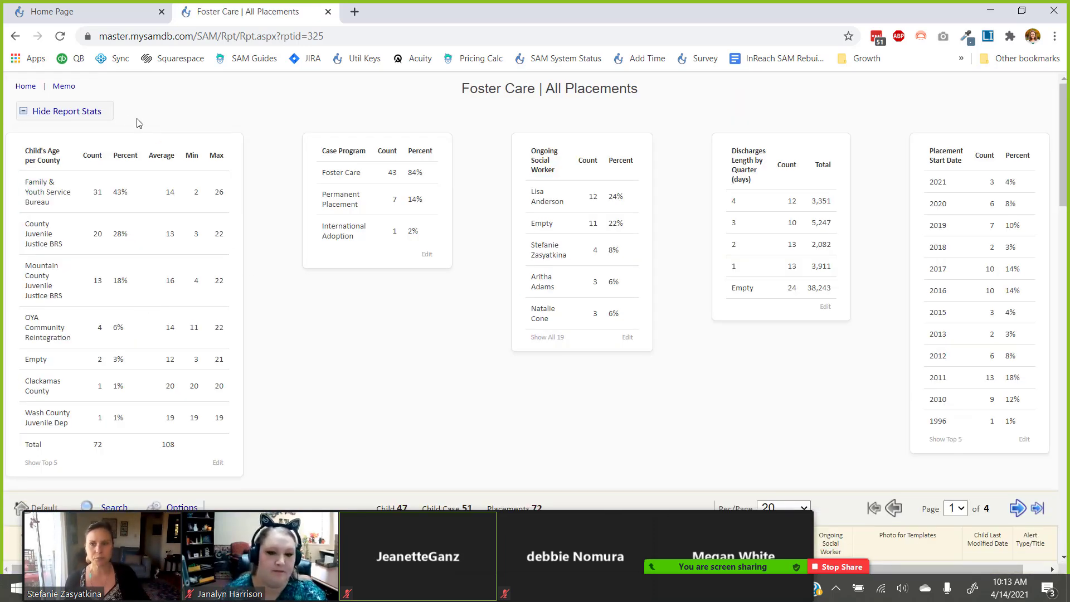
{"action": "left_click", "coordinate": [100, 117]}
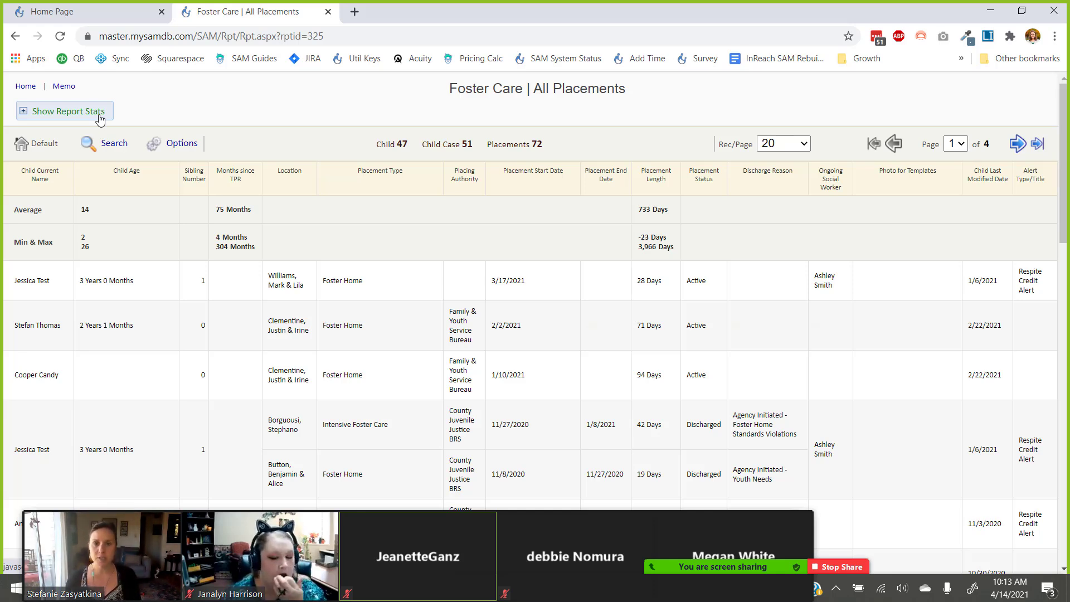
{"action": "left_click", "coordinate": [25, 87]}
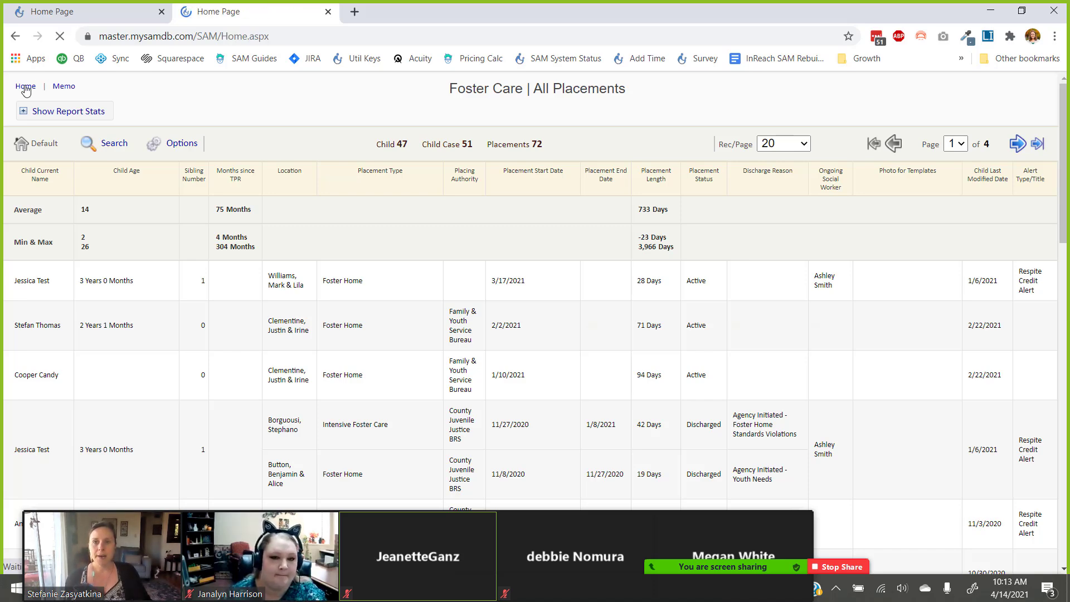
Look through the home page's Report Menu, its edit option, and the links for adding records and viewing reports.
{"action": "scroll", "coordinate": [172, 208], "scroll_direction": "down", "scroll_amount": 7}
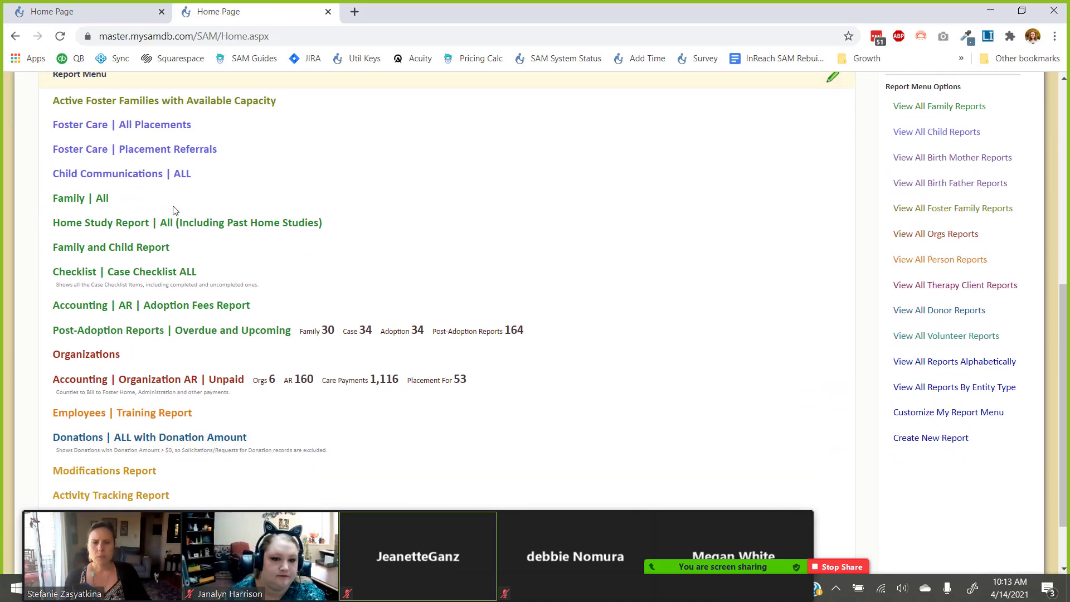
{"action": "scroll", "coordinate": [173, 210], "scroll_direction": "up", "scroll_amount": 1}
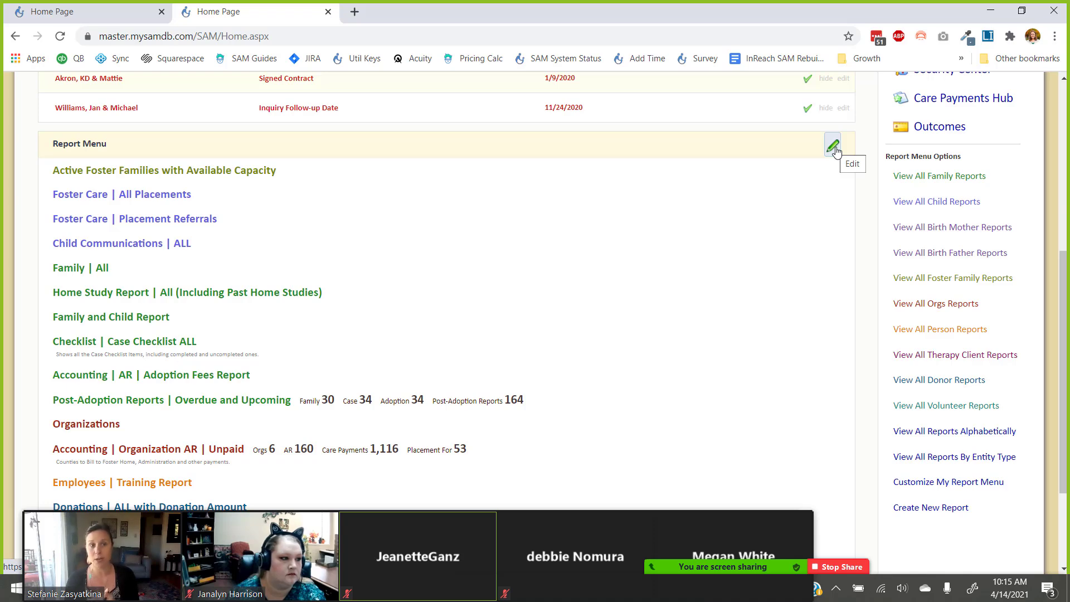
{"action": "scroll", "coordinate": [836, 167], "scroll_direction": "up", "scroll_amount": 6}
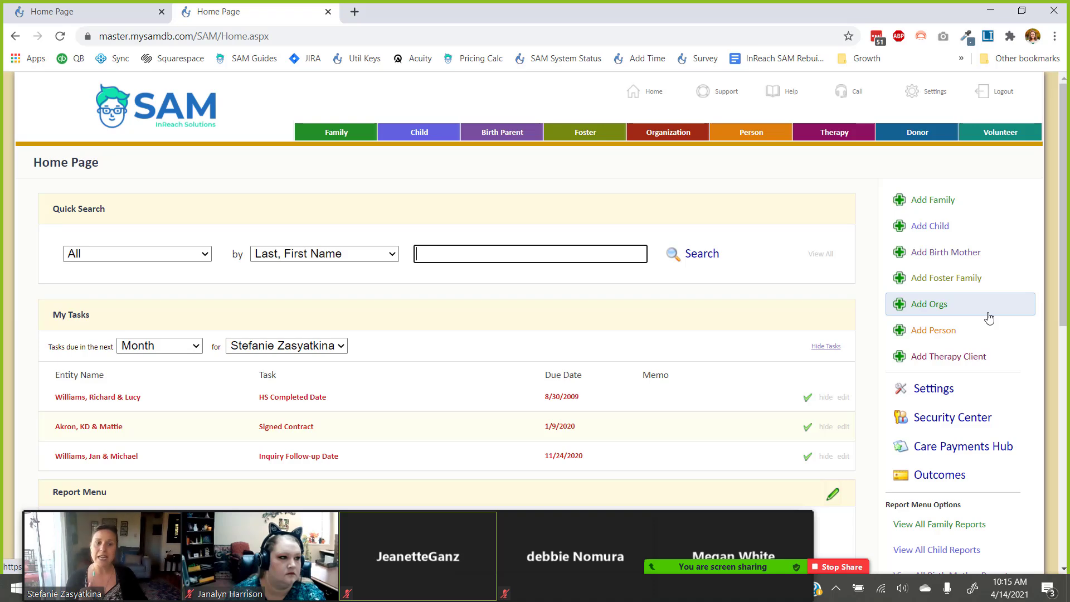
{"action": "scroll", "coordinate": [989, 320], "scroll_direction": "down", "scroll_amount": 3}
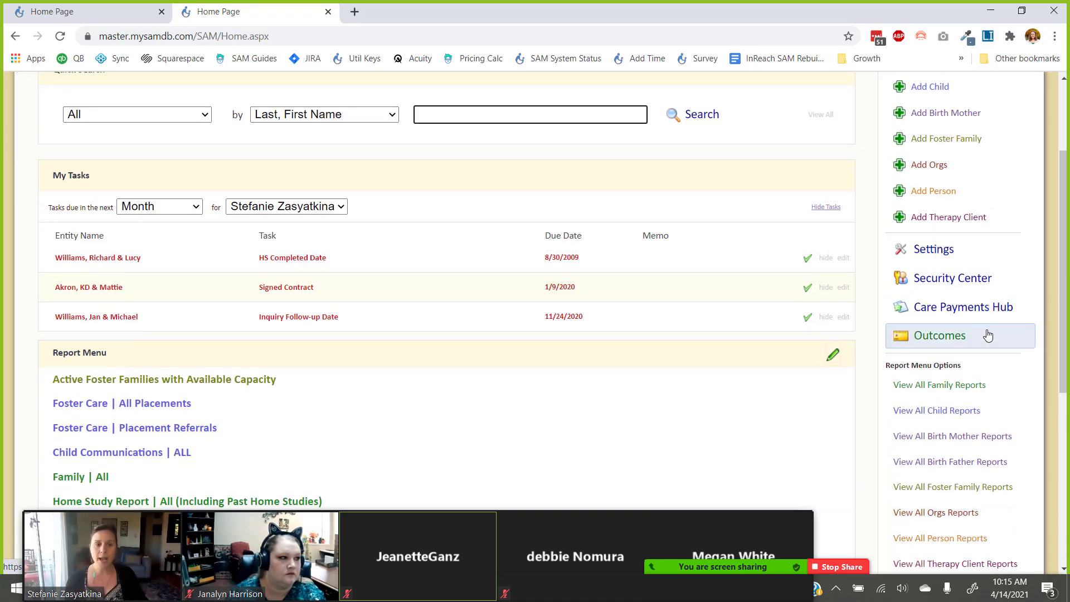
{"action": "scroll", "coordinate": [988, 333], "scroll_direction": "up", "scroll_amount": 3}
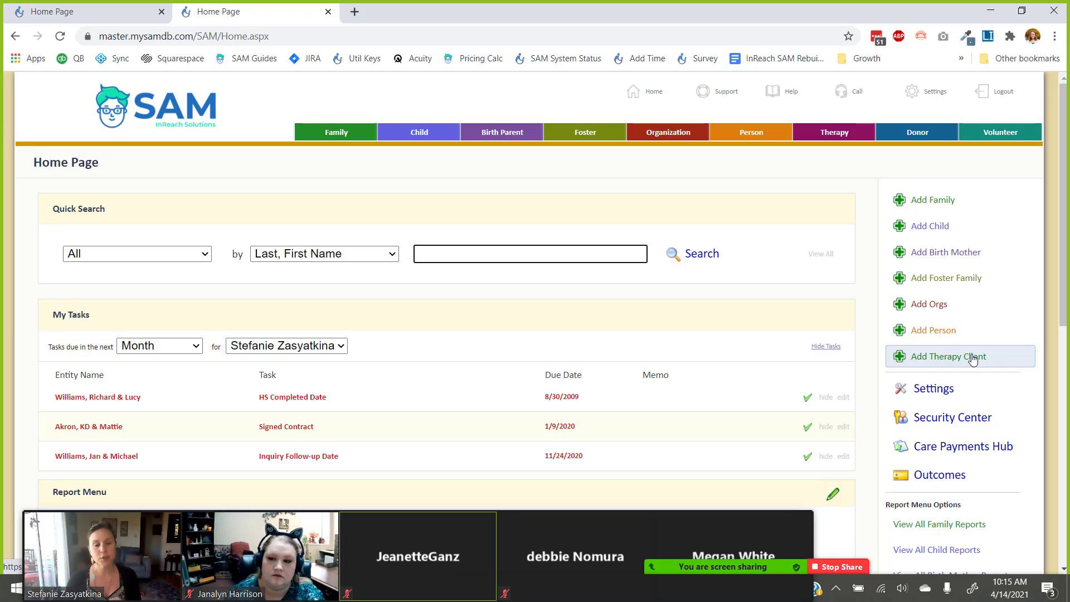
View the blank Add Family form and return to the home page.
{"action": "left_click", "coordinate": [949, 204]}
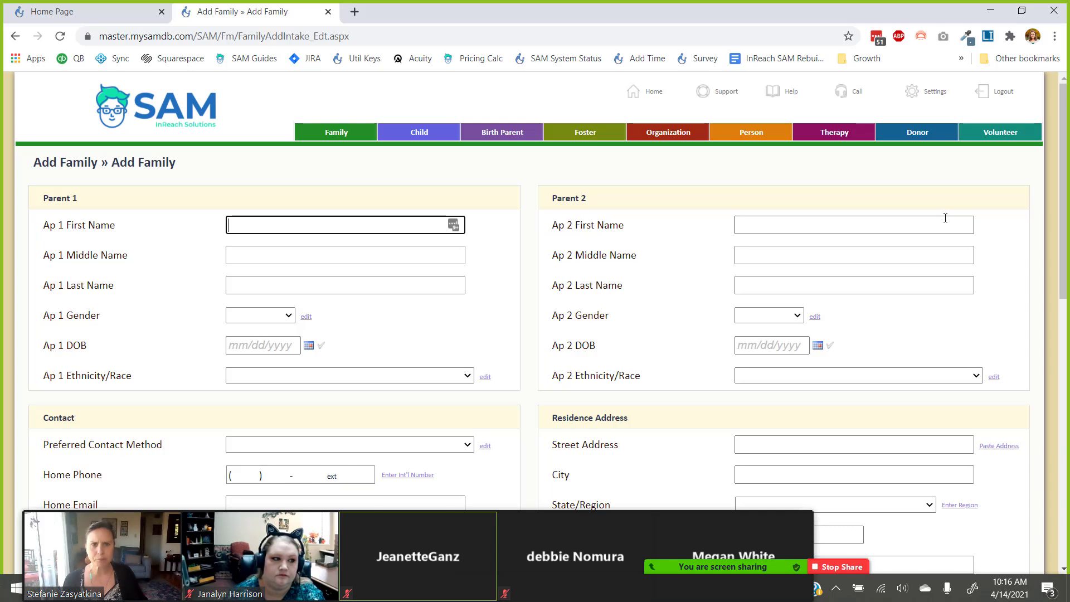
{"action": "left_click", "coordinate": [15, 35]}
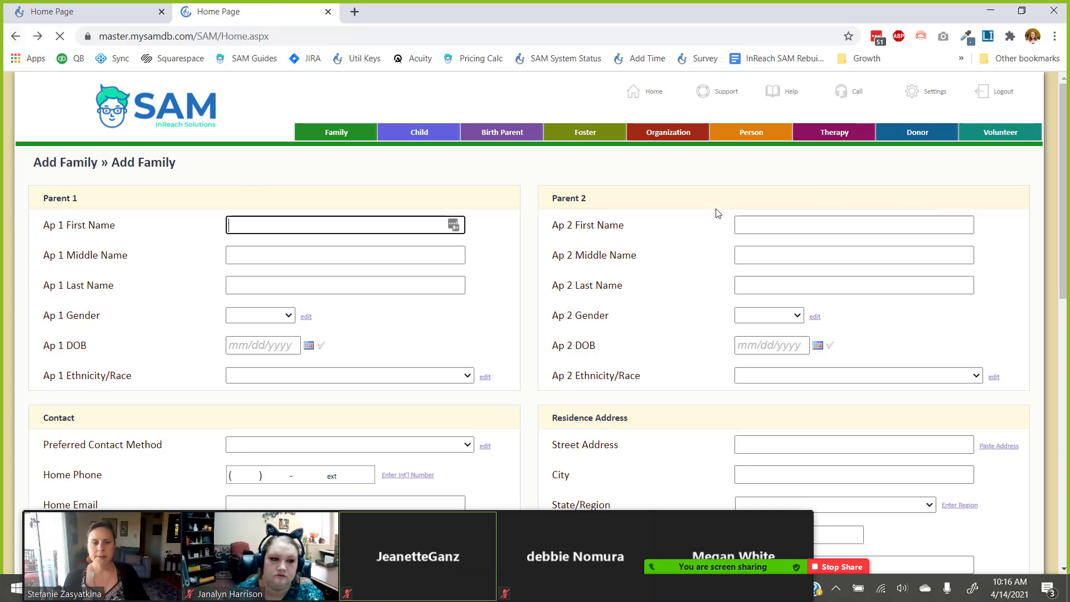
Look through the Settings page down to the User Settings section, and close its browser tab to get back to the home page.
{"action": "scroll", "coordinate": [820, 262], "scroll_direction": "down", "scroll_amount": 2}
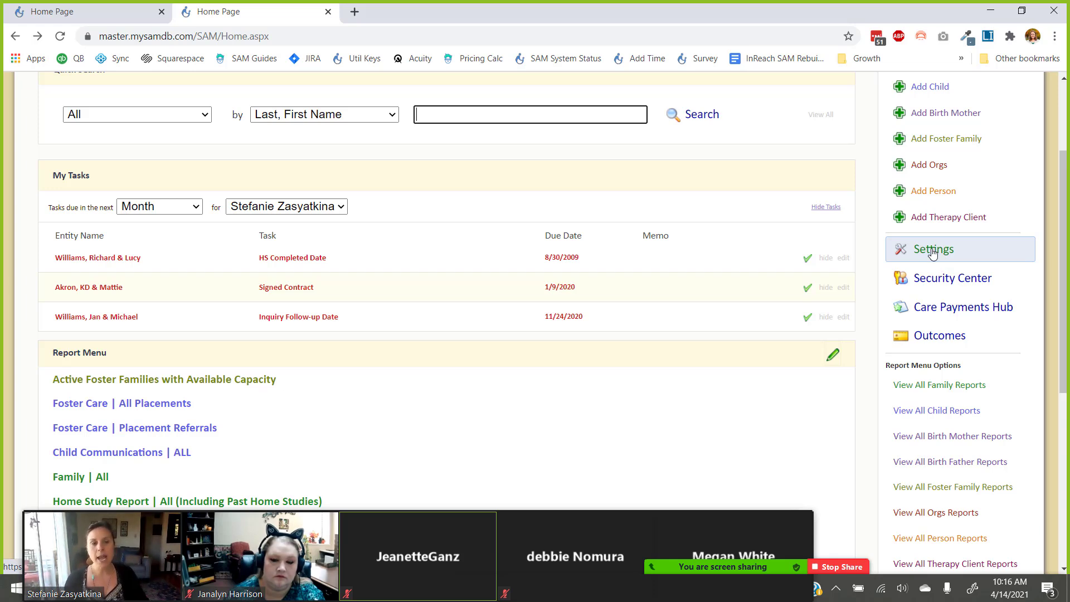
{"action": "left_click", "coordinate": [924, 260]}
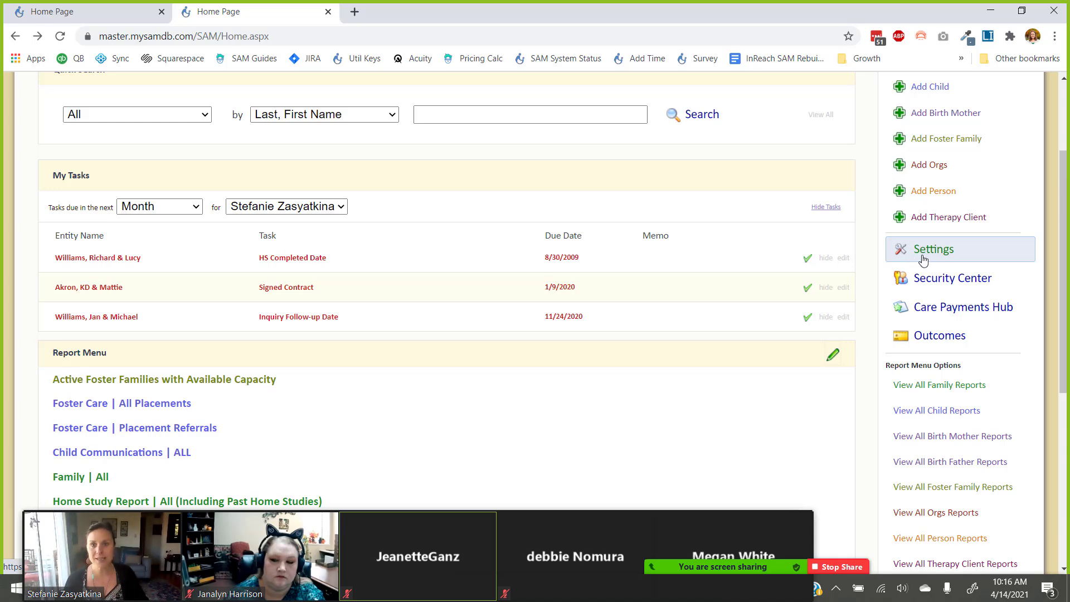
{"action": "scroll", "coordinate": [917, 264], "scroll_direction": "down", "scroll_amount": 5}
{"action": "scroll", "coordinate": [916, 264], "scroll_direction": "down", "scroll_amount": 3}
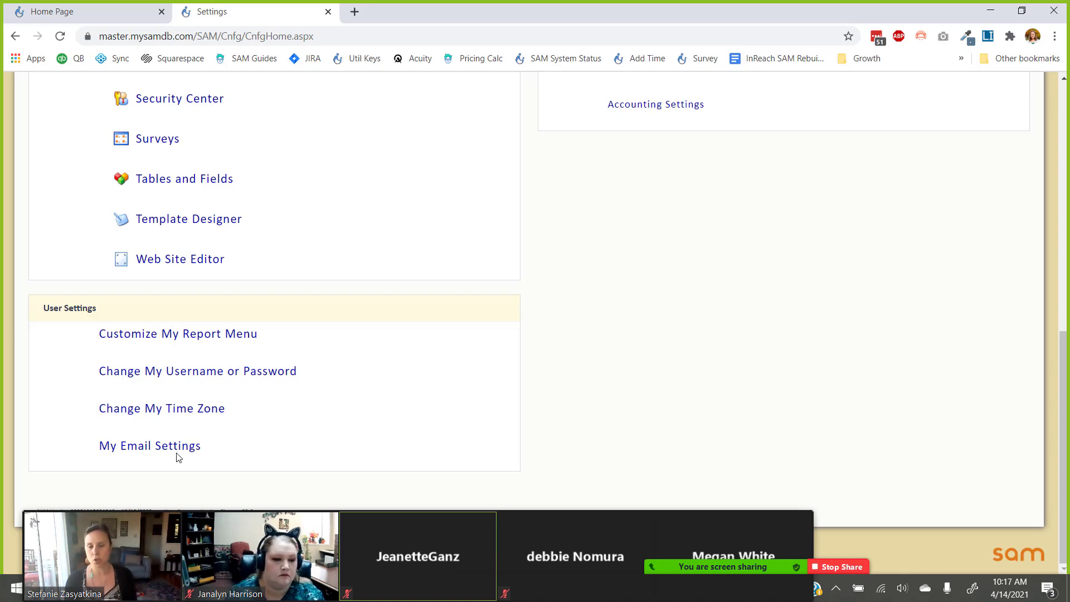
{"action": "scroll", "coordinate": [167, 334], "scroll_direction": "up", "scroll_amount": 5}
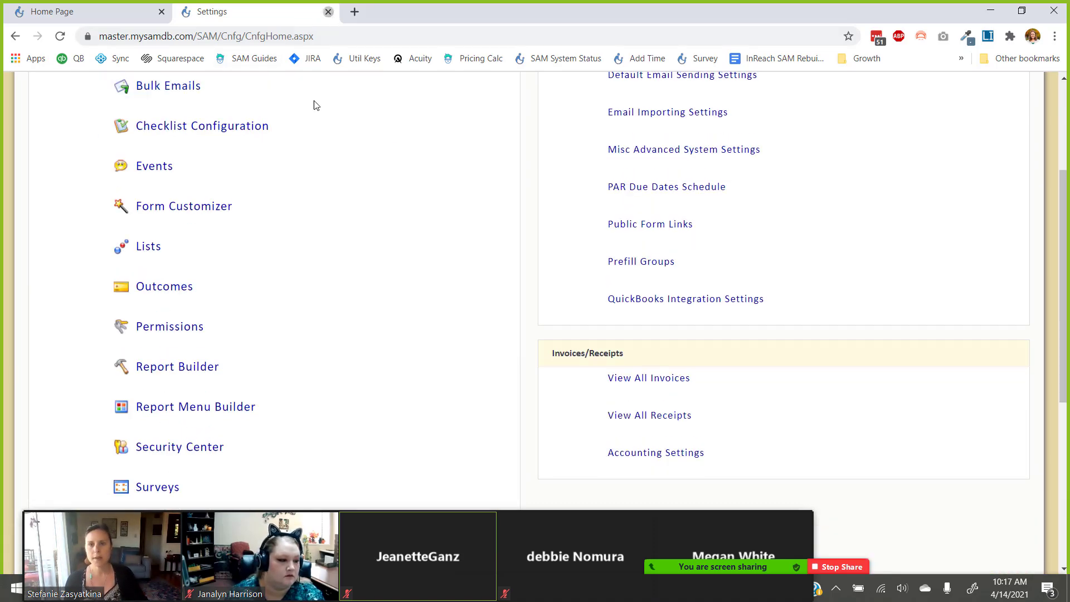
{"action": "key", "text": "ctrl+w"}
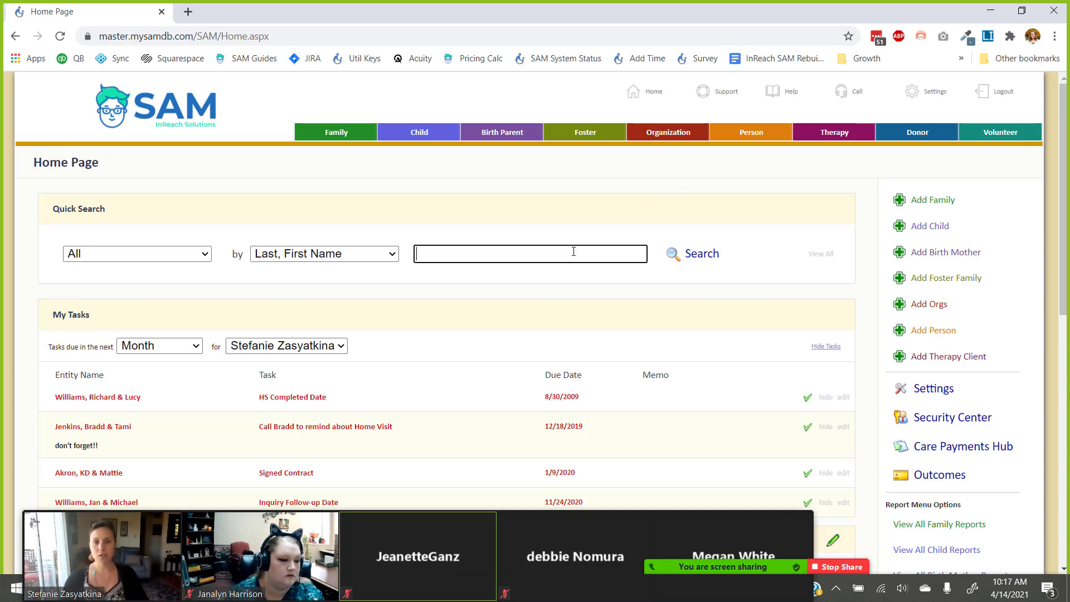
Quick-search all records by the family's last name, and open the first-listed Atlanta, GA record of type Family from the results.
{"action": "type", "text": "williams"}
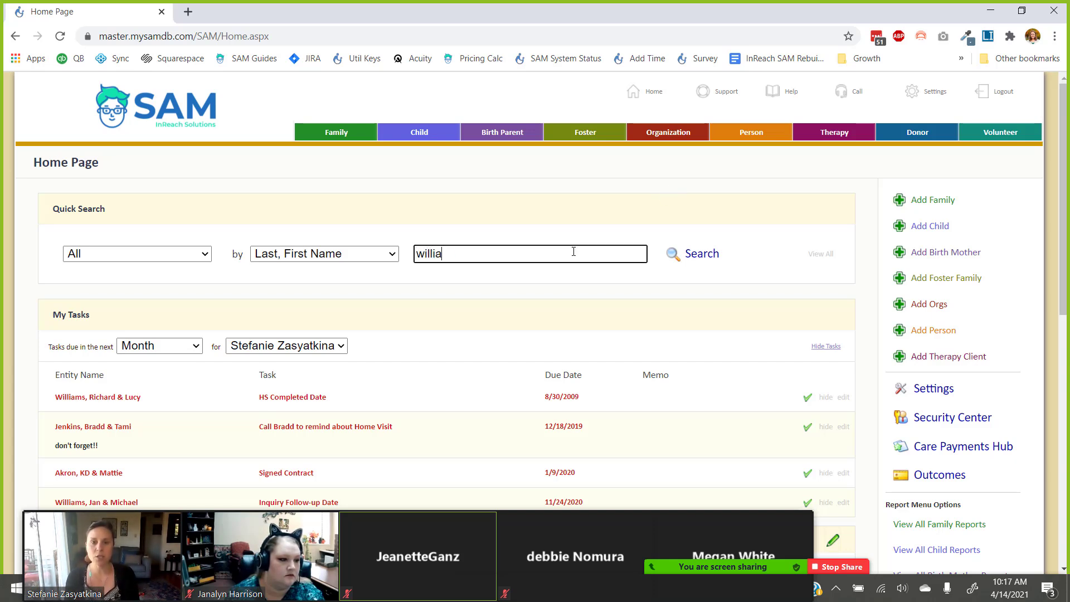
{"action": "key", "text": "Return"}
{"action": "scroll", "coordinate": [399, 341], "scroll_direction": "down", "scroll_amount": 3}
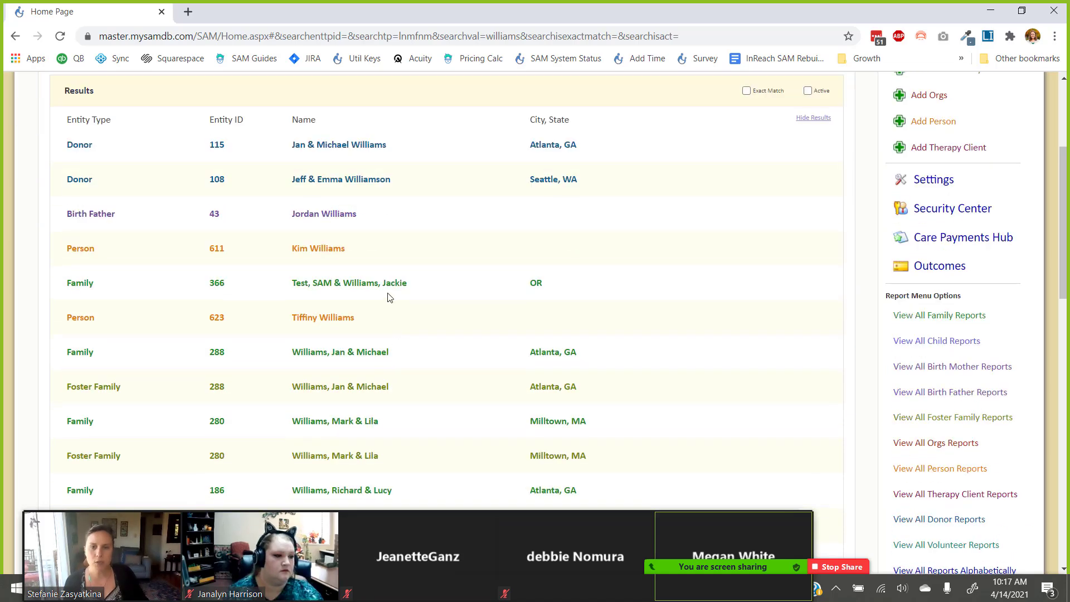
{"action": "left_click", "coordinate": [382, 357]}
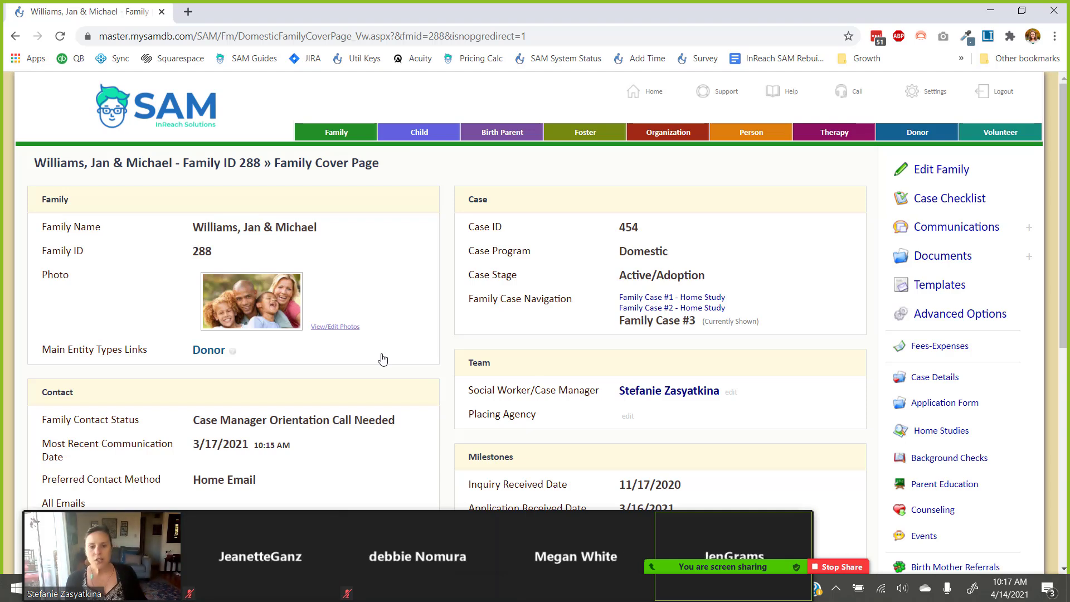
Collapse the meeting's video strip and review the case, team, contact and milestone sections of the family cover page.
{"action": "mouse_move", "coordinate": [698, 534]}
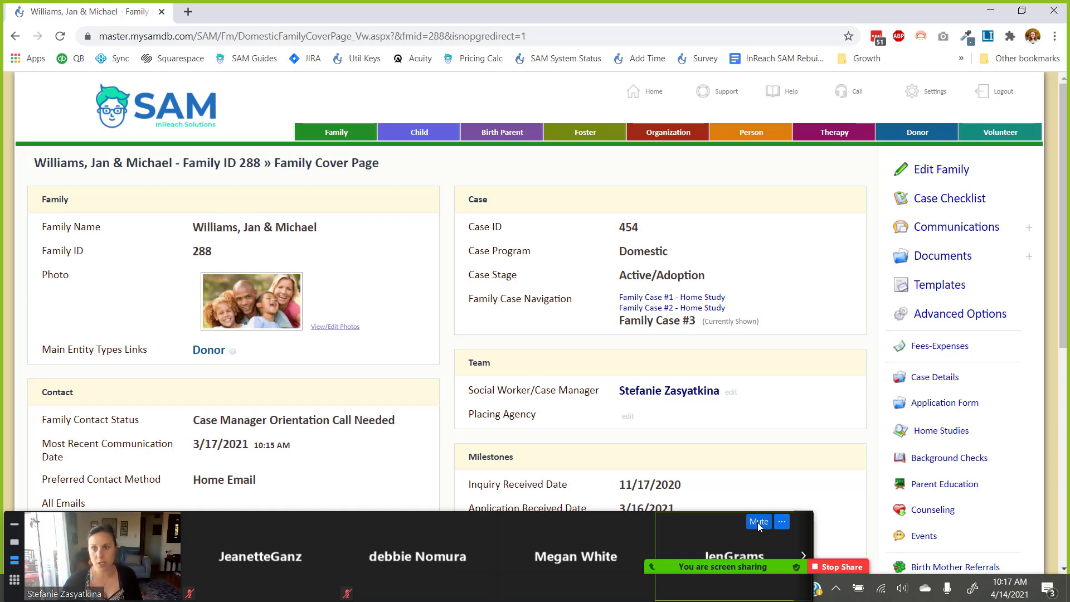
{"action": "left_click", "coordinate": [12, 527]}
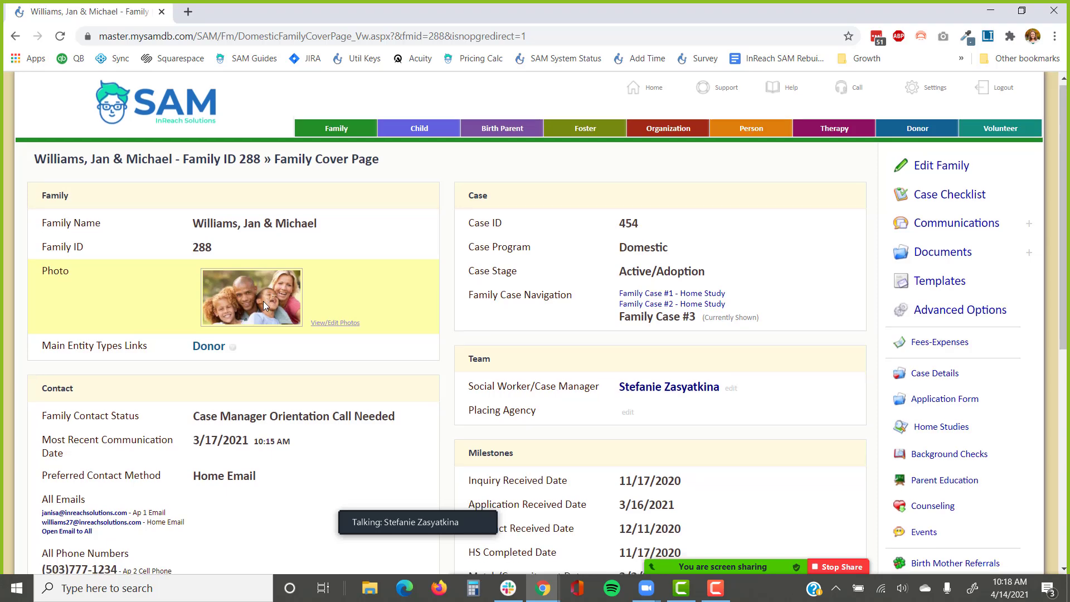
{"action": "scroll", "coordinate": [263, 300], "scroll_direction": "down", "scroll_amount": 1}
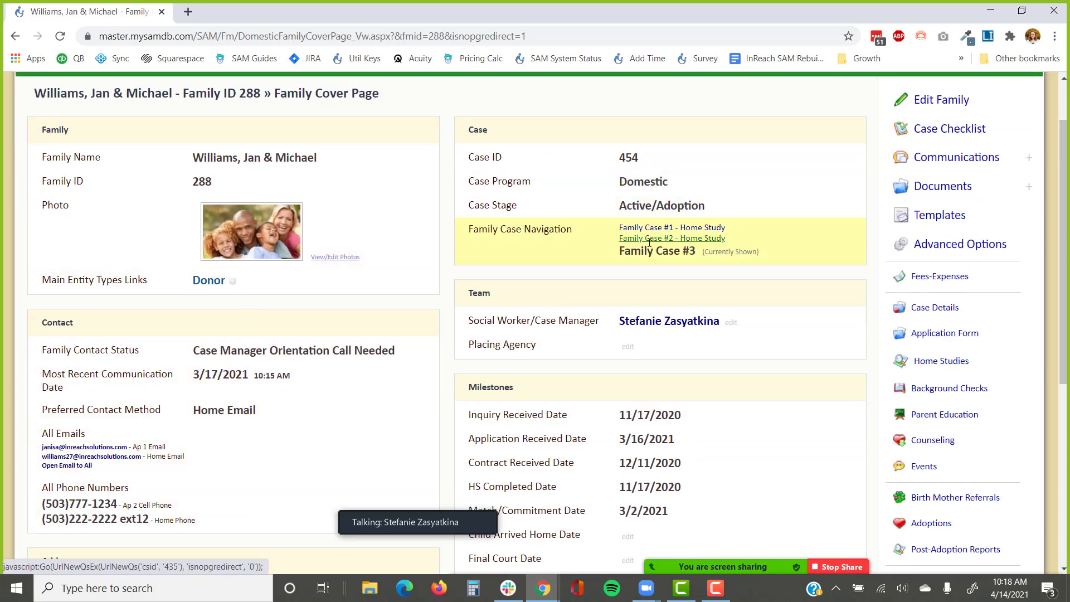
{"action": "scroll", "coordinate": [635, 290], "scroll_direction": "down", "scroll_amount": 1}
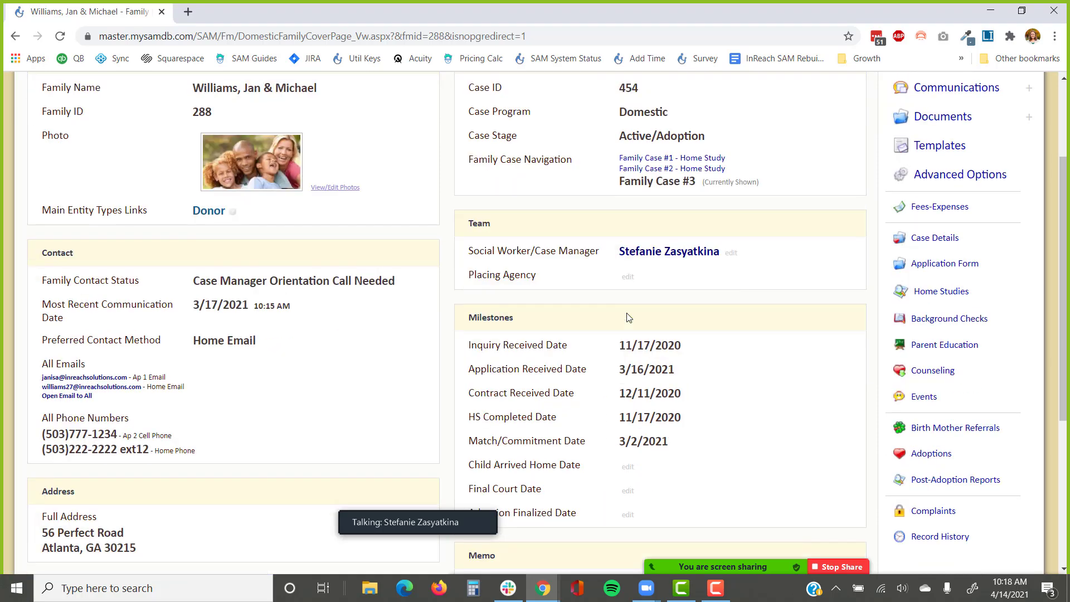
{"action": "scroll", "coordinate": [628, 318], "scroll_direction": "down", "scroll_amount": 1}
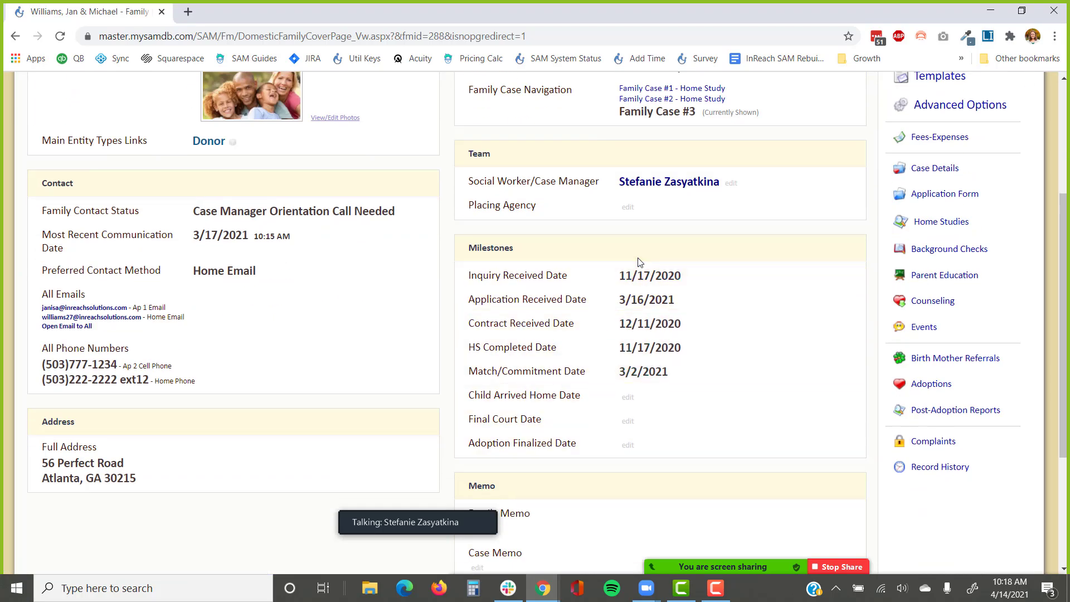
{"action": "scroll", "coordinate": [639, 261], "scroll_direction": "up", "scroll_amount": 2}
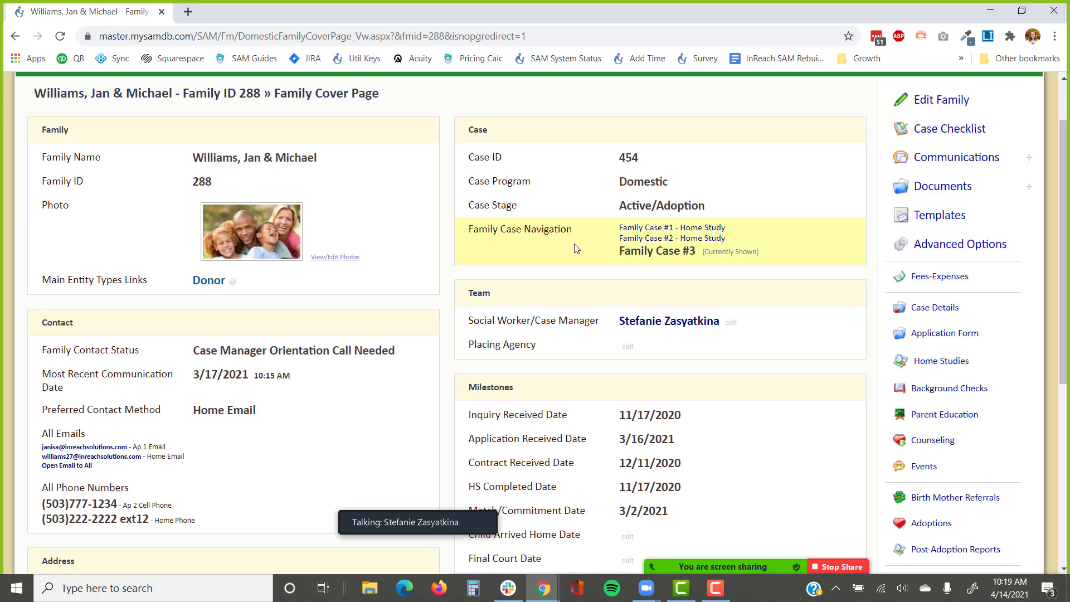
{"action": "scroll", "coordinate": [577, 246], "scroll_direction": "up", "scroll_amount": 2}
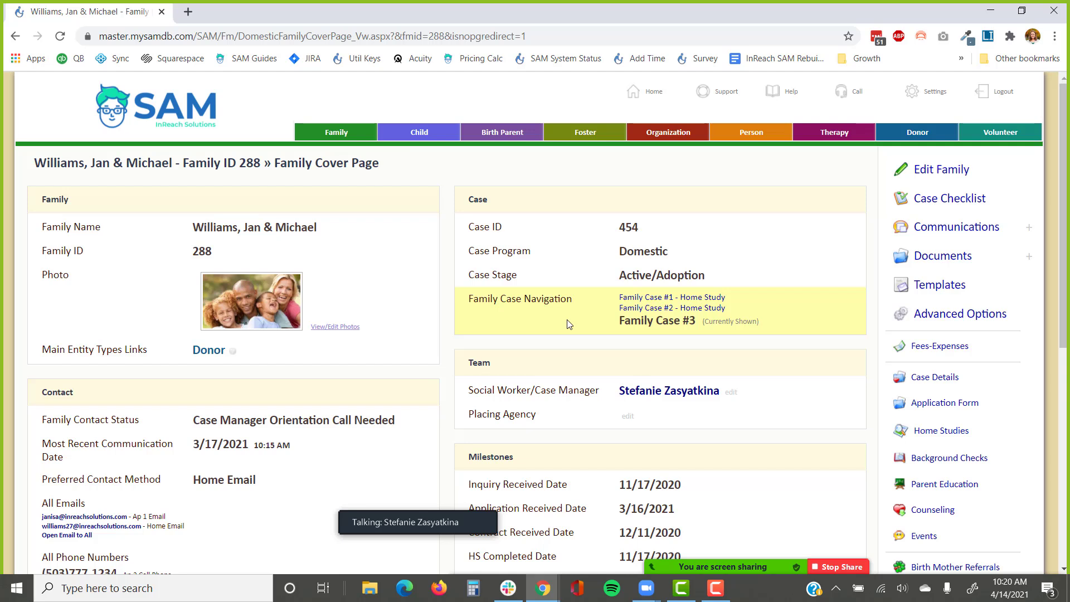
View the family's Case #2 and Case #1 through Family Case Navigation, and check the Advanced Options for adding a new case.
{"action": "left_click", "coordinate": [658, 310]}
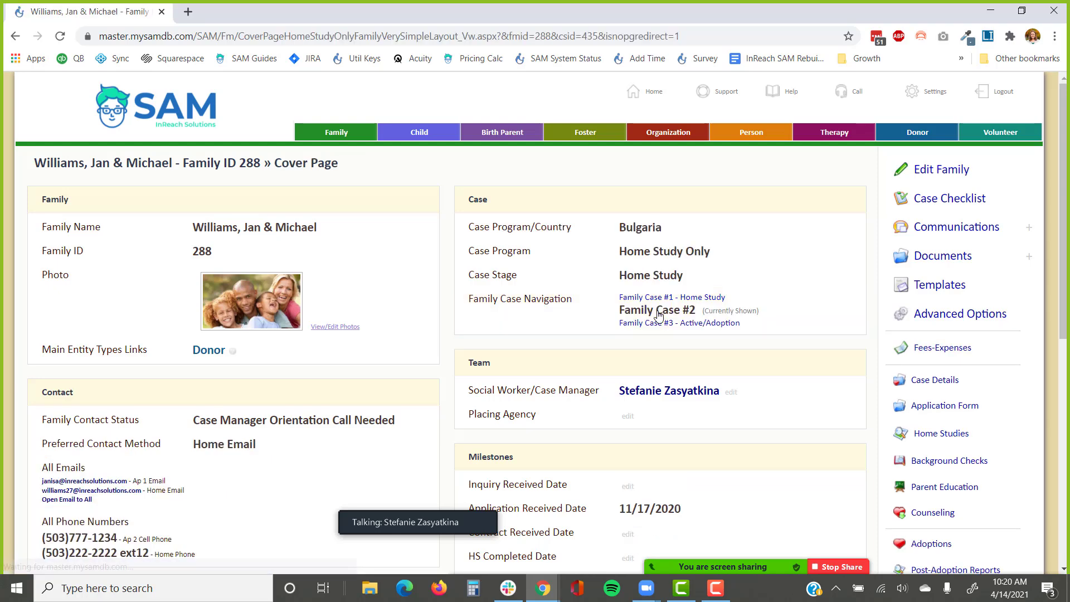
{"action": "left_click", "coordinate": [660, 298]}
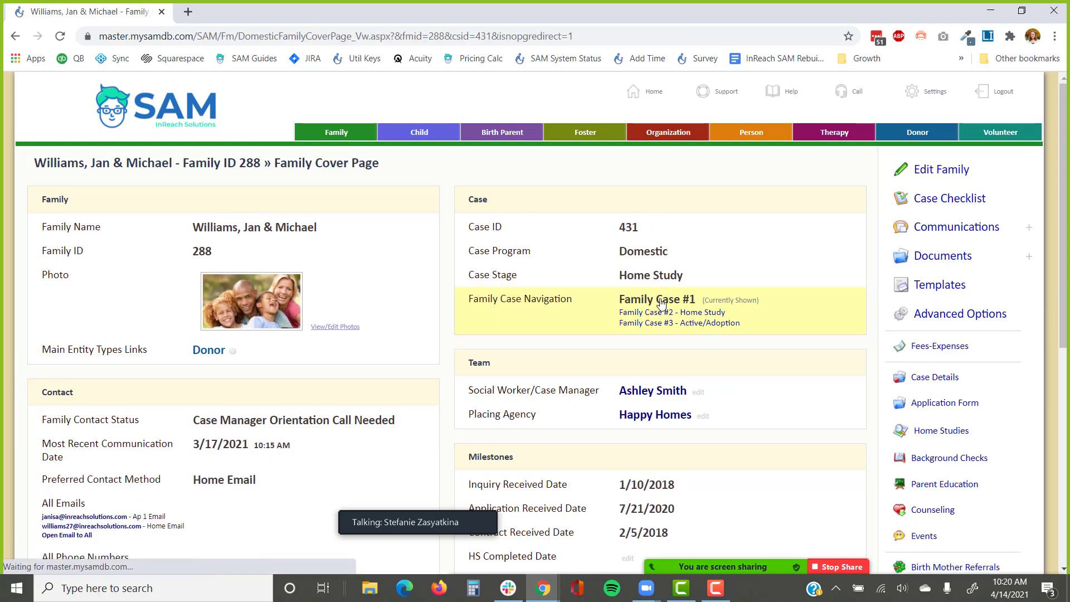
{"action": "left_click", "coordinate": [917, 316]}
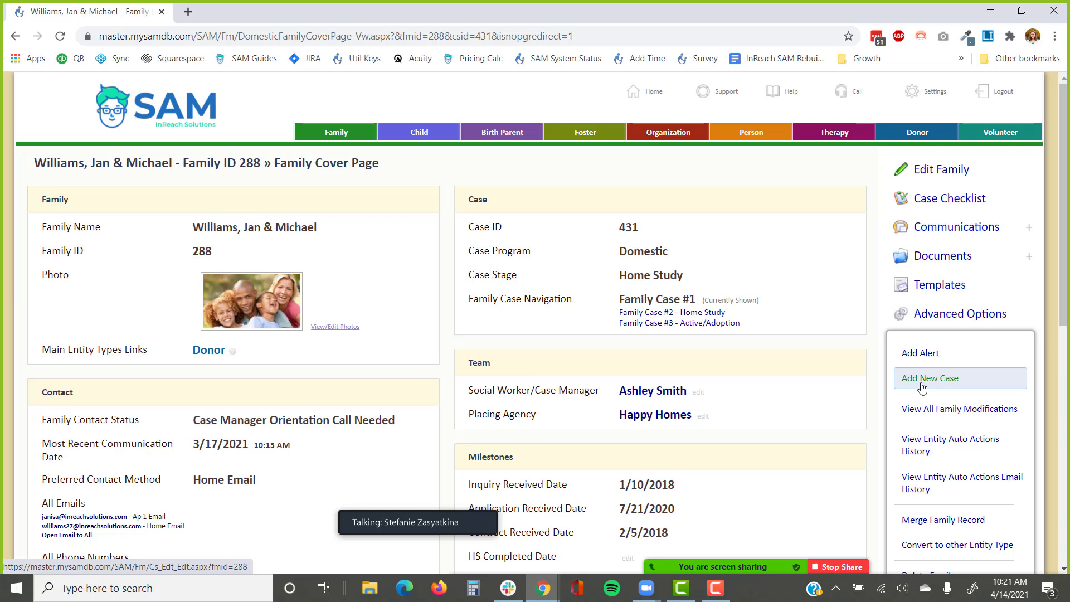
{"action": "left_click", "coordinate": [935, 329]}
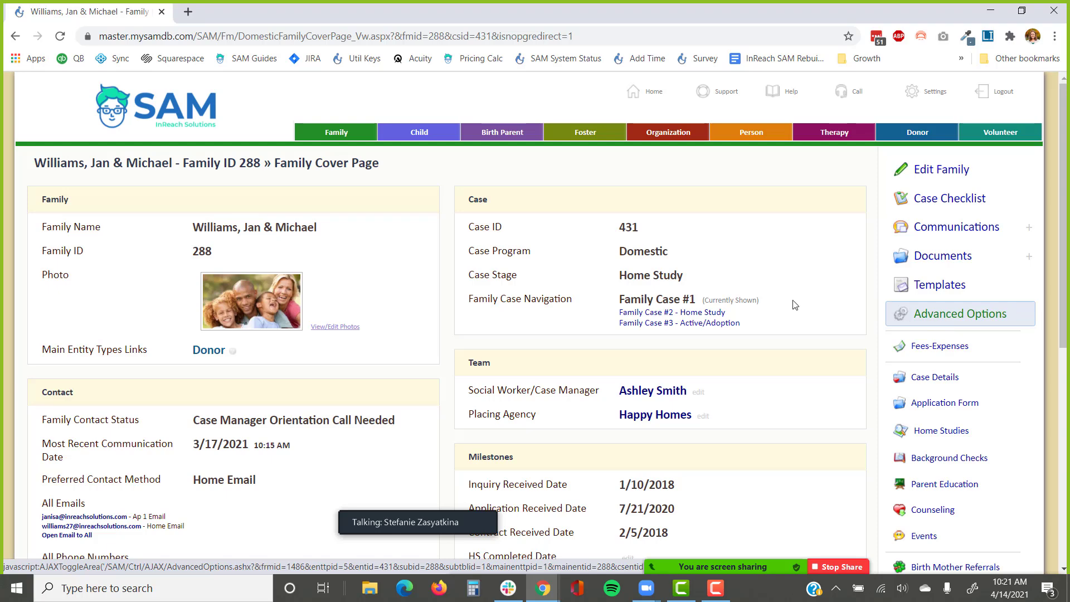
Open the linked social worker's cover page, review the profile and organization details, and return to the family cover page.
{"action": "scroll", "coordinate": [775, 329], "scroll_direction": "down", "scroll_amount": 1}
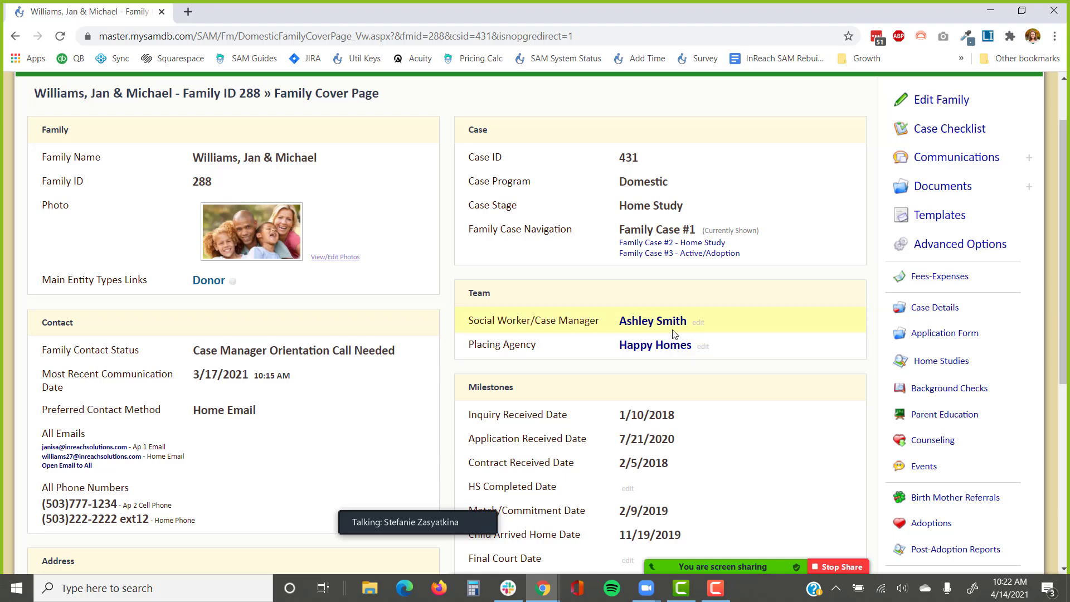
{"action": "left_click", "coordinate": [657, 325]}
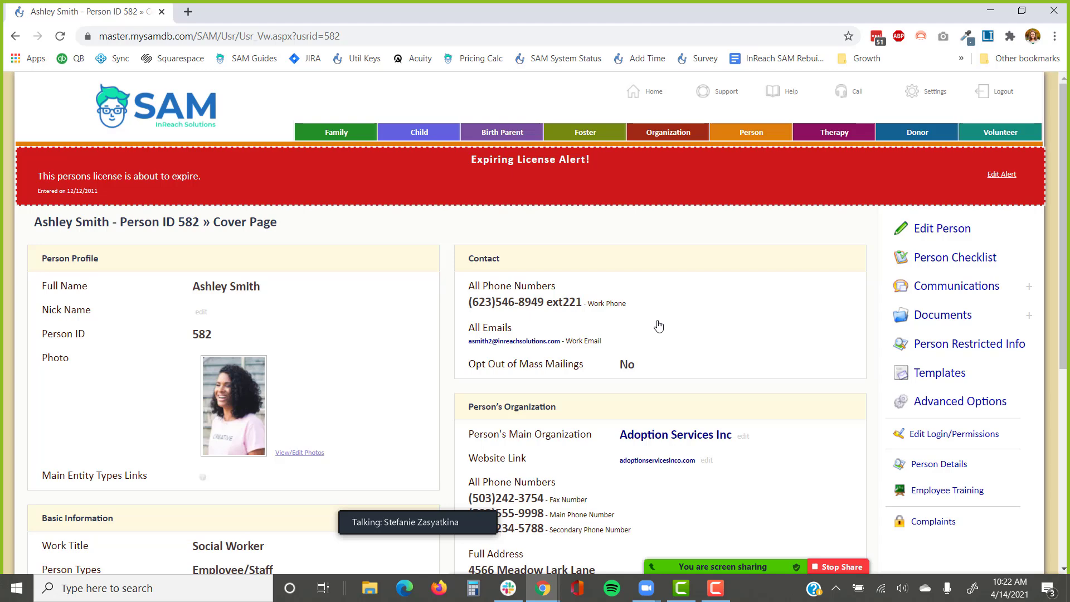
{"action": "scroll", "coordinate": [659, 326], "scroll_direction": "down", "scroll_amount": 4}
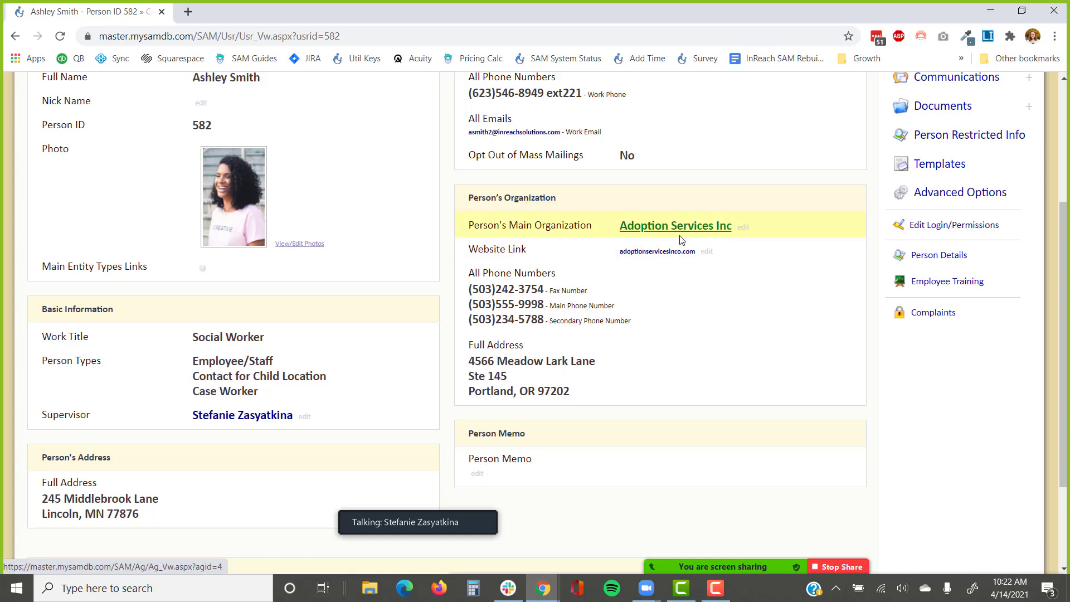
{"action": "scroll", "coordinate": [680, 237], "scroll_direction": "down", "scroll_amount": 3}
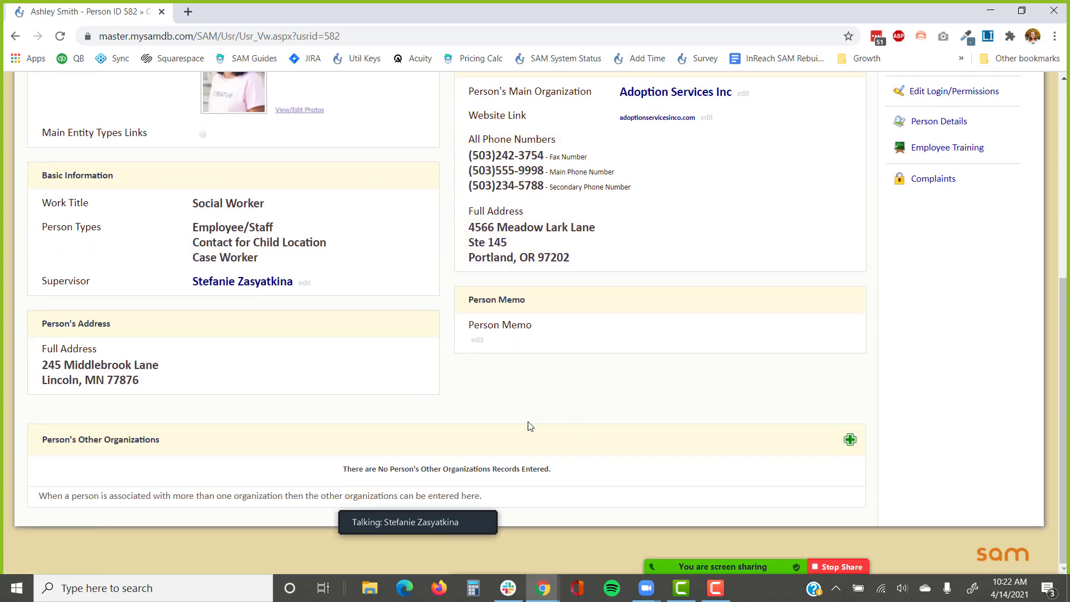
{"action": "scroll", "coordinate": [642, 474], "scroll_direction": "up", "scroll_amount": 5}
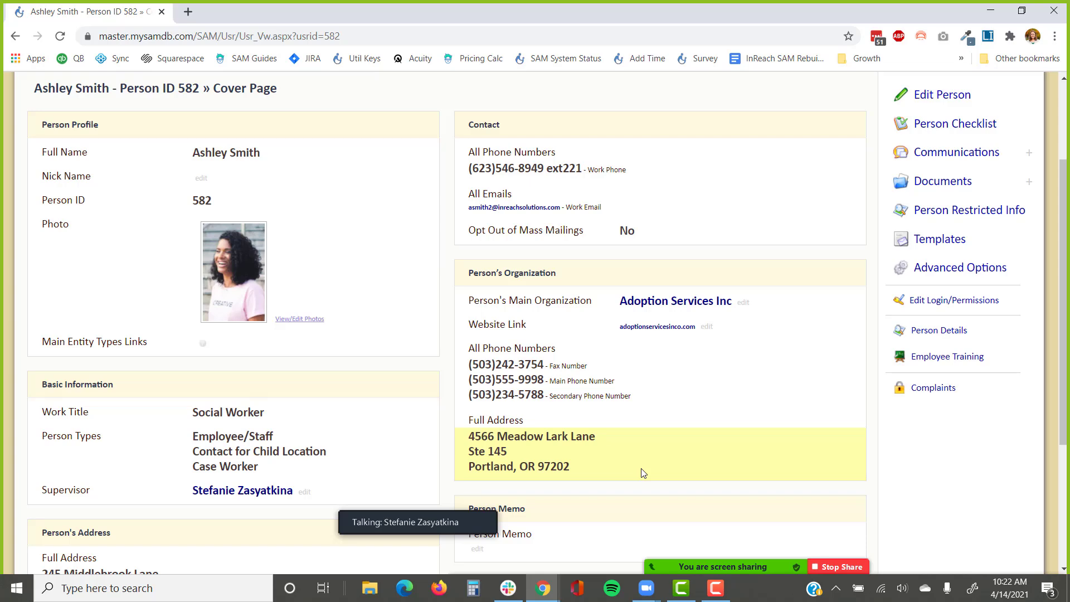
{"action": "left_click", "coordinate": [14, 37]}
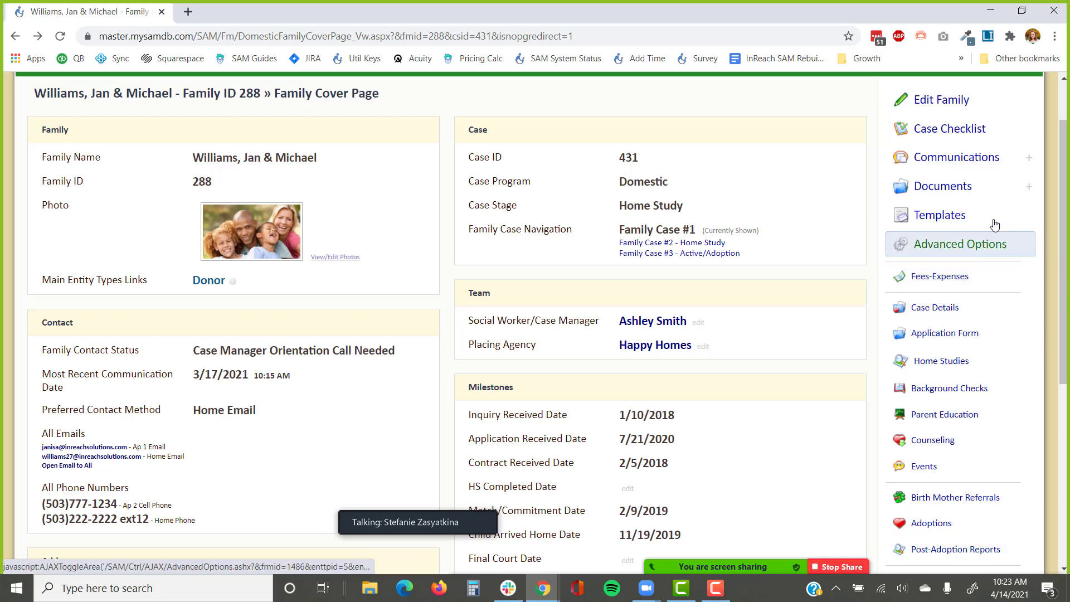
View the family's edit form with both parents' details, and return to the cover page.
{"action": "left_click", "coordinate": [987, 102]}
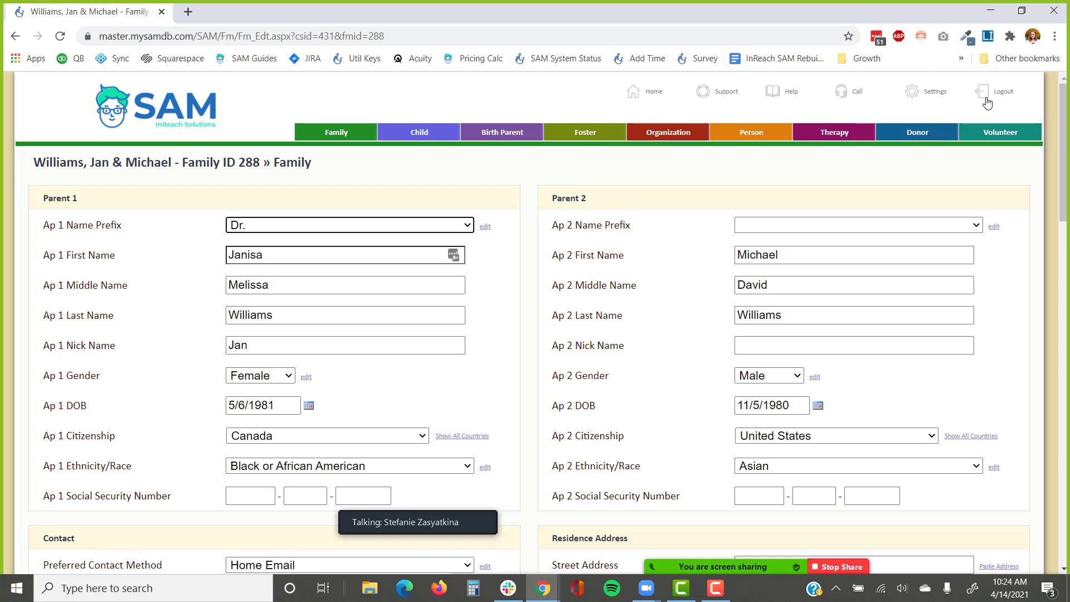
{"action": "left_click", "coordinate": [17, 40]}
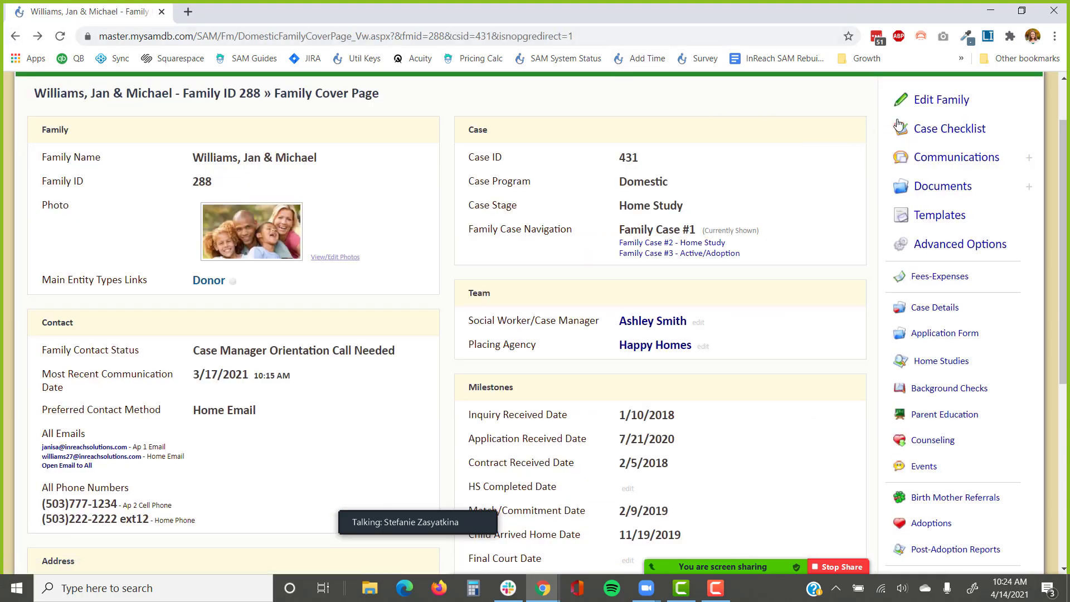
Examine the Application section of the case checklist and its Form to Use link, and revisit the Edit Family form from the cover page.
{"action": "left_click", "coordinate": [920, 128]}
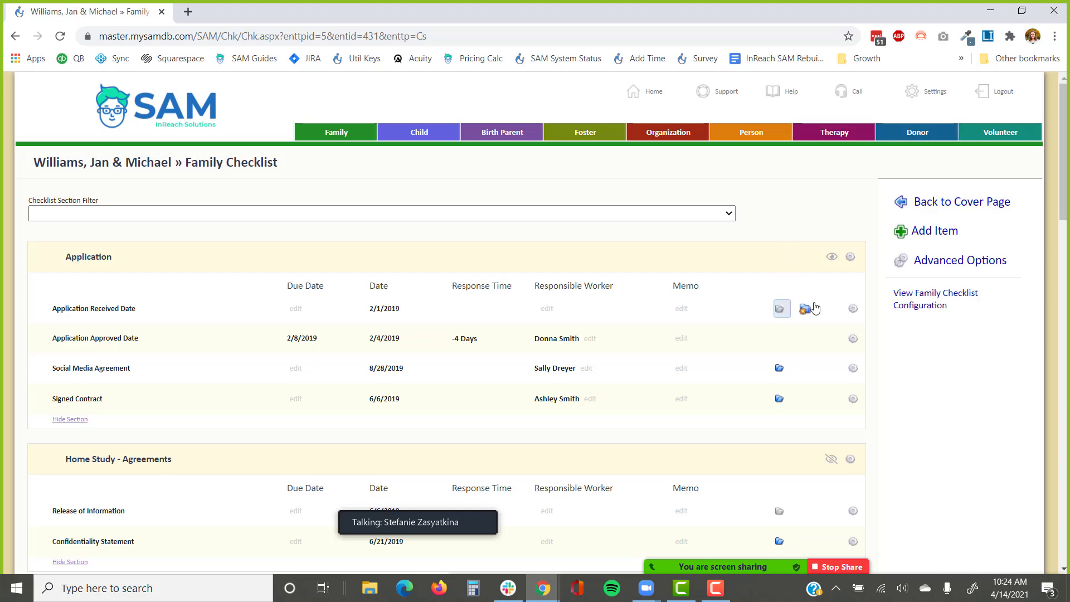
{"action": "left_click_drag", "start_coordinate": [160, 310], "coordinate": [40, 320]}
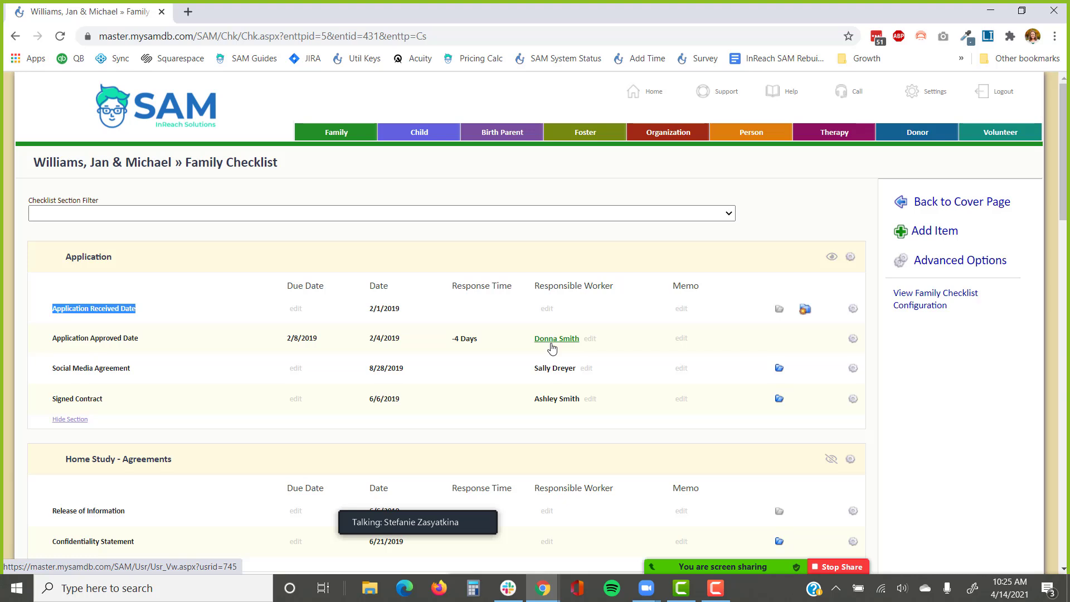
{"action": "scroll", "coordinate": [556, 335], "scroll_direction": "down", "scroll_amount": 1}
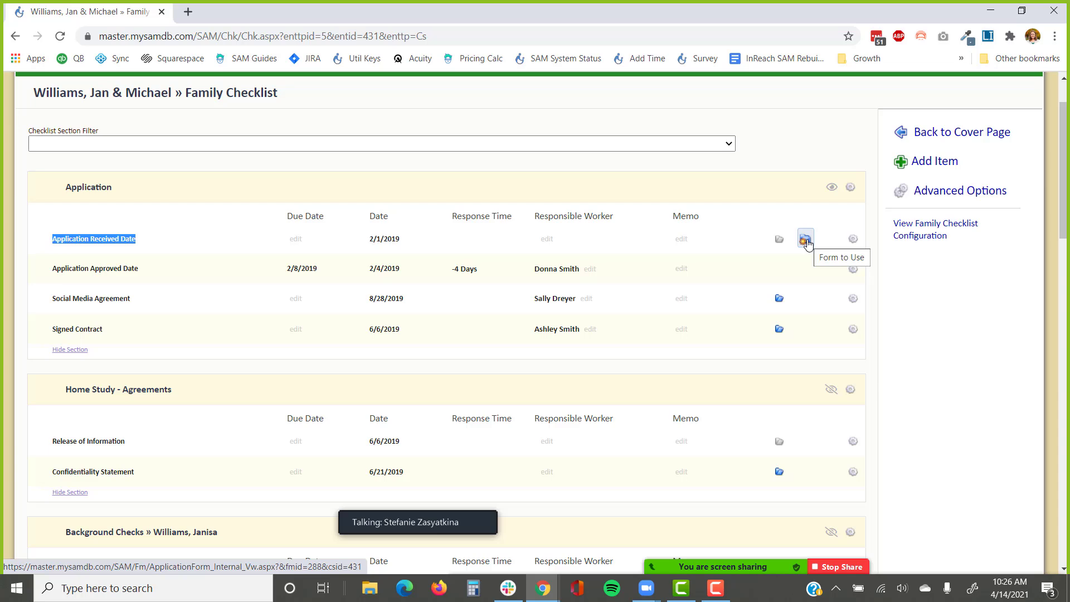
{"action": "left_click", "coordinate": [936, 136]}
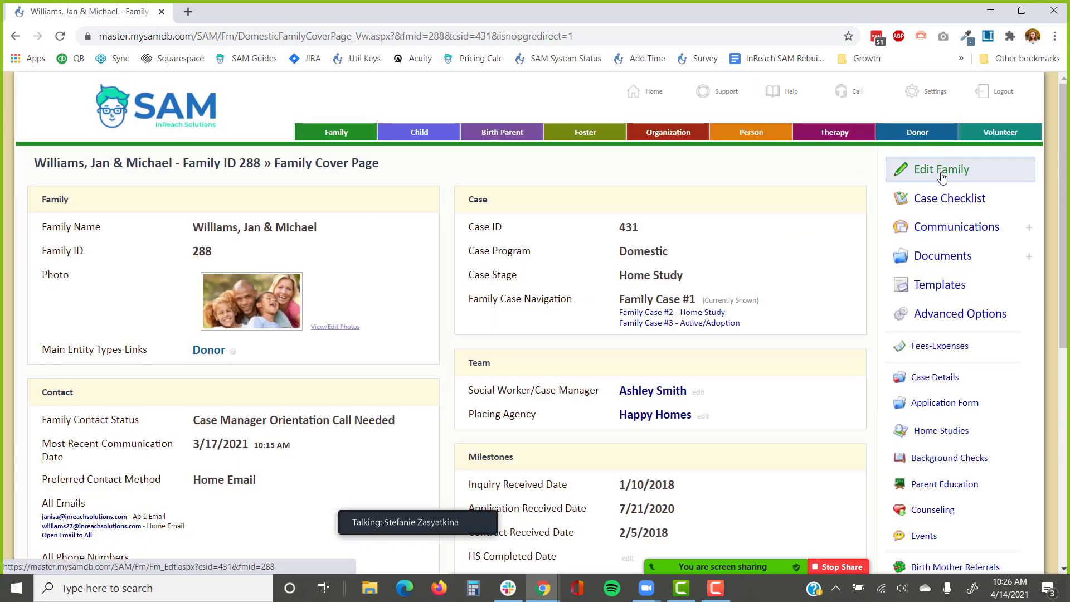
{"action": "left_click", "coordinate": [942, 178]}
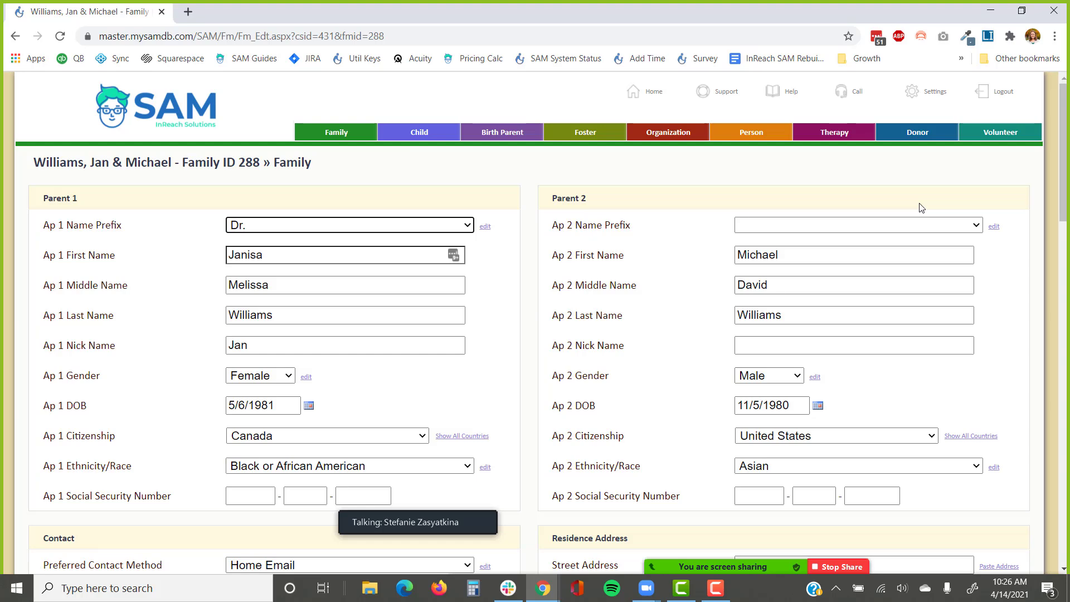
{"action": "left_click", "coordinate": [15, 36]}
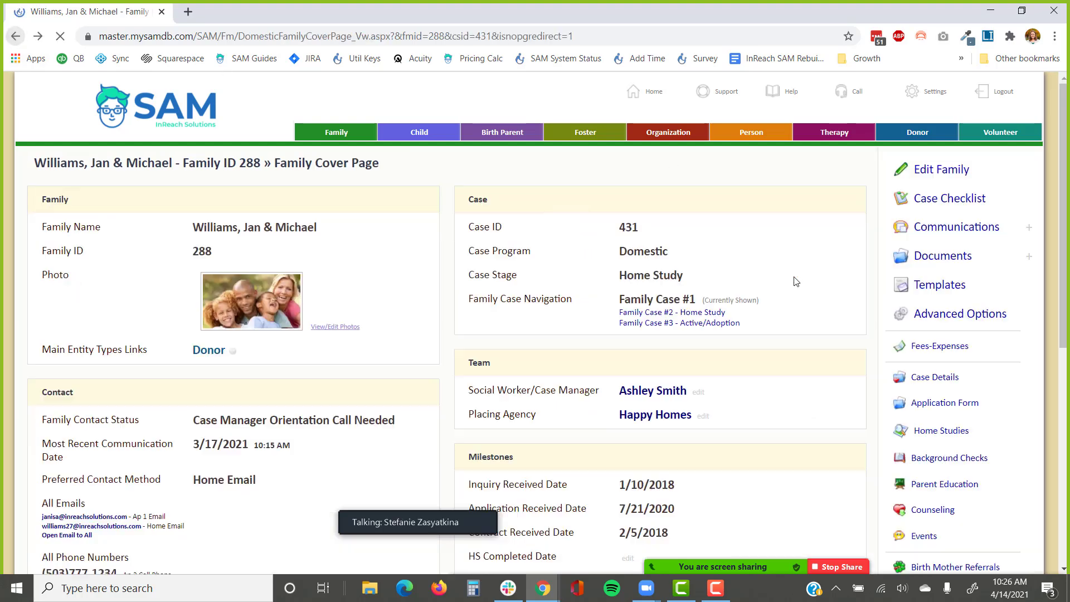
Review the family's Documents page, open the latest Home Study document, and return to the family cover page.
{"action": "left_click", "coordinate": [942, 257]}
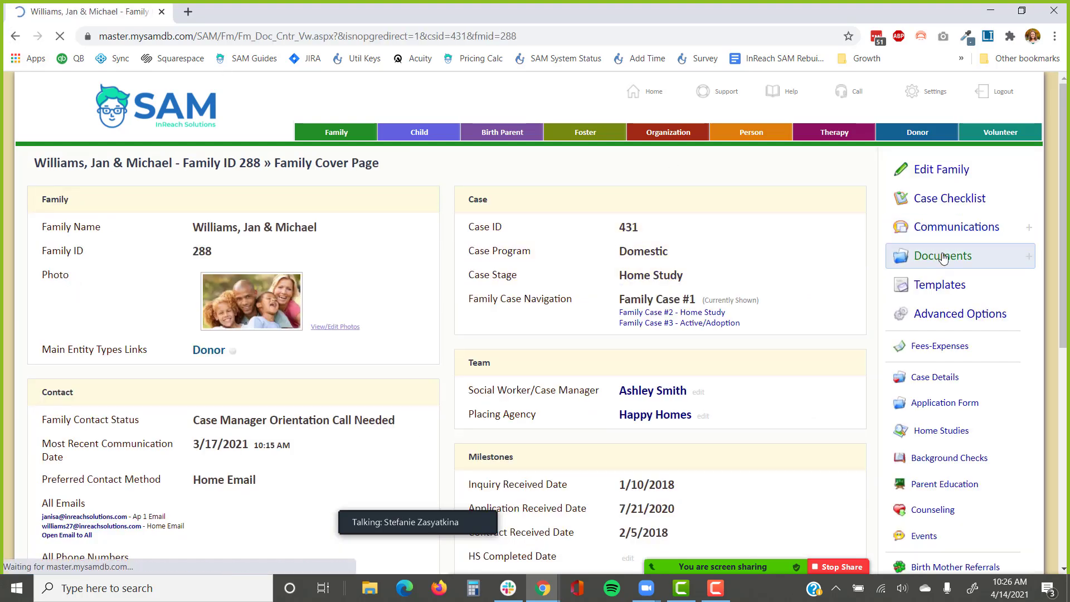
{"action": "scroll", "coordinate": [290, 353], "scroll_direction": "down", "scroll_amount": 2}
{"action": "left_click", "coordinate": [251, 310]}
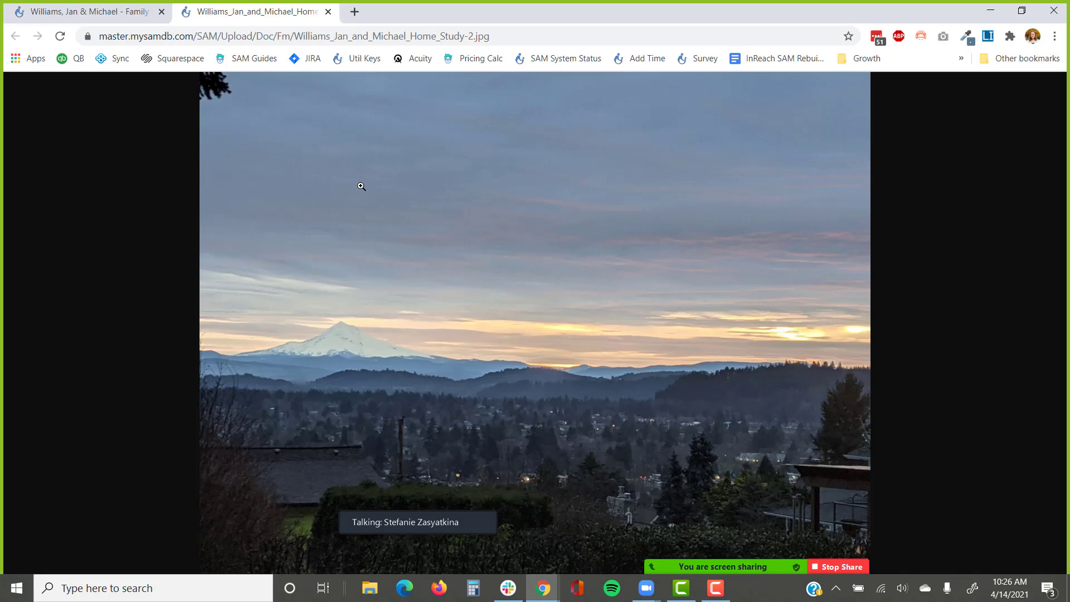
{"action": "left_click", "coordinate": [328, 11]}
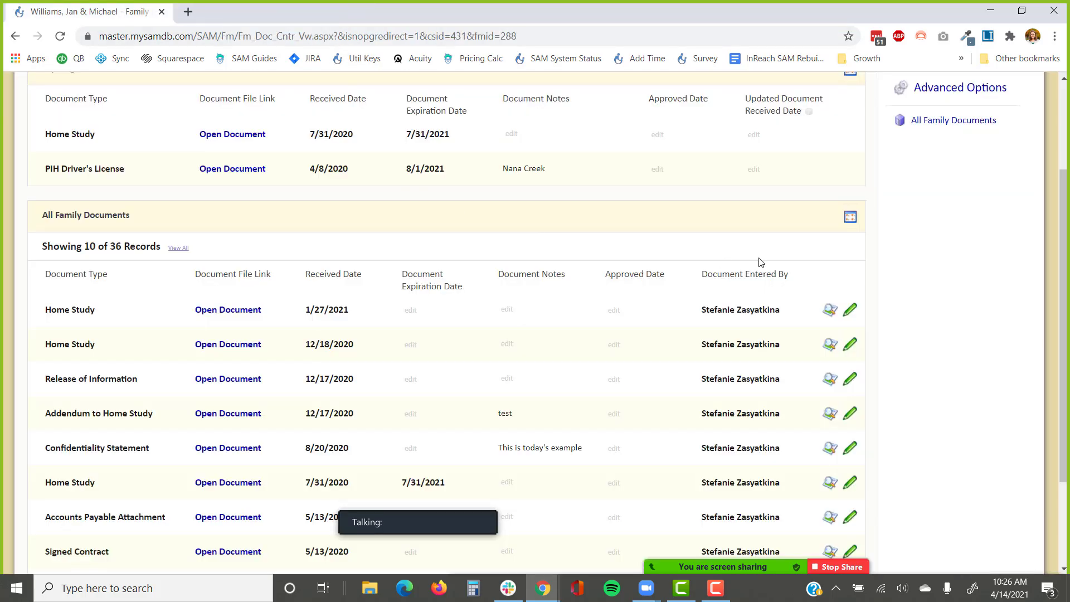
{"action": "scroll", "coordinate": [759, 262], "scroll_direction": "up", "scroll_amount": 3}
{"action": "left_click", "coordinate": [920, 176]}
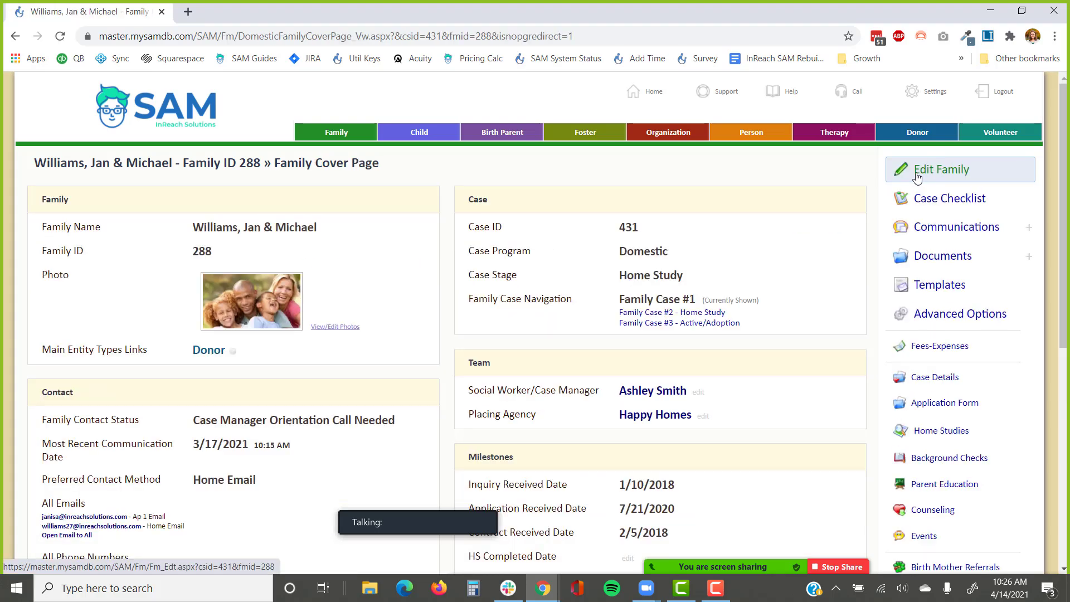
Open the case checklist, set the Application section as hidden for clients, and save.
{"action": "left_click", "coordinate": [926, 198]}
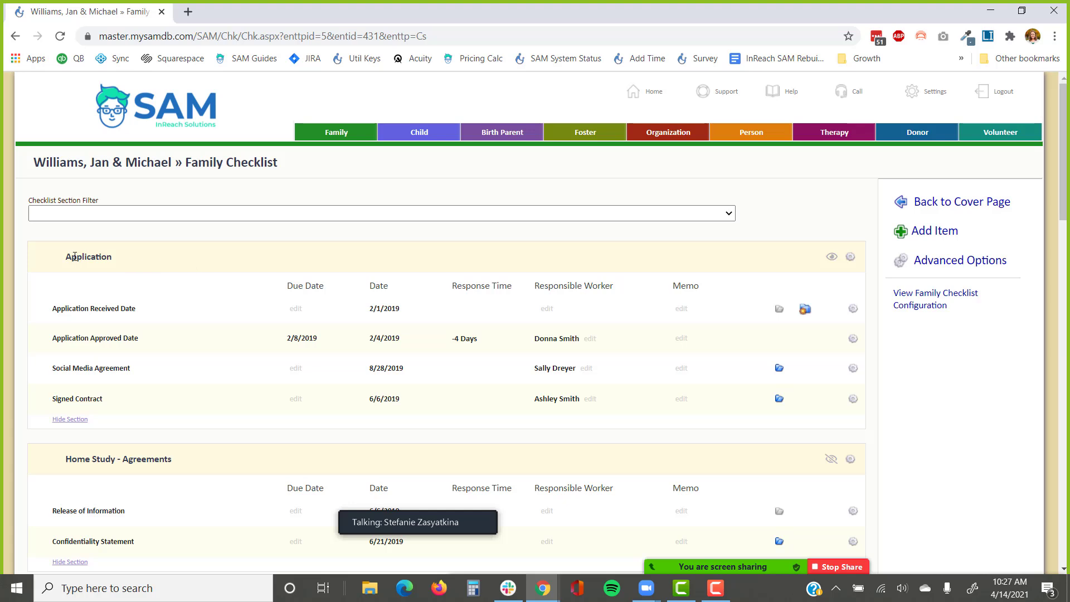
{"action": "double_click", "coordinate": [110, 257]}
{"action": "left_click", "coordinate": [670, 255]}
{"action": "left_click", "coordinate": [832, 256]}
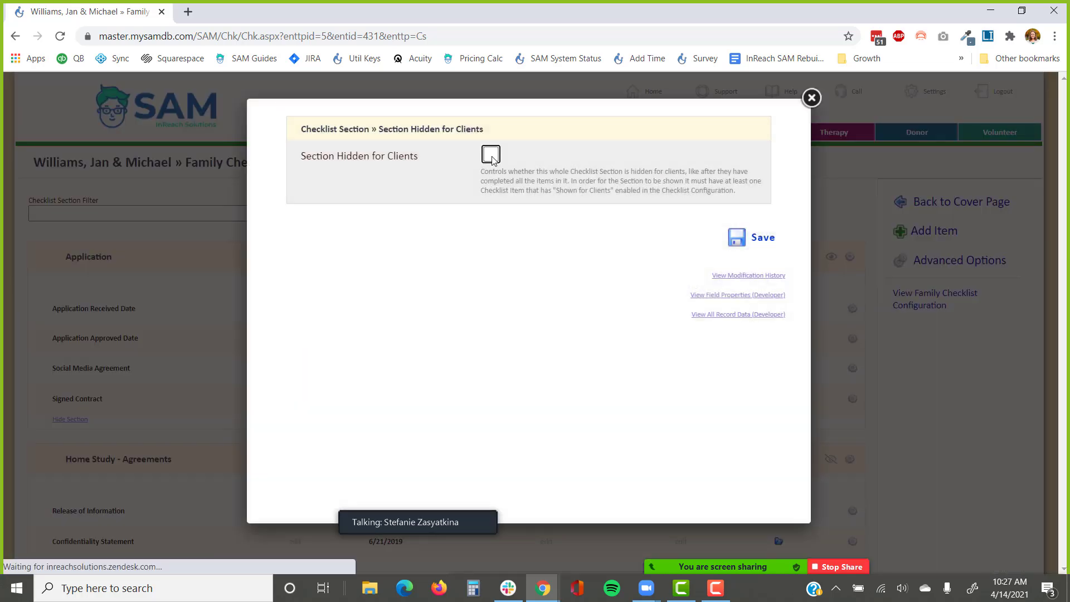
{"action": "left_click", "coordinate": [490, 154]}
{"action": "left_click", "coordinate": [752, 236]}
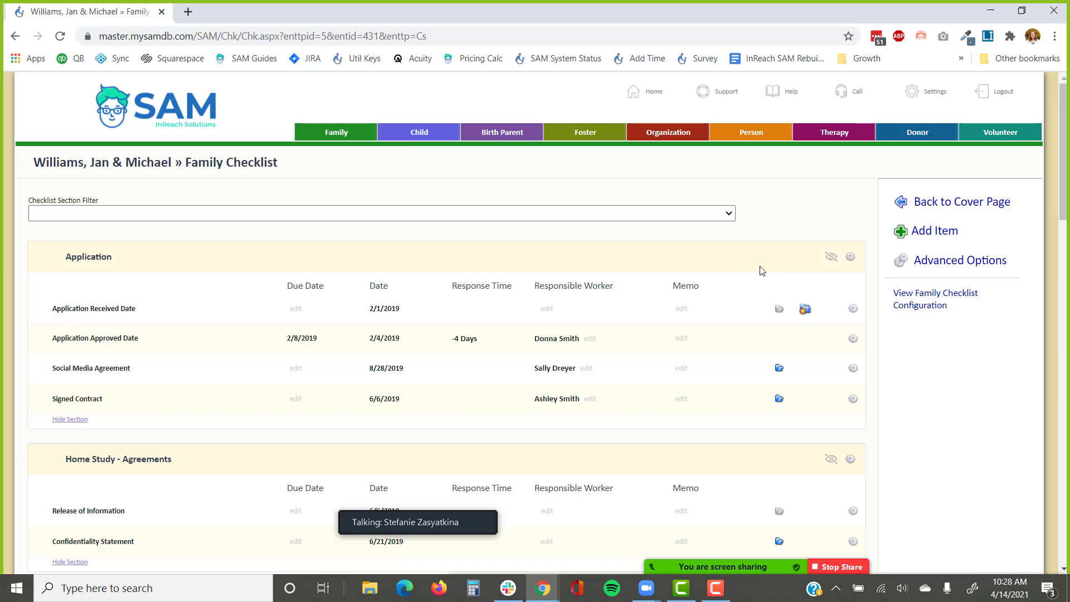
Turn off Section Hidden for Clients for the checklist's Application section and save.
{"action": "left_click", "coordinate": [831, 257]}
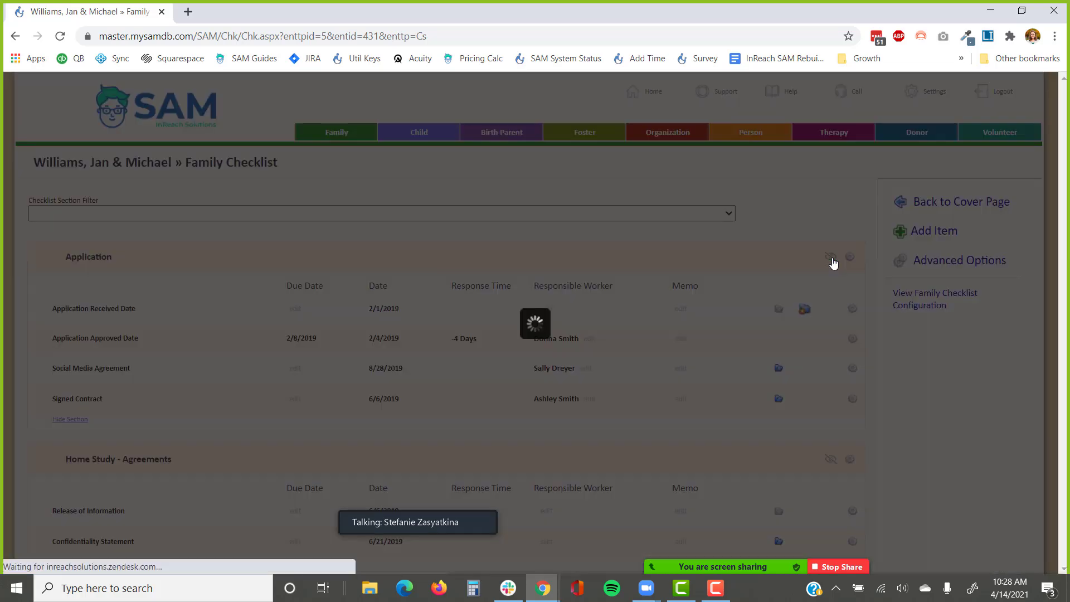
{"action": "left_click", "coordinate": [491, 154]}
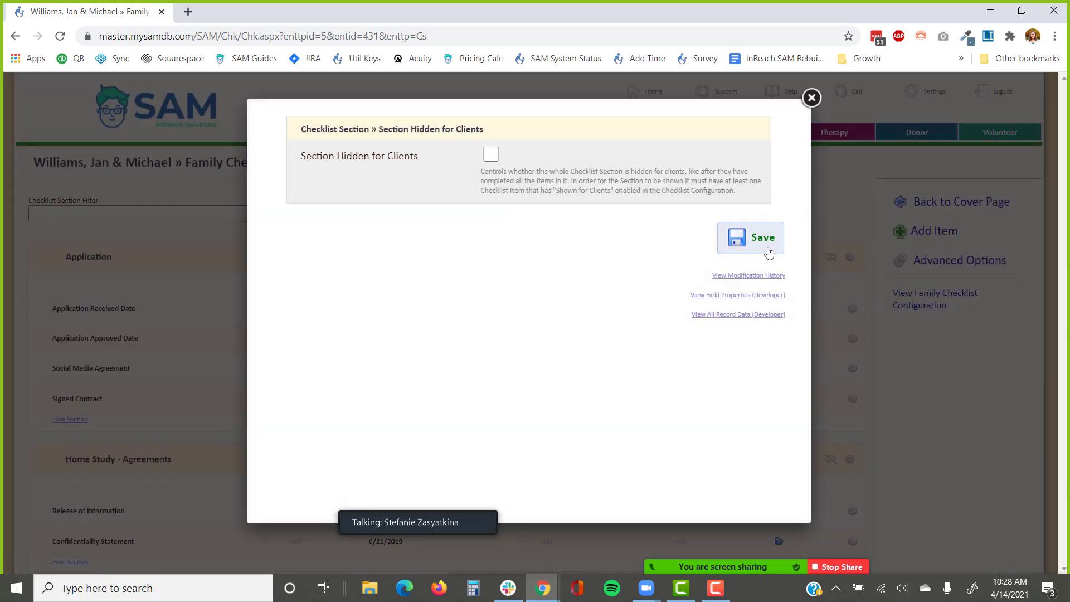
{"action": "left_click", "coordinate": [746, 237]}
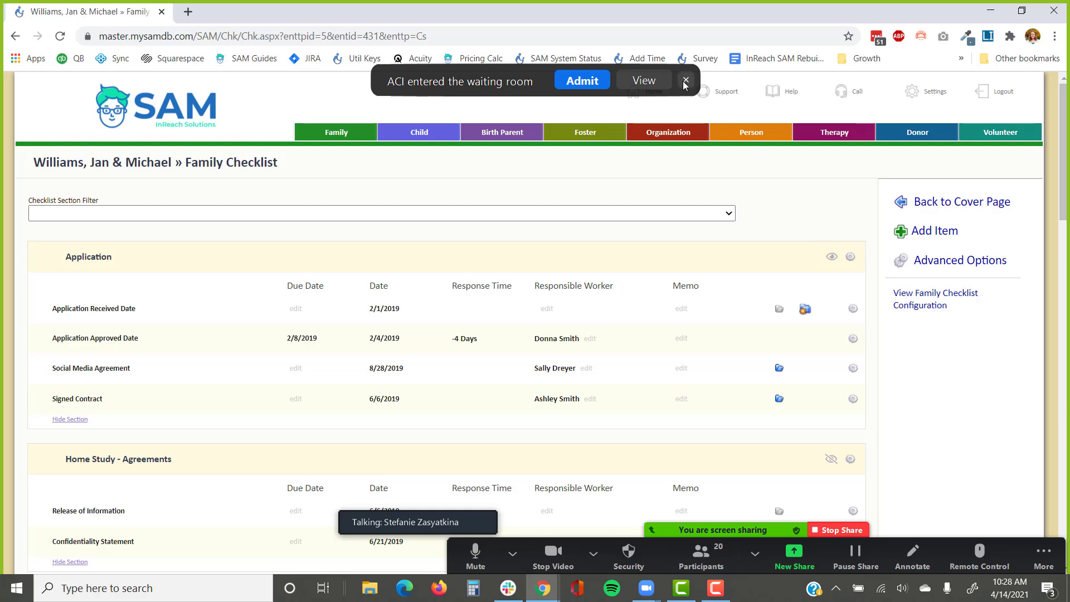
Admit the waiting participant to the Zoom meeting.
{"action": "left_click", "coordinate": [582, 82]}
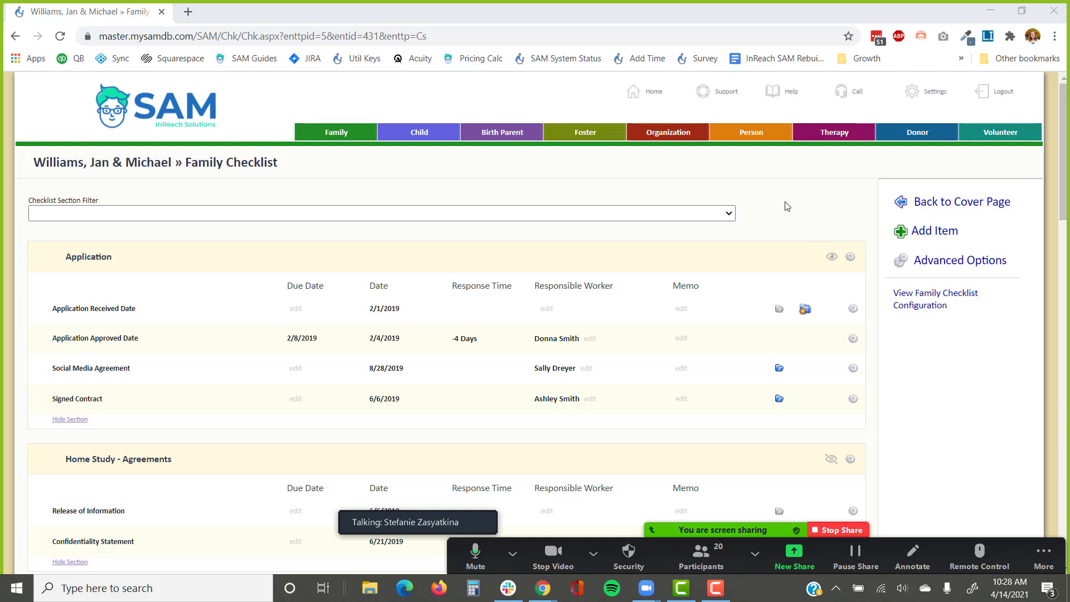
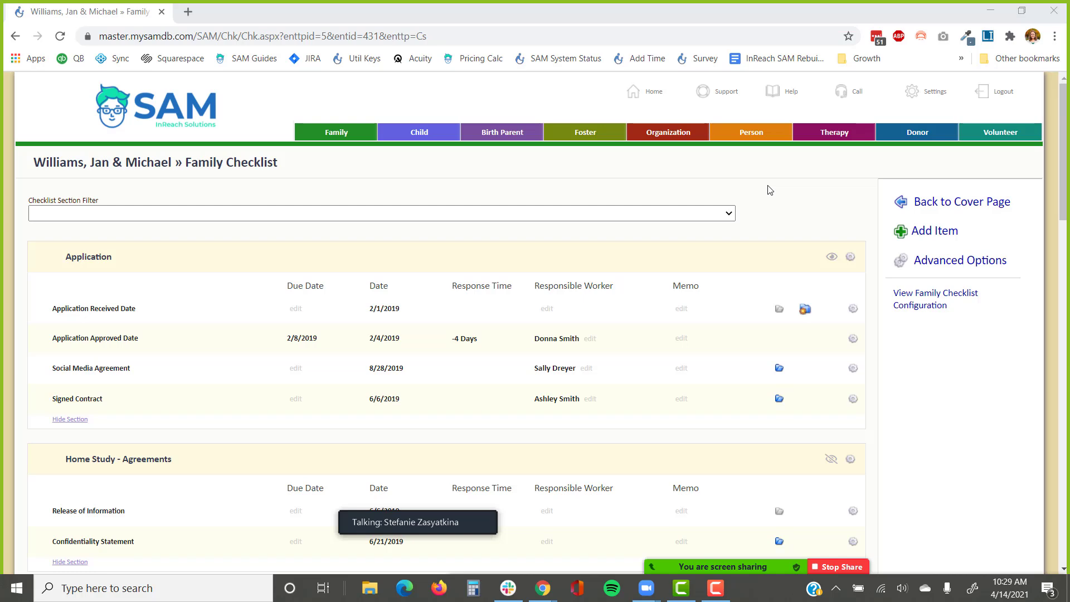
Reopen the case checklist from the cover page, view the Social Media Agreement's attached document, and return to the cover page.
{"action": "left_click", "coordinate": [941, 201]}
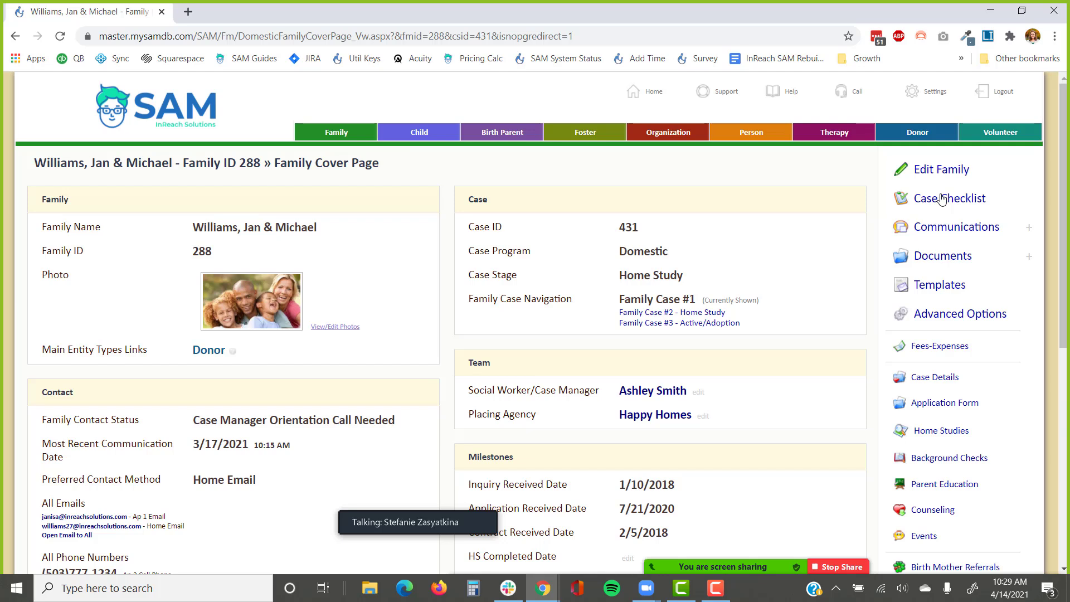
{"action": "left_click", "coordinate": [941, 200]}
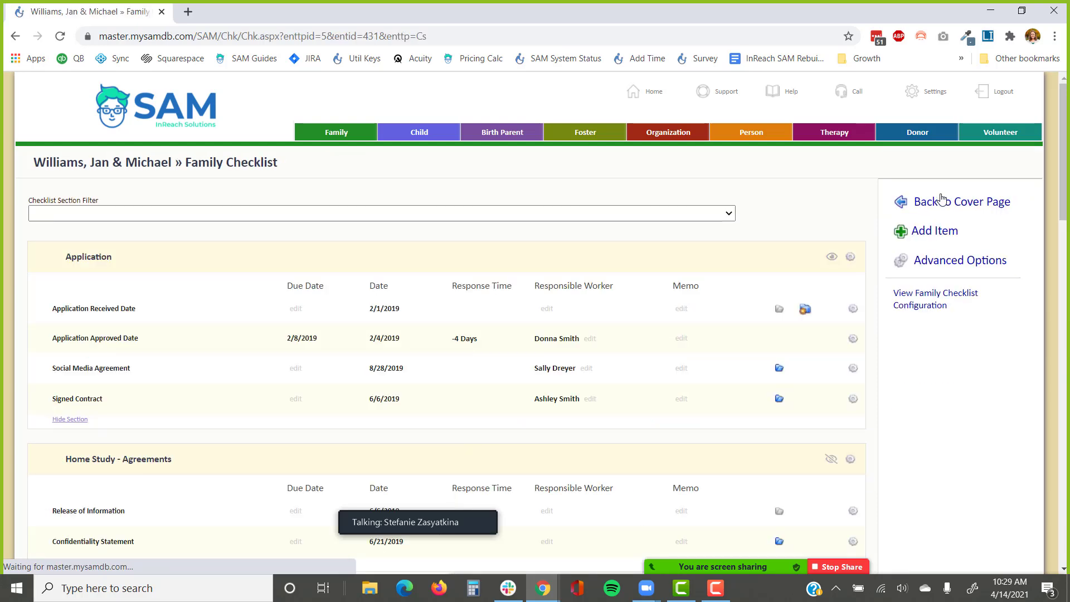
{"action": "scroll", "coordinate": [863, 203], "scroll_direction": "down", "scroll_amount": 1}
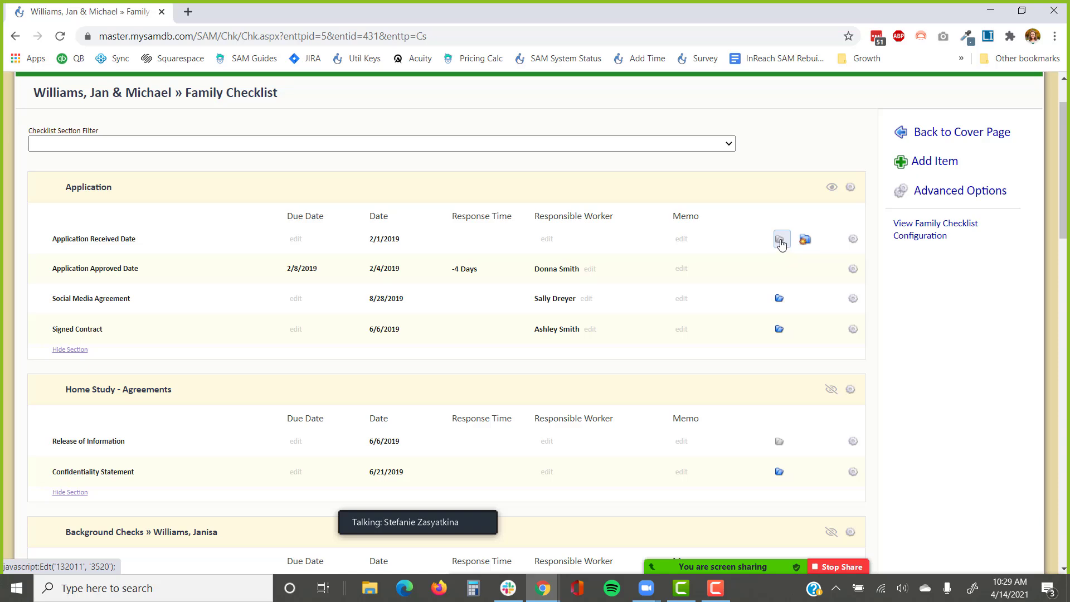
{"action": "left_click", "coordinate": [779, 299]}
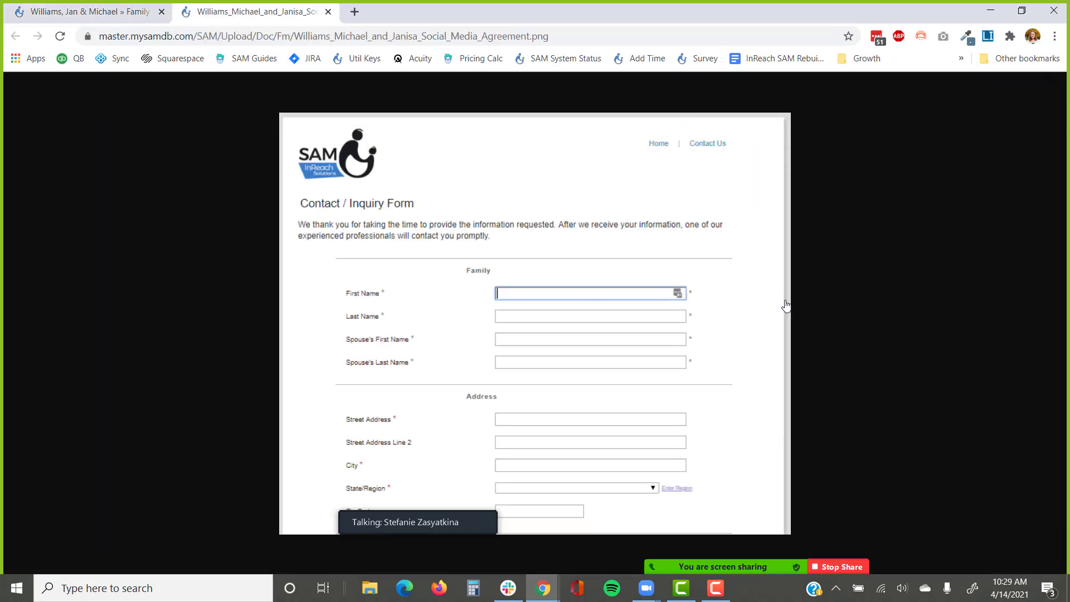
{"action": "left_click", "coordinate": [327, 12]}
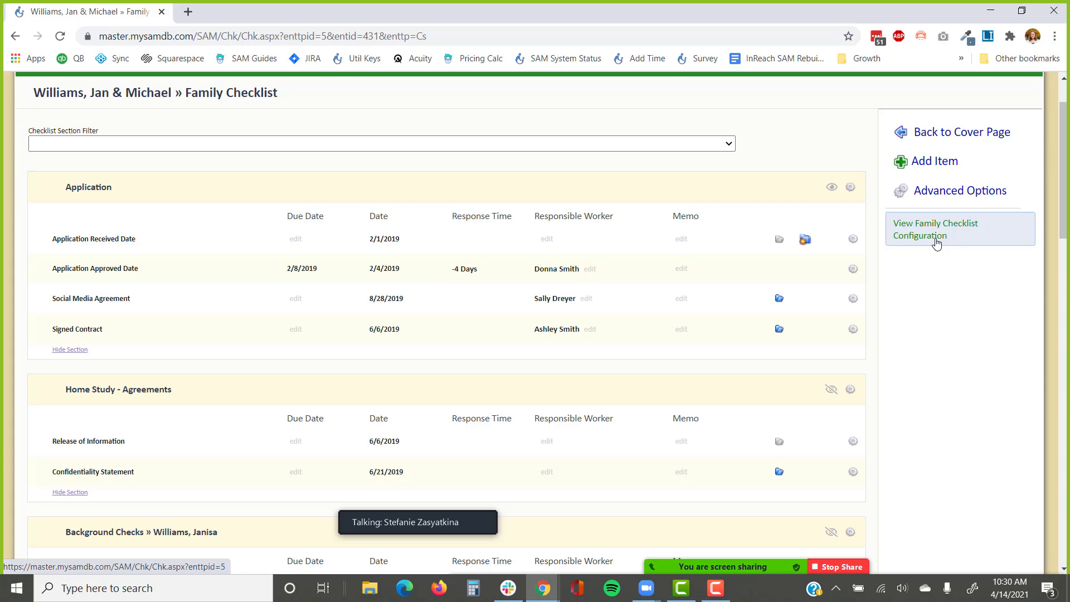
{"action": "scroll", "coordinate": [947, 308], "scroll_direction": "up", "scroll_amount": 2}
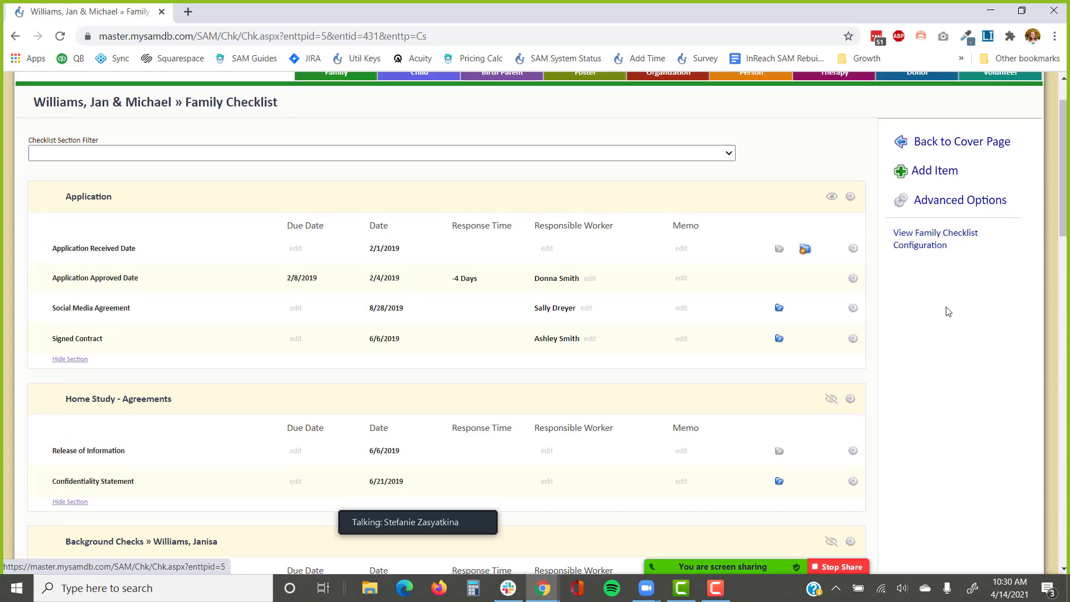
{"action": "left_click", "coordinate": [957, 206]}
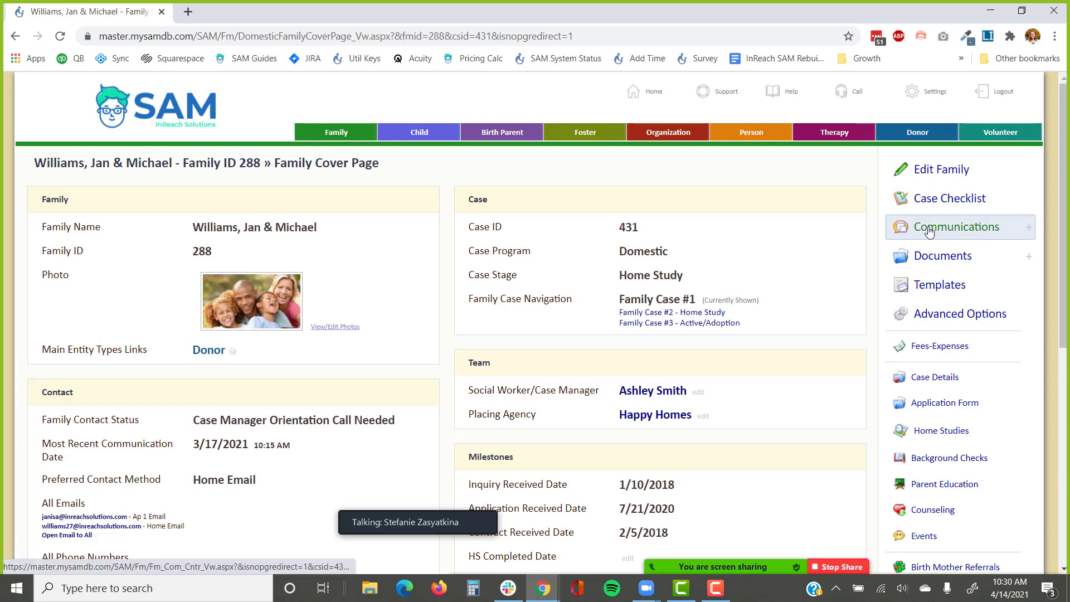
Add a family communication with type In Person and topic Family's Update from Portal, leaving subject and body blank, and save it.
{"action": "left_click", "coordinate": [963, 233]}
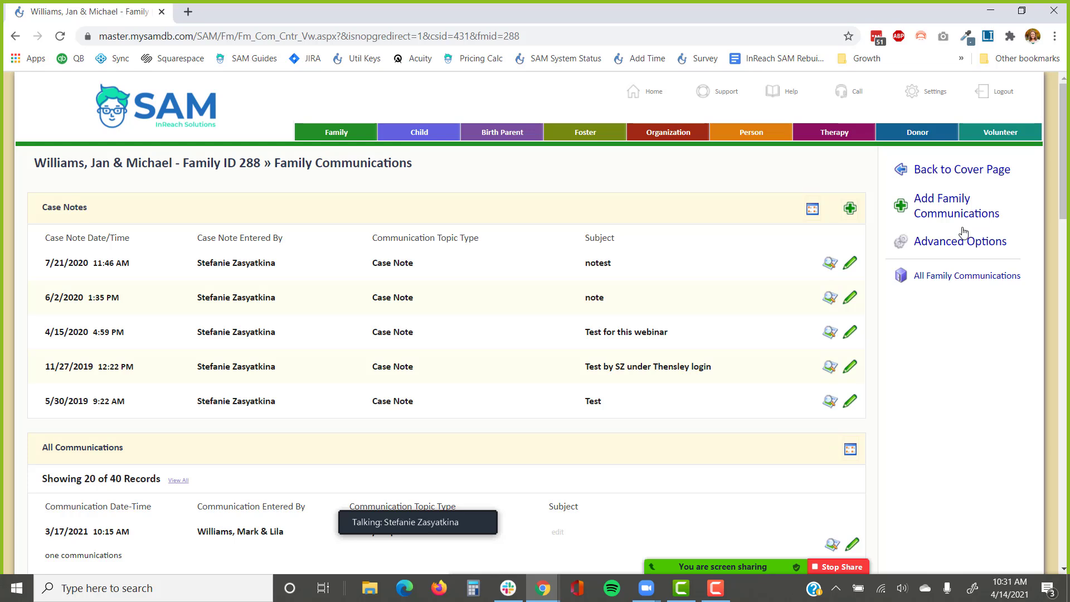
{"action": "left_click", "coordinate": [942, 222]}
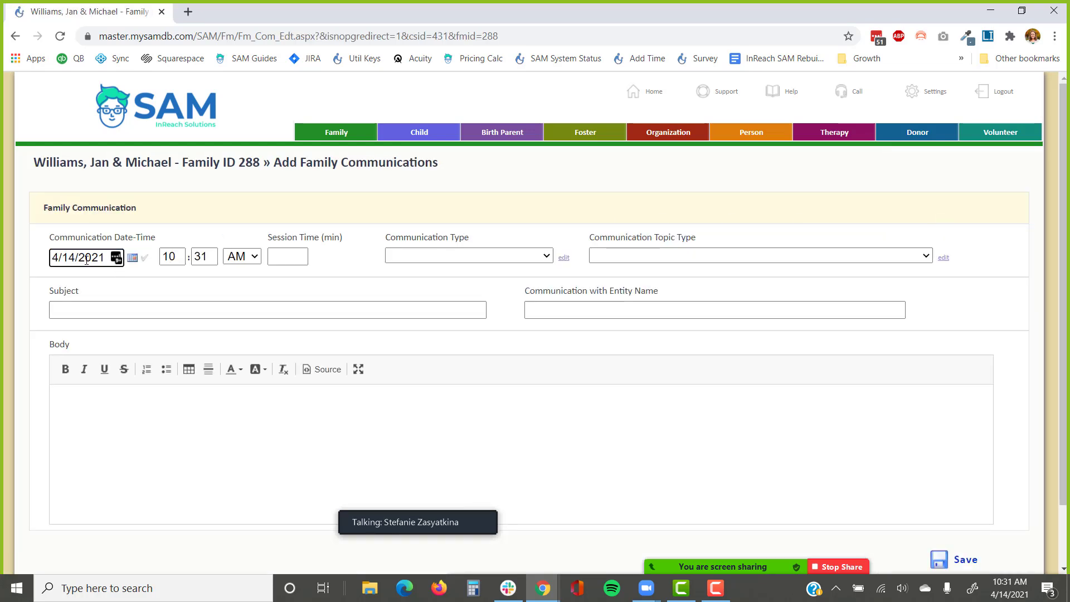
{"action": "left_click_drag", "start_coordinate": [107, 258], "coordinate": [46, 260]}
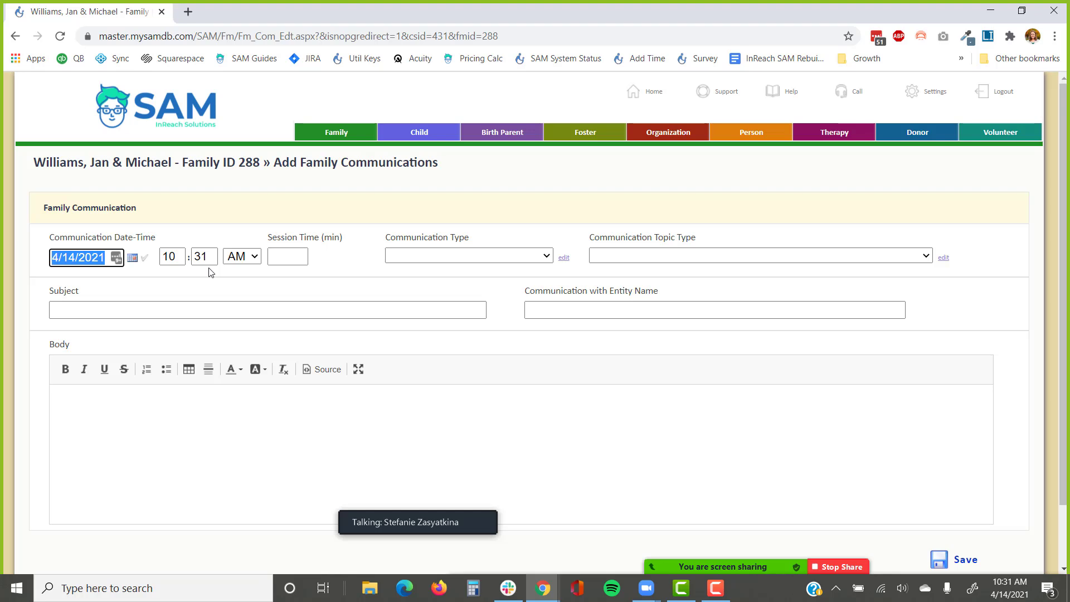
{"action": "left_click", "coordinate": [434, 256]}
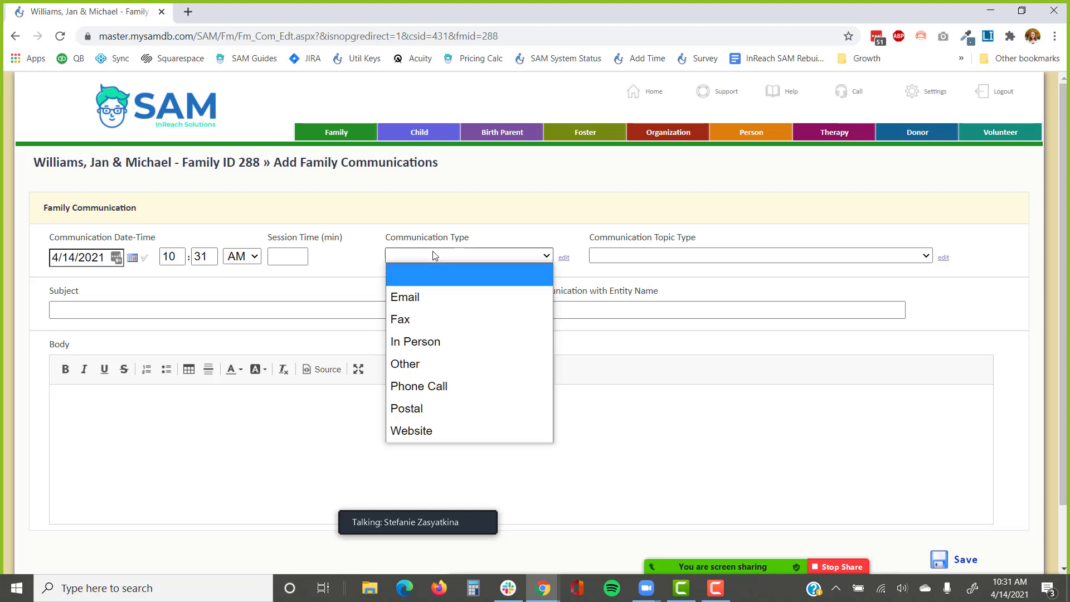
{"action": "left_click", "coordinate": [441, 342]}
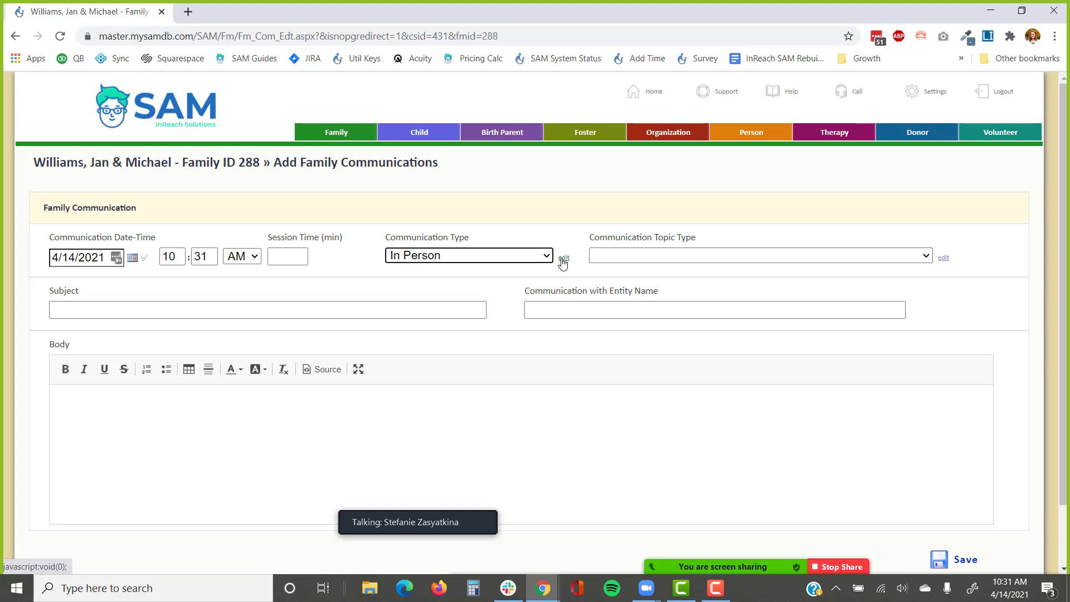
{"action": "left_click", "coordinate": [624, 258]}
{"action": "left_click", "coordinate": [633, 359]}
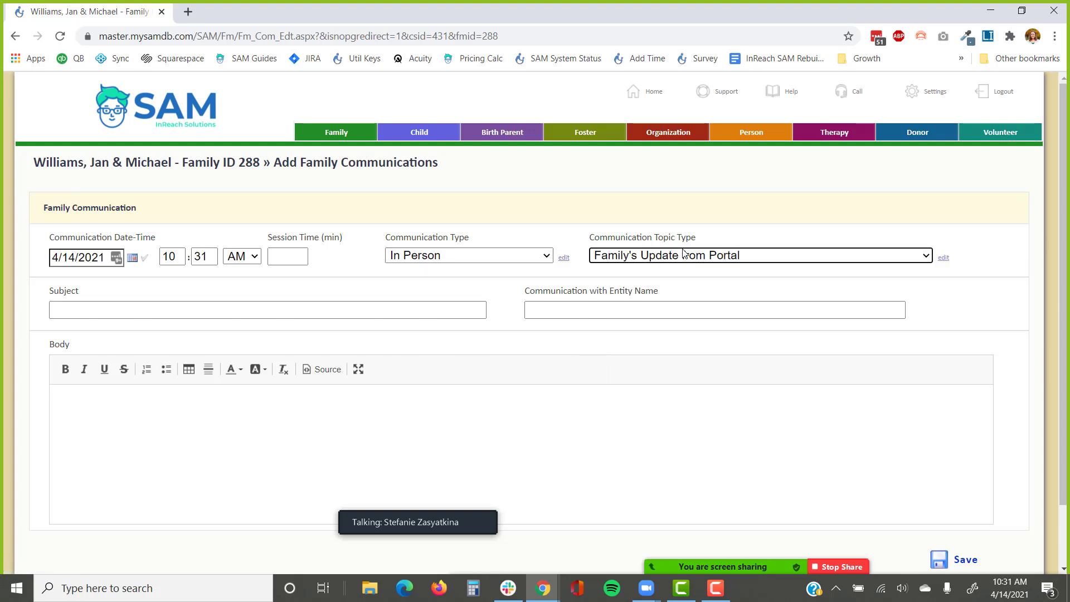
{"action": "left_click", "coordinate": [367, 309]}
{"action": "scroll", "coordinate": [357, 369], "scroll_direction": "down", "scroll_amount": 2}
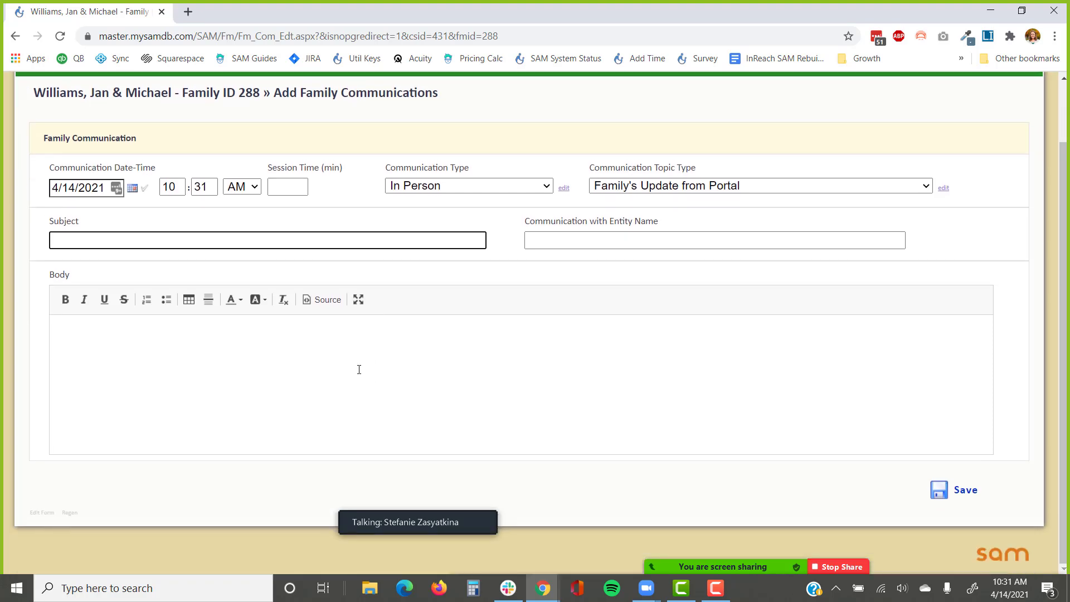
{"action": "left_click", "coordinate": [968, 494]}
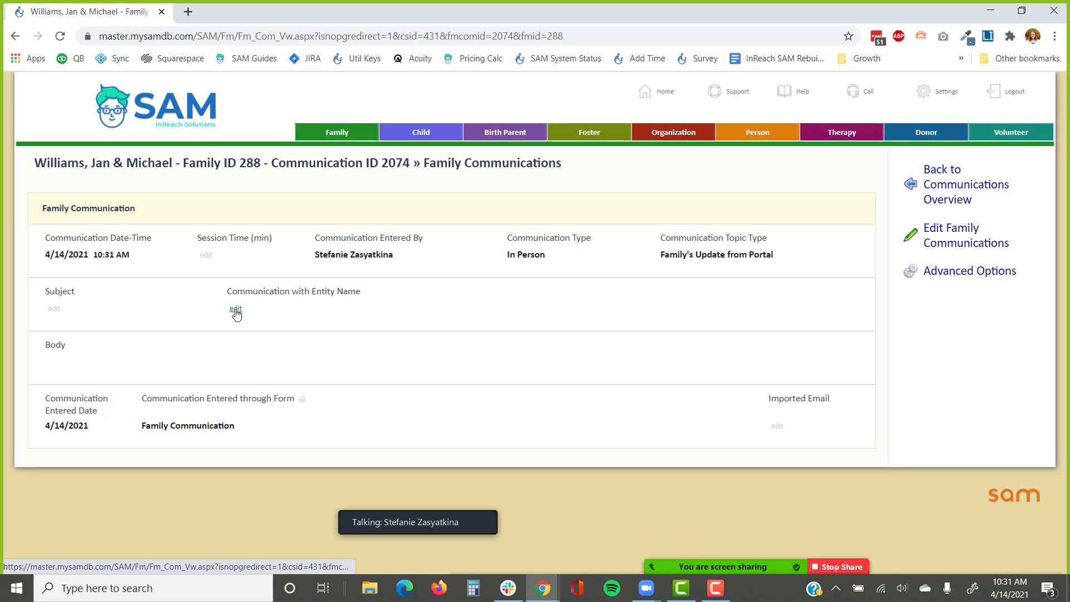
Return to the communications overview and review the Case Notes and All Communications sections.
{"action": "left_click", "coordinate": [942, 201]}
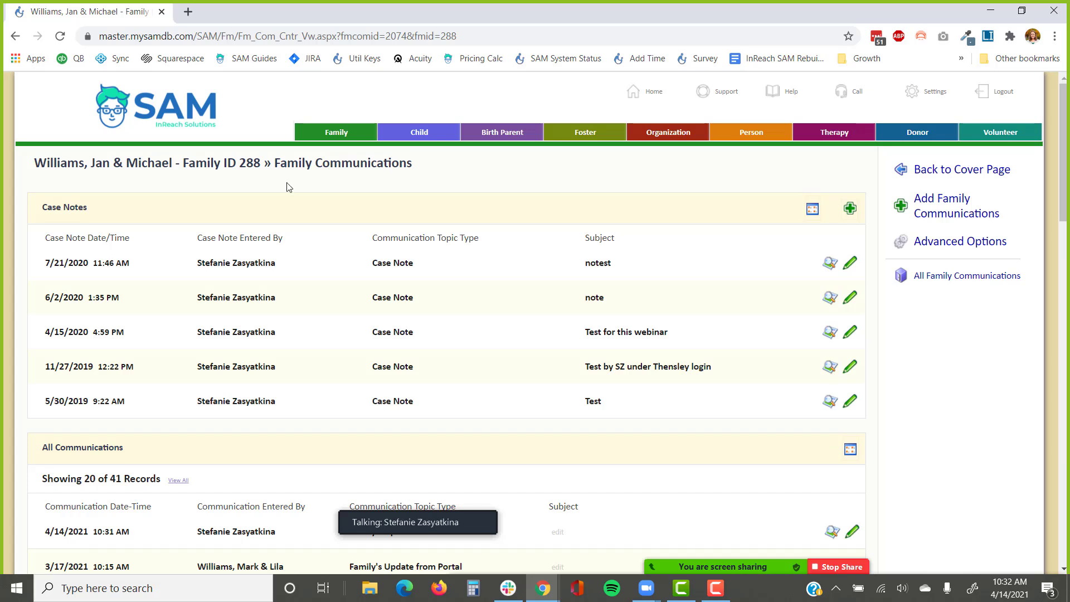
{"action": "left_click_drag", "start_coordinate": [101, 210], "coordinate": [42, 211]}
{"action": "scroll", "coordinate": [87, 368], "scroll_direction": "down", "scroll_amount": 2}
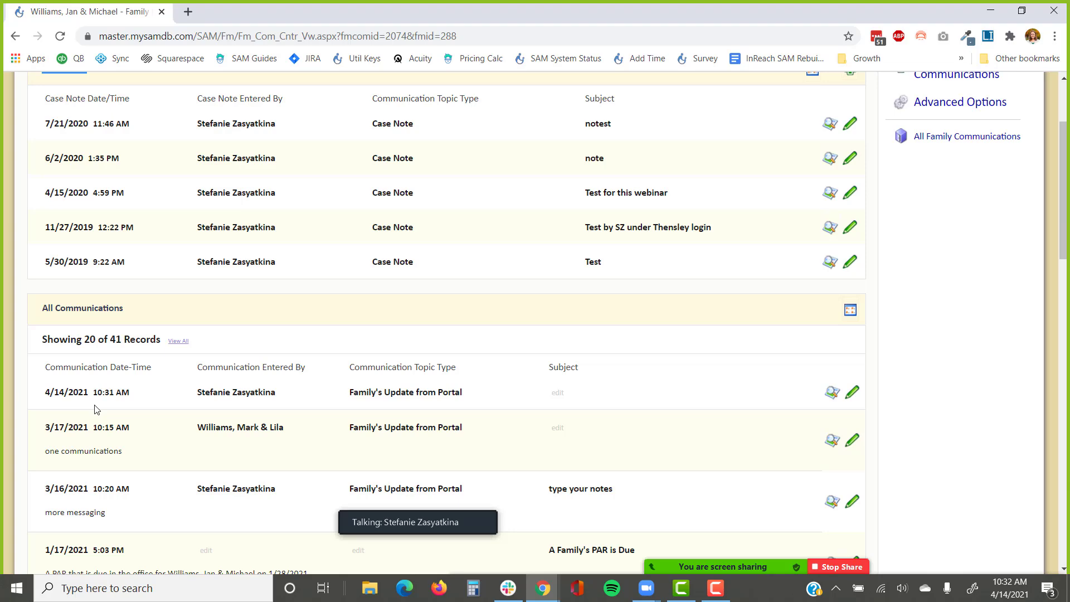
{"action": "scroll", "coordinate": [162, 379], "scroll_direction": "up", "scroll_amount": 2}
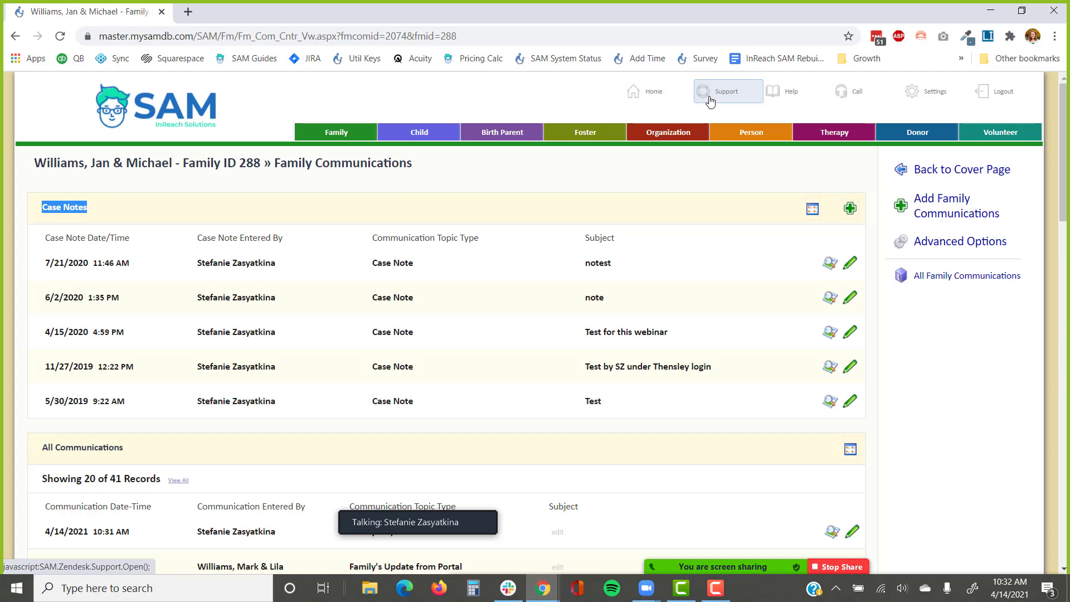
{"action": "left_click", "coordinate": [779, 167]}
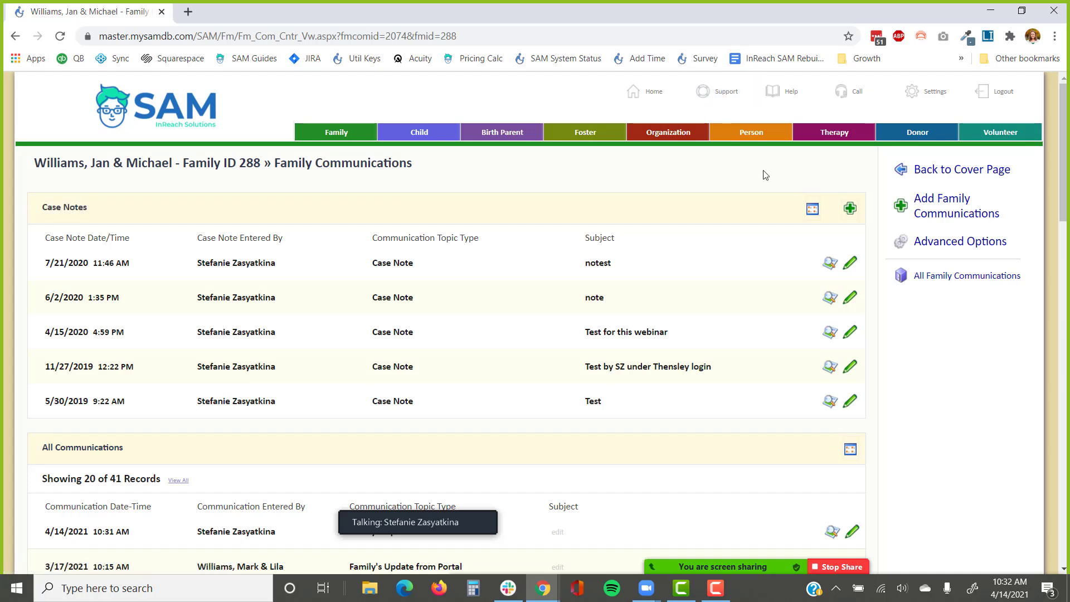
Open the All Family Communications report and examine its family filter, the view all link and the Body column's options.
{"action": "left_click", "coordinate": [975, 277]}
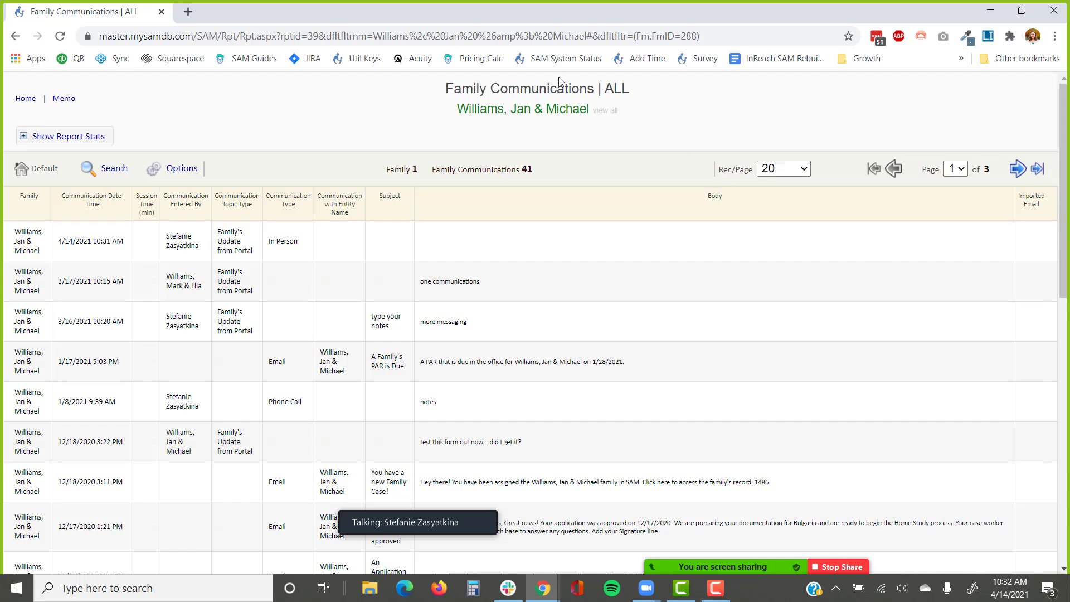
{"action": "left_click_drag", "start_coordinate": [443, 110], "coordinate": [592, 114]}
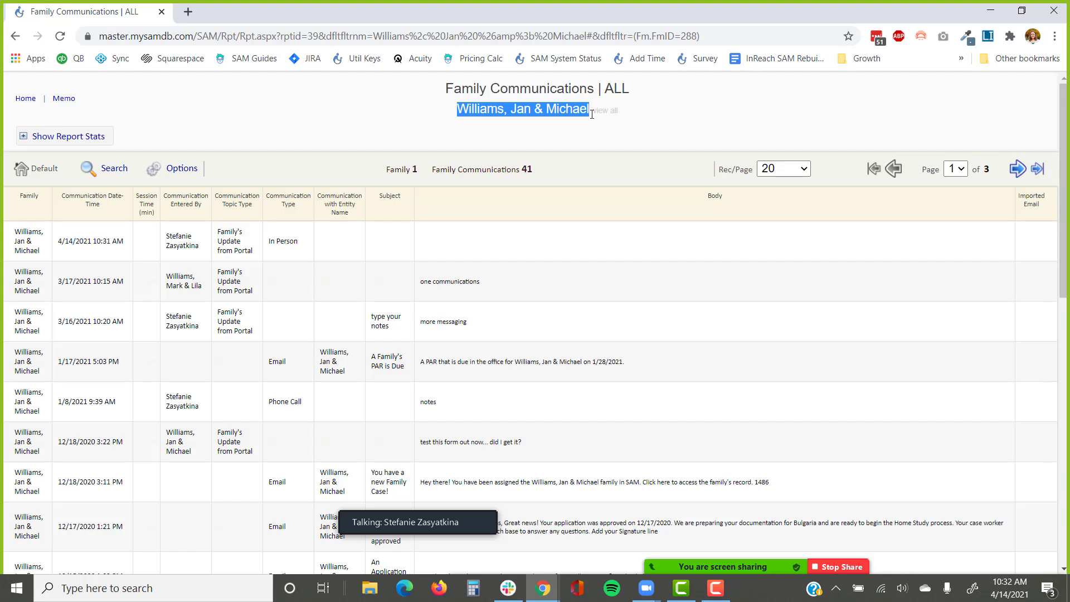
{"action": "left_click", "coordinate": [581, 205]}
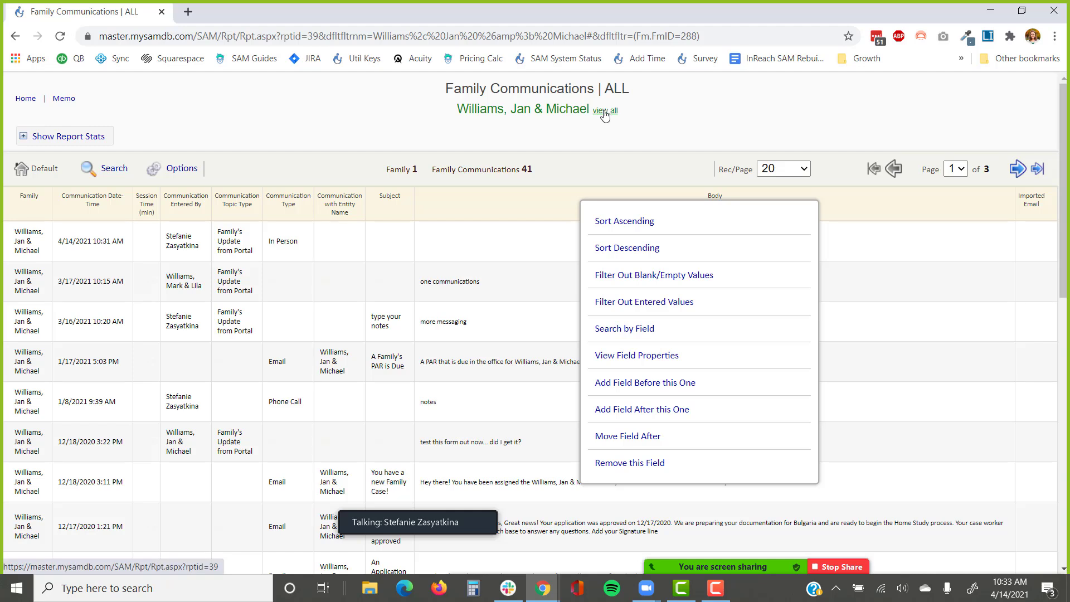
{"action": "left_click_drag", "start_coordinate": [443, 112], "coordinate": [600, 114]}
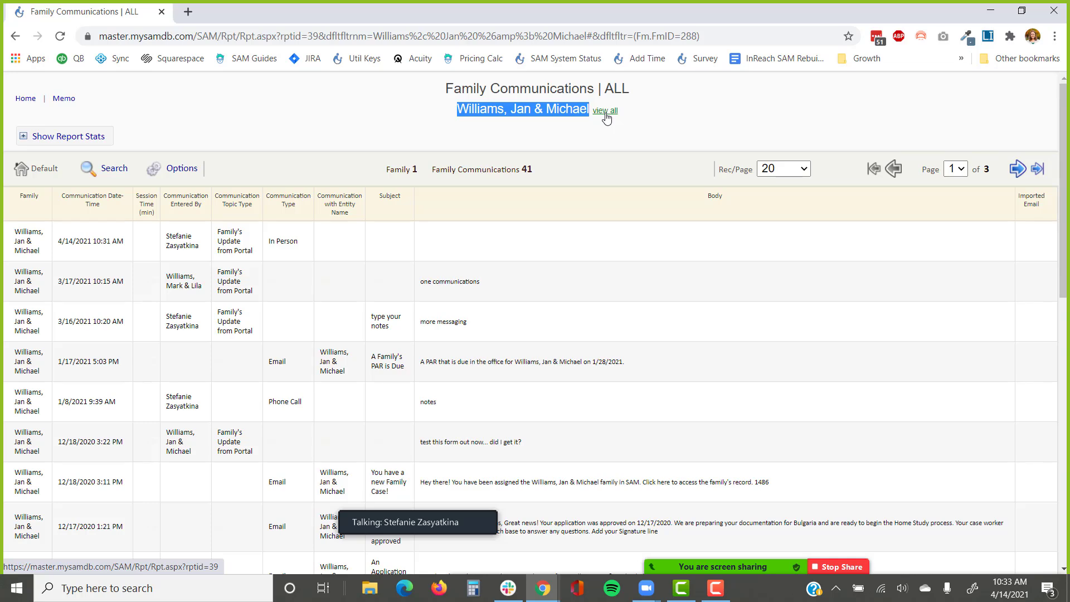
Leave the communications report for the family cover page, and review the home study records in the Home Study Overview.
{"action": "left_click", "coordinate": [15, 35]}
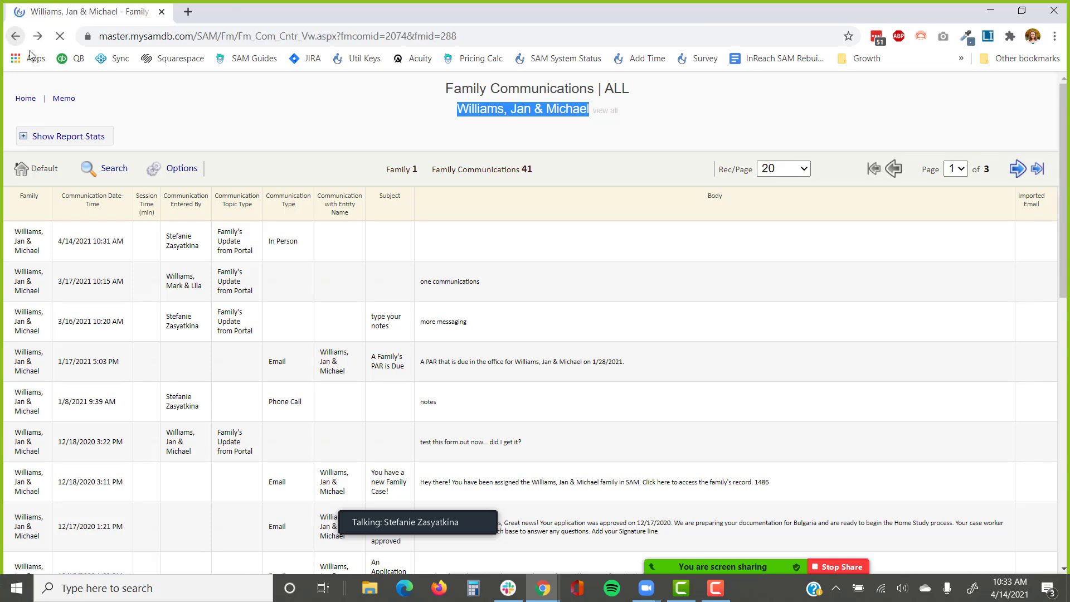
{"action": "left_click", "coordinate": [941, 173]}
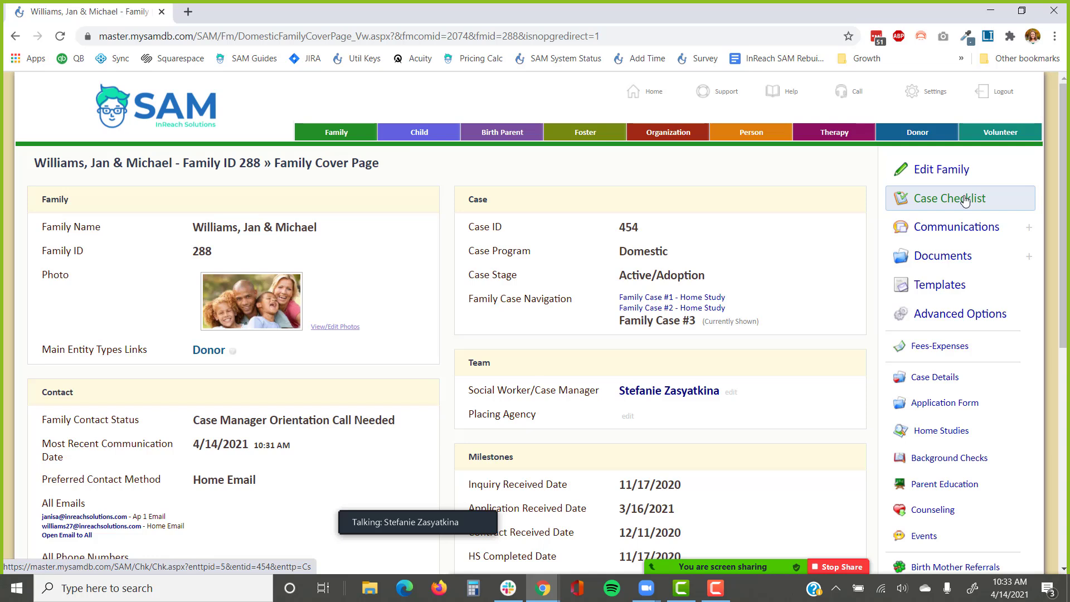
{"action": "left_click", "coordinate": [934, 439]}
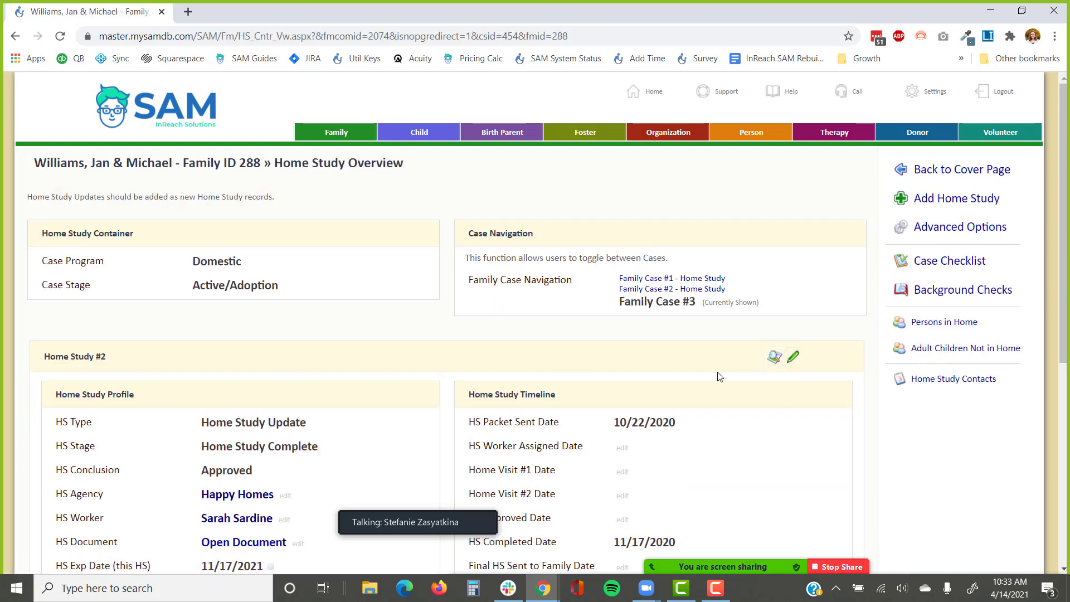
{"action": "scroll", "coordinate": [738, 359], "scroll_direction": "down", "scroll_amount": 2}
{"action": "scroll", "coordinate": [737, 359], "scroll_direction": "down", "scroll_amount": 1}
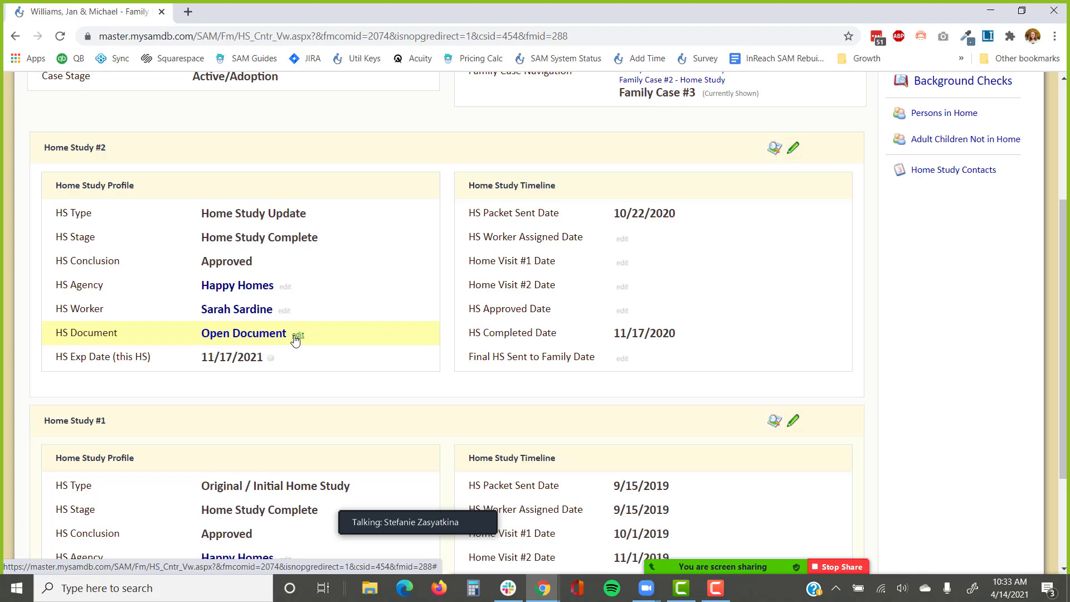
{"action": "scroll", "coordinate": [251, 284], "scroll_direction": "up", "scroll_amount": 4}
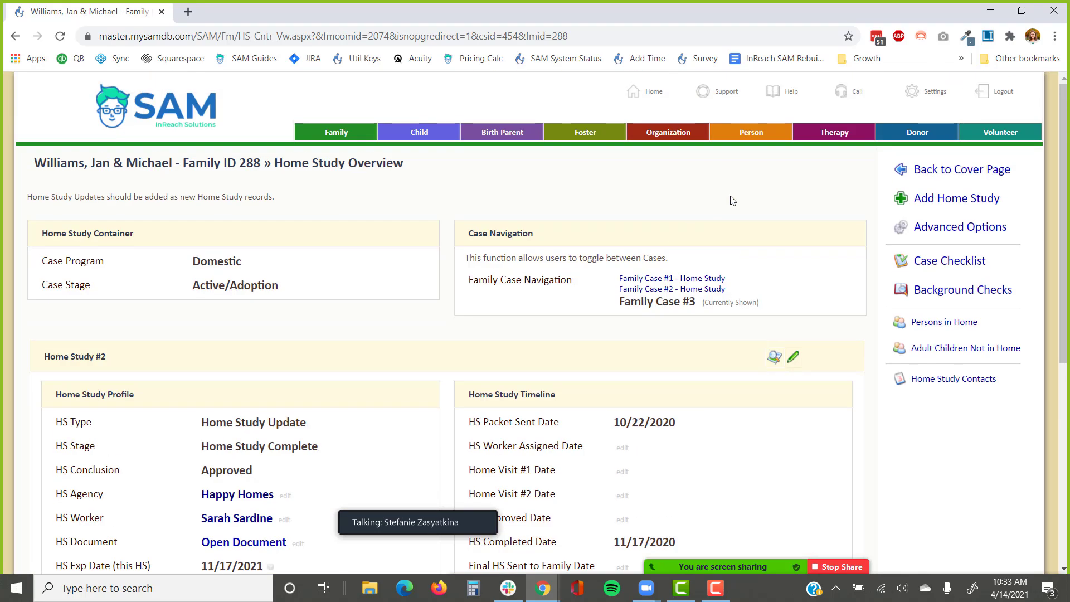
{"action": "left_click", "coordinate": [952, 170]}
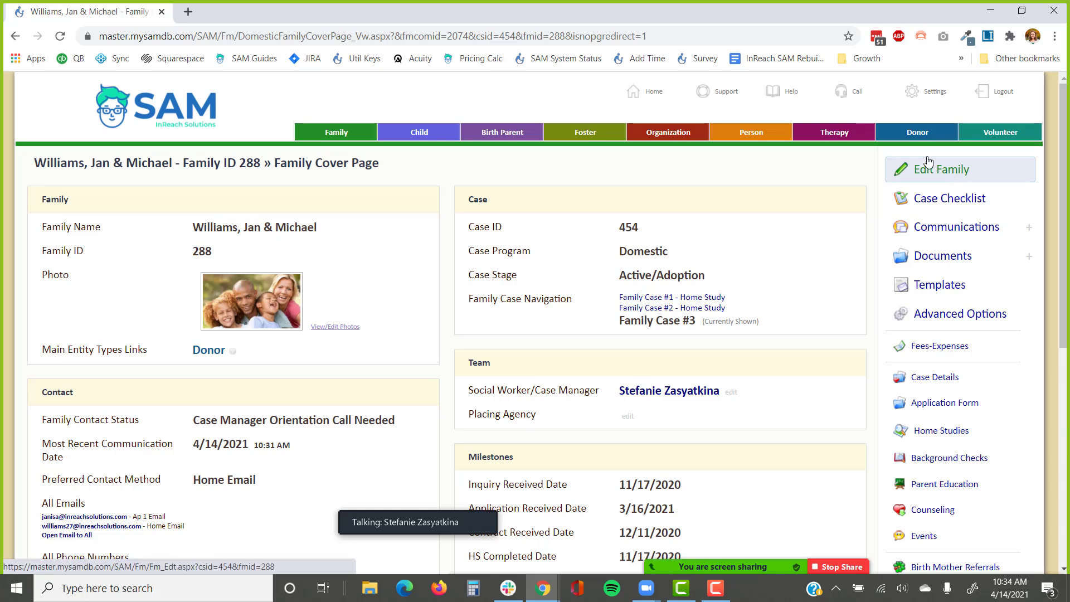
Review the family's documents and start a document of type Ap 1 Background Checks - Check Results File, returning to the cover page without saving.
{"action": "left_click", "coordinate": [935, 255]}
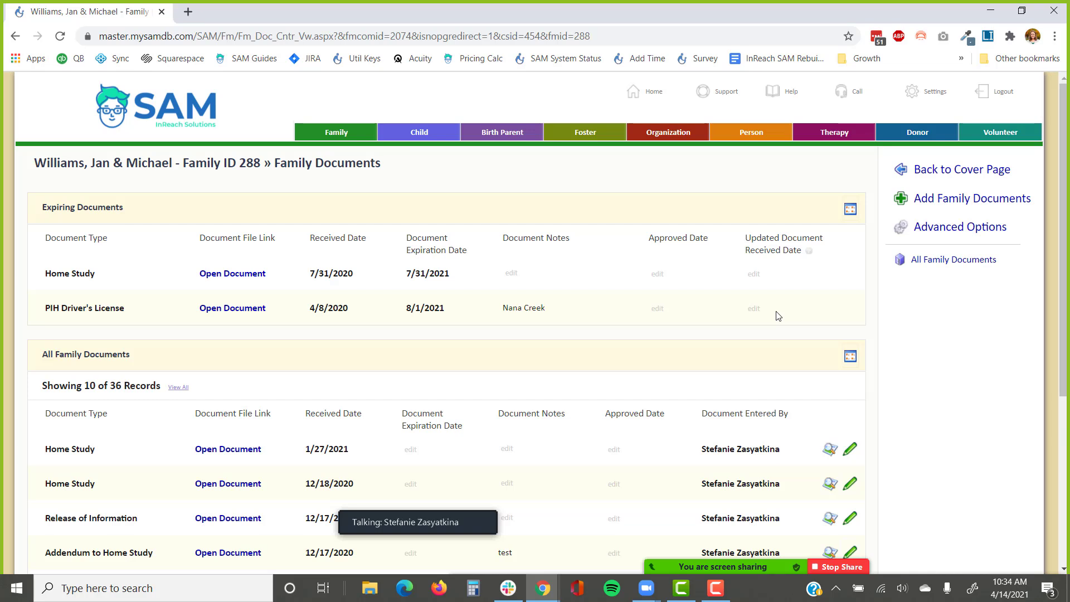
{"action": "scroll", "coordinate": [777, 316], "scroll_direction": "down", "scroll_amount": 1}
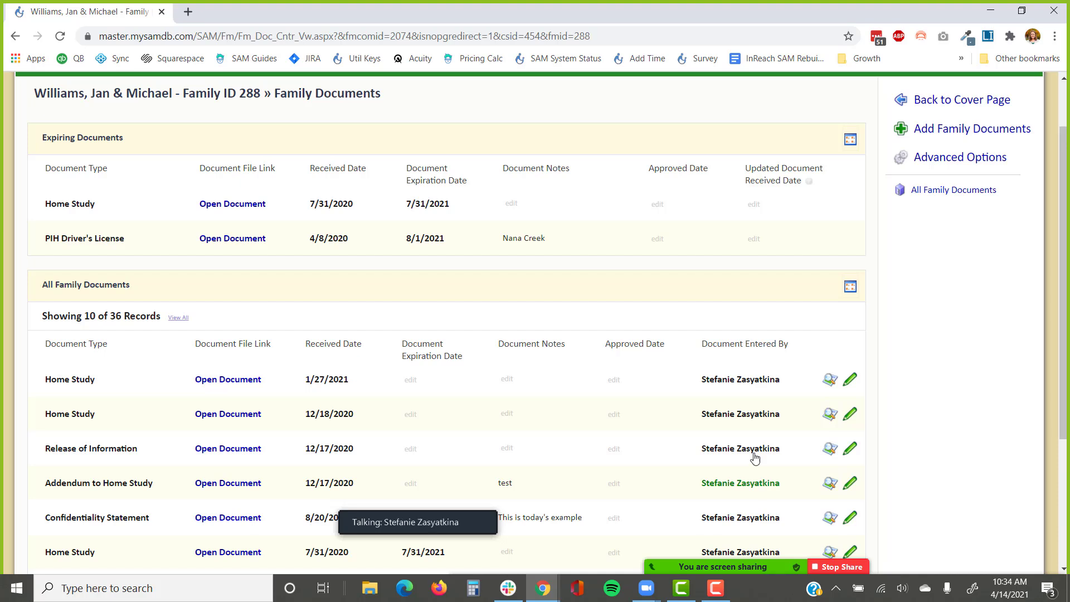
{"action": "left_click", "coordinate": [973, 141]}
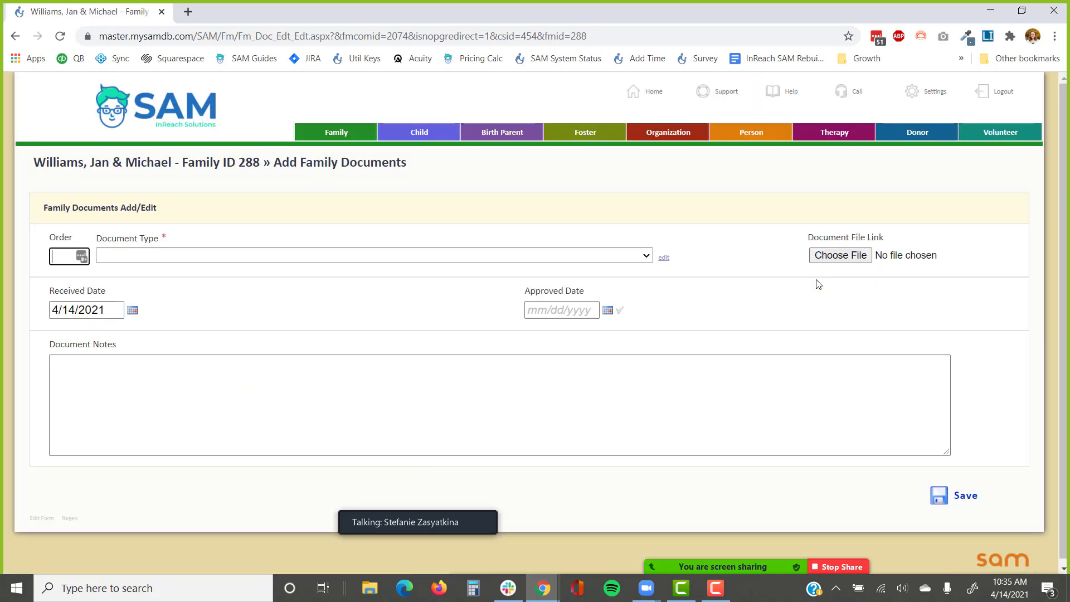
{"action": "left_click", "coordinate": [648, 256]}
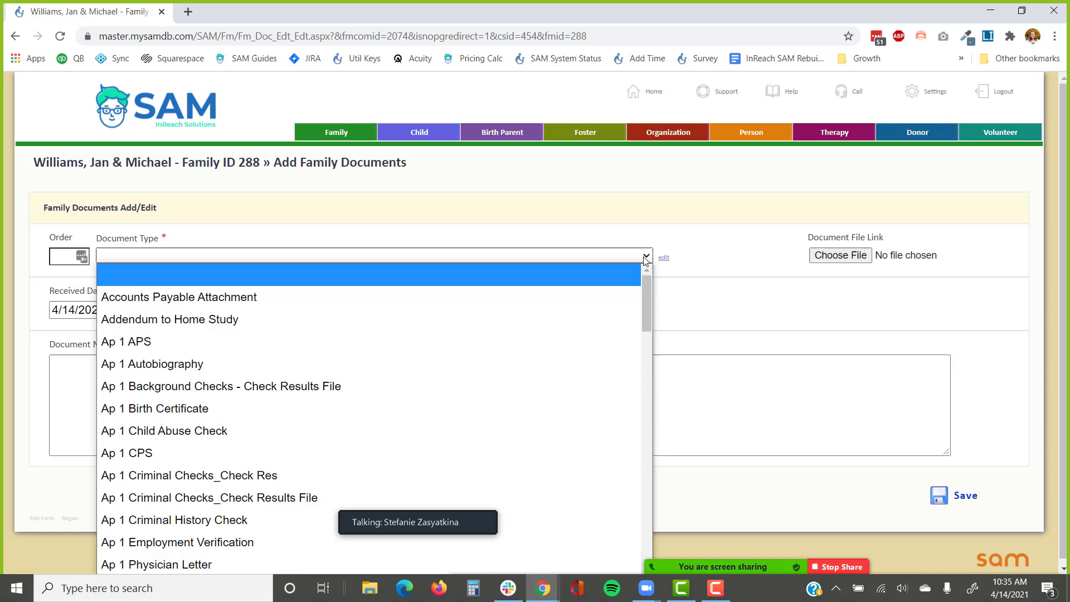
{"action": "left_click", "coordinate": [503, 385]}
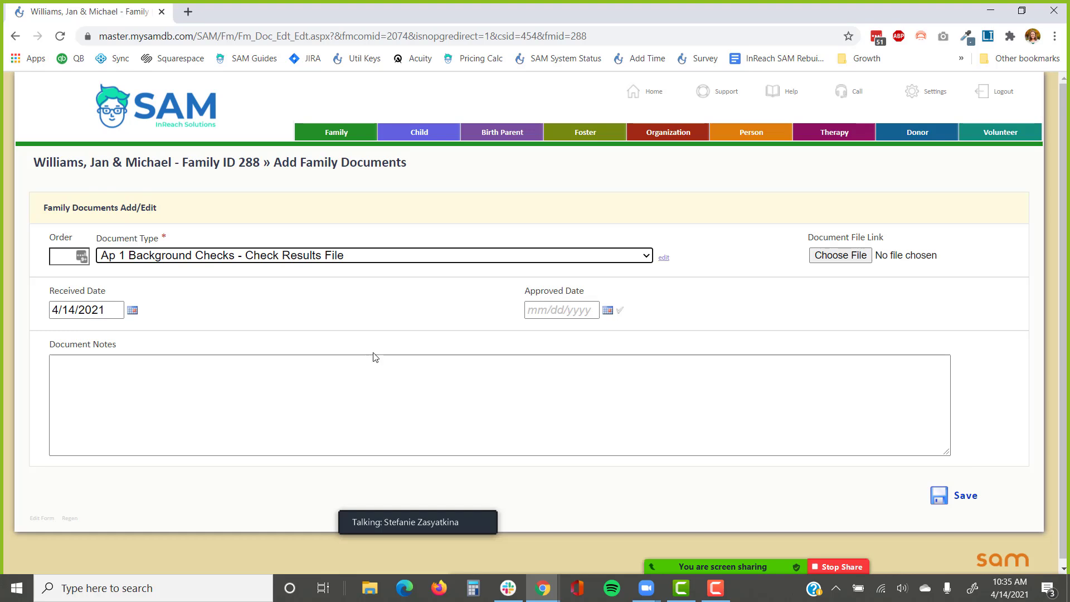
{"action": "left_click", "coordinate": [15, 35]}
{"action": "left_click", "coordinate": [604, 114]}
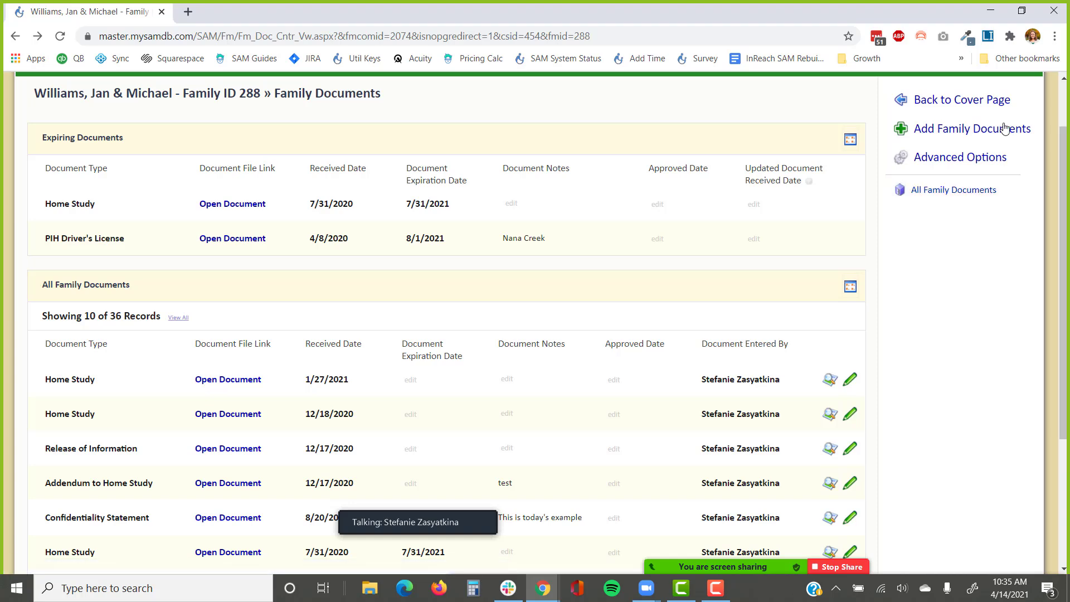
{"action": "left_click", "coordinate": [1000, 100]}
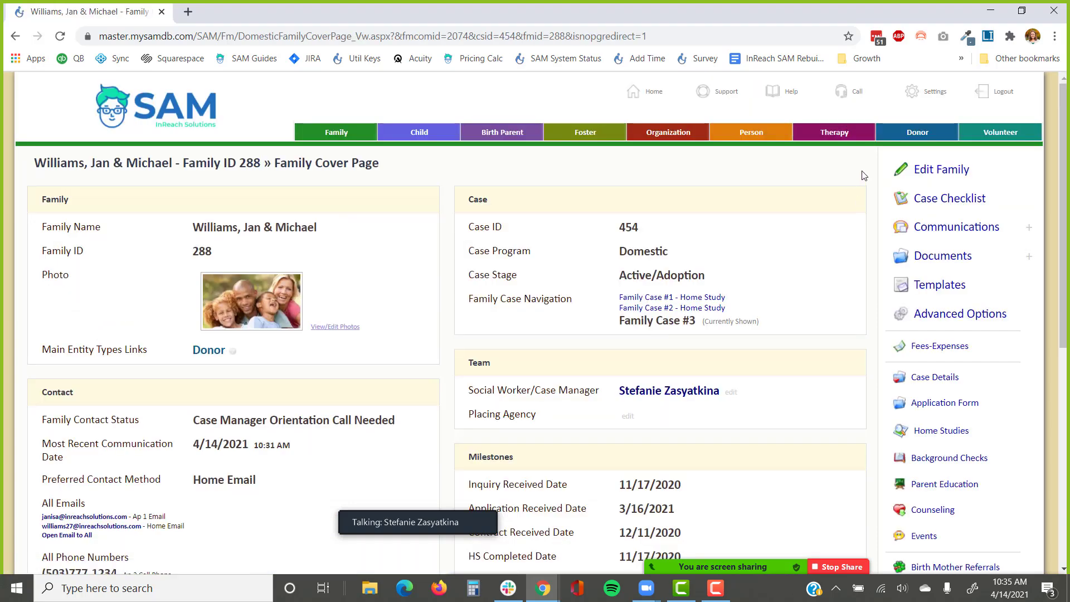
Open the 1 | Inquiry | Family Email template for printing, and examine its merged family names, inquiry date and email option.
{"action": "left_click", "coordinate": [934, 290]}
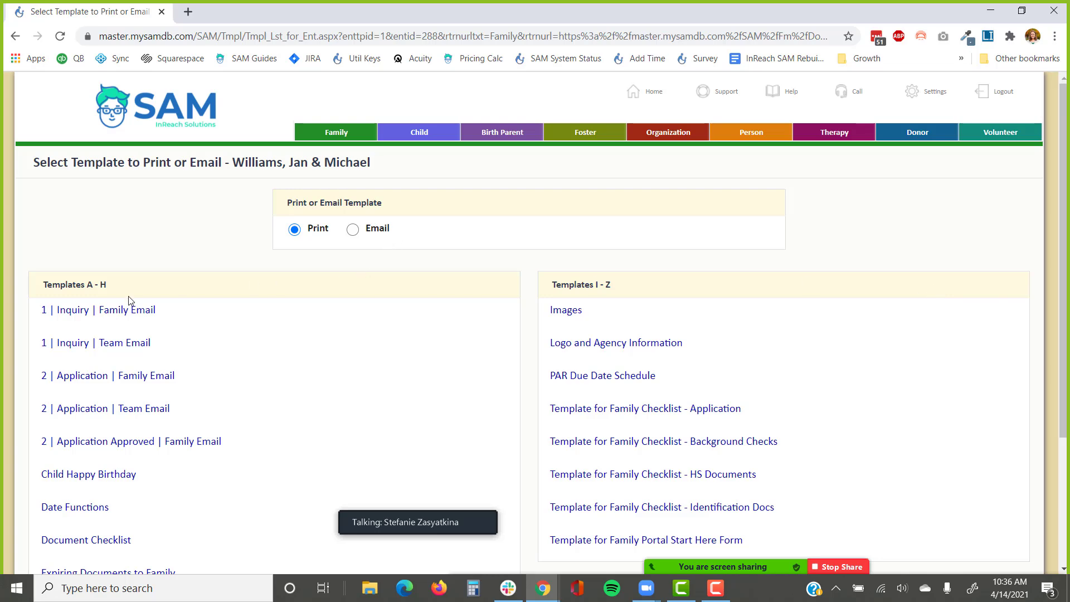
{"action": "left_click", "coordinate": [106, 315]}
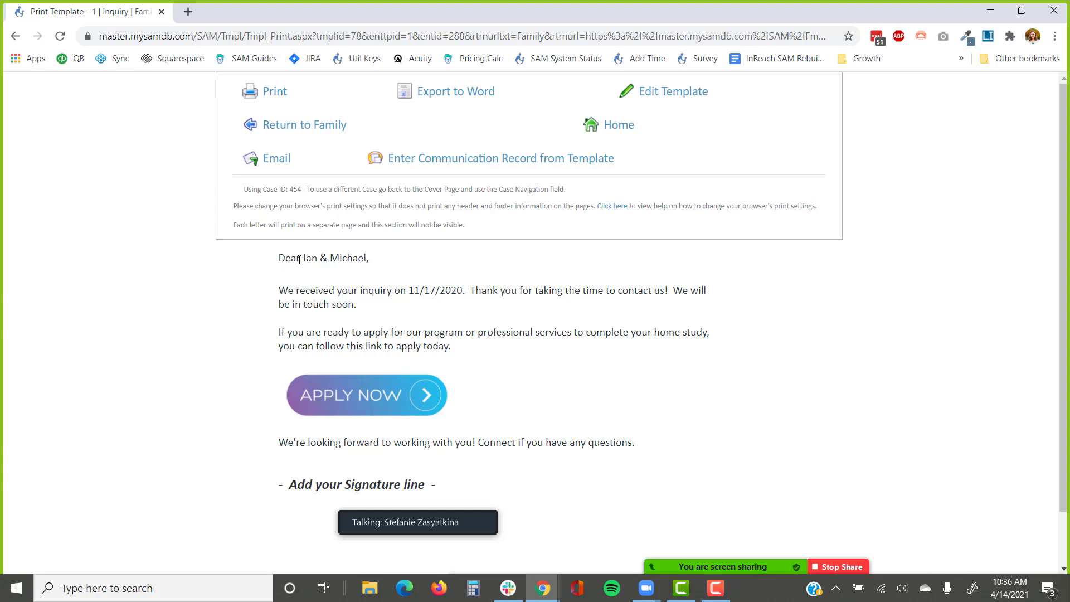
{"action": "left_click_drag", "start_coordinate": [302, 260], "coordinate": [370, 260]}
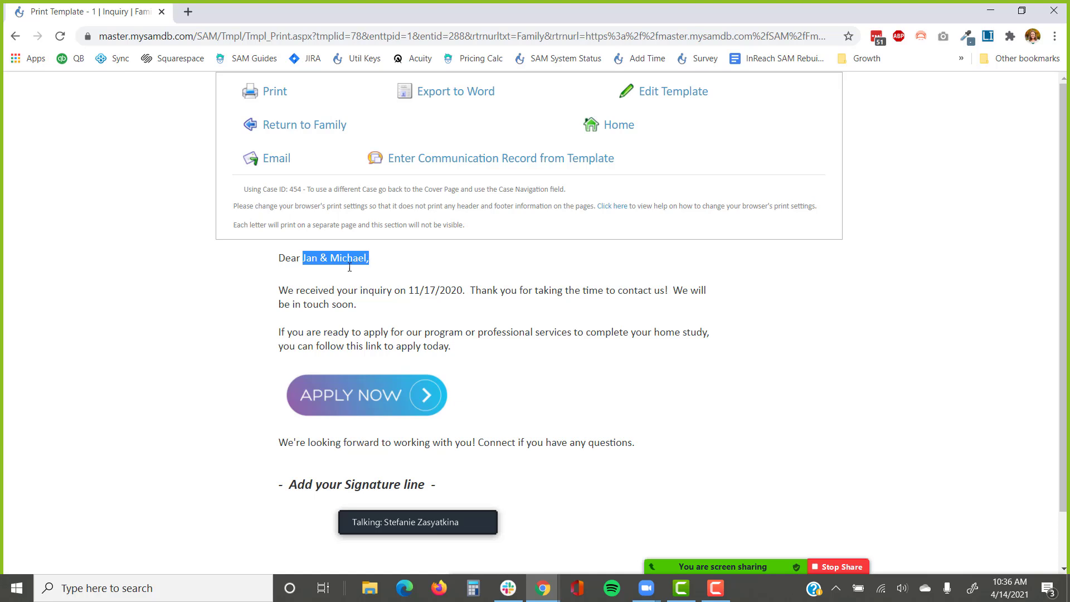
{"action": "left_click_drag", "start_coordinate": [408, 291], "coordinate": [463, 292]}
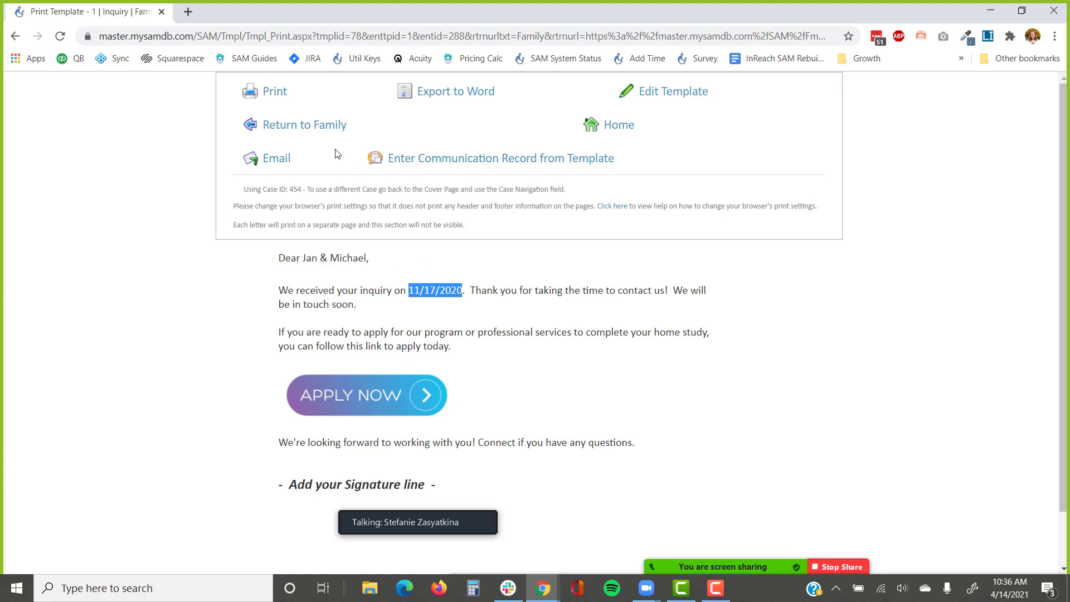
{"action": "left_click_drag", "start_coordinate": [300, 128], "coordinate": [237, 161]}
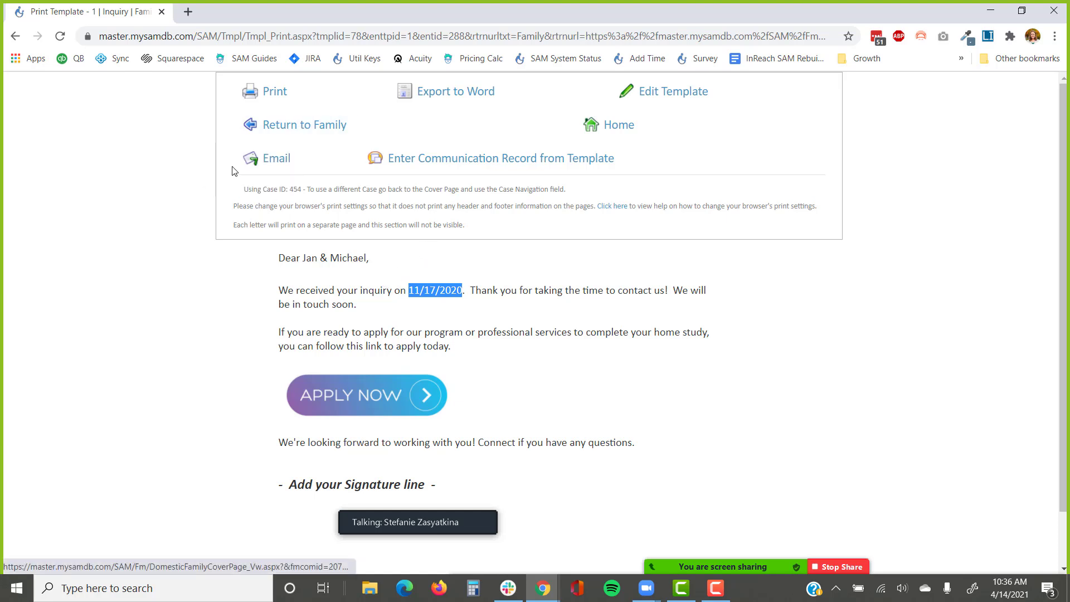
Start emailing the inquiry template with the Ap 1 Email and Home Email as recipients, and leave without saving.
{"action": "left_click", "coordinate": [273, 161]}
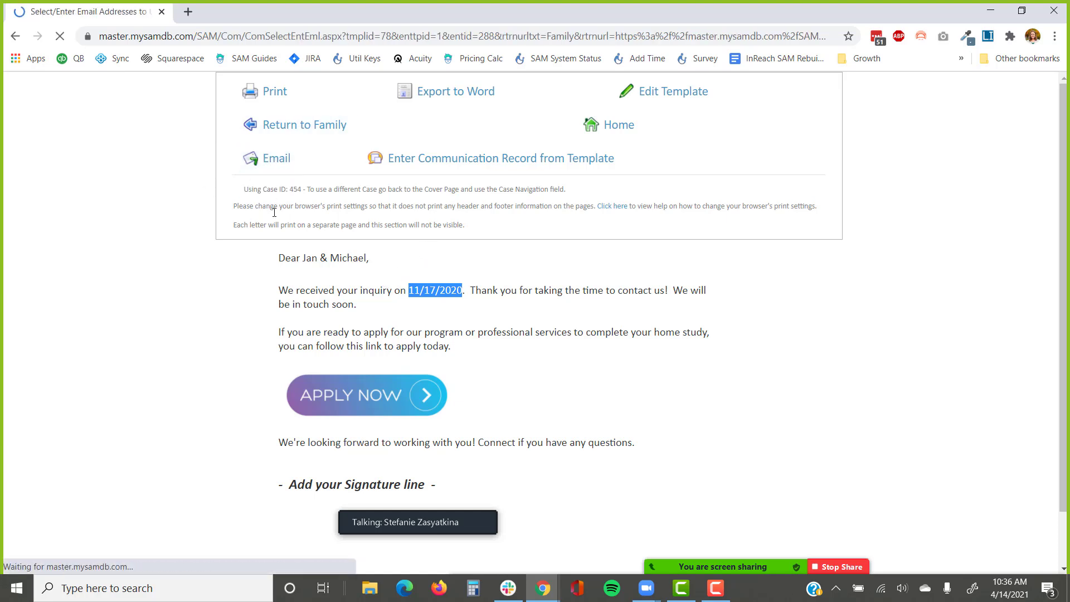
{"action": "left_click", "coordinate": [332, 243]}
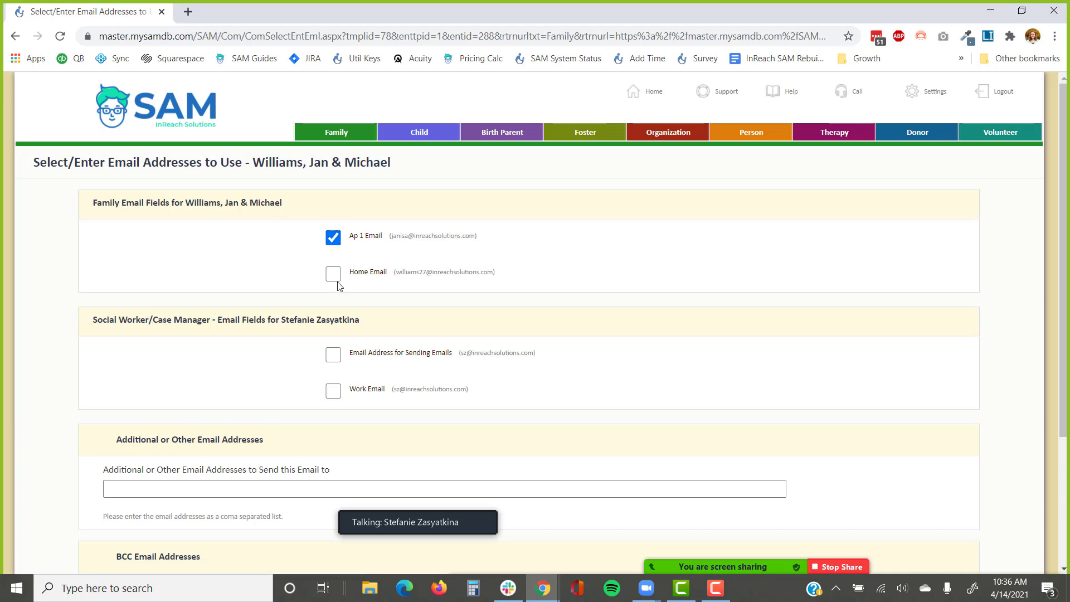
{"action": "left_click", "coordinate": [333, 276]}
{"action": "scroll", "coordinate": [278, 343], "scroll_direction": "down", "scroll_amount": 3}
{"action": "left_click", "coordinate": [249, 305]}
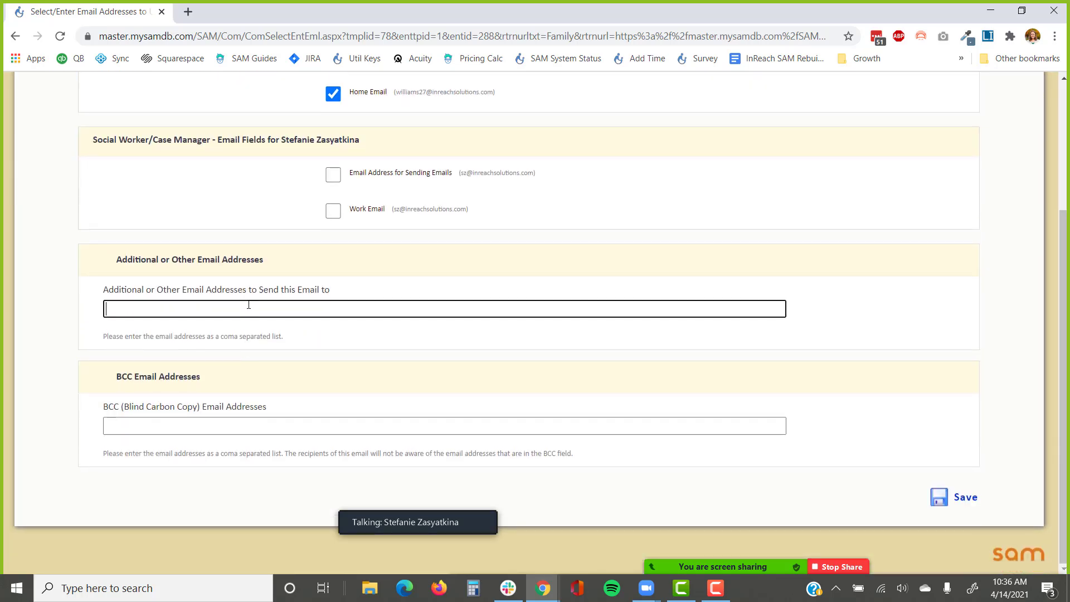
{"action": "left_click", "coordinate": [16, 44]}
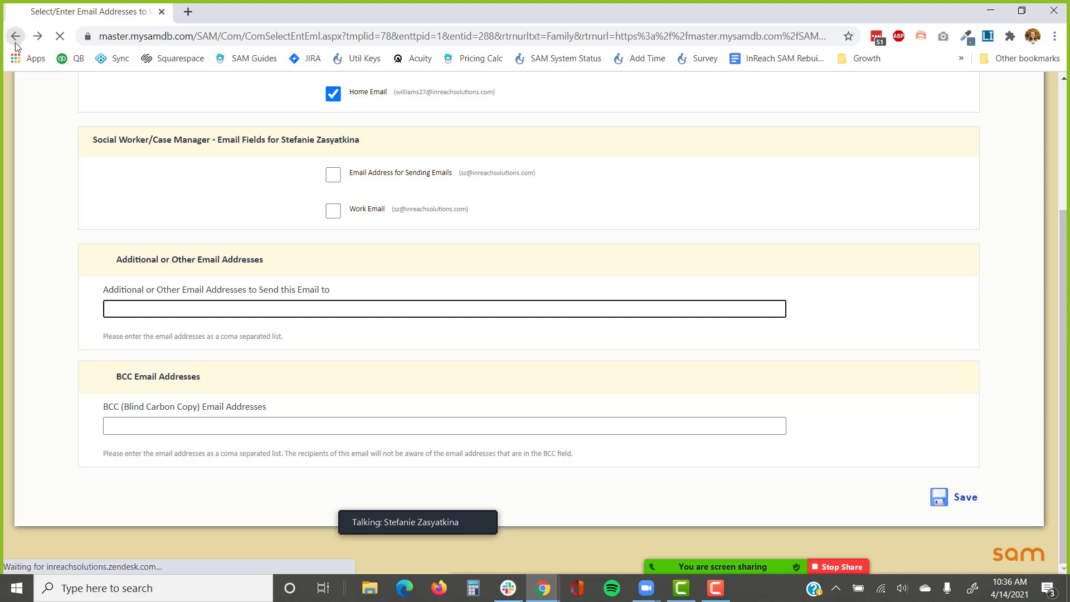
{"action": "left_click", "coordinate": [604, 113]}
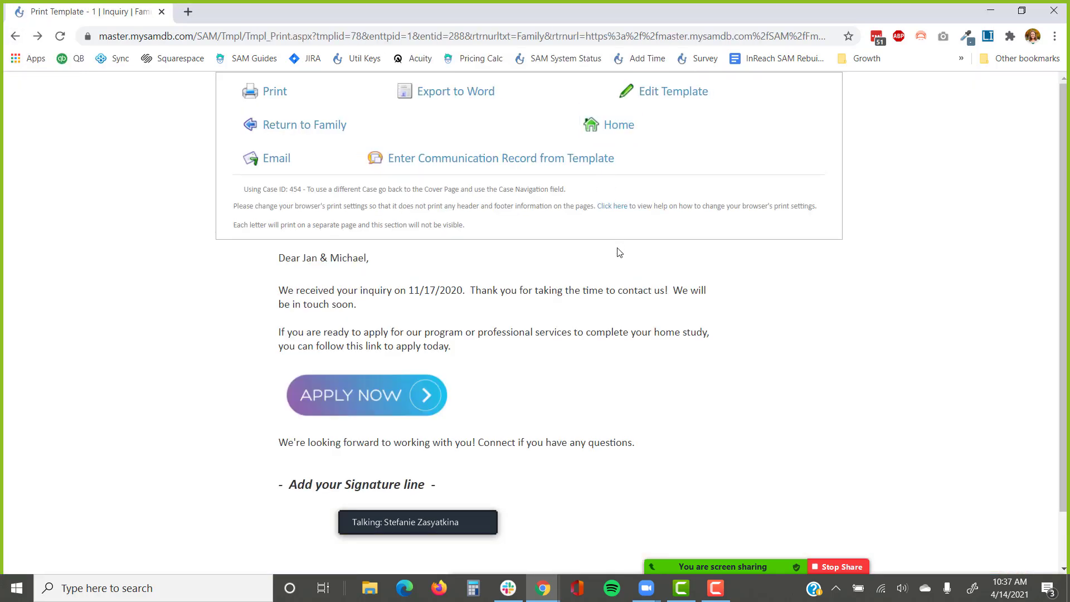
Return from the template to the family cover page, and review the family's Accounting - AR fees.
{"action": "left_click", "coordinate": [329, 135]}
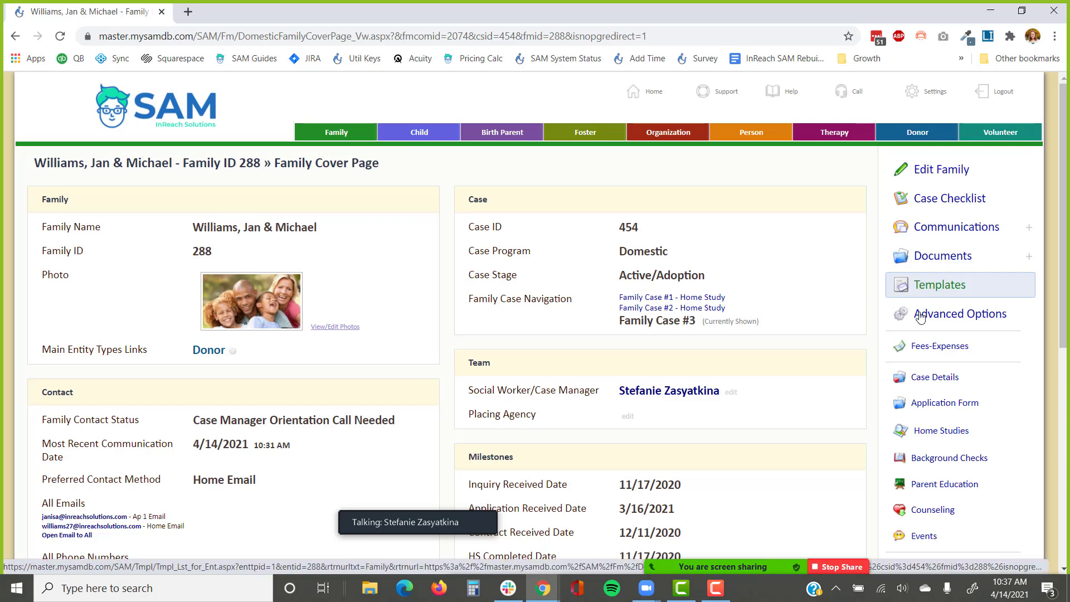
{"action": "left_click", "coordinate": [939, 346]}
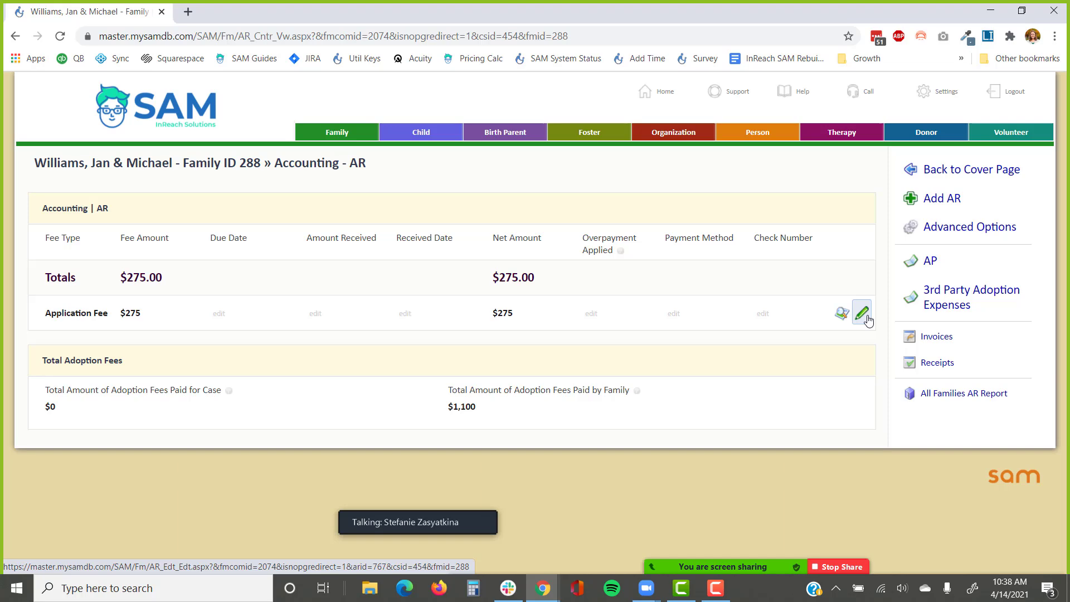
{"action": "left_click", "coordinate": [1012, 173]}
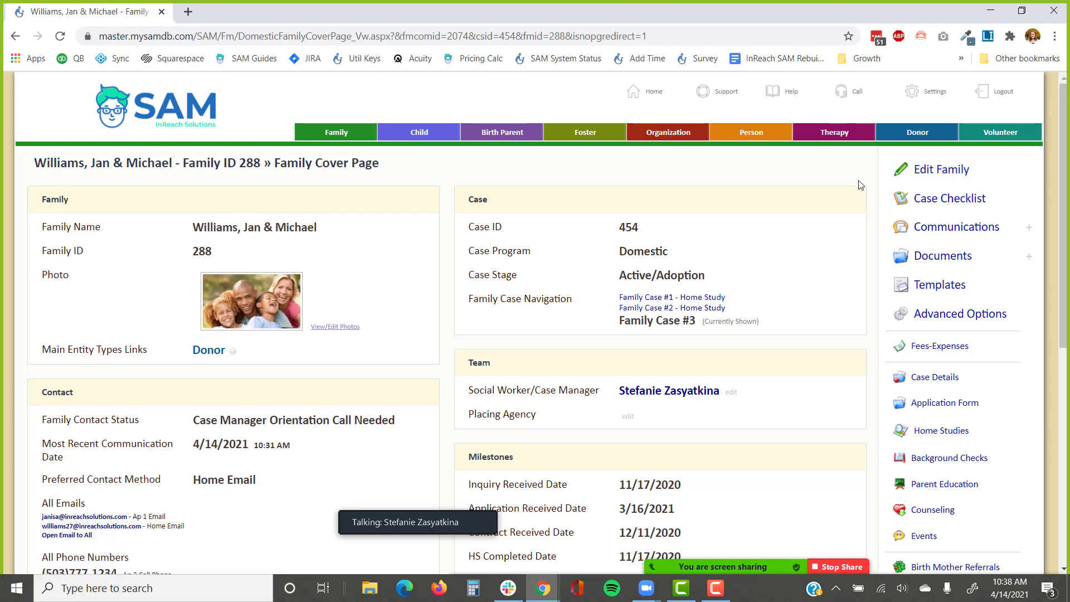
Review the family's Case Details and the Parent 1 Details page, and go back to the cover page.
{"action": "scroll", "coordinate": [861, 187], "scroll_direction": "down", "scroll_amount": 2}
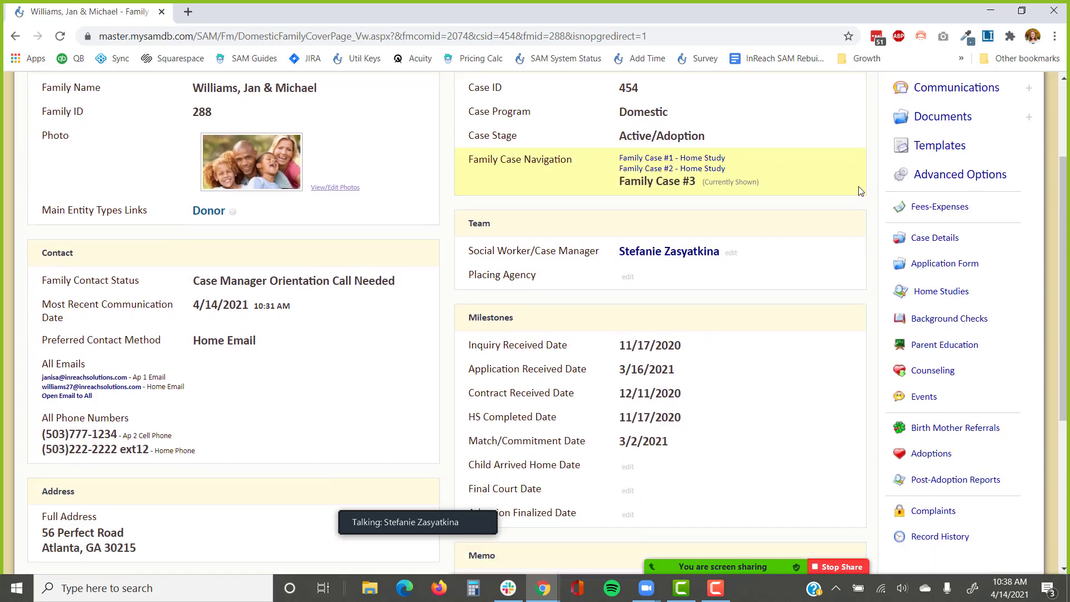
{"action": "left_click", "coordinate": [934, 240]}
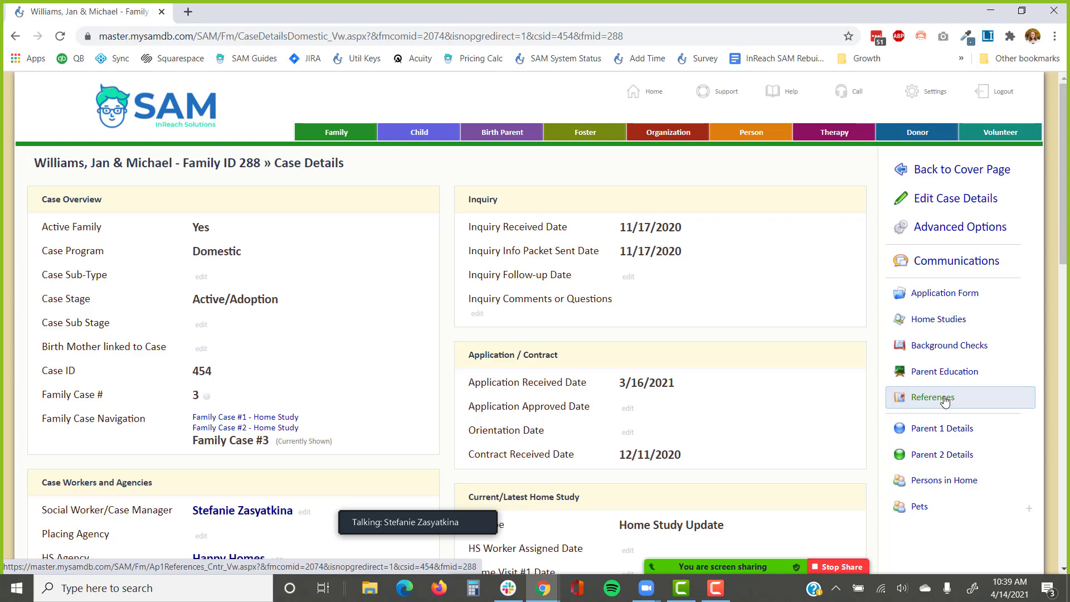
{"action": "scroll", "coordinate": [944, 397], "scroll_direction": "down", "scroll_amount": 1}
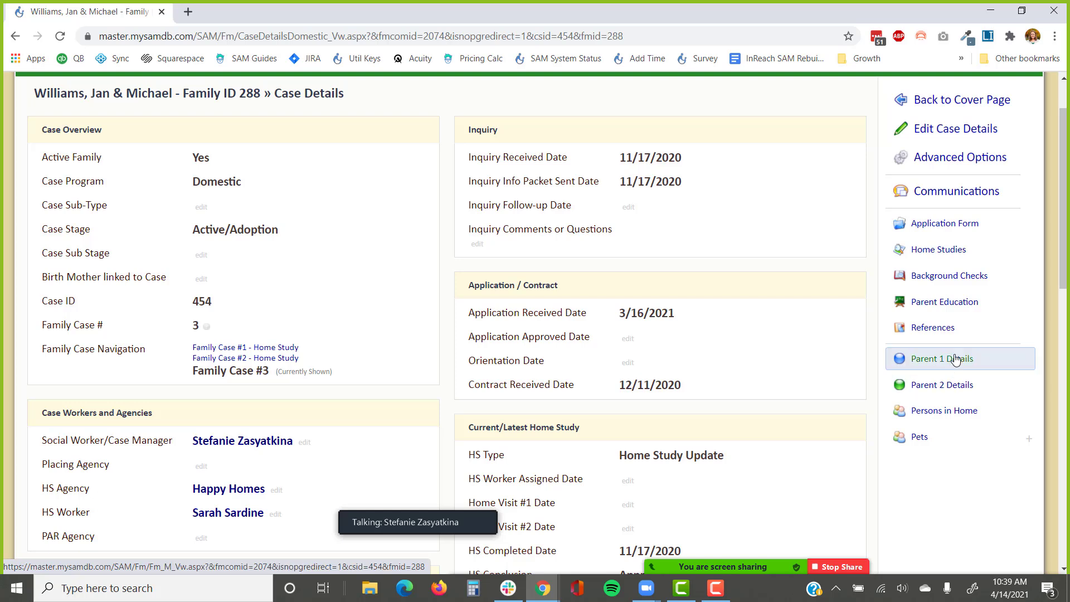
{"action": "left_click", "coordinate": [956, 360]}
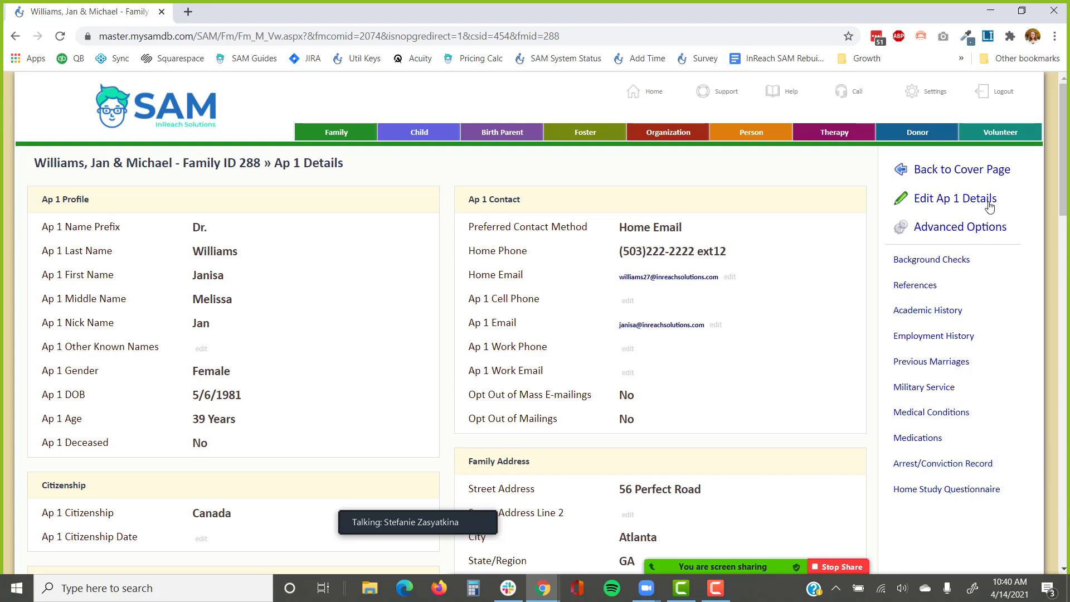
{"action": "left_click", "coordinate": [983, 171]}
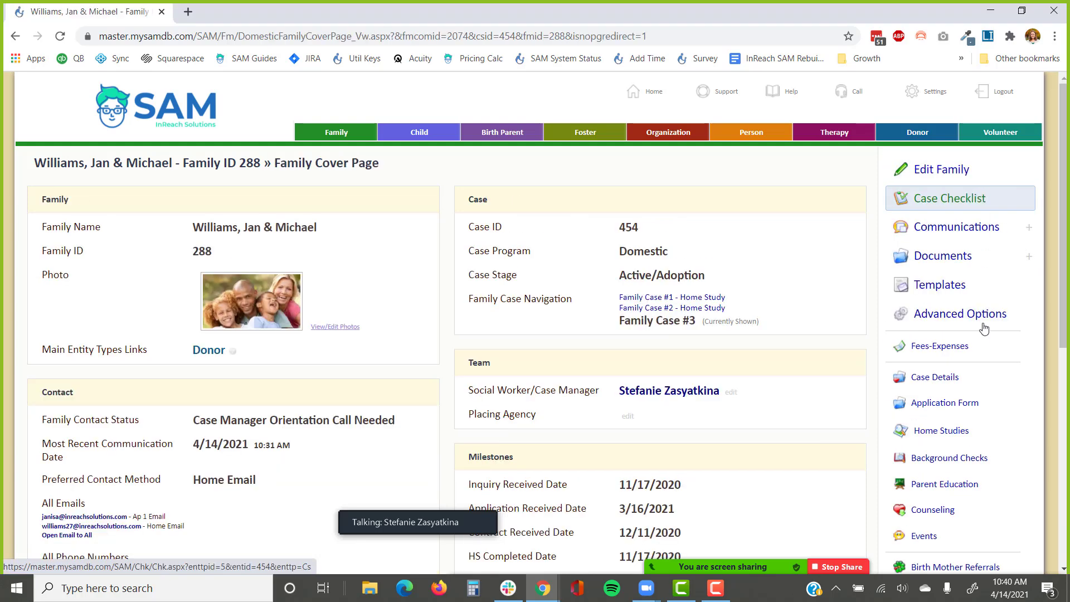
Open the family's submitted application copy and examine its numbered parts and the applicant, address and contact sections.
{"action": "scroll", "coordinate": [982, 330], "scroll_direction": "down", "scroll_amount": 1}
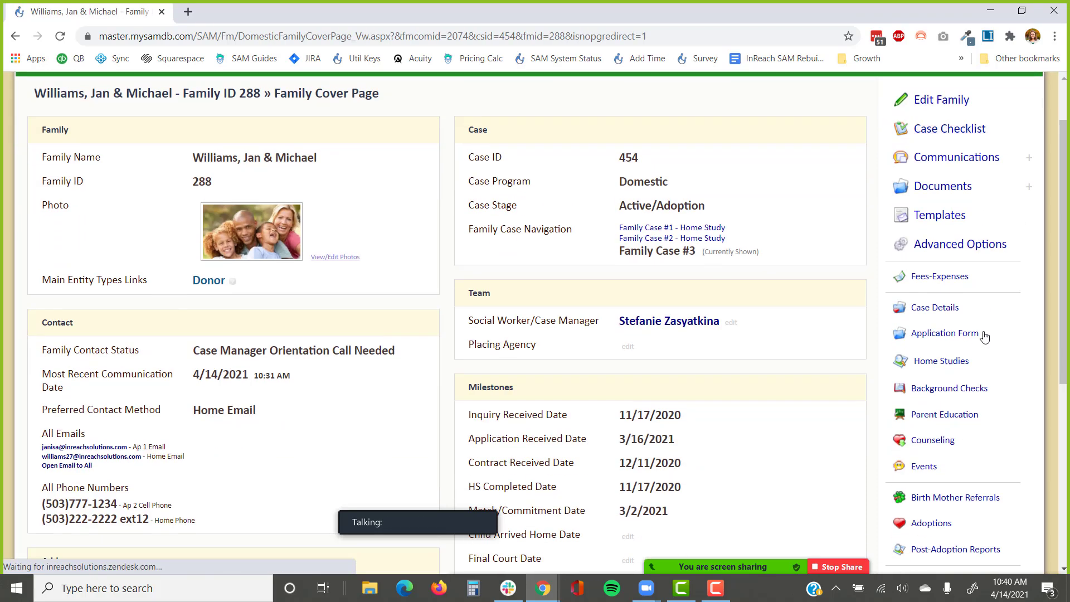
{"action": "left_click", "coordinate": [932, 338]}
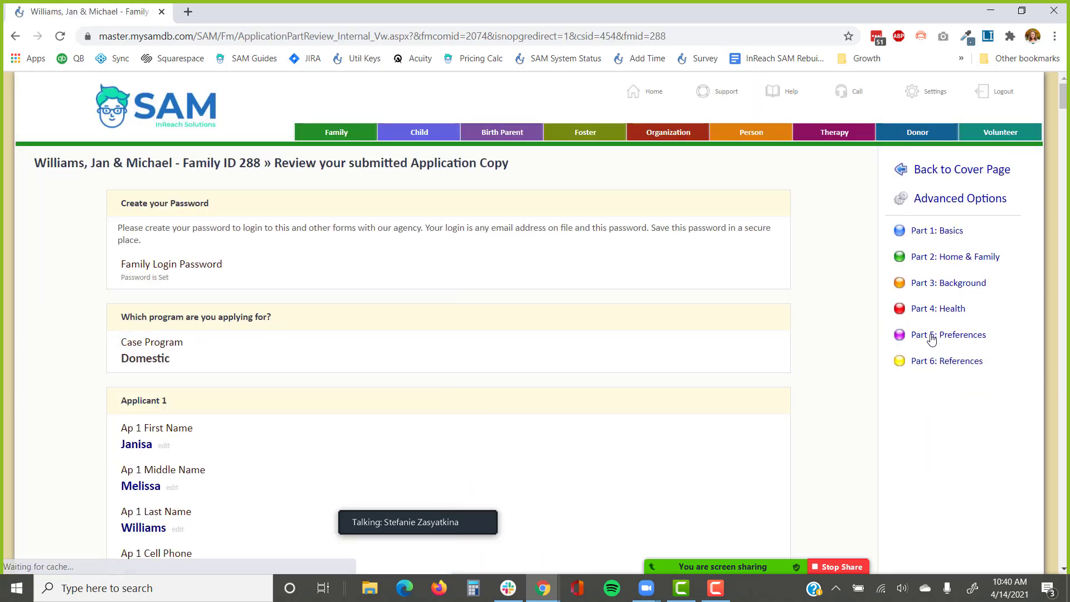
{"action": "scroll", "coordinate": [927, 337], "scroll_direction": "down", "scroll_amount": 1}
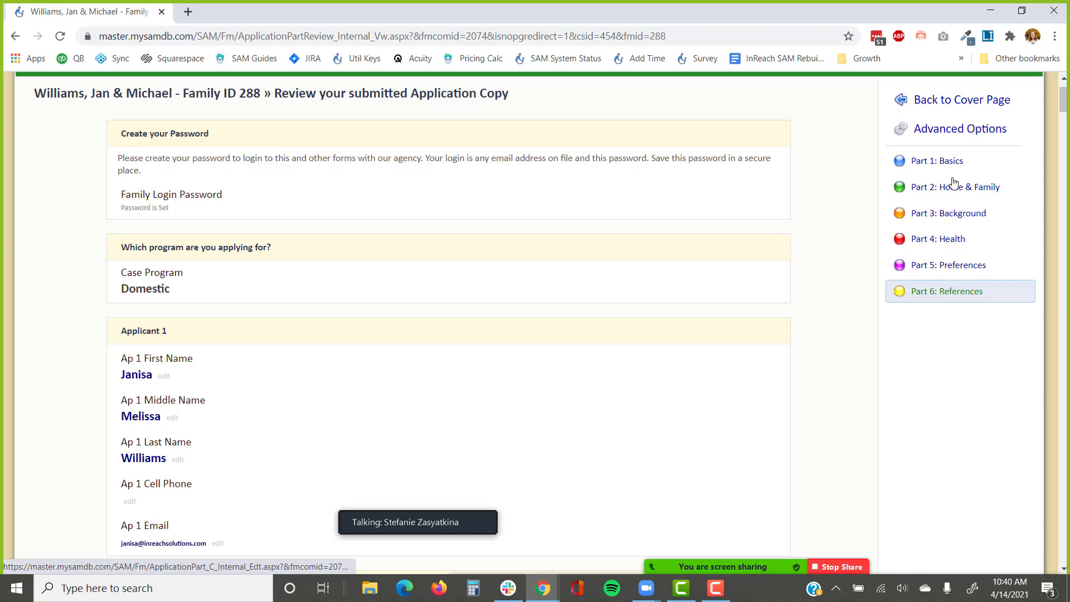
{"action": "left_click", "coordinate": [953, 295]}
{"action": "scroll", "coordinate": [912, 332], "scroll_direction": "down", "scroll_amount": 20}
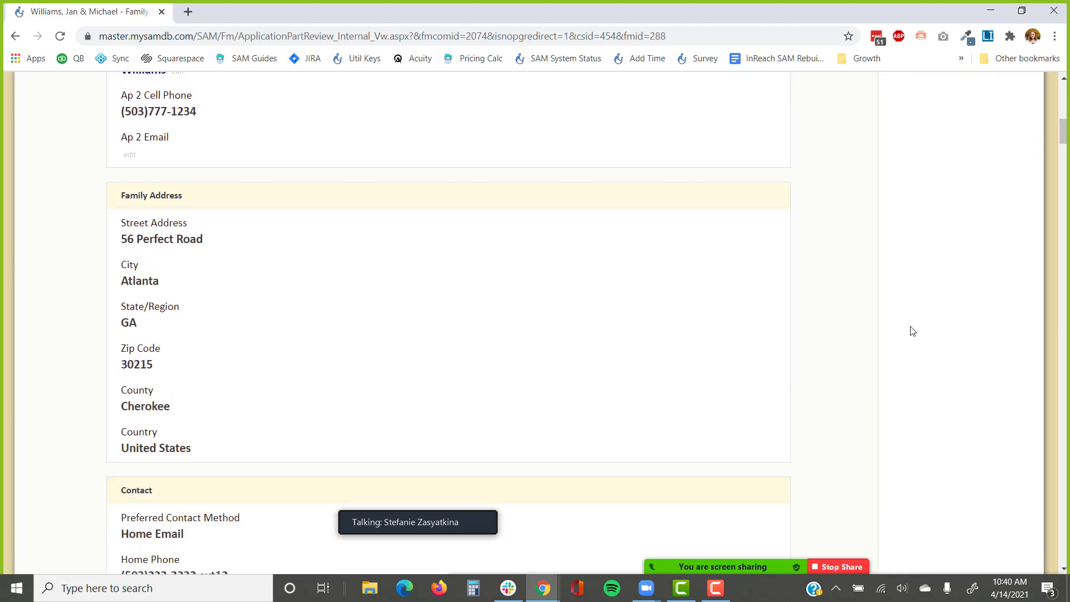
Examine the application copy's general information, prior marriages, household members and housing sections, and go back to the family cover page.
{"action": "scroll", "coordinate": [912, 333], "scroll_direction": "down", "scroll_amount": 12}
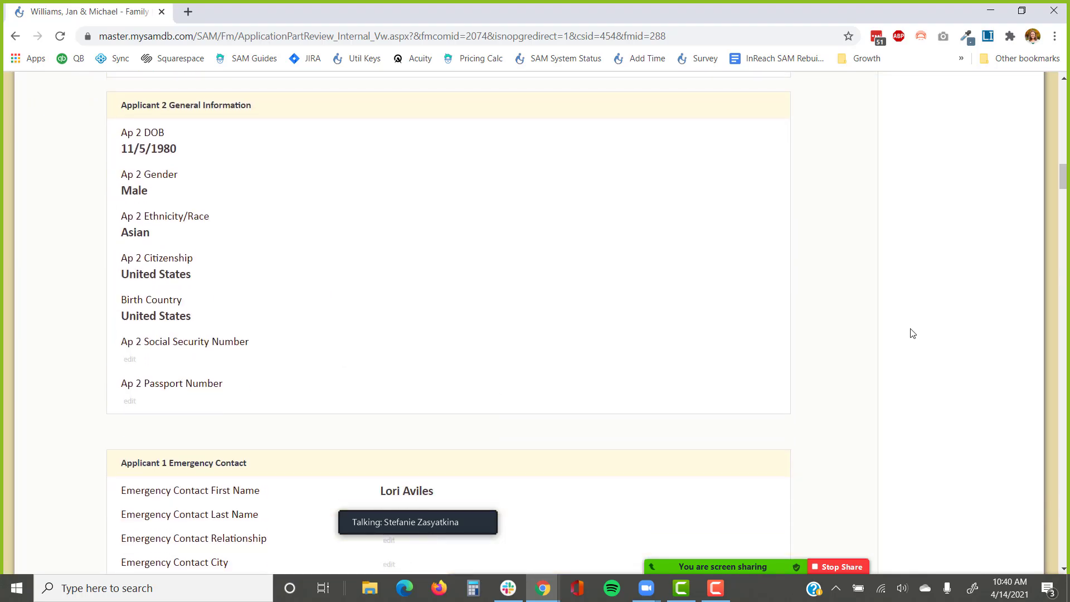
{"action": "scroll", "coordinate": [913, 332], "scroll_direction": "down", "scroll_amount": 10}
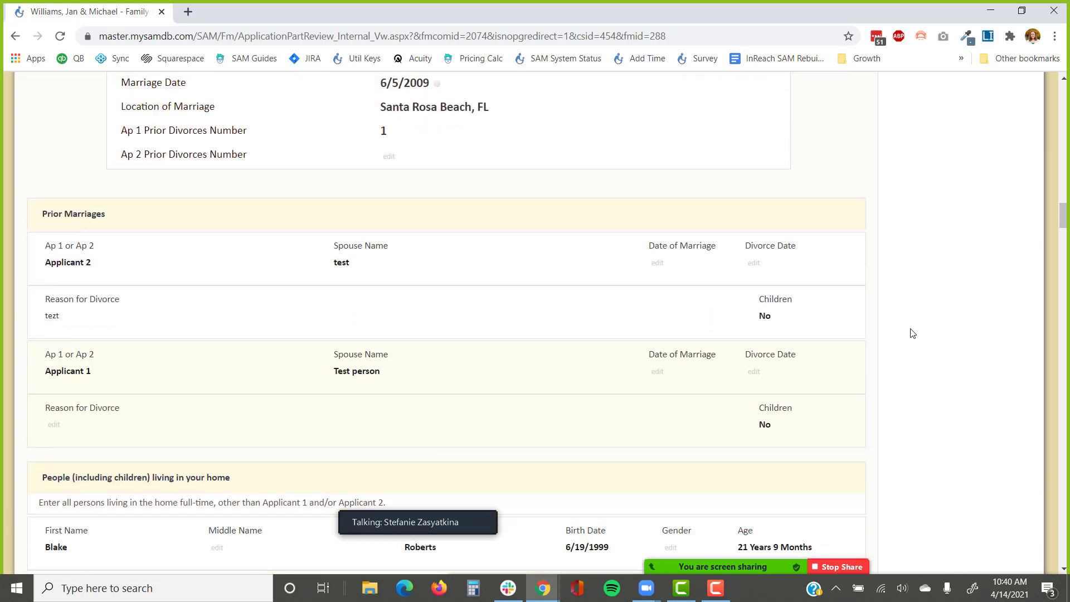
{"action": "scroll", "coordinate": [912, 334], "scroll_direction": "down", "scroll_amount": 6}
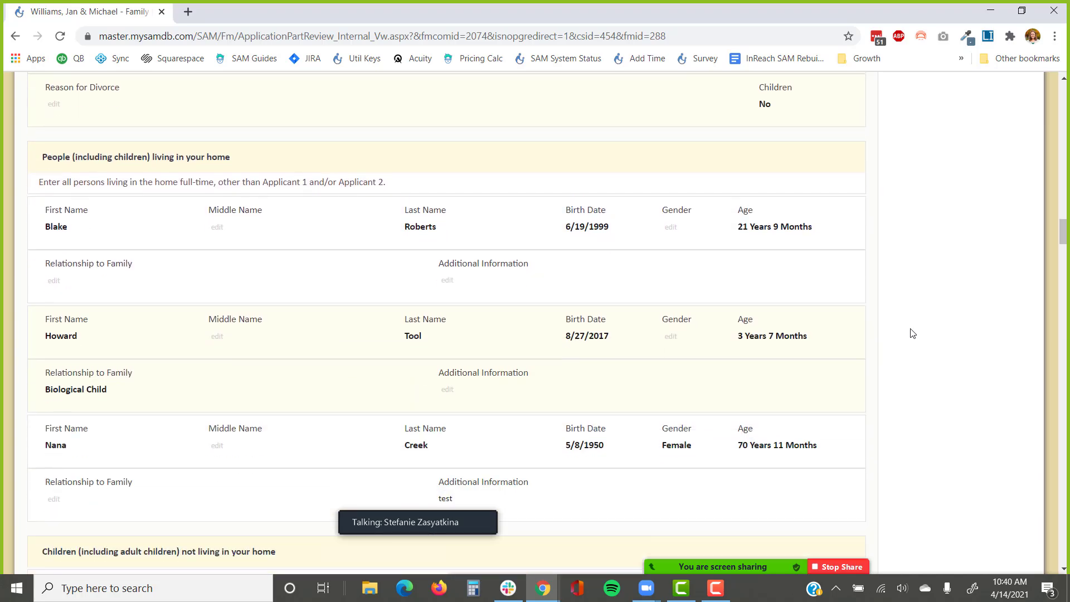
{"action": "scroll", "coordinate": [913, 333], "scroll_direction": "down", "scroll_amount": 7}
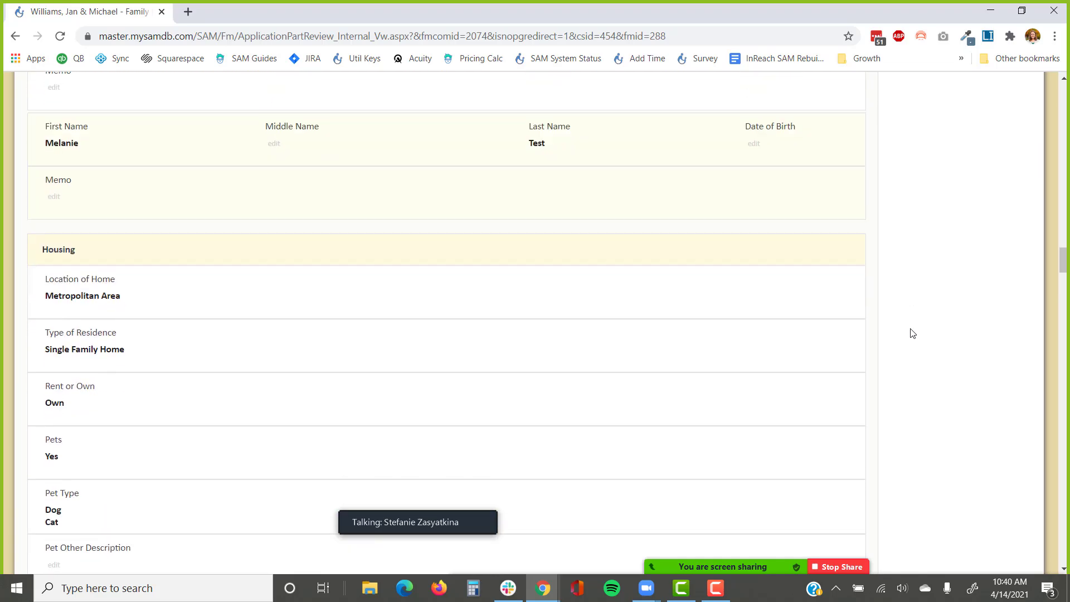
{"action": "scroll", "coordinate": [912, 333], "scroll_direction": "up", "scroll_amount": 20}
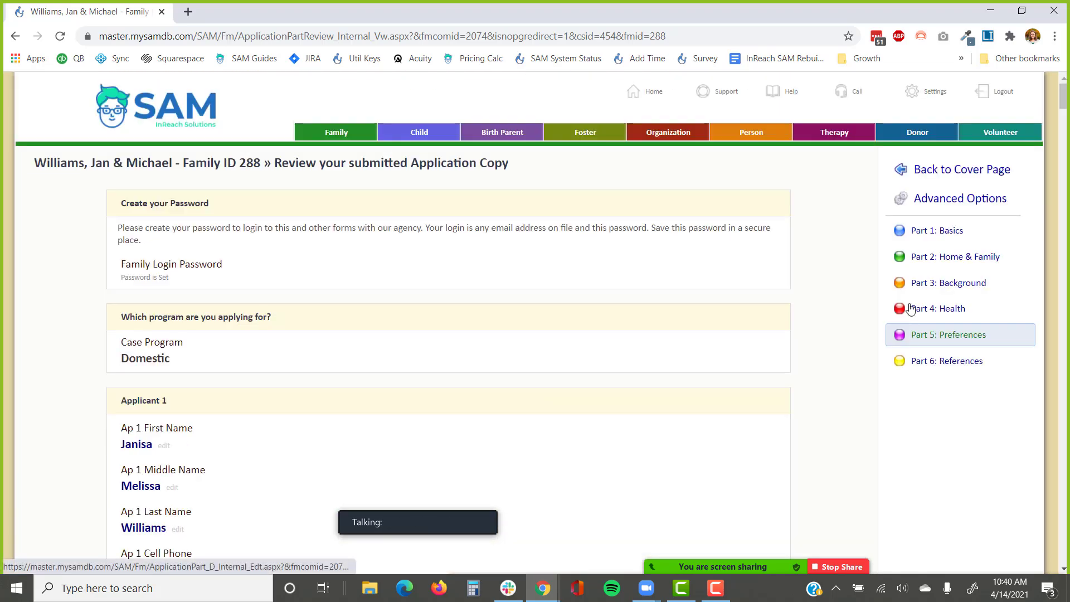
{"action": "left_click", "coordinate": [920, 170]}
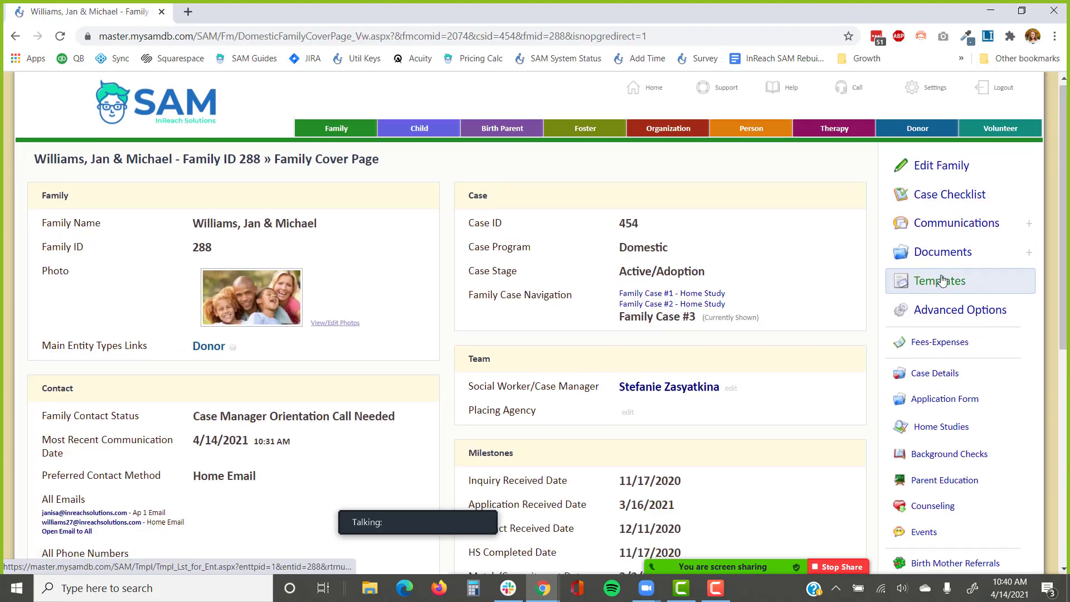
Open the family's Home Study Overview, review the profiles and timelines of Home Study #2 and #1, and go back to the cover page.
{"action": "scroll", "coordinate": [944, 276], "scroll_direction": "down", "scroll_amount": 3}
{"action": "left_click", "coordinate": [942, 291]}
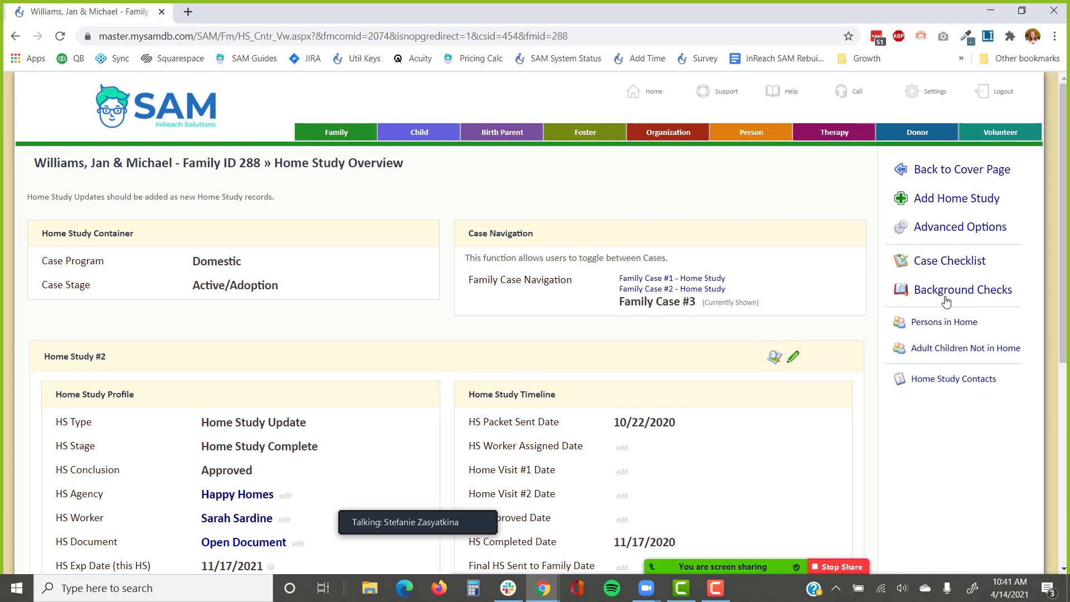
{"action": "scroll", "coordinate": [881, 221], "scroll_direction": "down", "scroll_amount": 3}
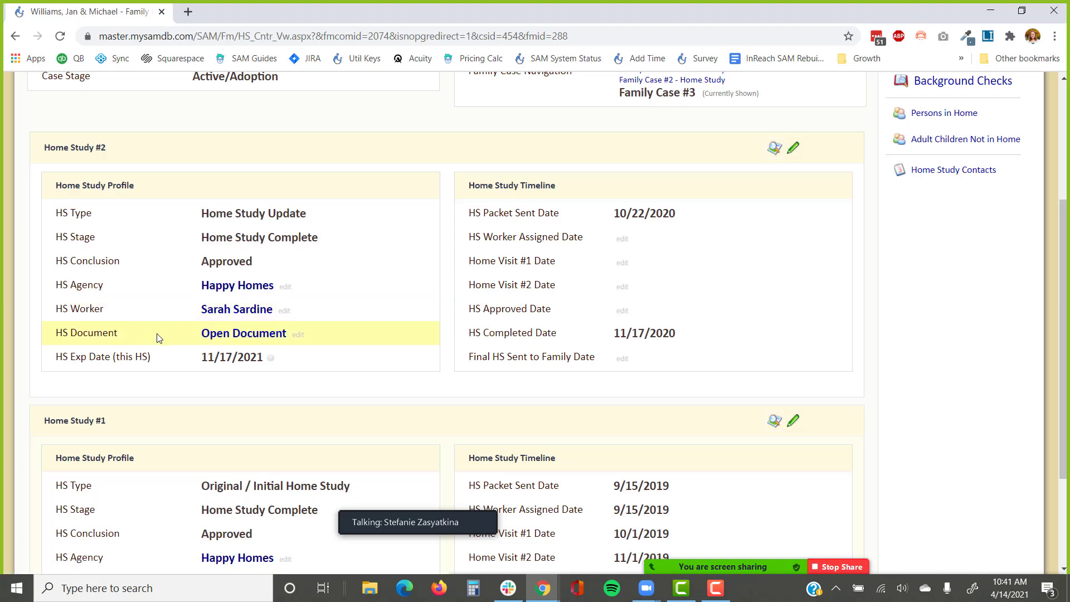
{"action": "scroll", "coordinate": [158, 337], "scroll_direction": "down", "scroll_amount": 2}
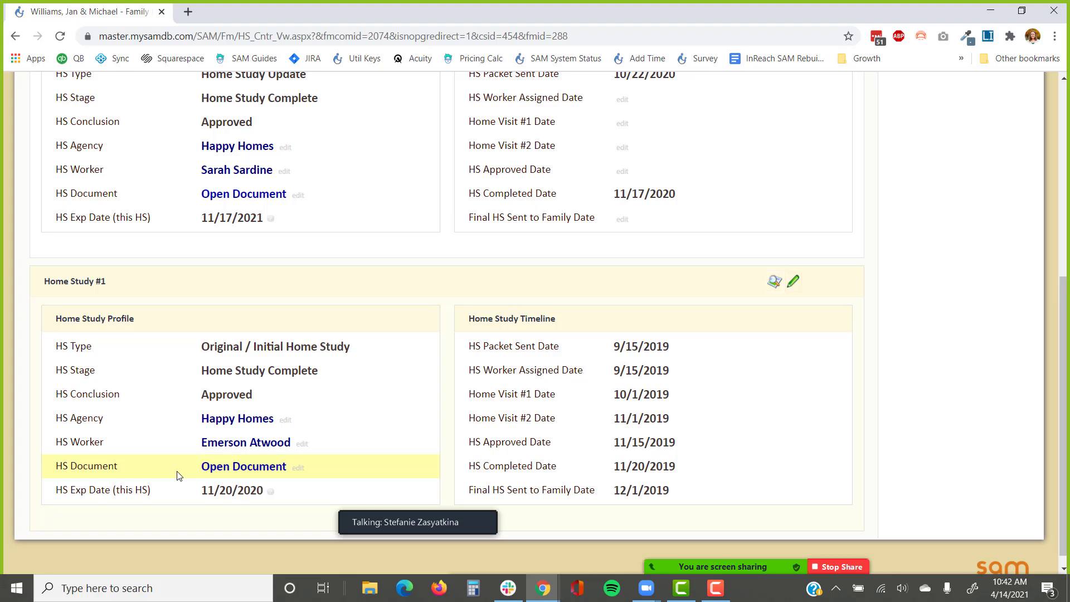
{"action": "scroll", "coordinate": [177, 475], "scroll_direction": "up", "scroll_amount": 3}
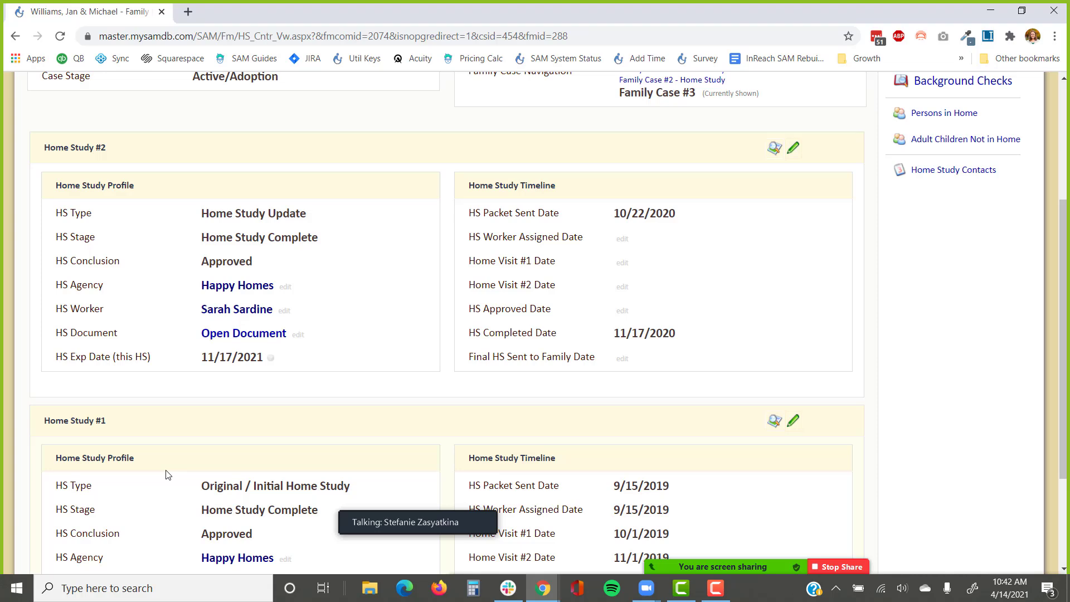
{"action": "scroll", "coordinate": [169, 501], "scroll_direction": "up", "scroll_amount": 4}
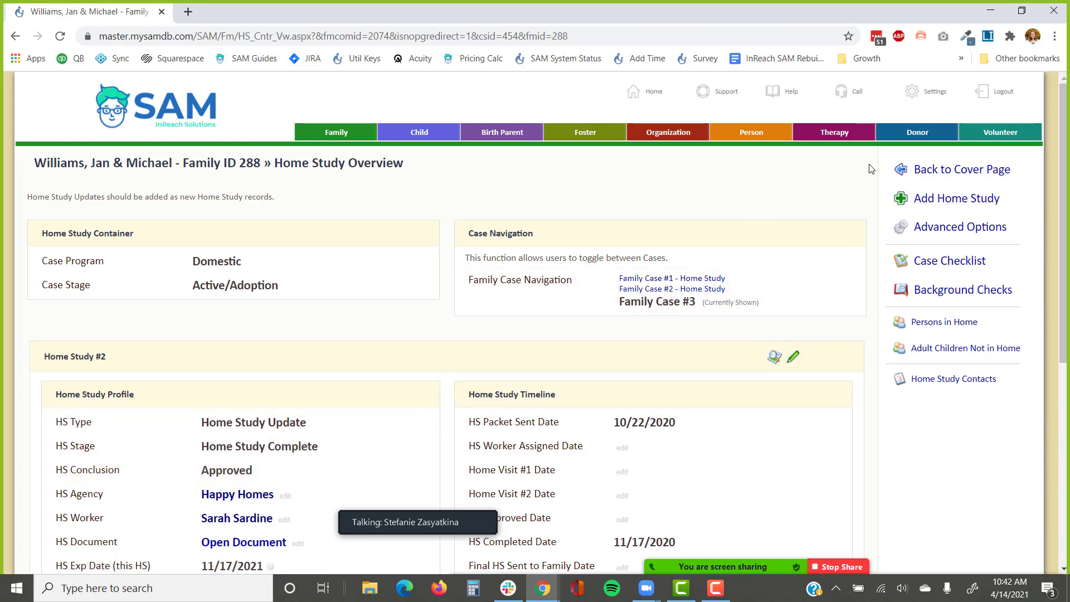
{"action": "left_click", "coordinate": [920, 169]}
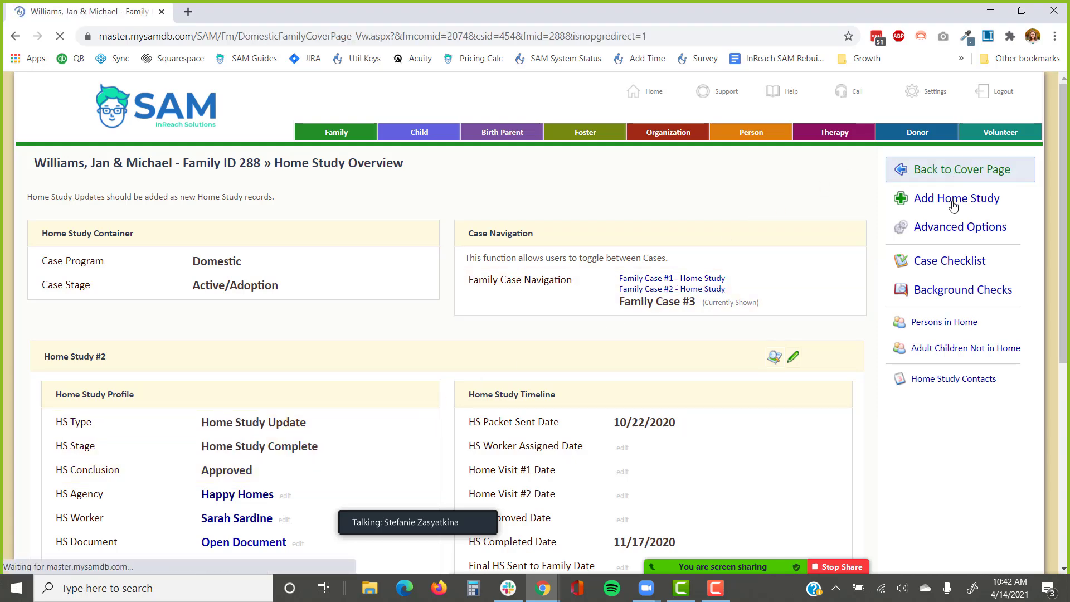
Reopen the family's home studies, review the detailed record of Home Study #2, and return to the cover page.
{"action": "scroll", "coordinate": [951, 215], "scroll_direction": "down", "scroll_amount": 1}
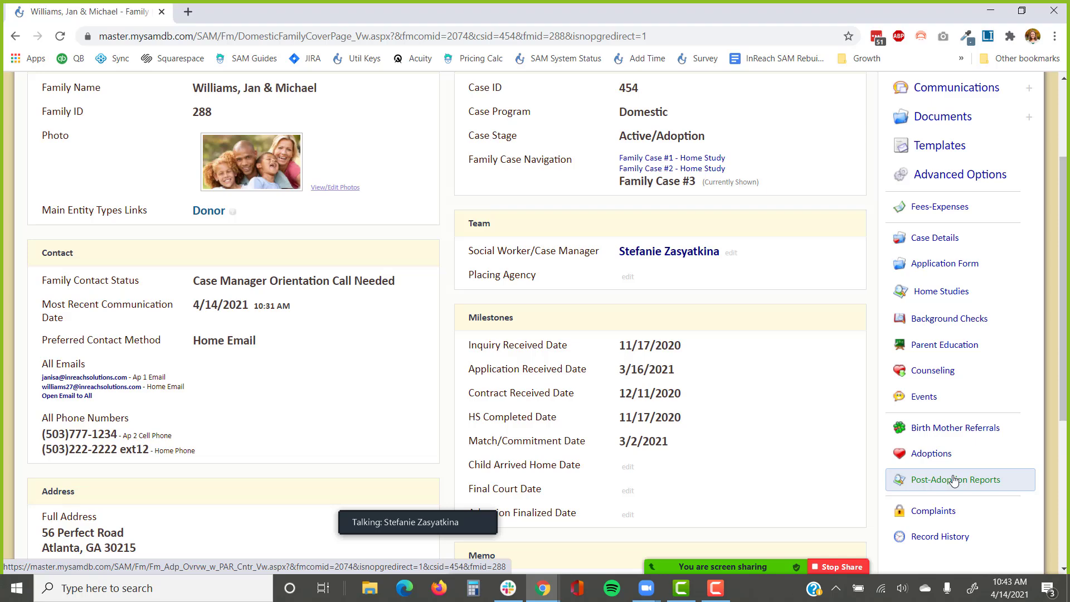
{"action": "left_click", "coordinate": [968, 292]}
{"action": "scroll", "coordinate": [833, 317], "scroll_direction": "down", "scroll_amount": 3}
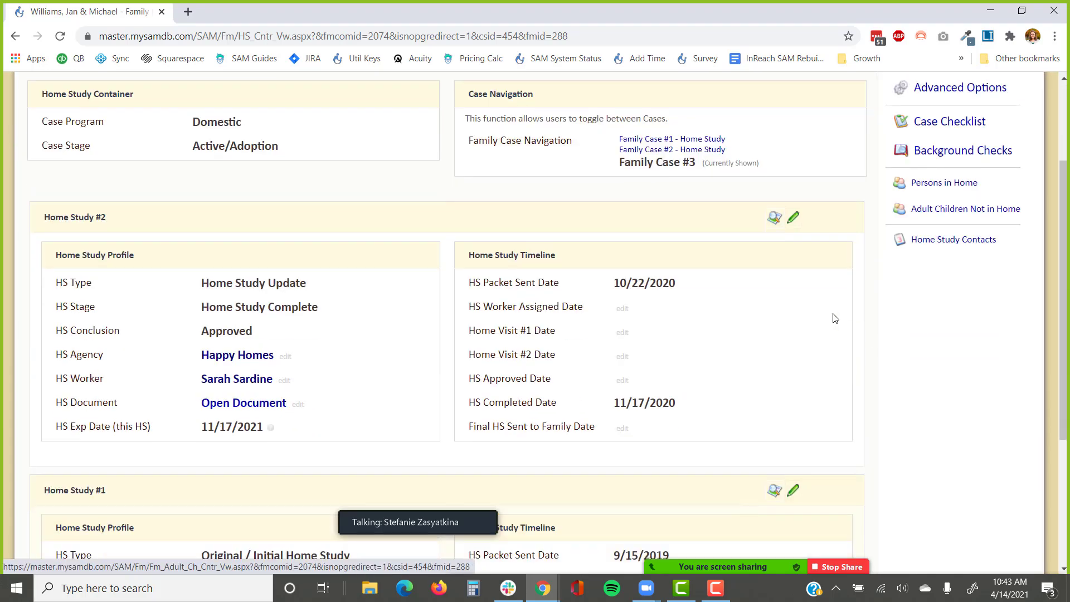
{"action": "left_click", "coordinate": [775, 219]}
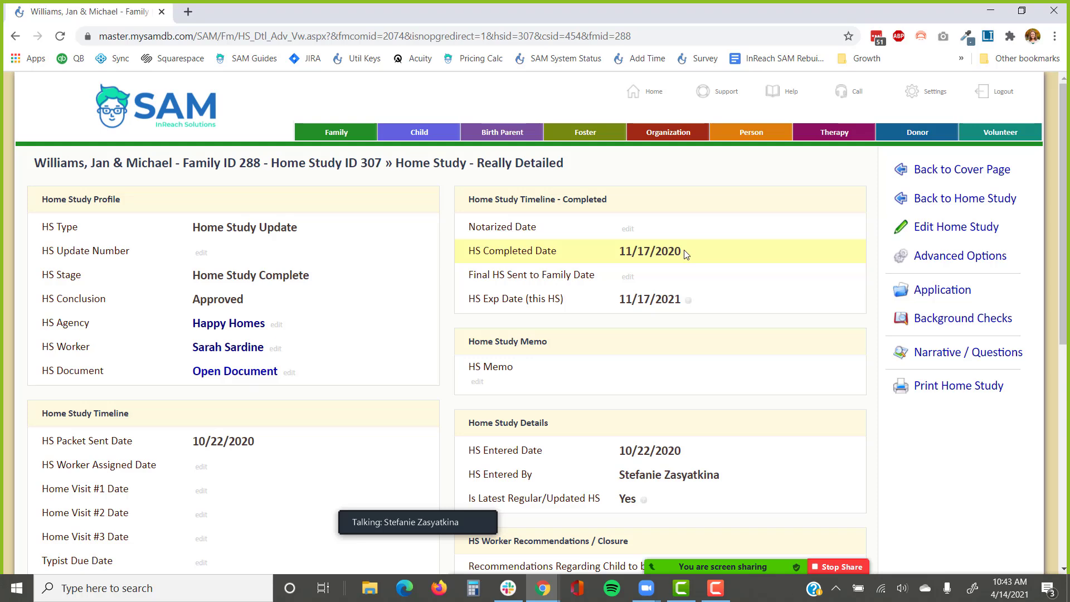
{"action": "scroll", "coordinate": [687, 257], "scroll_direction": "down", "scroll_amount": 2}
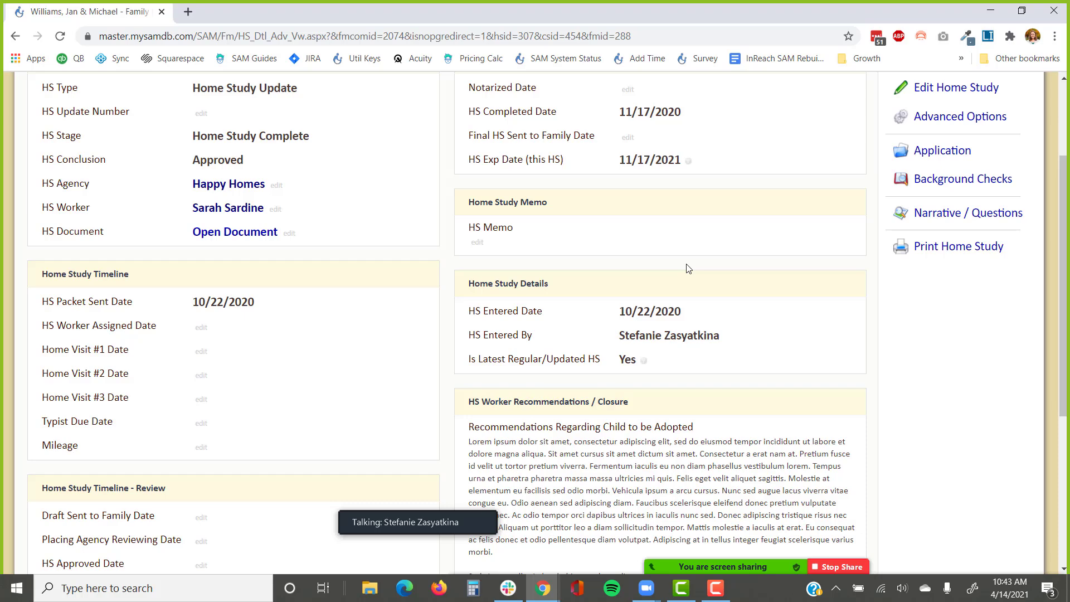
{"action": "scroll", "coordinate": [689, 268], "scroll_direction": "up", "scroll_amount": 3}
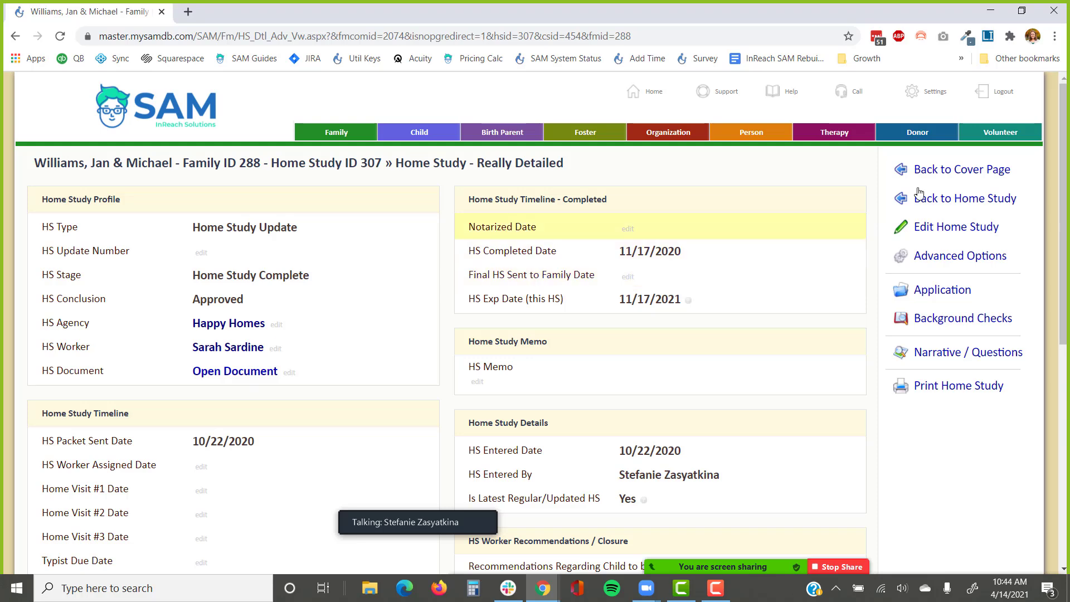
{"action": "left_click", "coordinate": [960, 180]}
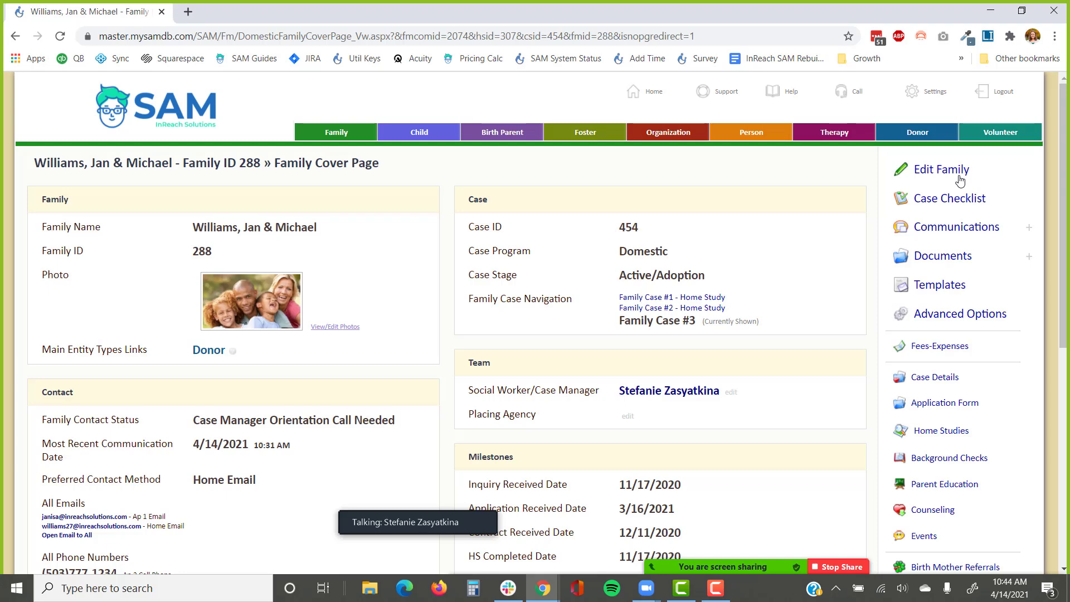
Open the family's Background Checks and review the in-state and out-of-state lists.
{"action": "left_click", "coordinate": [916, 458]}
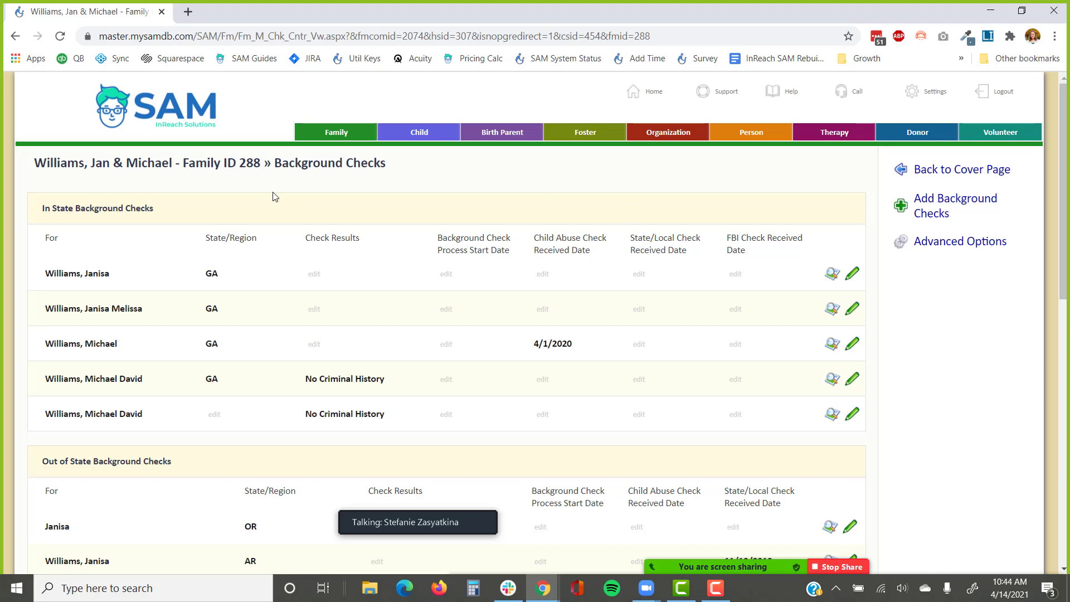
{"action": "left_click_drag", "start_coordinate": [169, 214], "coordinate": [40, 220]}
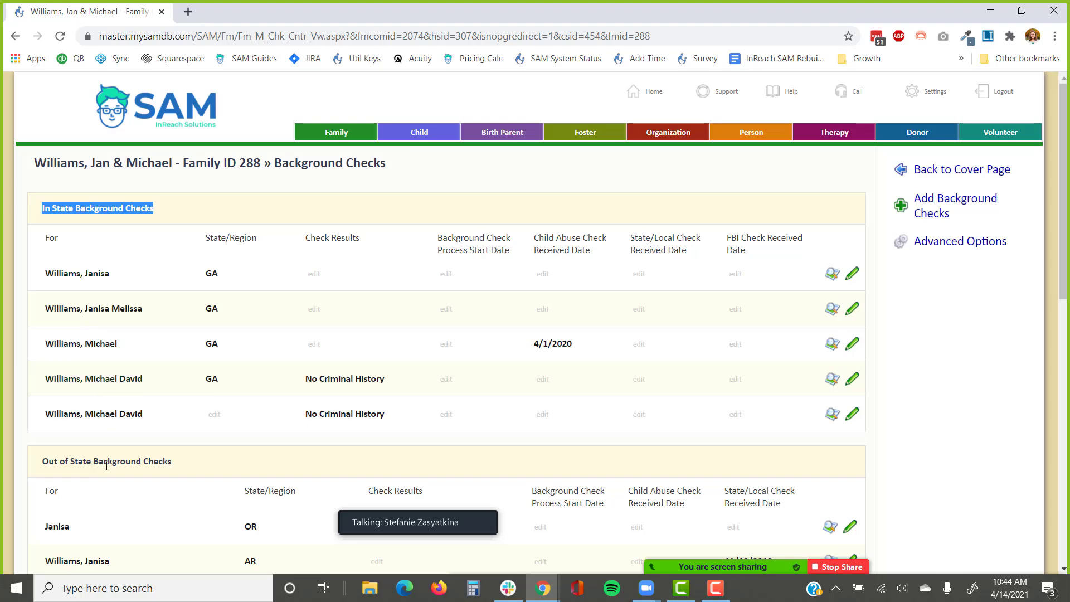
{"action": "scroll", "coordinate": [106, 467], "scroll_direction": "down", "scroll_amount": 1}
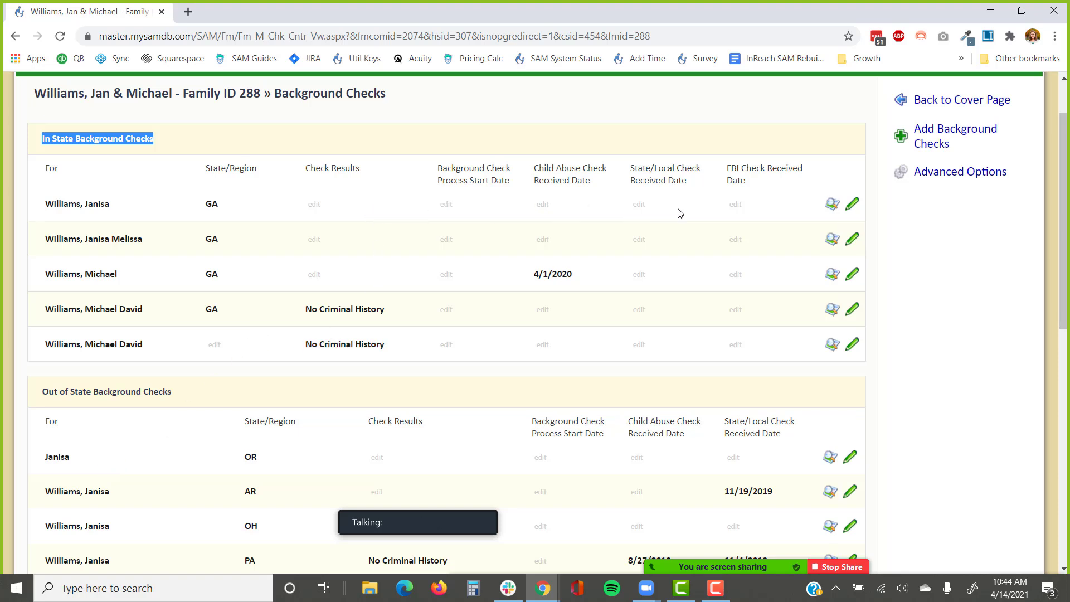
Open the first in-state background check for editing, examine its date, file upload and memo fields, and leave without saving.
{"action": "left_click", "coordinate": [851, 206]}
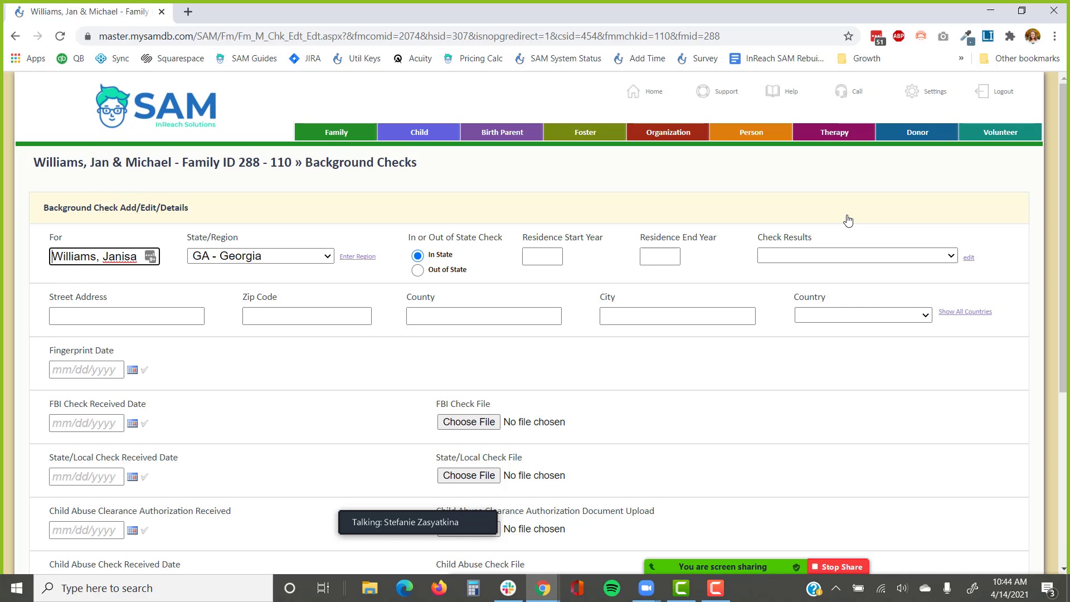
{"action": "triple_click", "coordinate": [145, 256]}
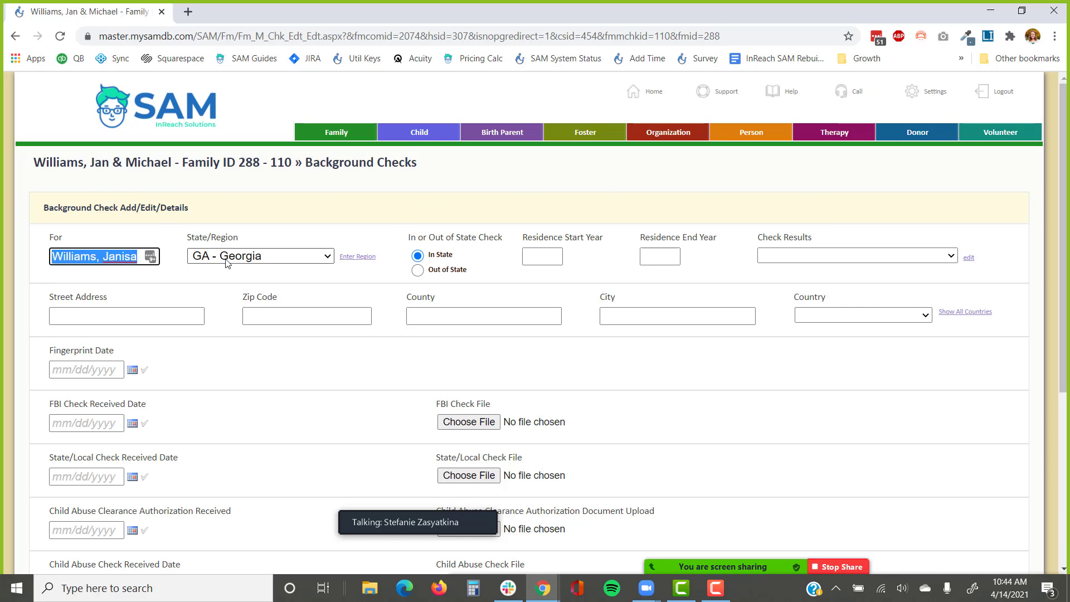
{"action": "scroll", "coordinate": [418, 266], "scroll_direction": "down", "scroll_amount": 2}
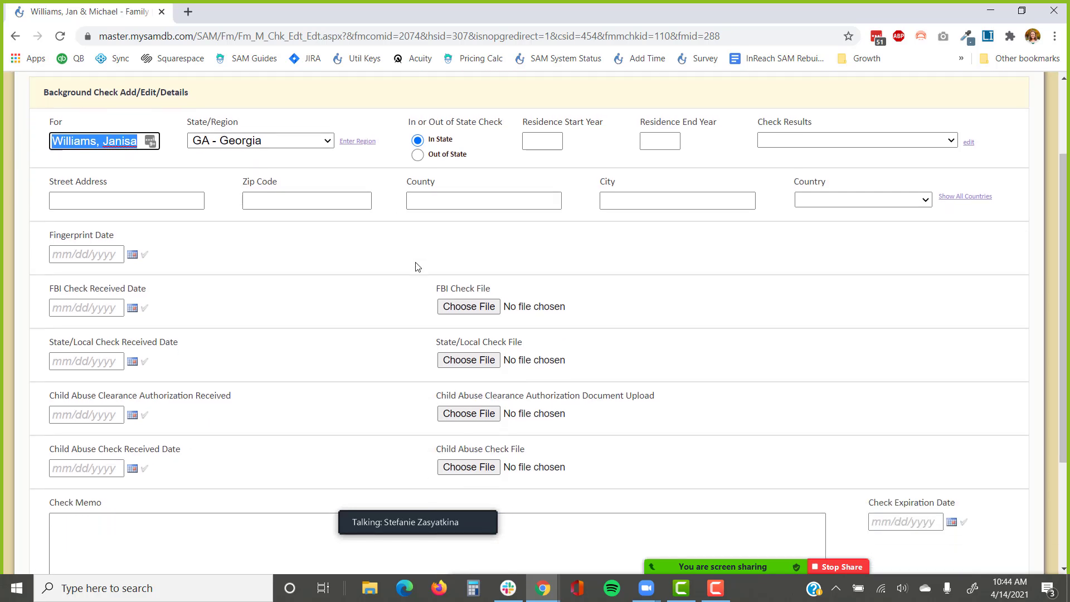
{"action": "scroll", "coordinate": [415, 267], "scroll_direction": "down", "scroll_amount": 2}
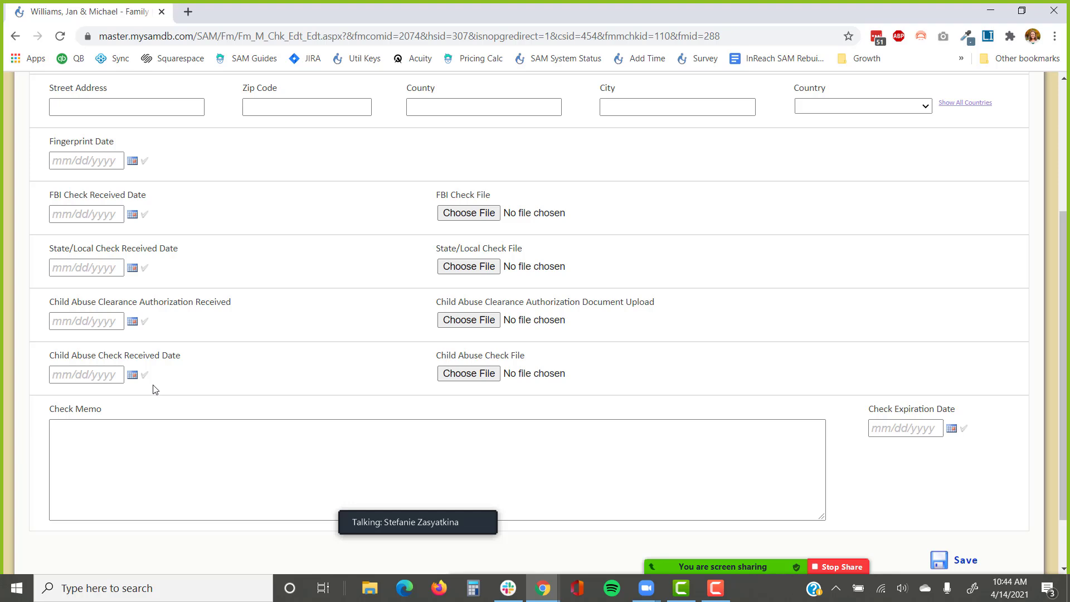
{"action": "scroll", "coordinate": [160, 386], "scroll_direction": "up", "scroll_amount": 3}
{"action": "scroll", "coordinate": [162, 382], "scroll_direction": "down", "scroll_amount": 3}
{"action": "scroll", "coordinate": [163, 382], "scroll_direction": "up", "scroll_amount": 1}
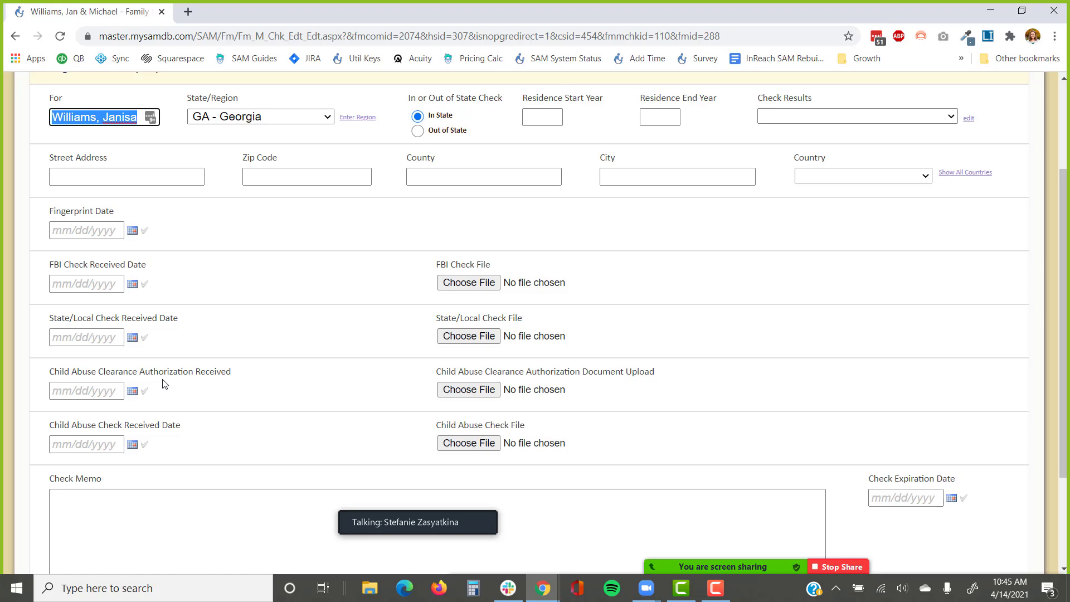
{"action": "key", "text": "alt+Left"}
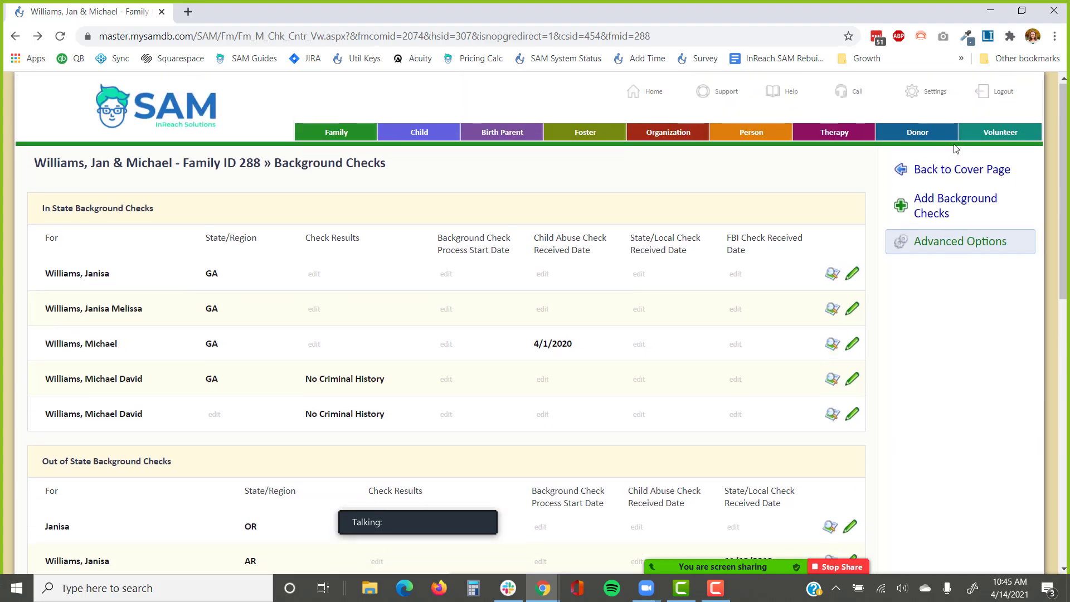
Open the family's adoption records by way of the cover page, view the blank Add Adoption form, and leave it without saving.
{"action": "left_click", "coordinate": [920, 167]}
{"action": "scroll", "coordinate": [844, 195], "scroll_direction": "down", "scroll_amount": 5}
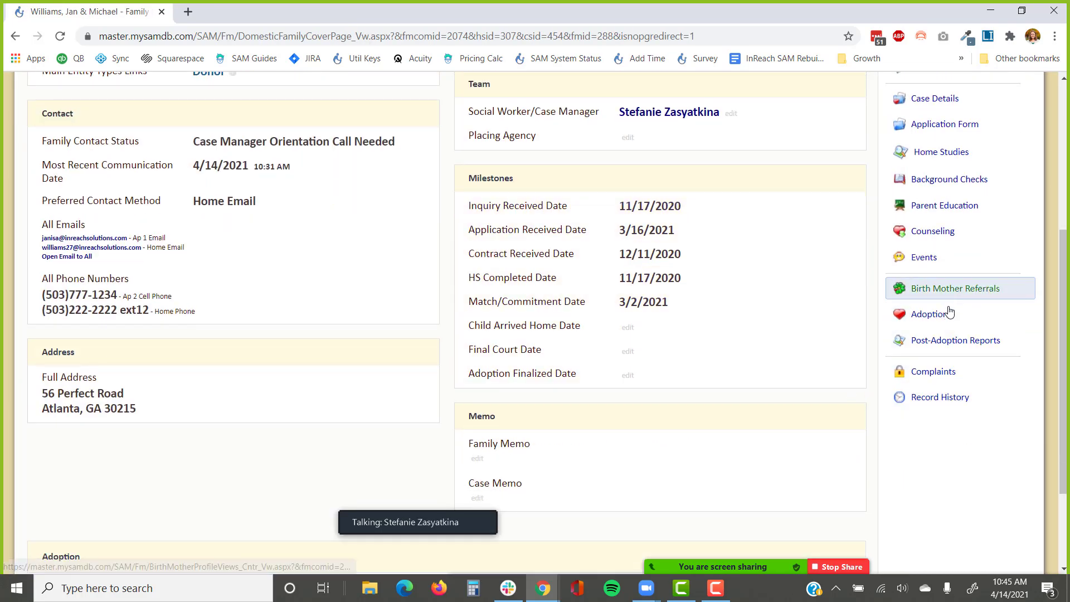
{"action": "left_click", "coordinate": [930, 314]}
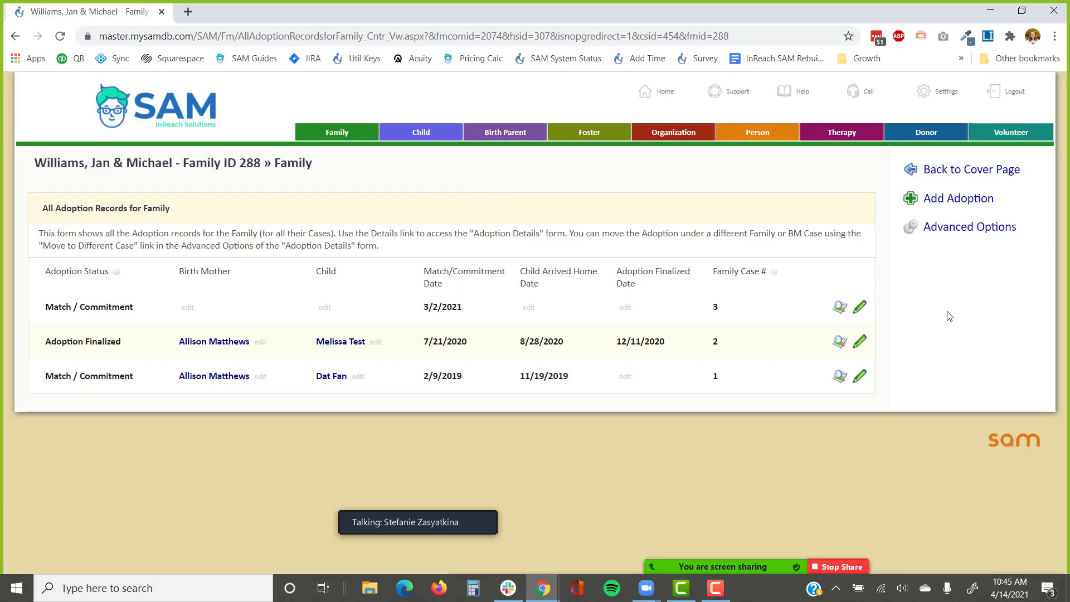
{"action": "left_click", "coordinate": [953, 198]}
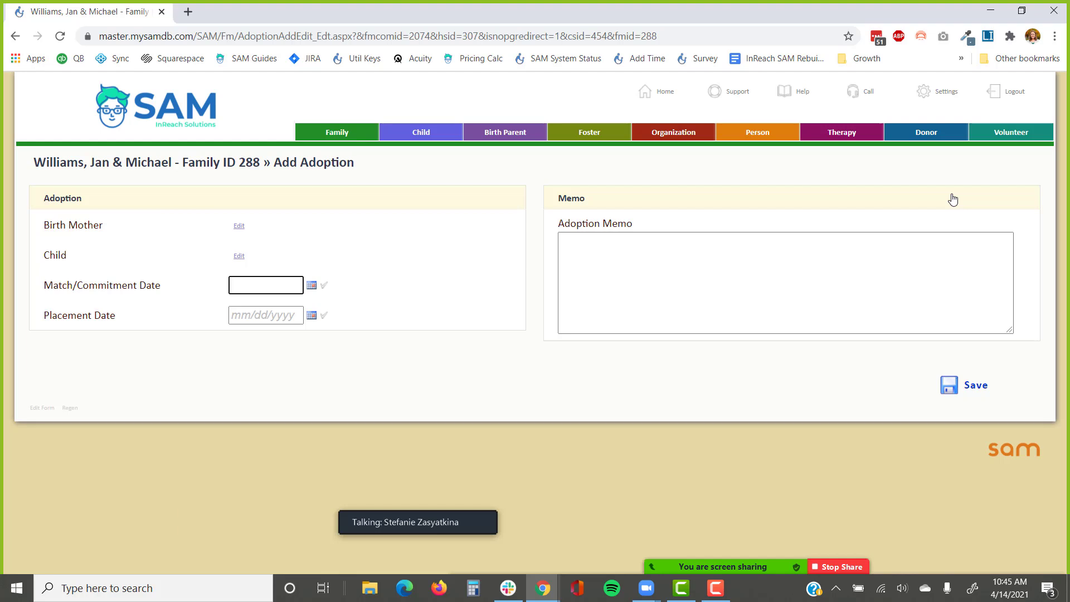
{"action": "left_click", "coordinate": [15, 36]}
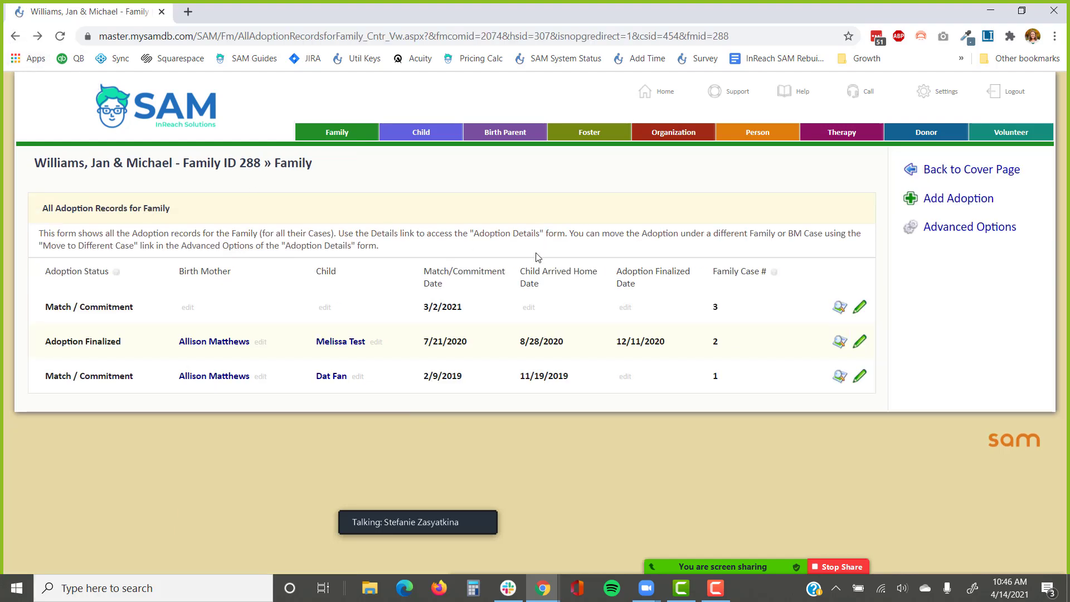
View the details of the Family Case 3 adoption, and return to the cover page to review its milestones, memo and adoption sections.
{"action": "left_click", "coordinate": [861, 310]}
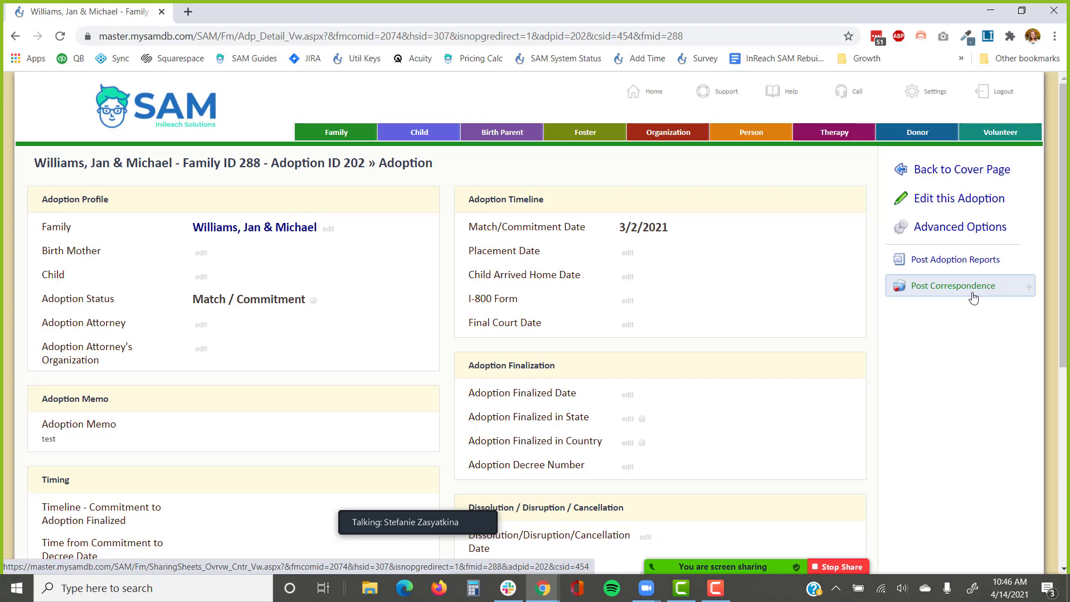
{"action": "left_click", "coordinate": [934, 170]}
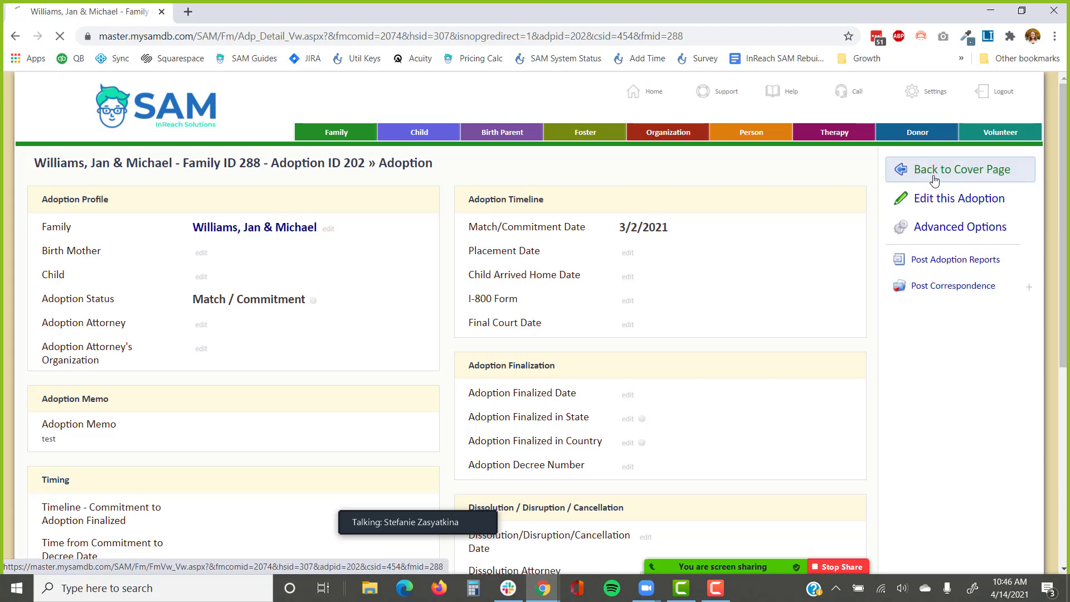
{"action": "scroll", "coordinate": [835, 230], "scroll_direction": "down", "scroll_amount": 7}
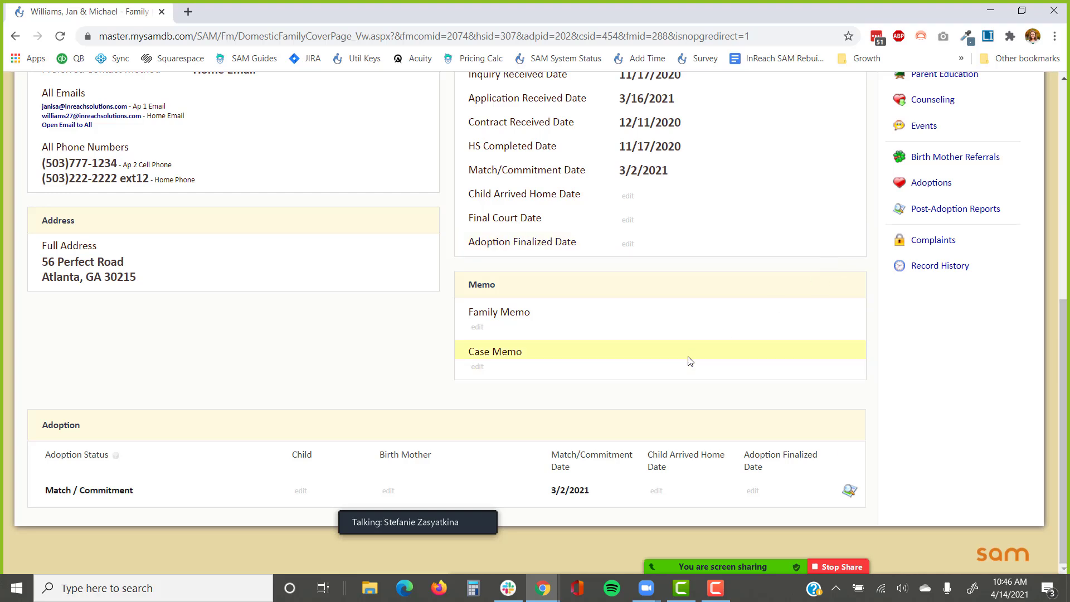
{"action": "scroll", "coordinate": [690, 361], "scroll_direction": "up", "scroll_amount": 1}
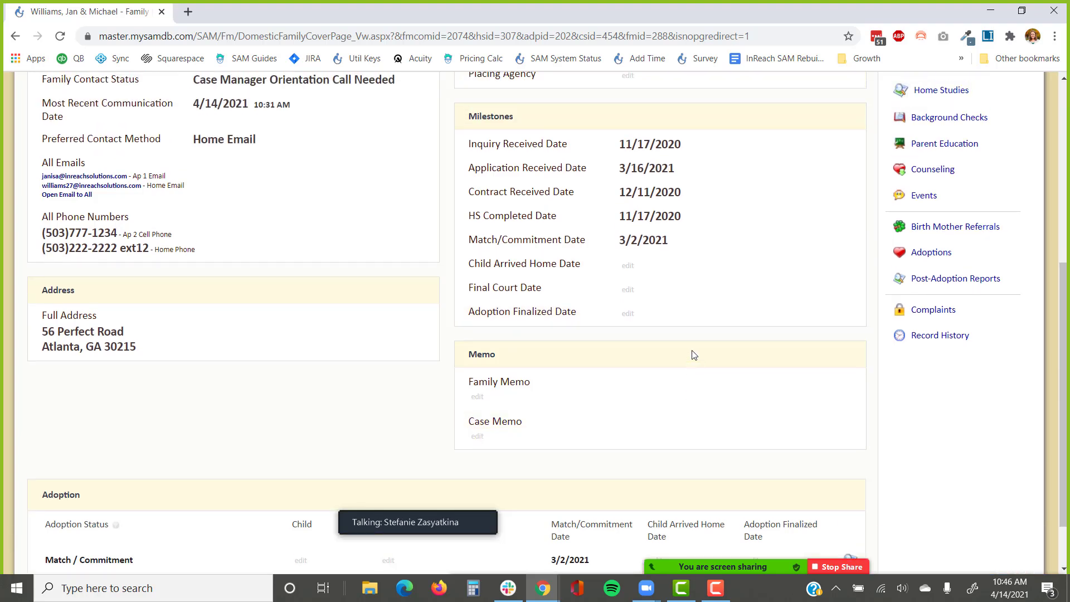
Open the family's adoption records, open the child linked to the Adoption Finalized record, and review the Child Cover Page.
{"action": "left_click", "coordinate": [954, 254]}
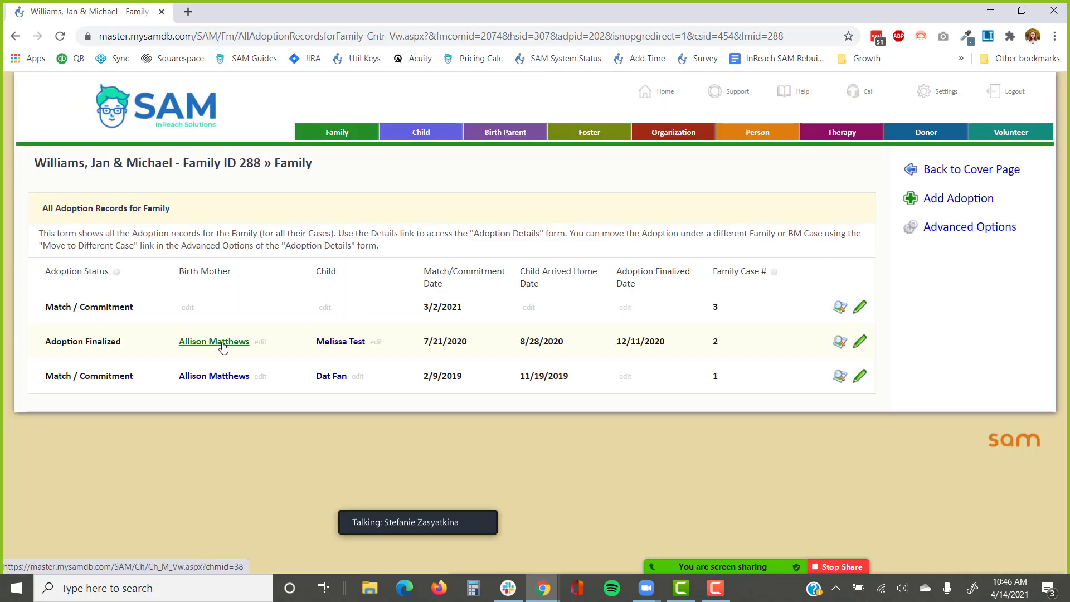
{"action": "left_click", "coordinate": [341, 344]}
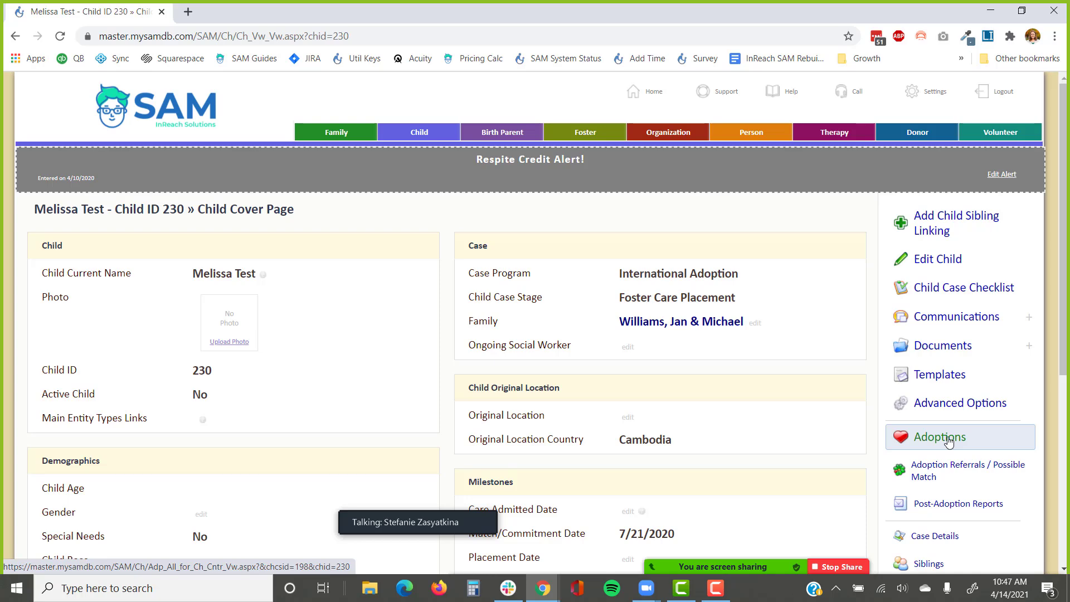
{"action": "scroll", "coordinate": [950, 443], "scroll_direction": "down", "scroll_amount": 2}
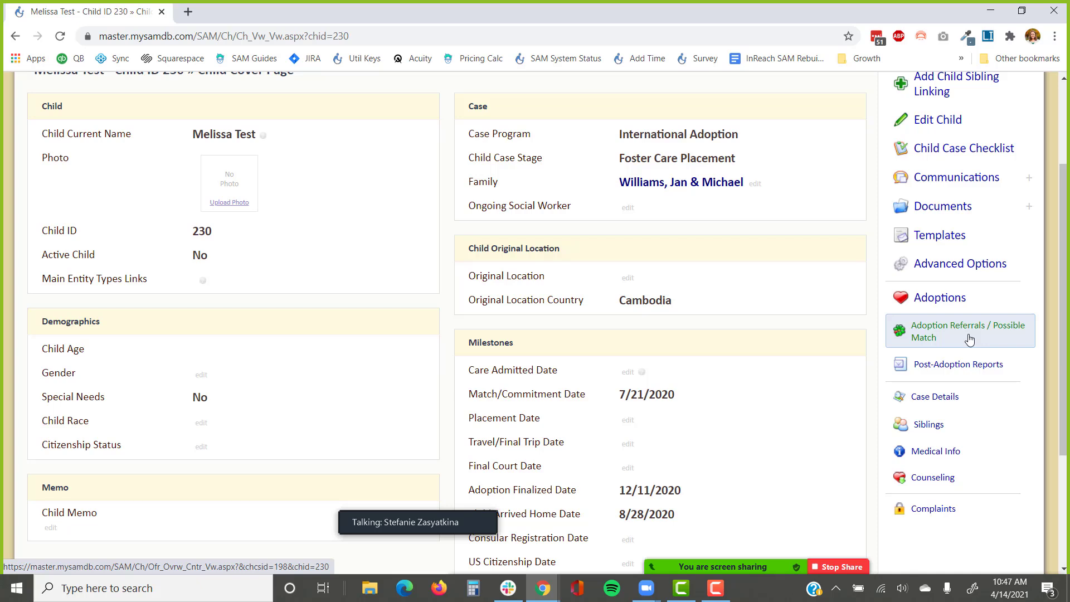
Open the child's Post-Adoption Reports, view the details of PAR # 1, and return to the reports overview.
{"action": "left_click", "coordinate": [996, 367]}
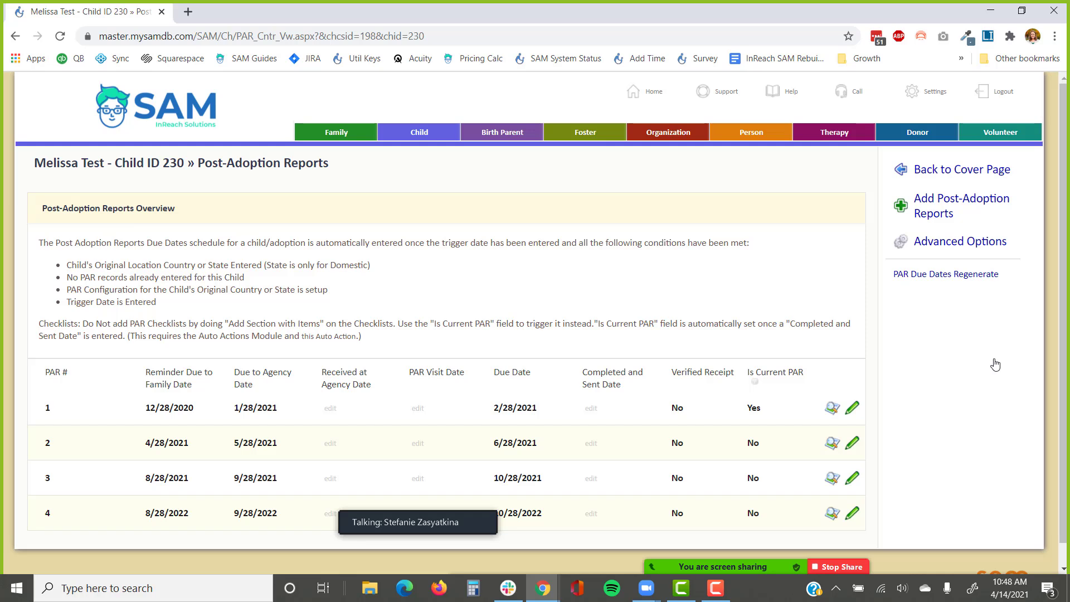
{"action": "scroll", "coordinate": [977, 363], "scroll_direction": "down", "scroll_amount": 2}
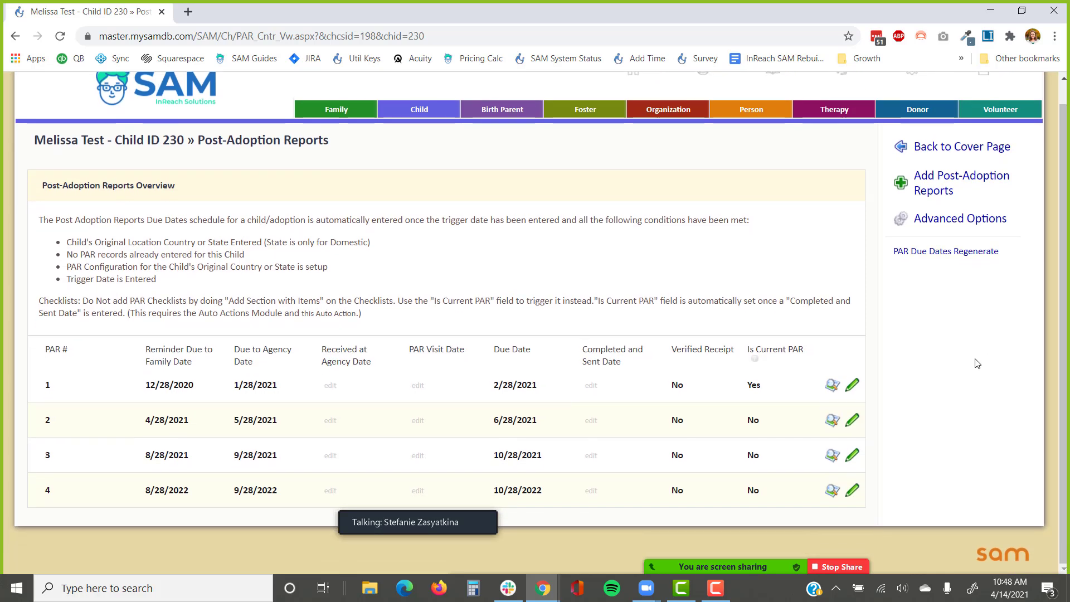
{"action": "left_click", "coordinate": [832, 387]}
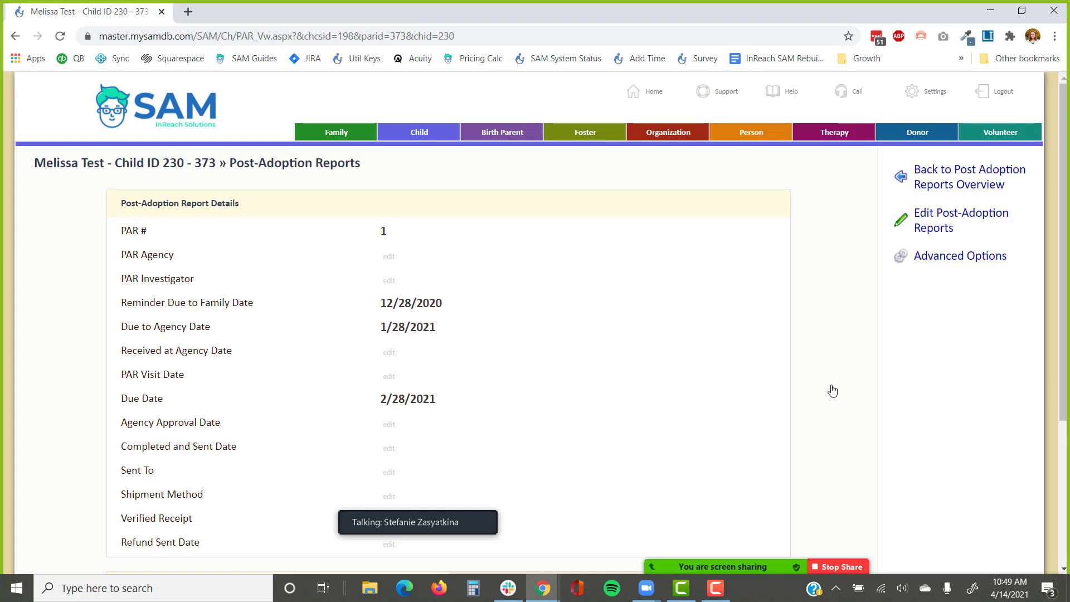
{"action": "left_click", "coordinate": [16, 37]}
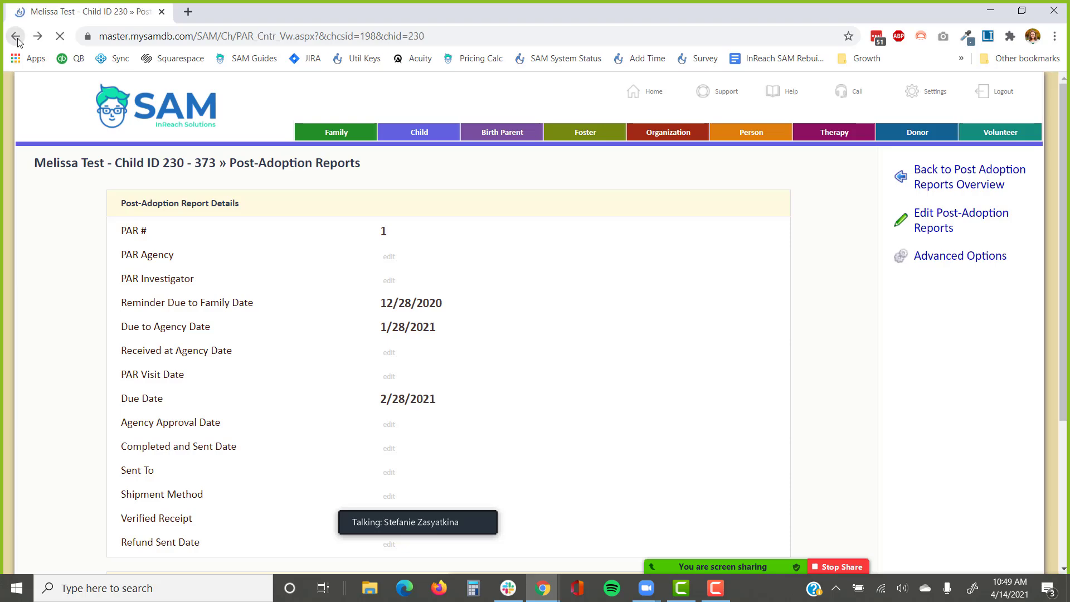
Return to the Child Cover Page and review its Milestones and Client Sibling Linking sections.
{"action": "left_click", "coordinate": [938, 148]}
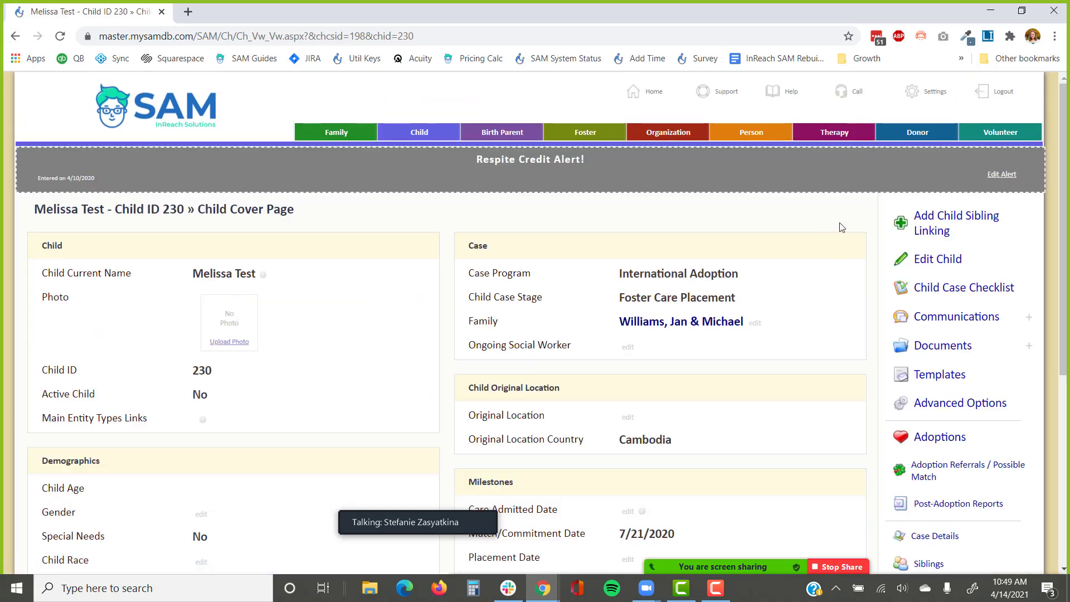
{"action": "scroll", "coordinate": [841, 385], "scroll_direction": "down", "scroll_amount": 5}
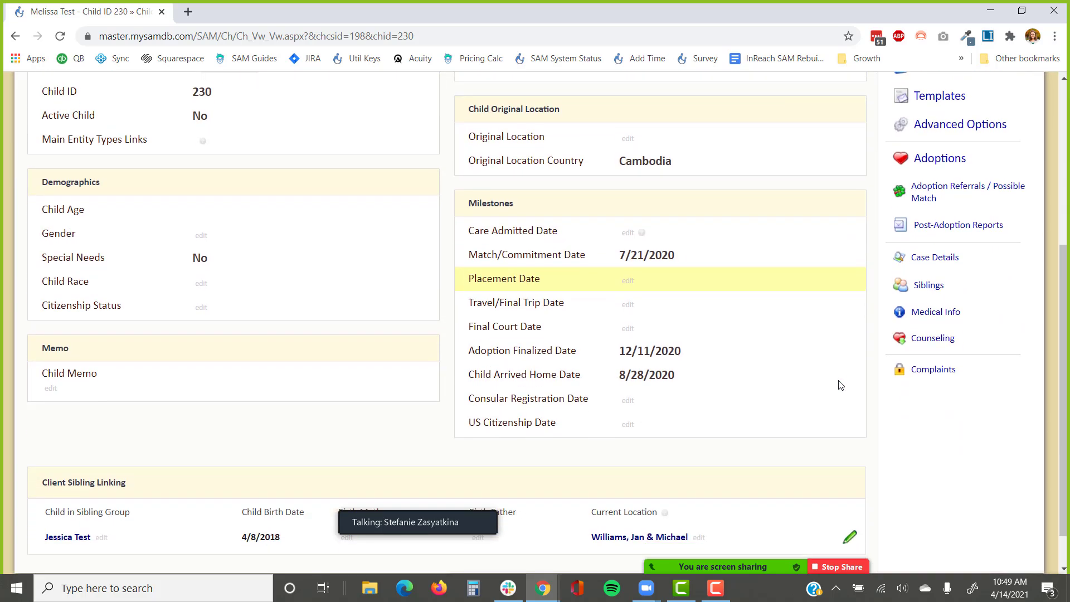
{"action": "scroll", "coordinate": [841, 385], "scroll_direction": "up", "scroll_amount": 5}
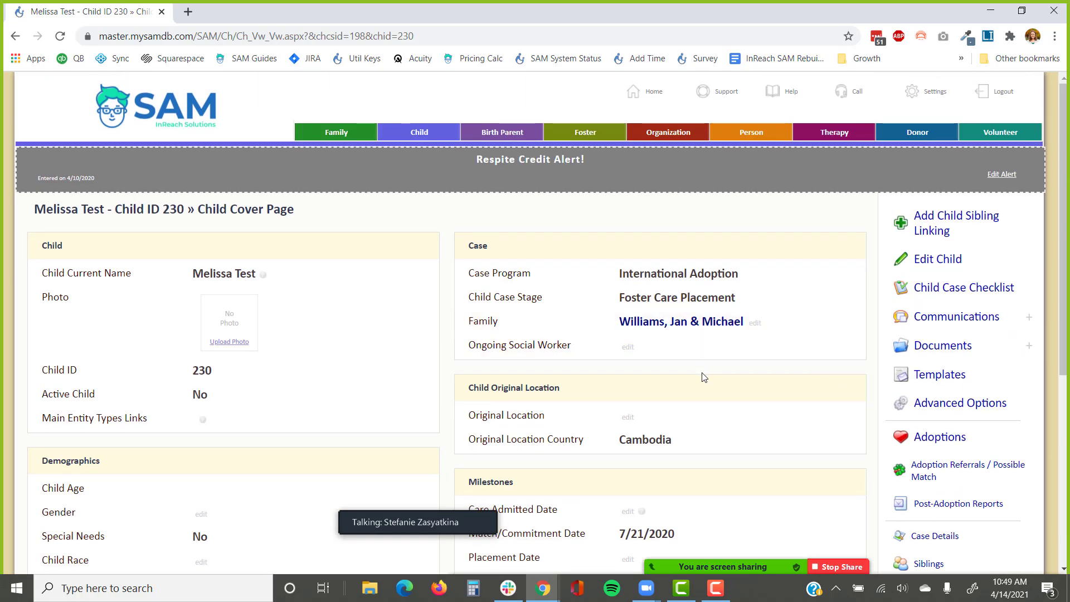
Search the Birth Parent section for the birth mother by last name and open her record.
{"action": "left_click", "coordinate": [528, 137]}
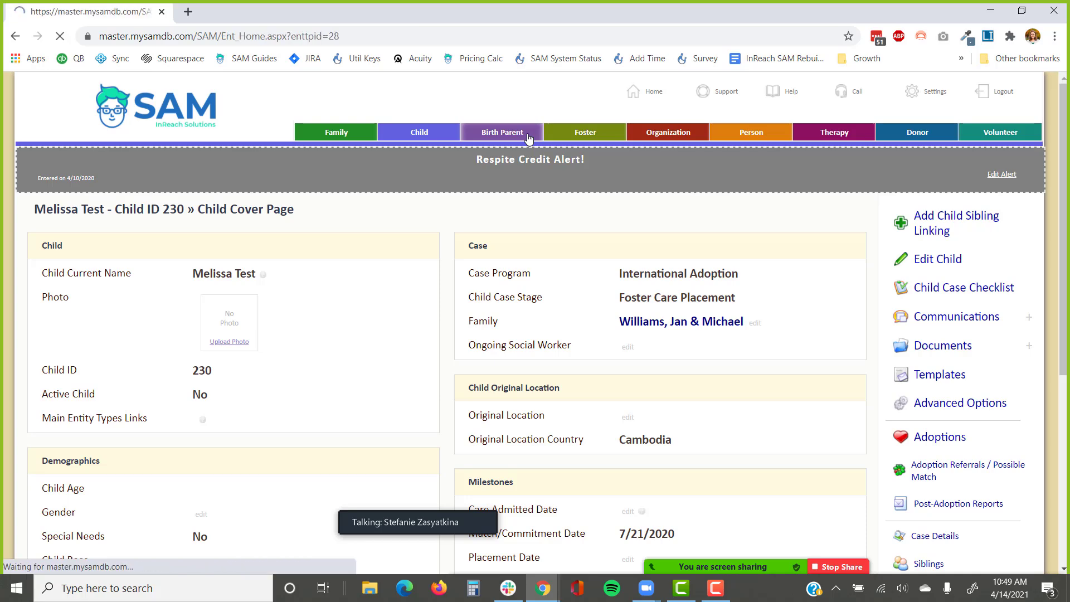
{"action": "type", "text": "co"}
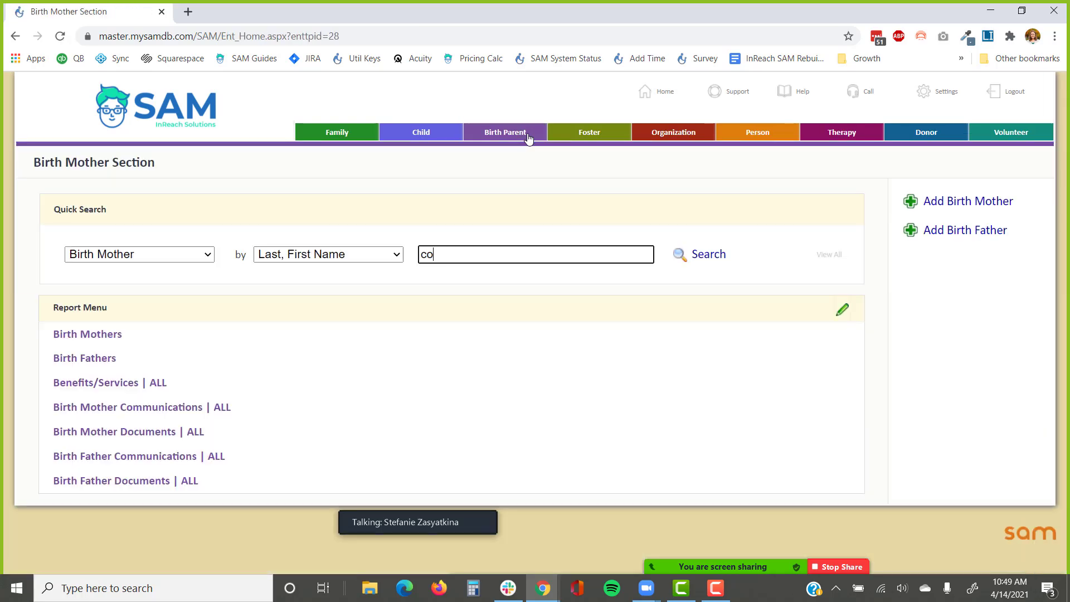
{"action": "type", "text": "rning"}
{"action": "key", "text": "Return"}
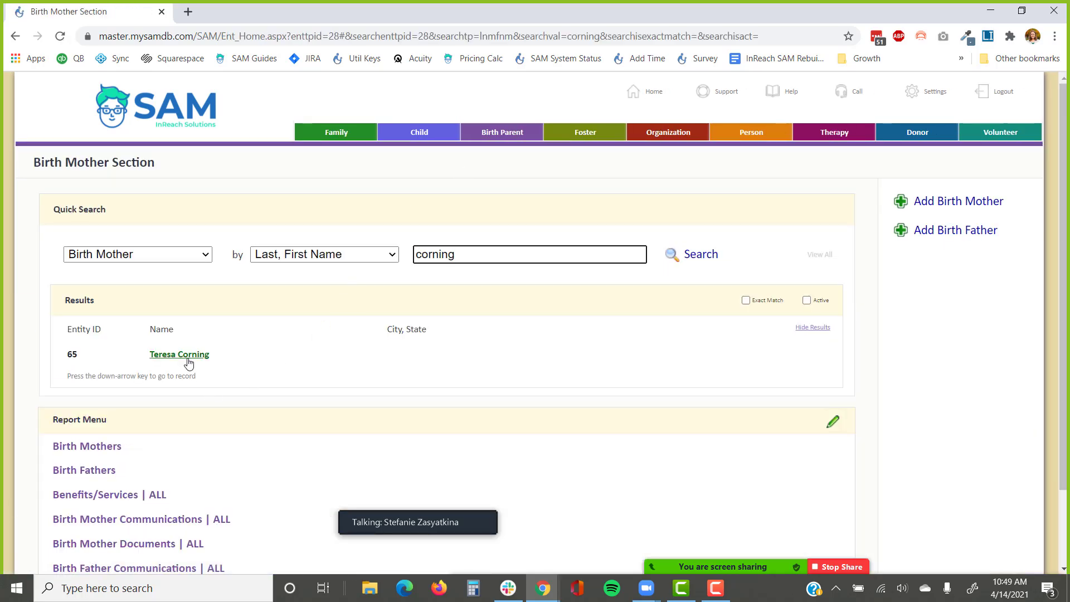
{"action": "left_click", "coordinate": [189, 363]}
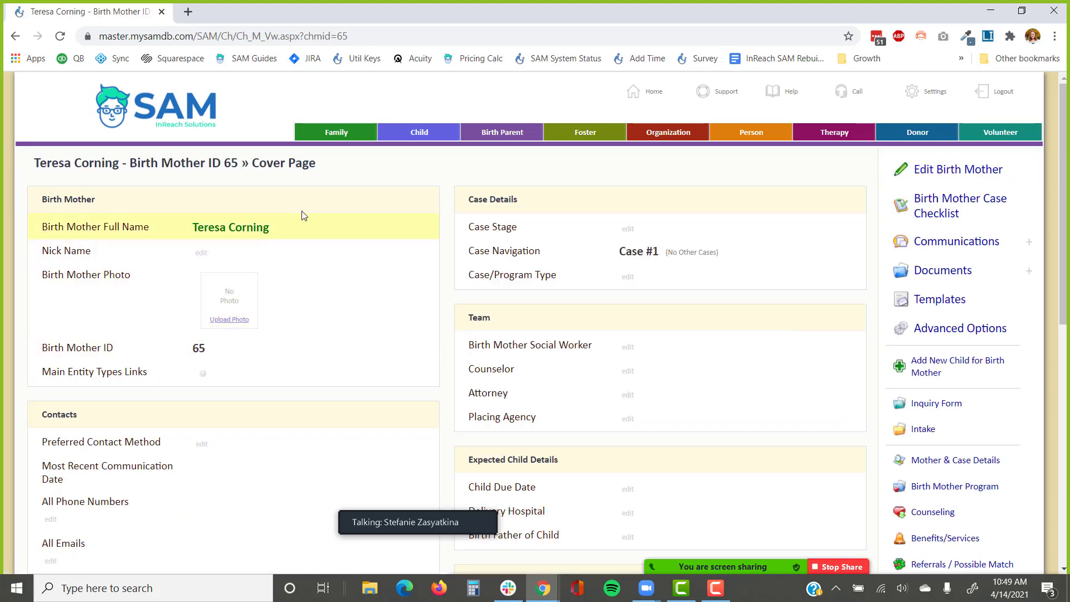
Start a new Benefits/Services record for the birth mother and view the available Service/Benefit Type options.
{"action": "scroll", "coordinate": [352, 413], "scroll_direction": "down", "scroll_amount": 1}
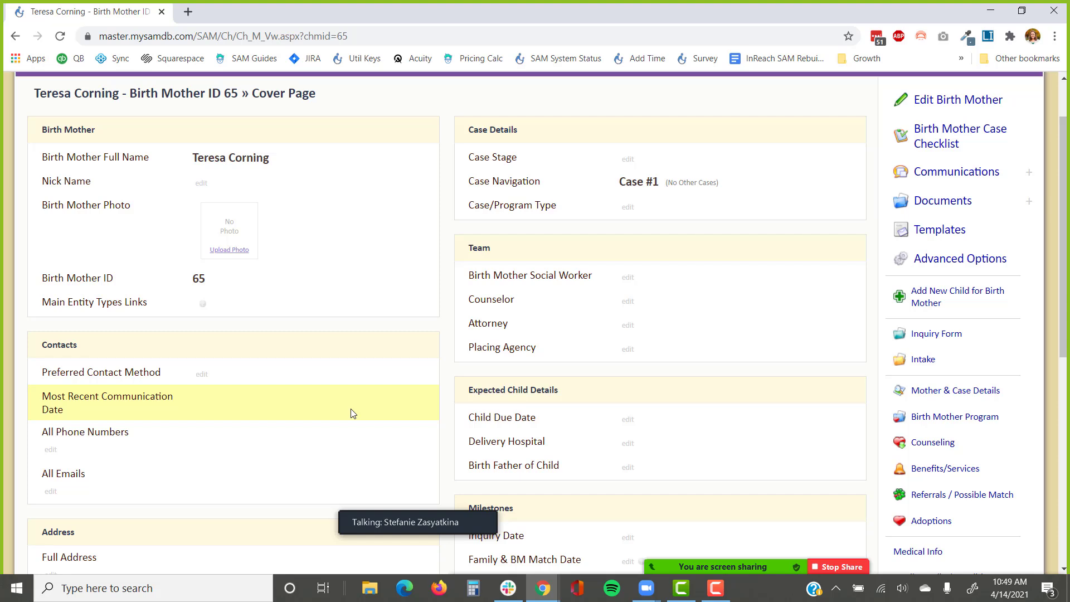
{"action": "left_click", "coordinate": [947, 475]}
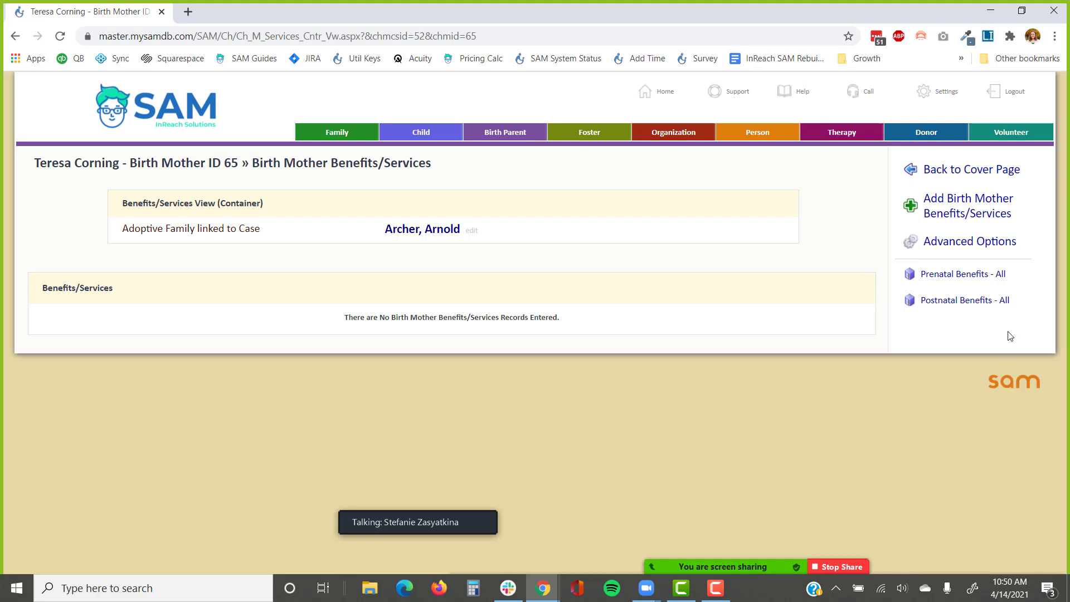
{"action": "left_click", "coordinate": [933, 214]}
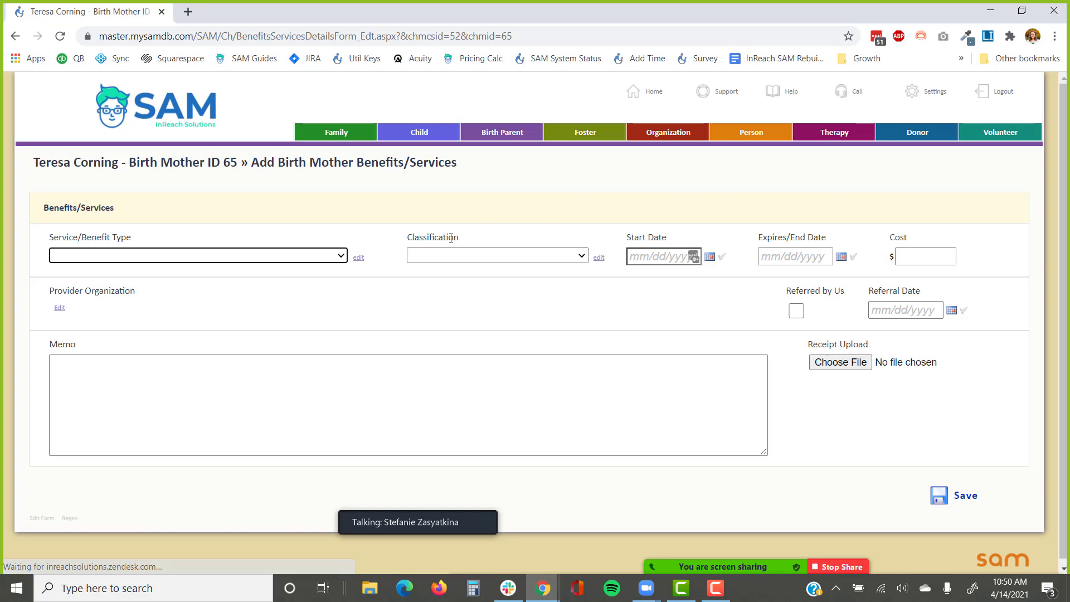
{"action": "left_click", "coordinate": [325, 255]}
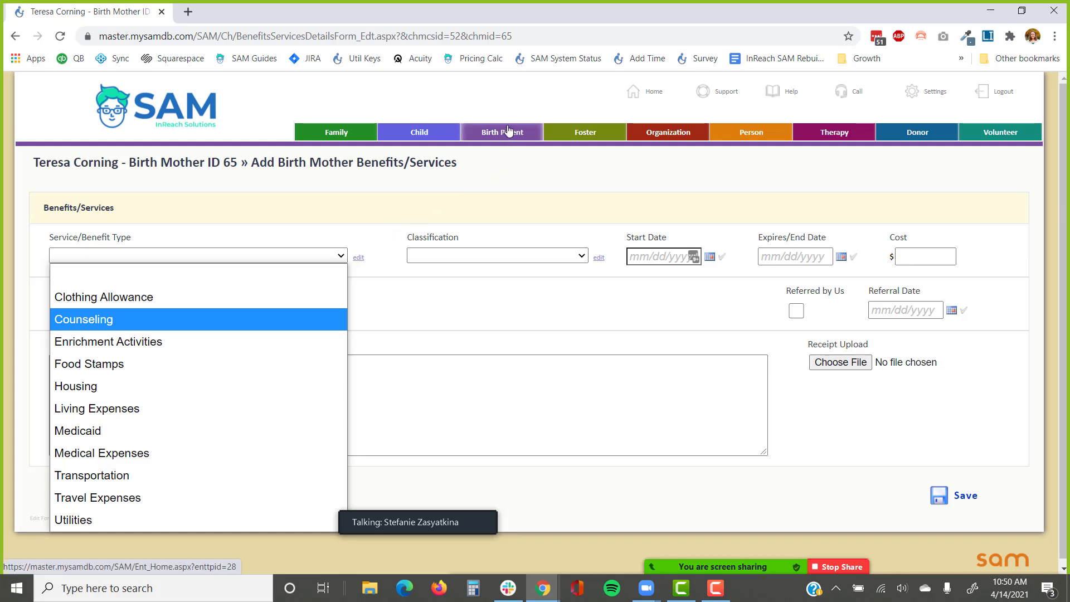
Search the Foster section by the family's last name and open the first matching foster family.
{"action": "left_click", "coordinate": [602, 132]}
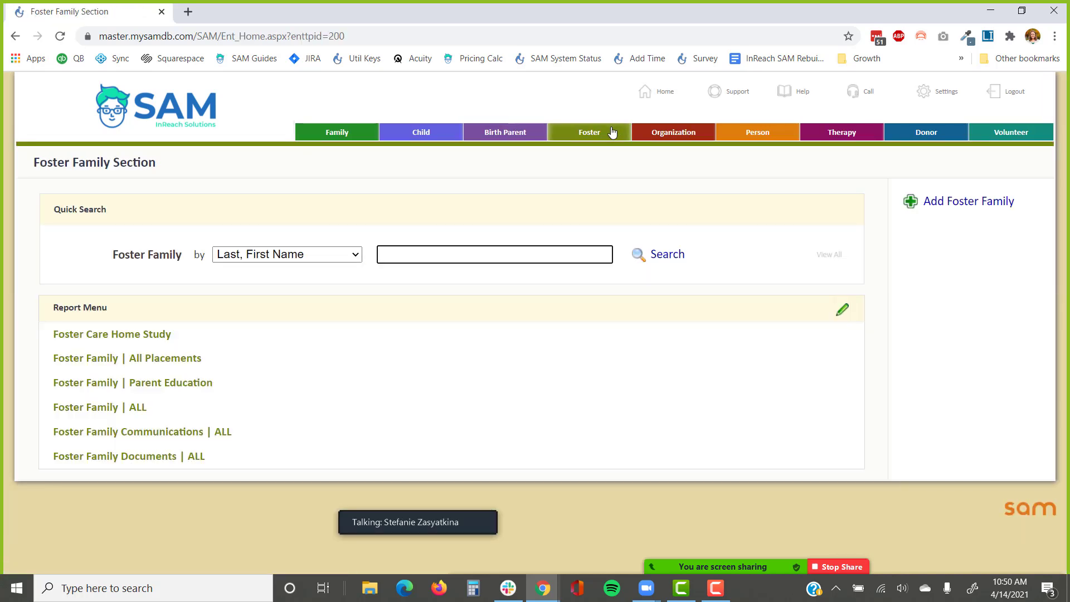
{"action": "type", "text": "williams"}
{"action": "key", "text": "Return"}
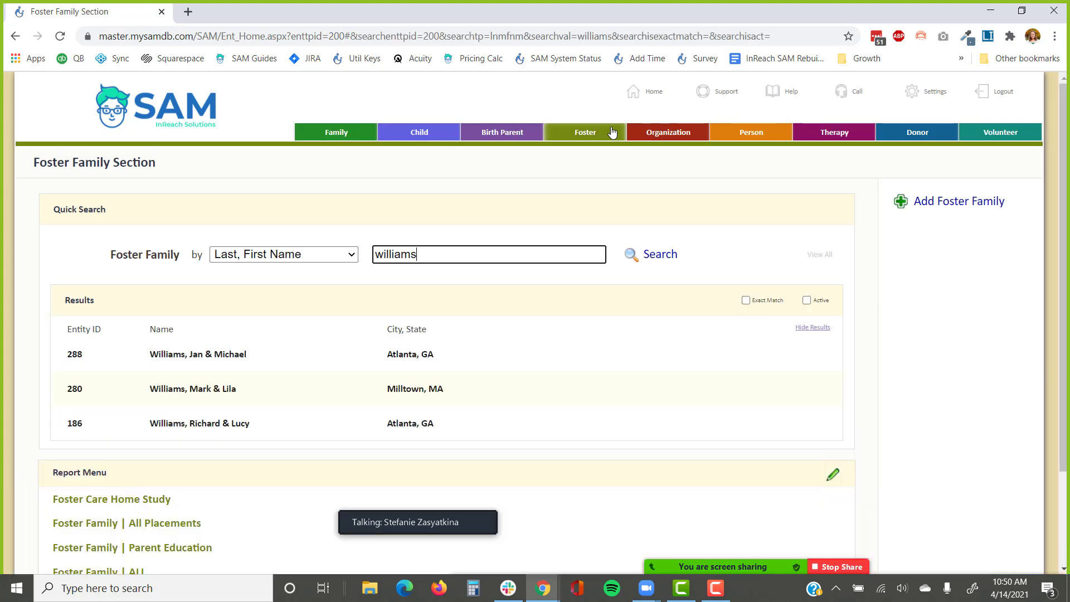
{"action": "left_click", "coordinate": [238, 355]}
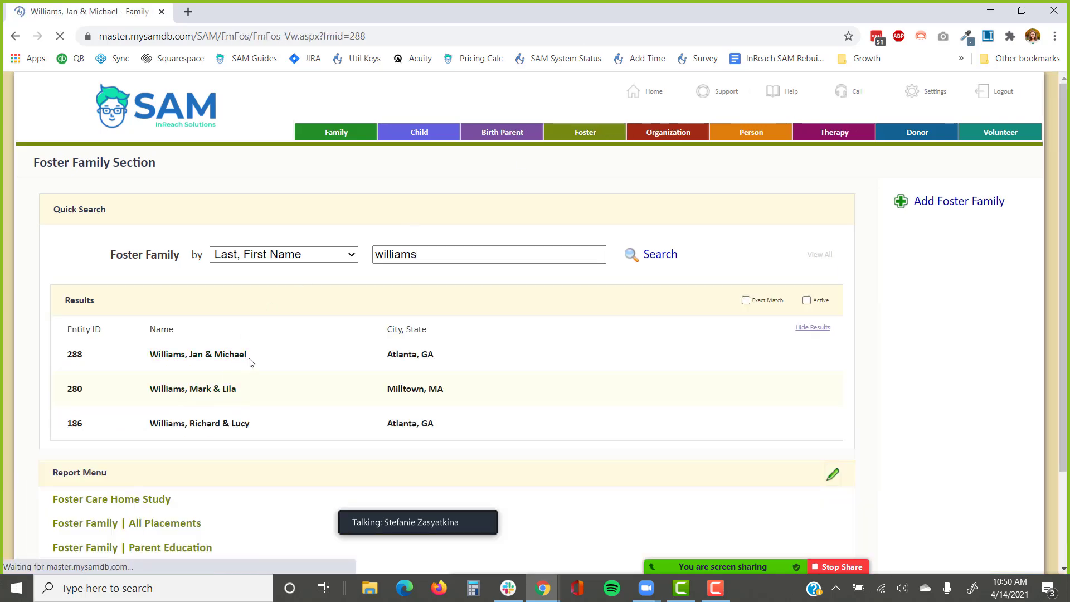
Review the foster family's Placements and placement statistics, then return to the cover page.
{"action": "scroll", "coordinate": [310, 351], "scroll_direction": "down", "scroll_amount": 1}
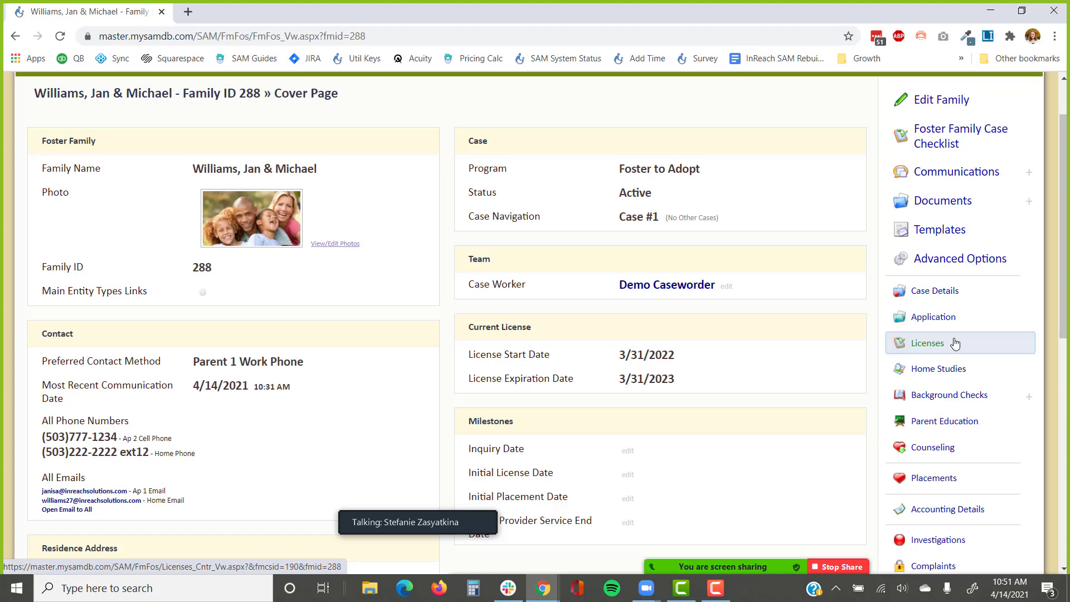
{"action": "scroll", "coordinate": [955, 344], "scroll_direction": "down", "scroll_amount": 1}
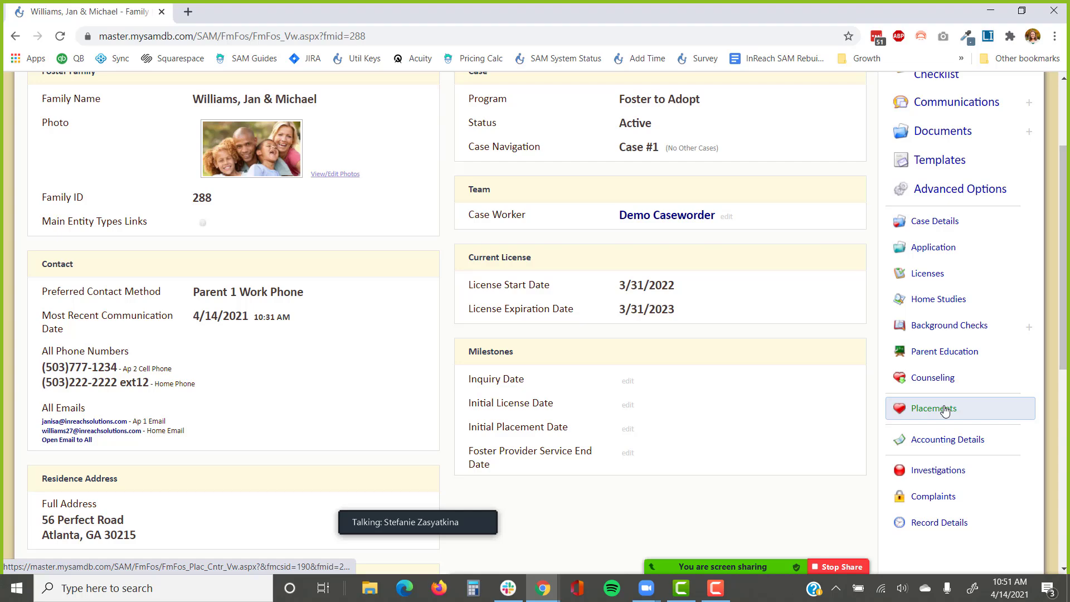
{"action": "left_click", "coordinate": [945, 410]}
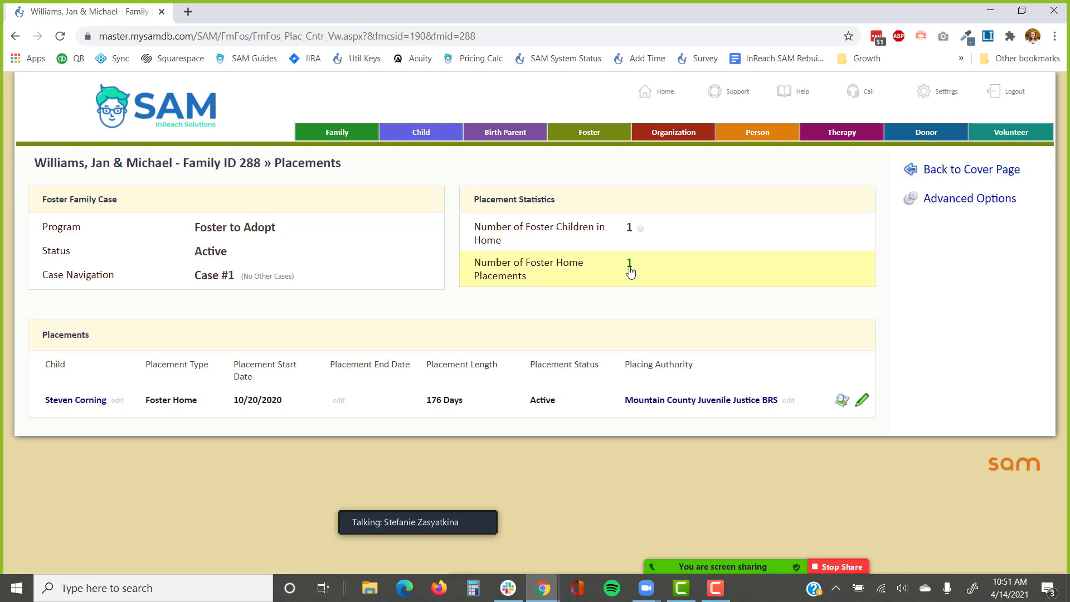
{"action": "left_click", "coordinate": [918, 170]}
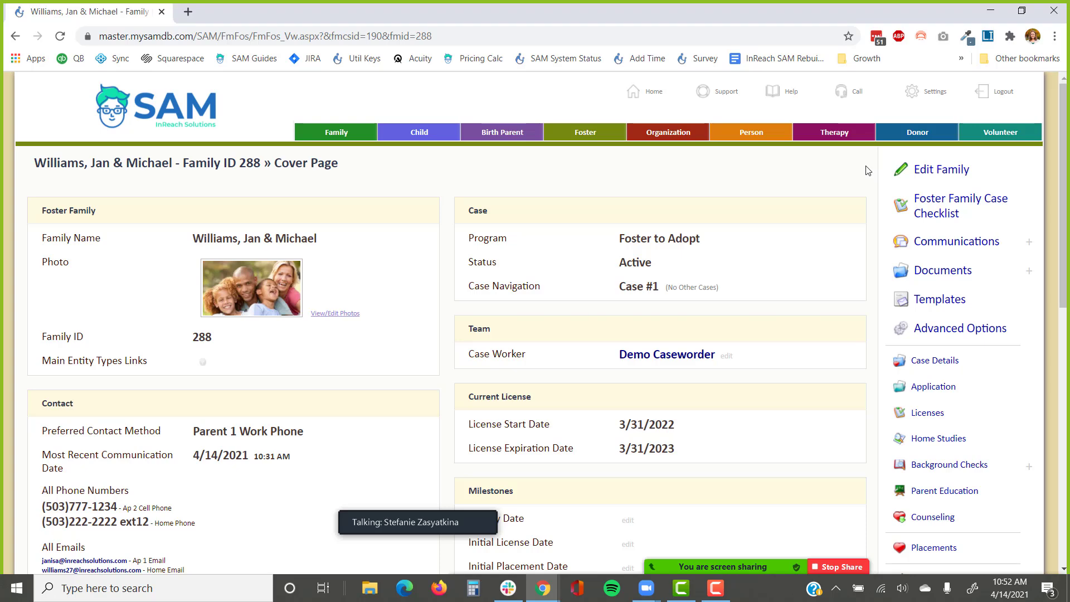
Review the cover page's Capacity and Placements sections and view the foster family's Parent Education training years.
{"action": "scroll", "coordinate": [833, 227], "scroll_direction": "down", "scroll_amount": 5}
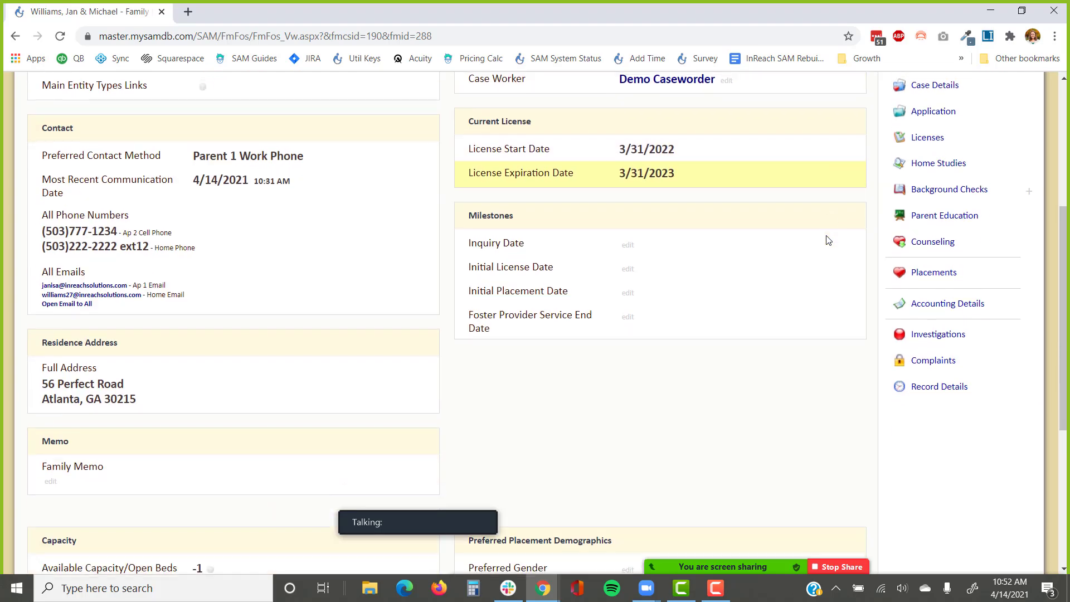
{"action": "scroll", "coordinate": [824, 249], "scroll_direction": "down", "scroll_amount": 5}
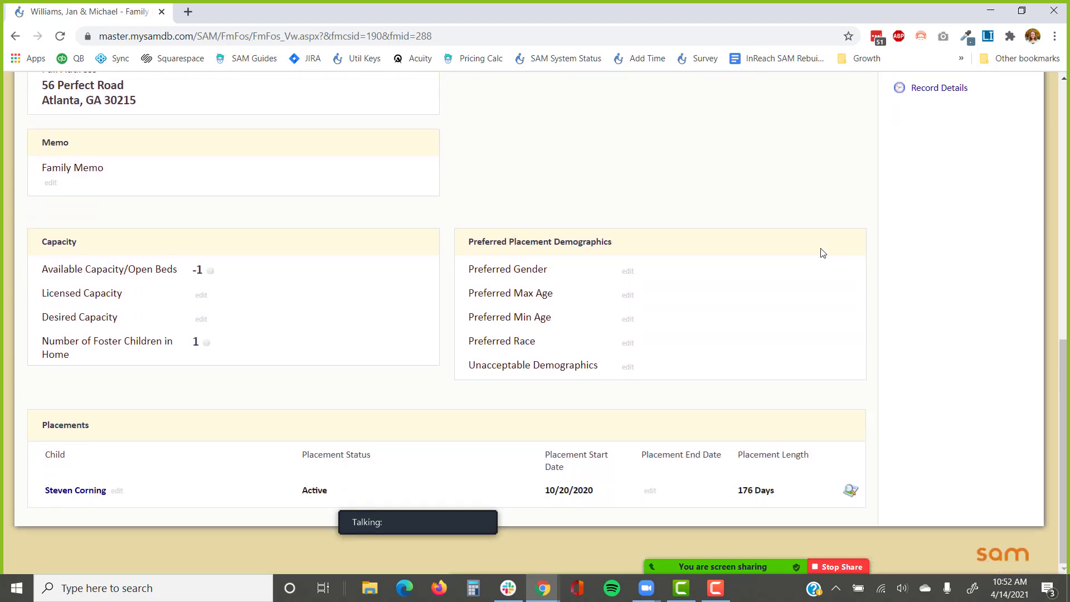
{"action": "scroll", "coordinate": [823, 253], "scroll_direction": "up", "scroll_amount": 5}
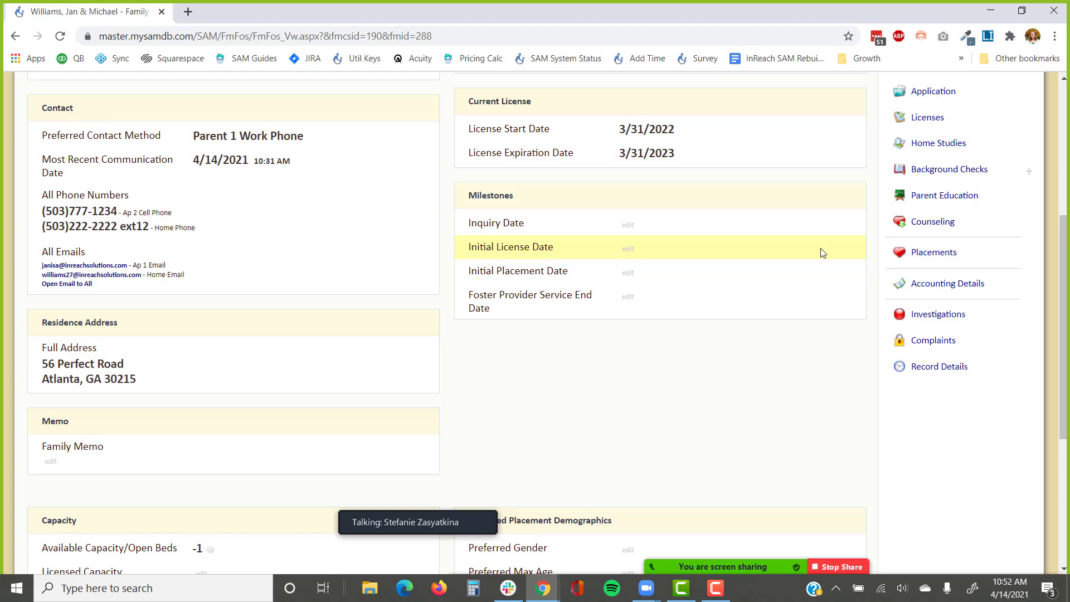
{"action": "left_click", "coordinate": [936, 195]}
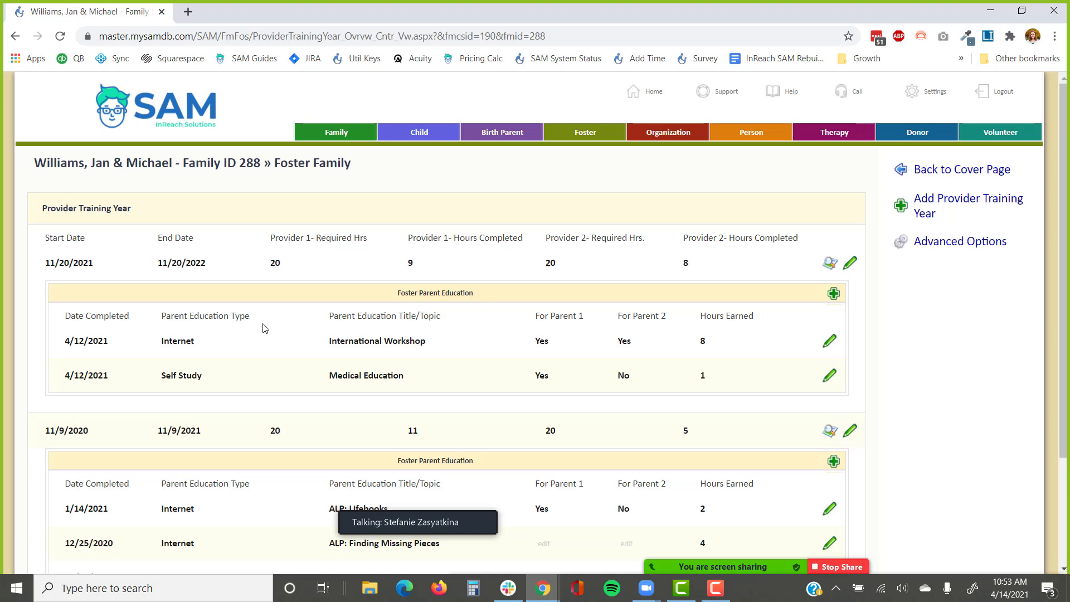
{"action": "left_click", "coordinate": [914, 177]}
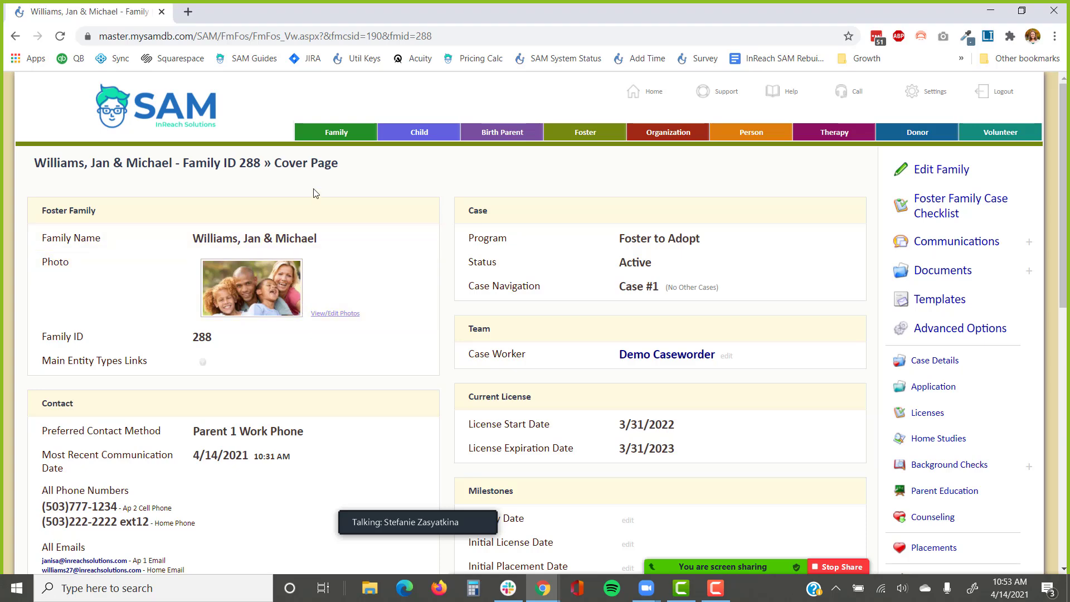
Search the Family section by the family's last name.
{"action": "left_click", "coordinate": [341, 134]}
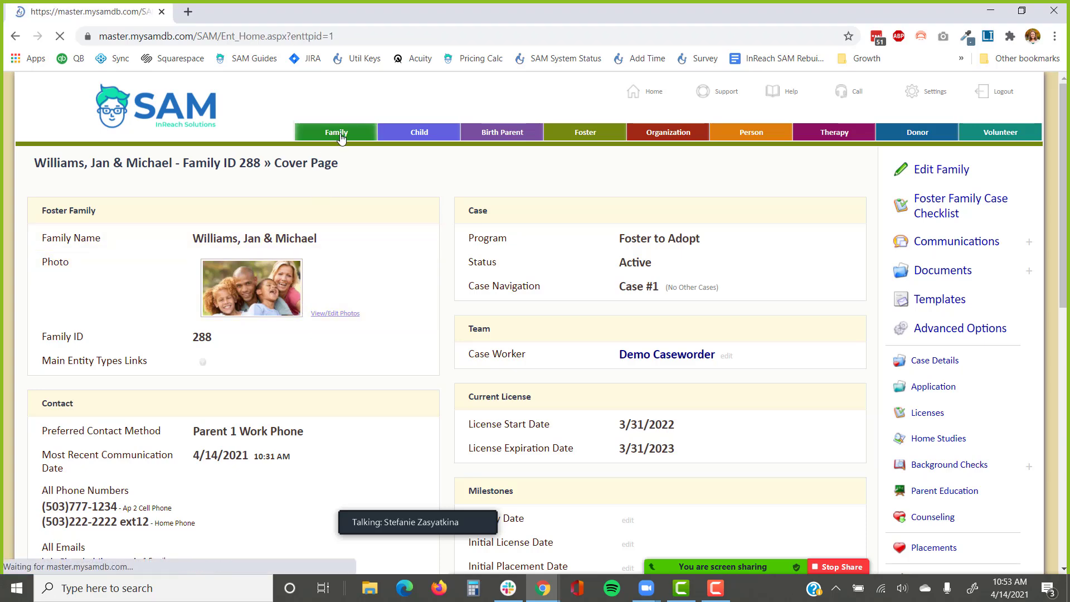
{"action": "type", "text": "williams"}
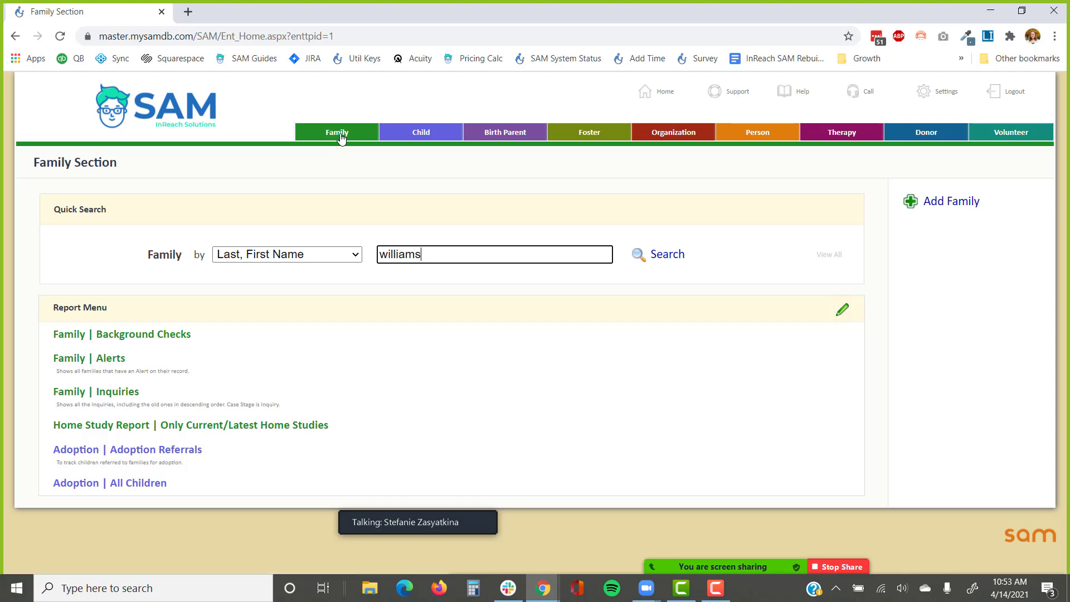
{"action": "key", "text": "Return"}
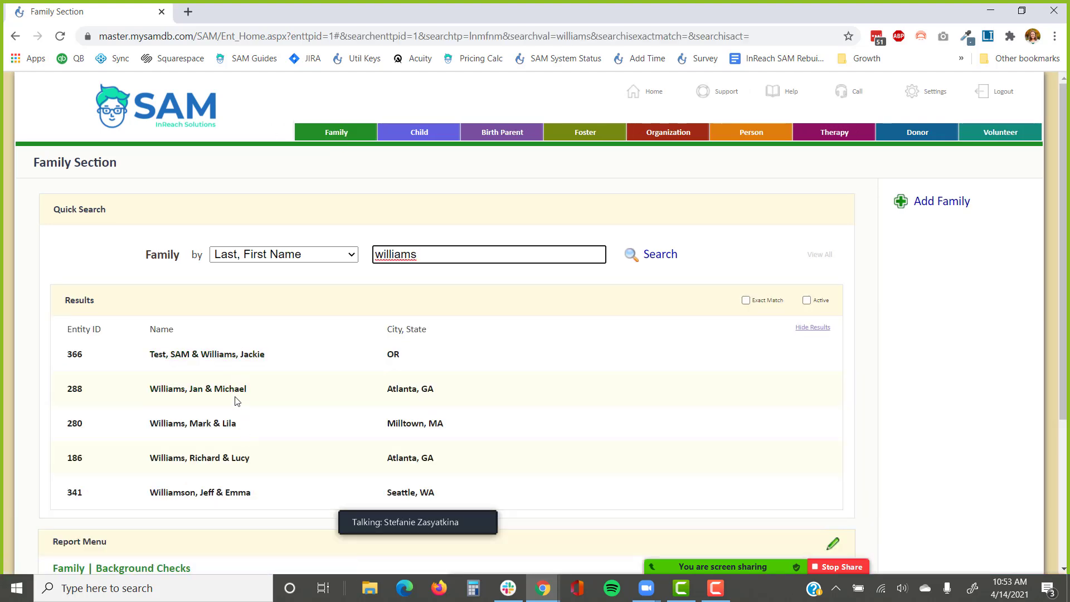
Open the second family in the results and the Seattle, WA family, each in its own new browser tab.
{"action": "right_click", "coordinate": [236, 386]}
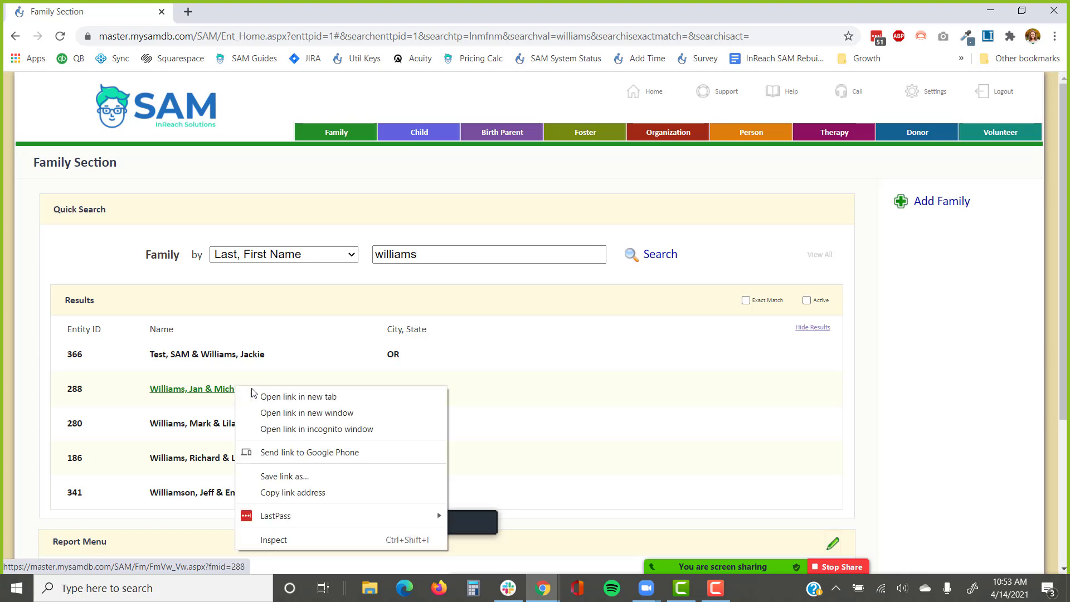
{"action": "left_click", "coordinate": [253, 394]}
{"action": "right_click", "coordinate": [205, 494]}
{"action": "left_click", "coordinate": [268, 333]}
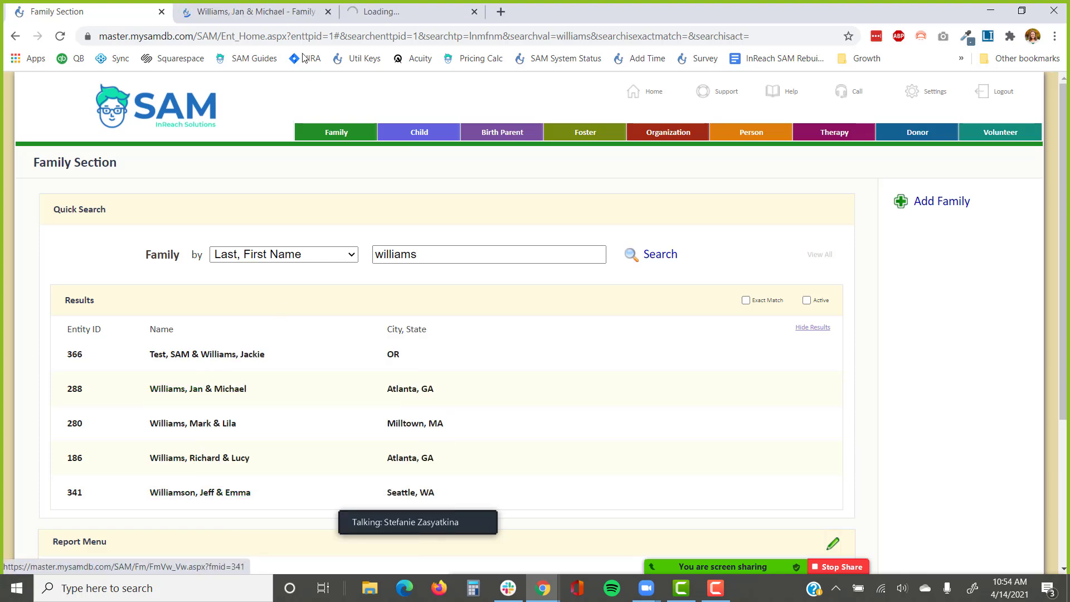
Look at the two opened family cover pages, and open the Milltown, MA and OR families from the results in new tabs.
{"action": "left_click", "coordinate": [282, 12]}
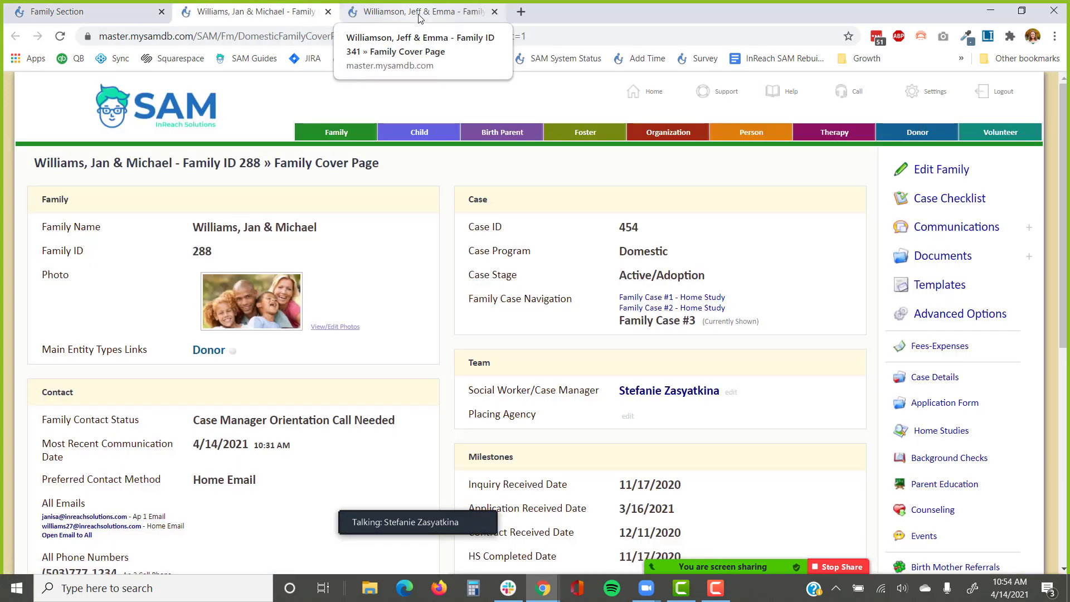
{"action": "left_click", "coordinate": [420, 12]}
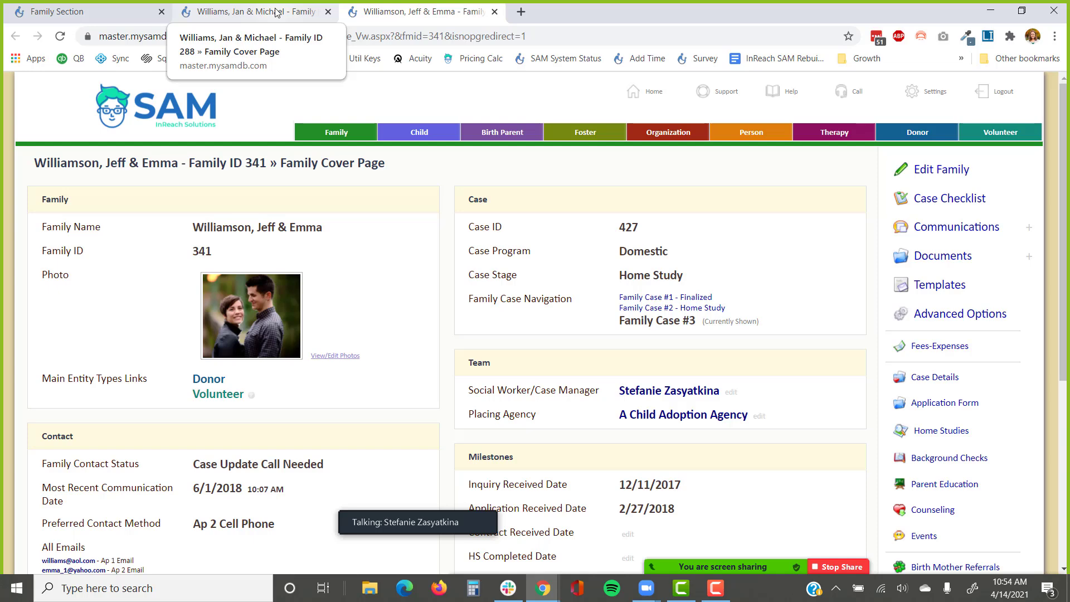
{"action": "left_click", "coordinate": [106, 16]}
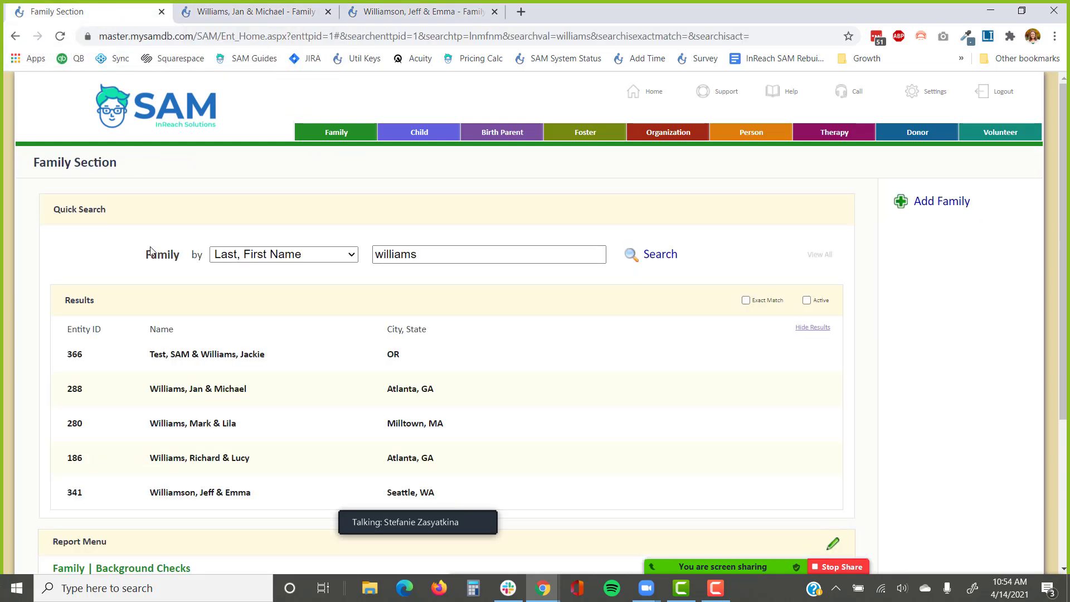
{"action": "right_click", "coordinate": [221, 425]}
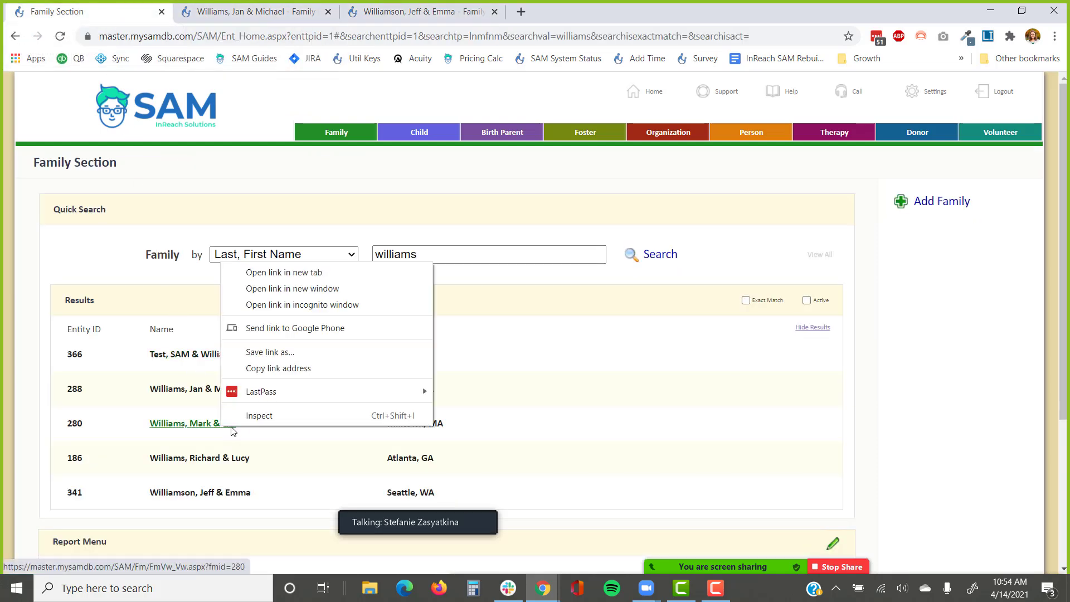
{"action": "left_click", "coordinate": [280, 273]}
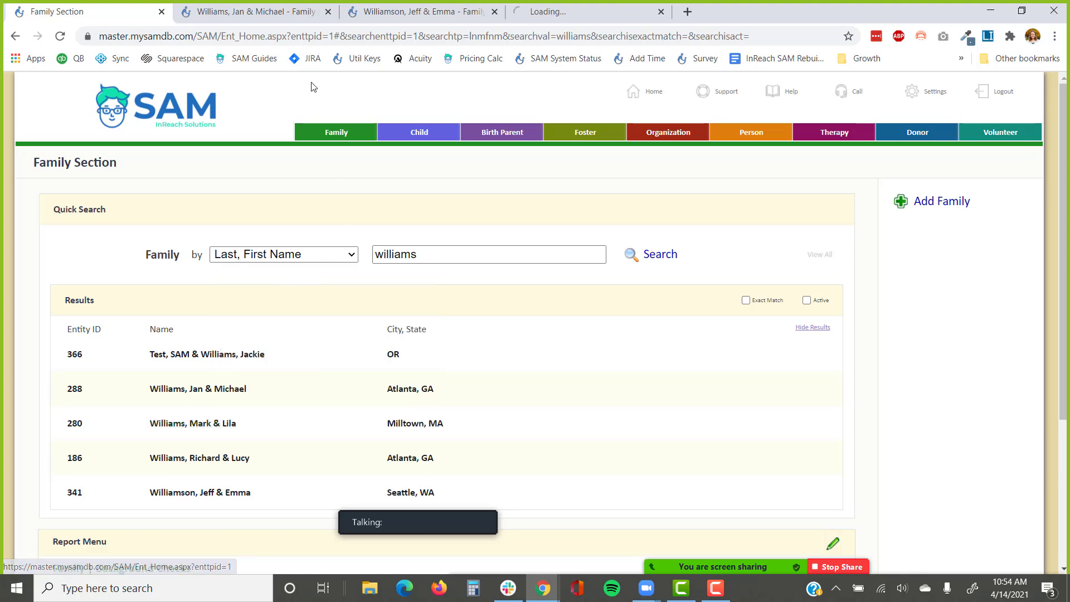
{"action": "right_click", "coordinate": [248, 358]}
{"action": "left_click", "coordinate": [290, 367]}
On the cover page of the first opened Atlanta, GA family, highlight Main Entity Types Links and open the linked Donor record.
{"action": "key", "text": "ctrl+Tab"}
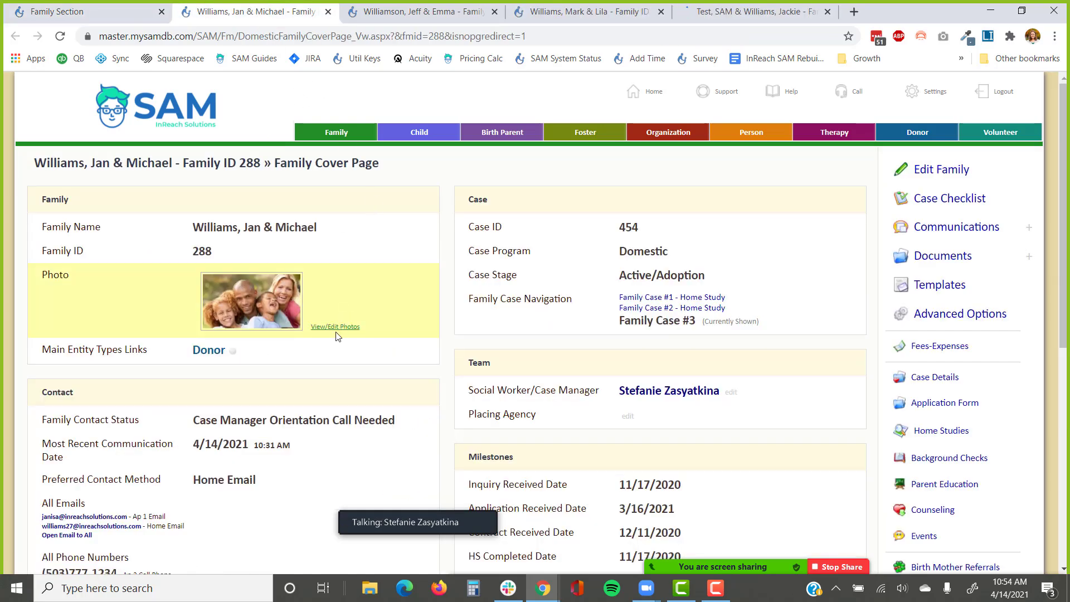
{"action": "left_click_drag", "start_coordinate": [180, 357], "coordinate": [46, 360]}
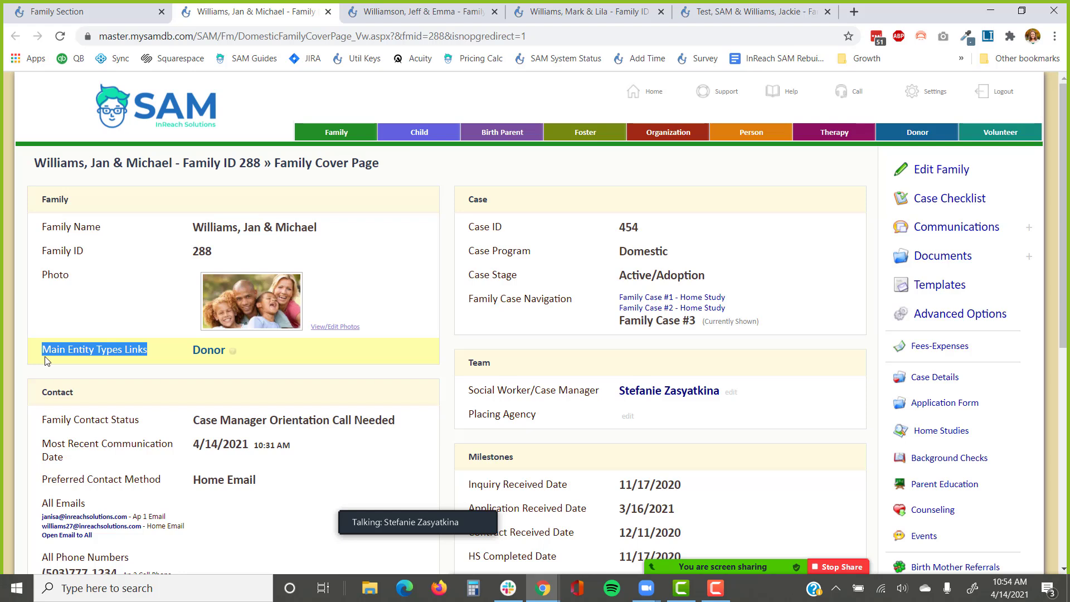
{"action": "left_click", "coordinate": [222, 352]}
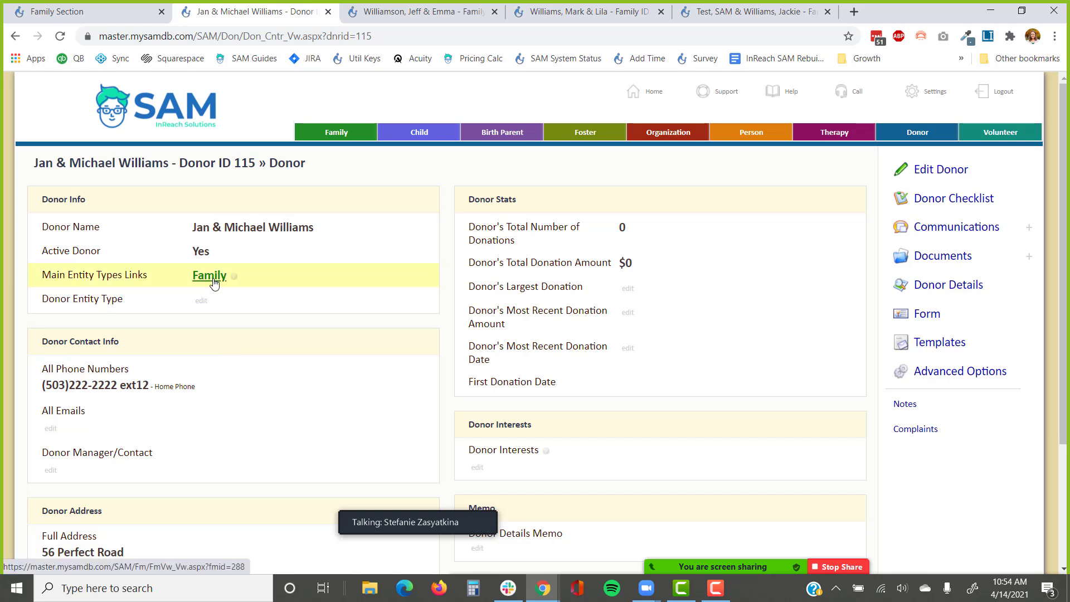
Expand the donor record's Advanced Options and examine the Merge Donor Record option.
{"action": "left_click", "coordinate": [947, 371]}
{"action": "scroll", "coordinate": [948, 312], "scroll_direction": "down", "scroll_amount": 3}
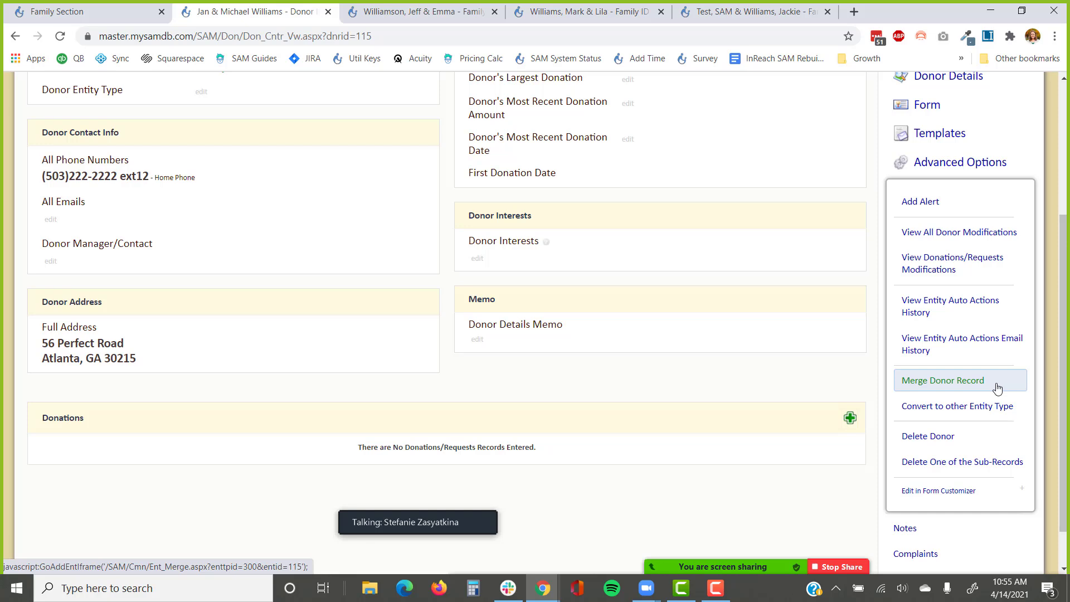
{"action": "left_click", "coordinate": [927, 380]}
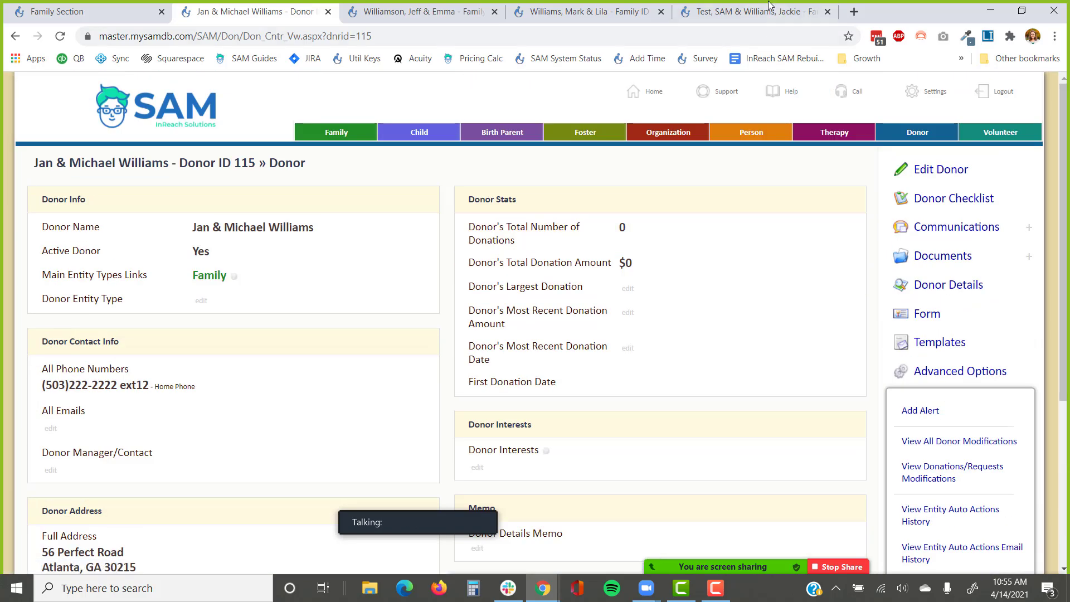
Look through the OR, Milltown, MA and Seattle, WA families in their open tabs.
{"action": "left_click", "coordinate": [769, 7]}
{"action": "left_click", "coordinate": [559, 8]}
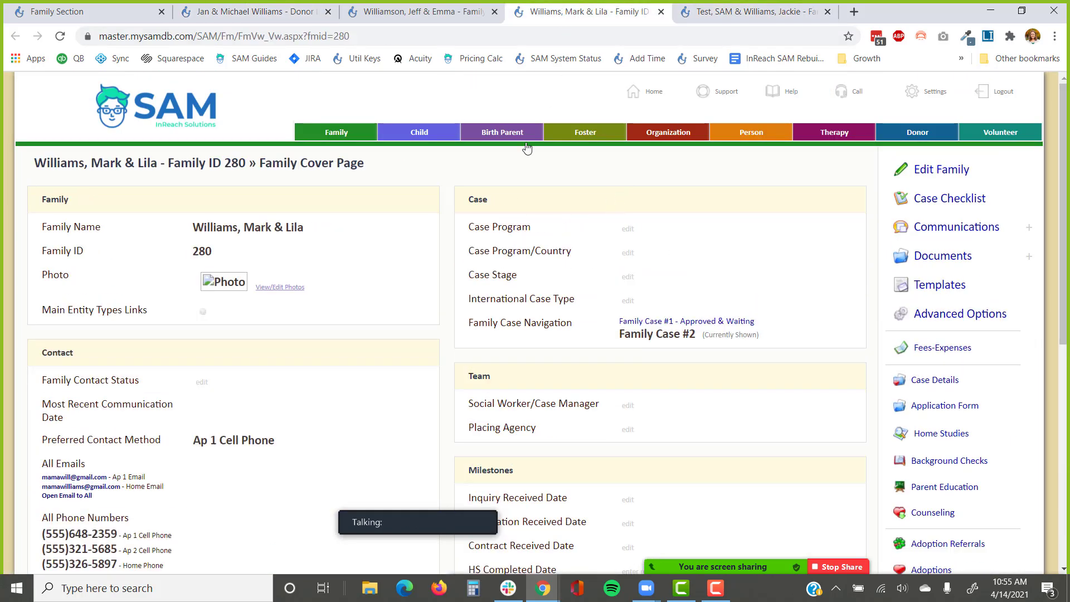
{"action": "left_click", "coordinate": [370, 17]}
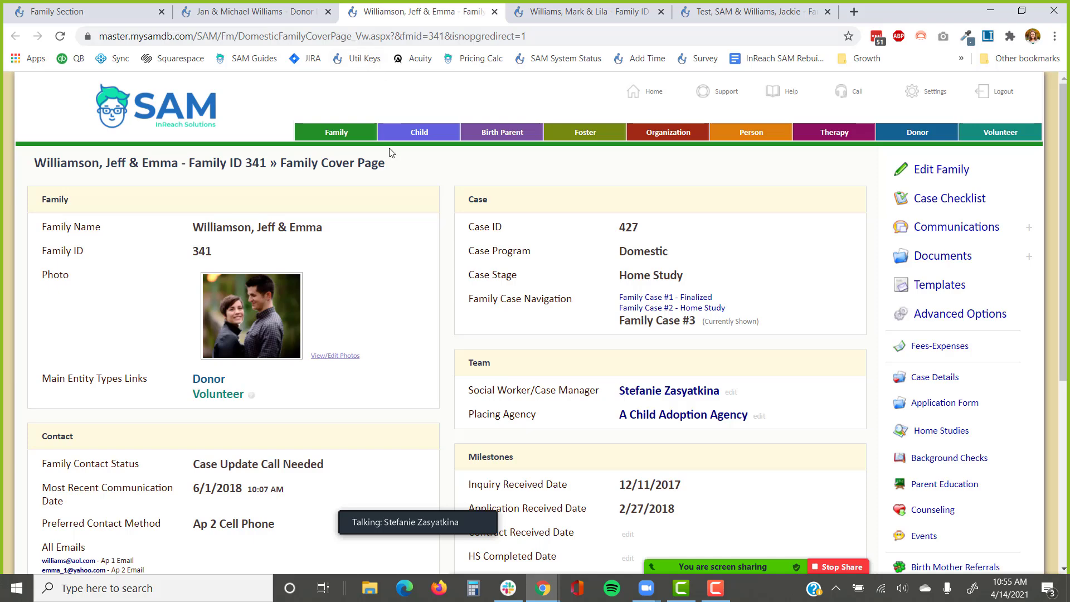
Close the donor record and all the family tabs, keeping only the Family Section search results open.
{"action": "left_click", "coordinate": [215, 8]}
{"action": "right_click", "coordinate": [215, 8]}
{"action": "left_click", "coordinate": [298, 195]}
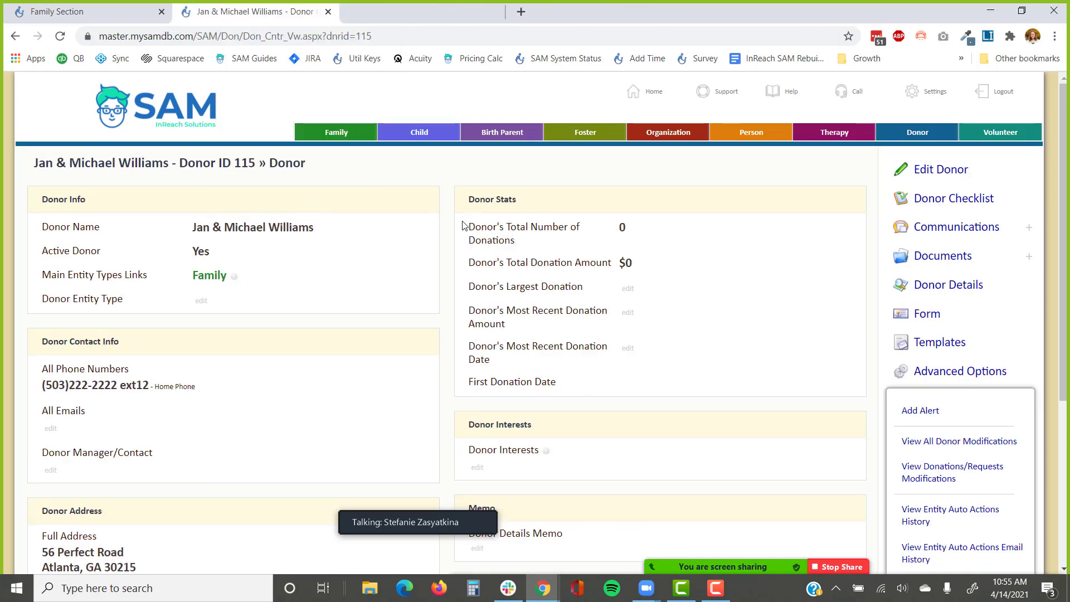
{"action": "scroll", "coordinate": [100, 418], "scroll_direction": "down", "scroll_amount": 5}
{"action": "scroll", "coordinate": [151, 290], "scroll_direction": "up", "scroll_amount": 5}
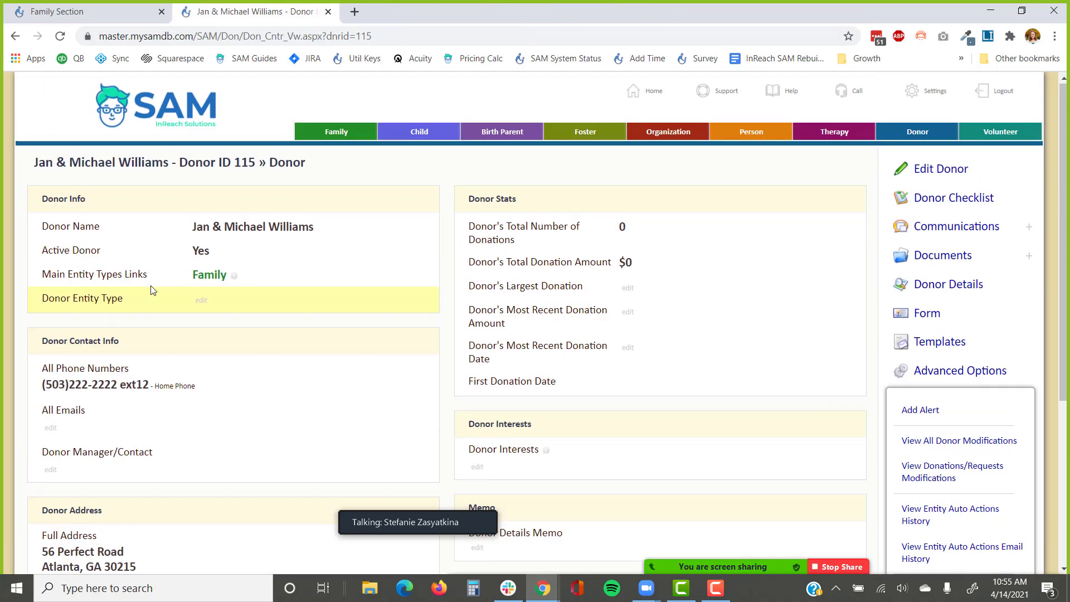
{"action": "left_click", "coordinate": [328, 12]}
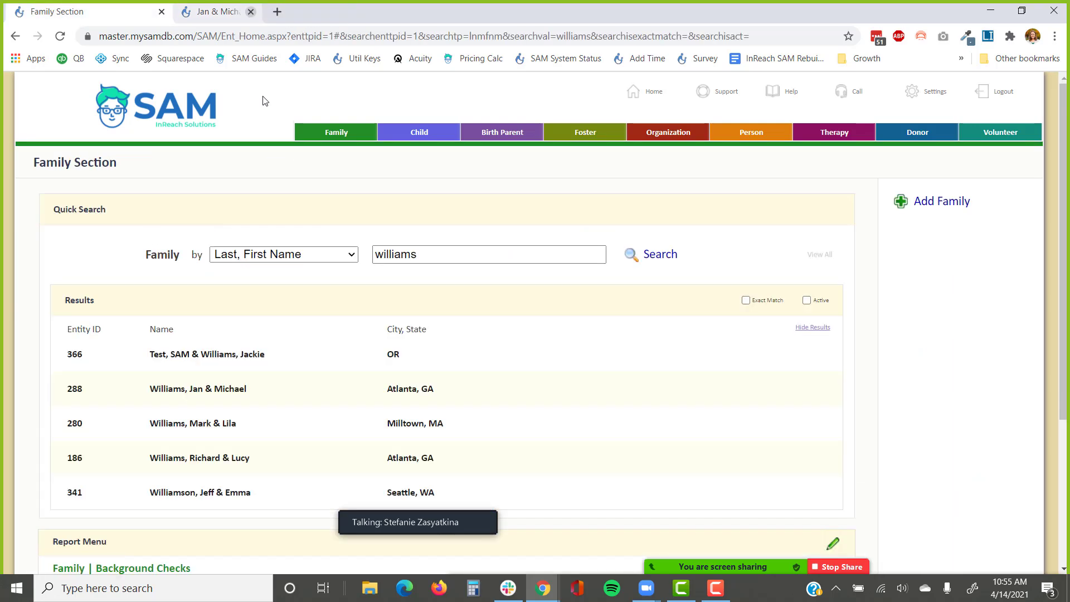
Open the second family in the search results and copy its Ap 1 Email address from the Contact section.
{"action": "left_click", "coordinate": [217, 390]}
{"action": "scroll", "coordinate": [140, 335], "scroll_direction": "down", "scroll_amount": 4}
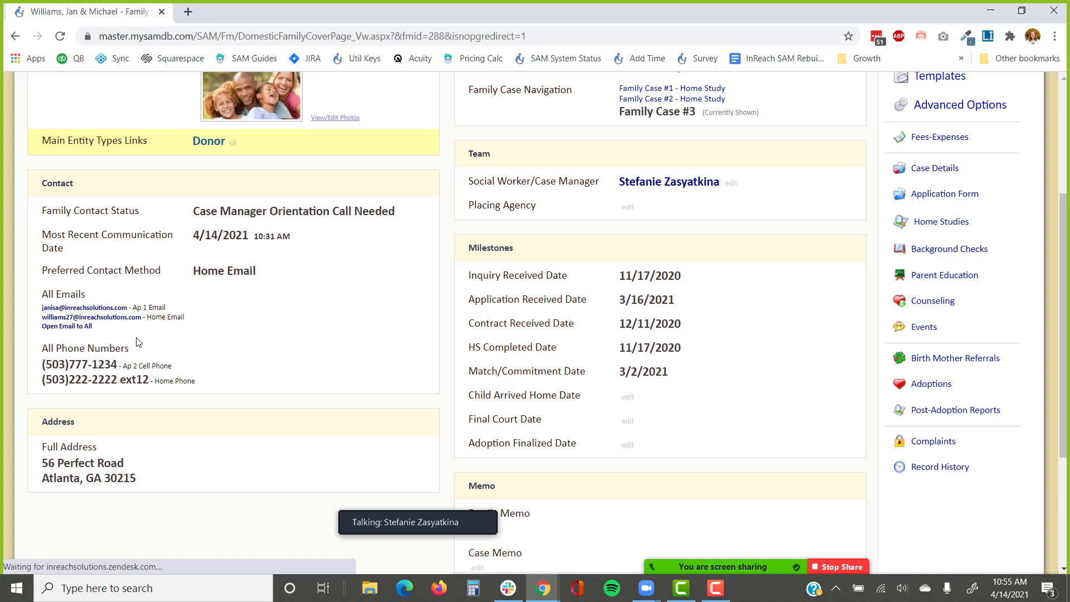
{"action": "right_click", "coordinate": [108, 316]}
{"action": "left_click", "coordinate": [167, 411]}
Open the system Settings in a new tab and launch the Family Portal form from Public Form Links.
{"action": "scroll", "coordinate": [829, 147], "scroll_direction": "up", "scroll_amount": 1}
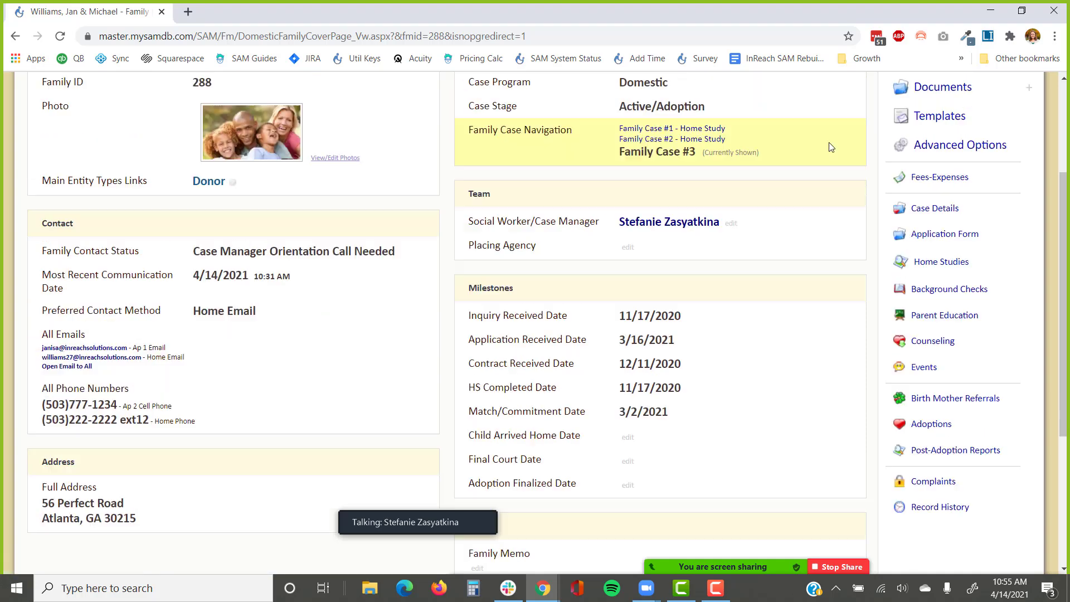
{"action": "scroll", "coordinate": [828, 143], "scroll_direction": "up", "scroll_amount": 3}
{"action": "left_click", "coordinate": [938, 99]}
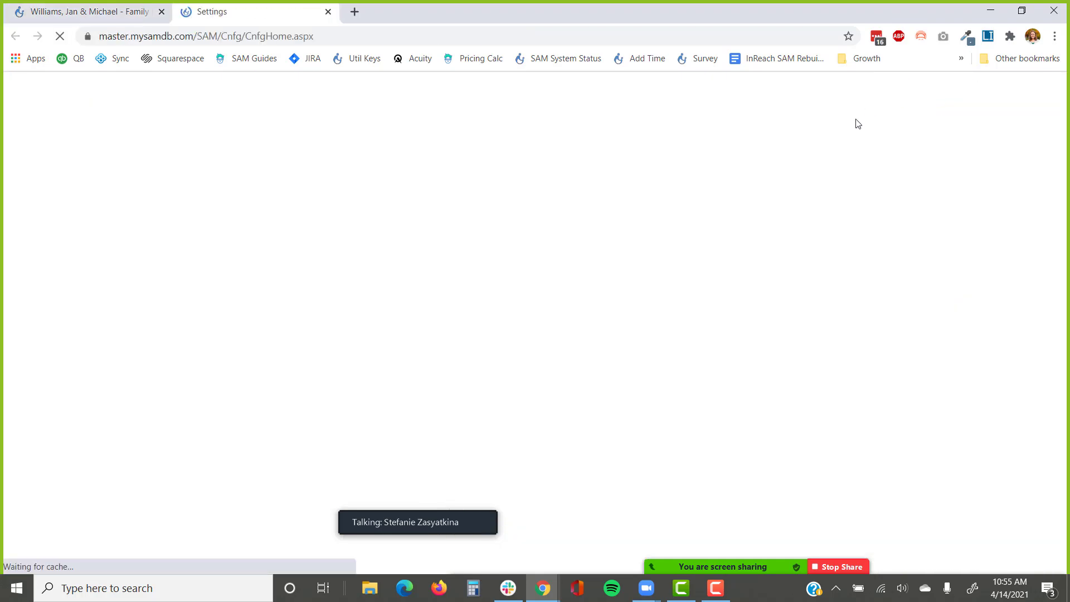
{"action": "scroll", "coordinate": [638, 340], "scroll_direction": "down", "scroll_amount": 2}
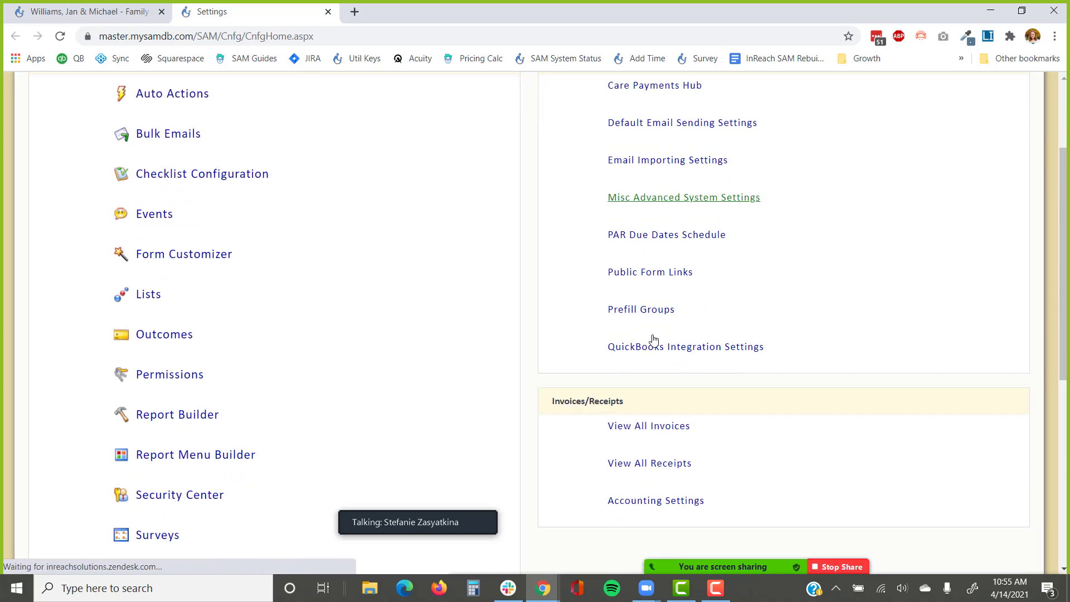
{"action": "left_click", "coordinate": [658, 273]}
{"action": "scroll", "coordinate": [659, 275], "scroll_direction": "down", "scroll_amount": 5}
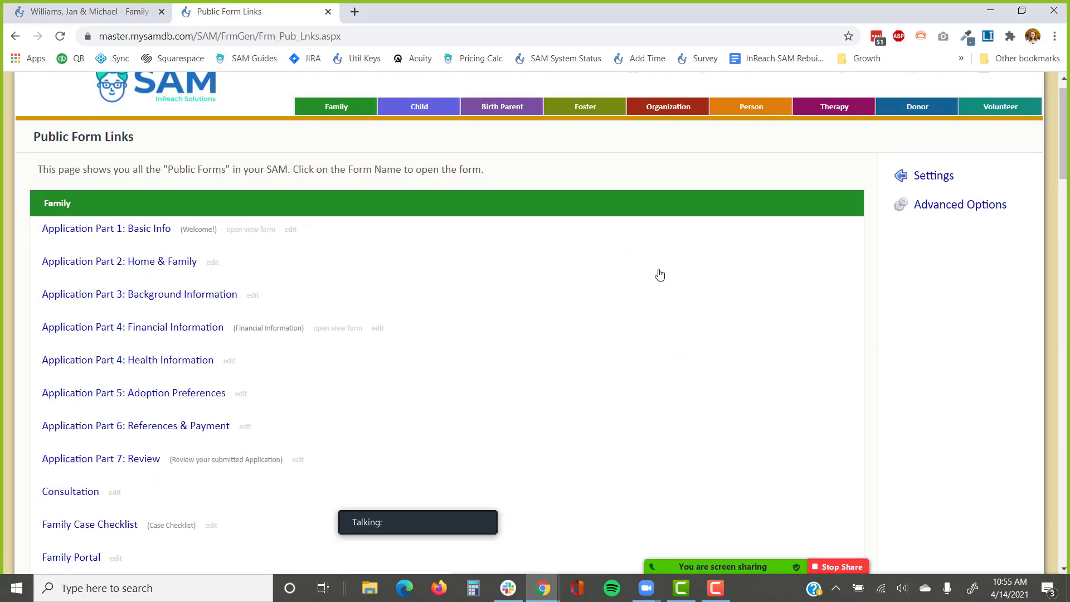
{"action": "left_click", "coordinate": [74, 308]}
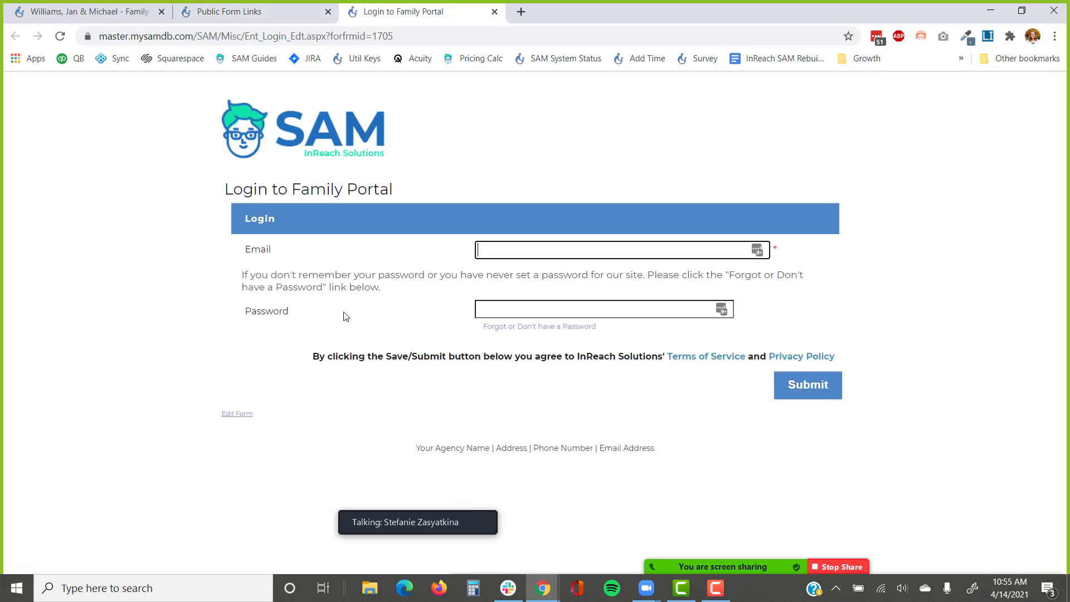
Log in to the Family Portal with the copied applicant email and the account password.
{"action": "left_click", "coordinate": [389, 40]}
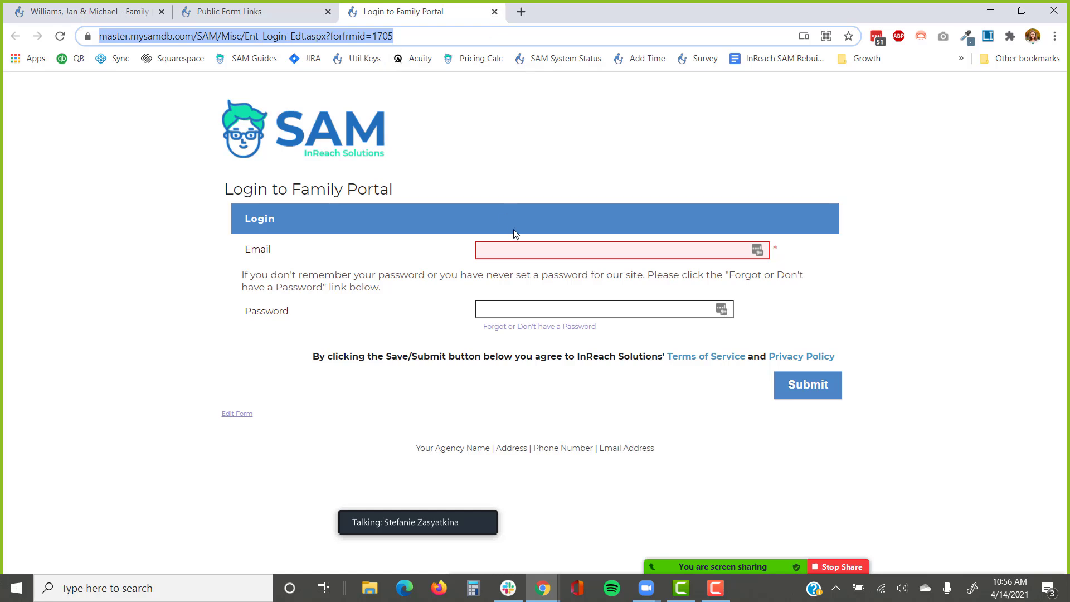
{"action": "left_click", "coordinate": [515, 250]}
{"action": "key", "text": "ctrl+v"}
{"action": "key", "text": "Tab"}
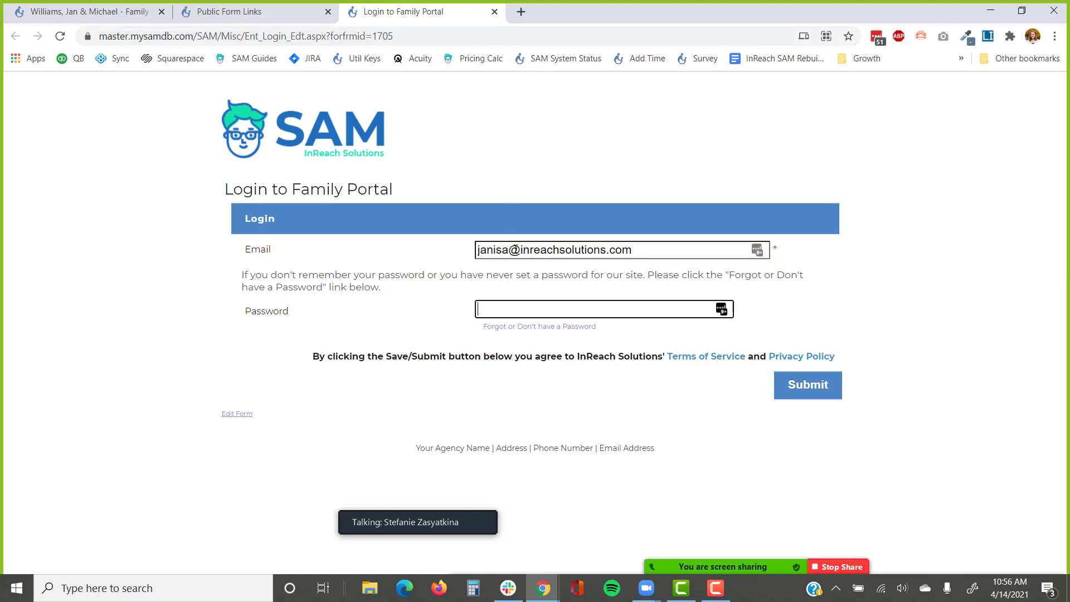
{"action": "type", "text": "•••••••••••"}
{"action": "left_click", "coordinate": [800, 388]}
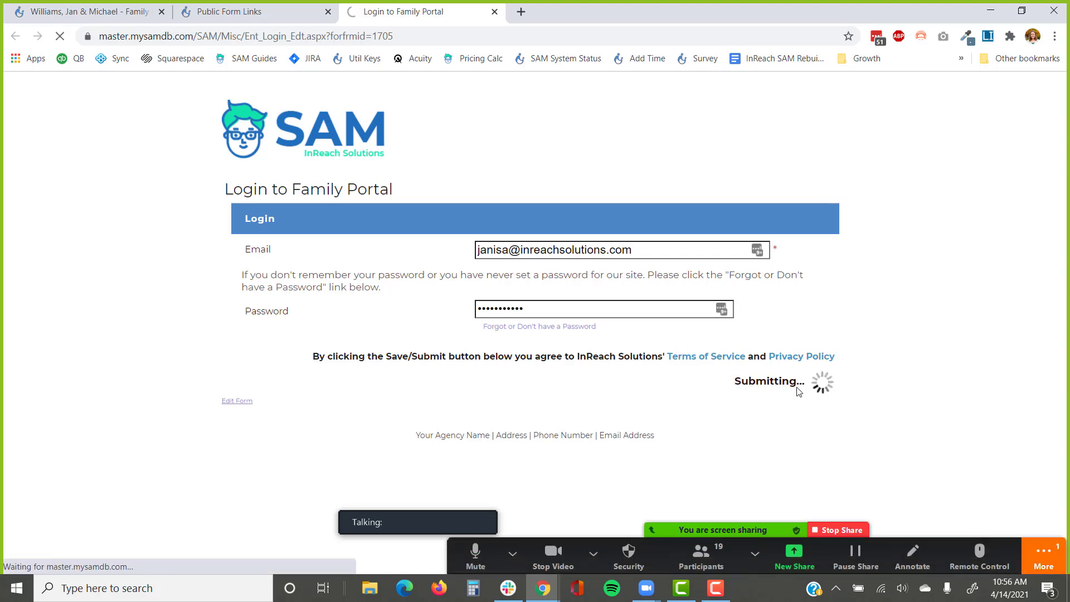
Open the Zoom meeting chat, read the new private message and minimise the chat window.
{"action": "left_click", "coordinate": [1043, 555]}
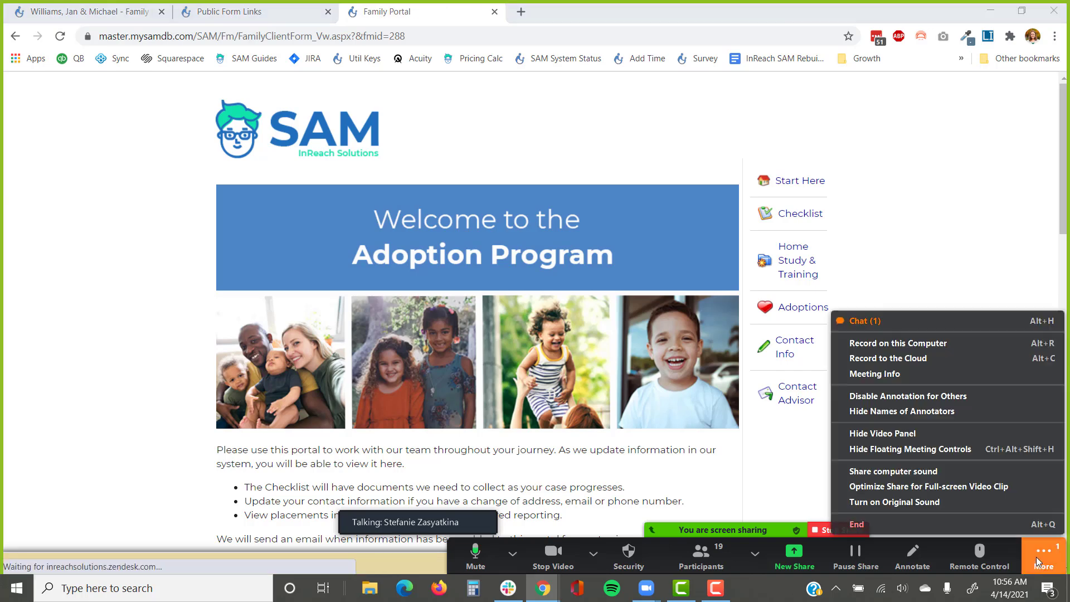
{"action": "left_click", "coordinate": [931, 318]}
{"action": "left_click", "coordinate": [927, 194]}
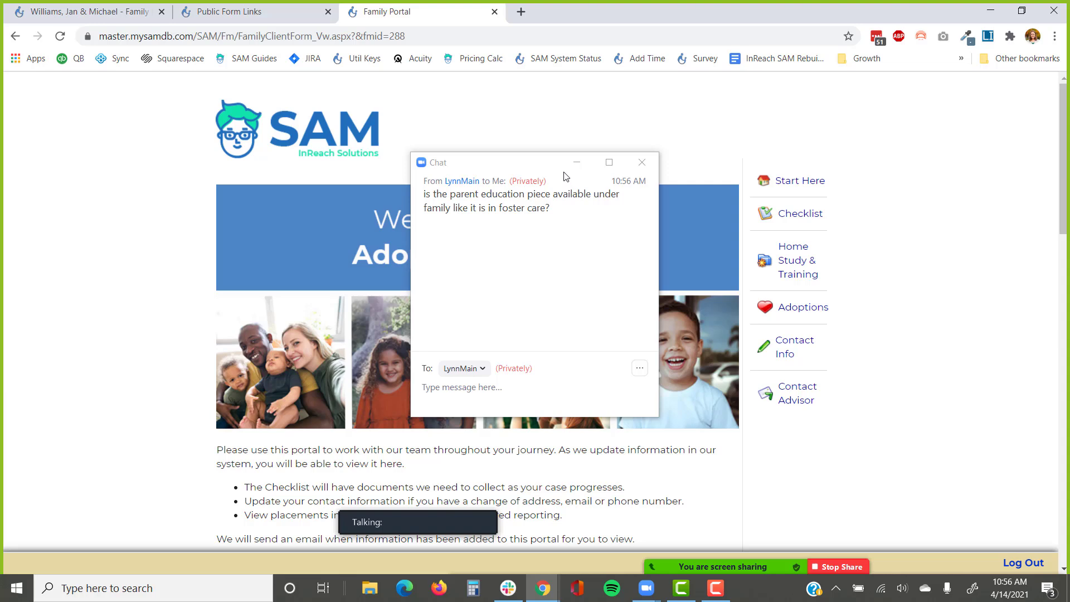
{"action": "left_click", "coordinate": [580, 161]}
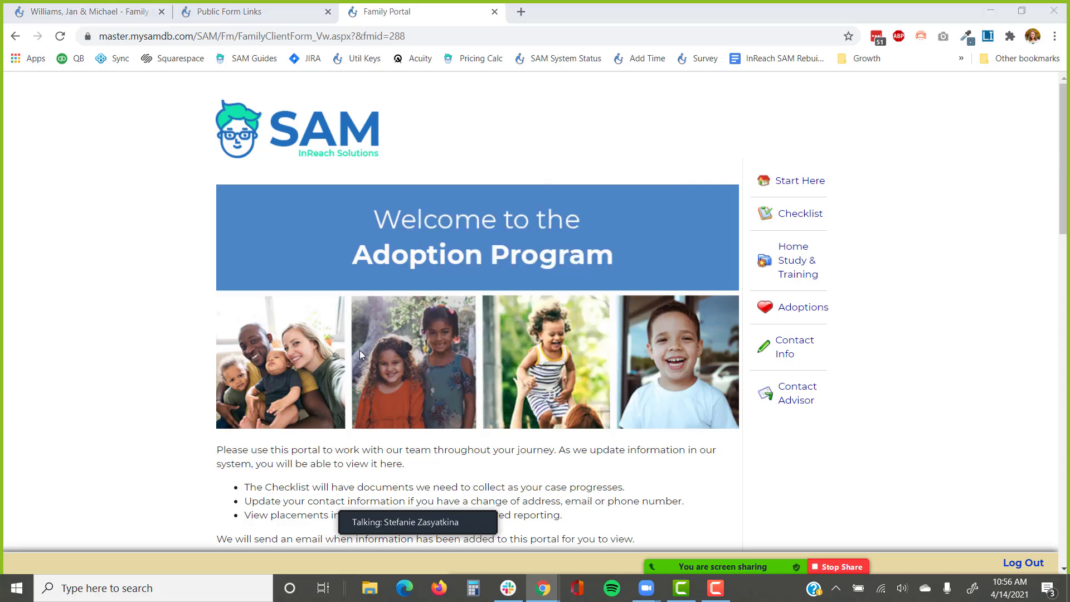
Bring the Zoom chat back up to reread the question about parent education for families, and minimise it again.
{"action": "scroll", "coordinate": [349, 394], "scroll_direction": "down", "scroll_amount": 1}
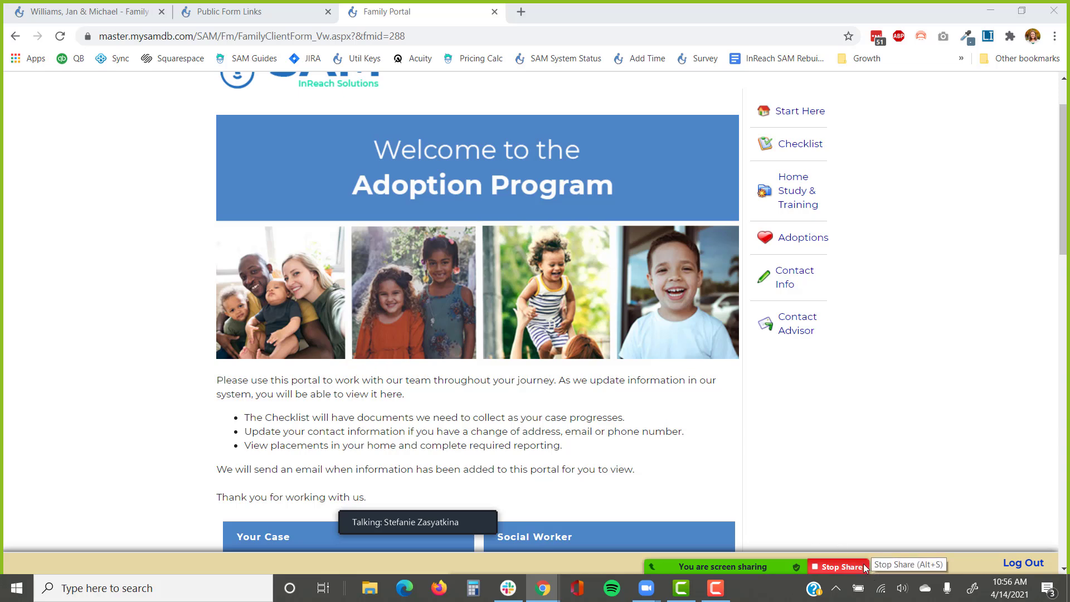
{"action": "mouse_move", "coordinate": [780, 568]}
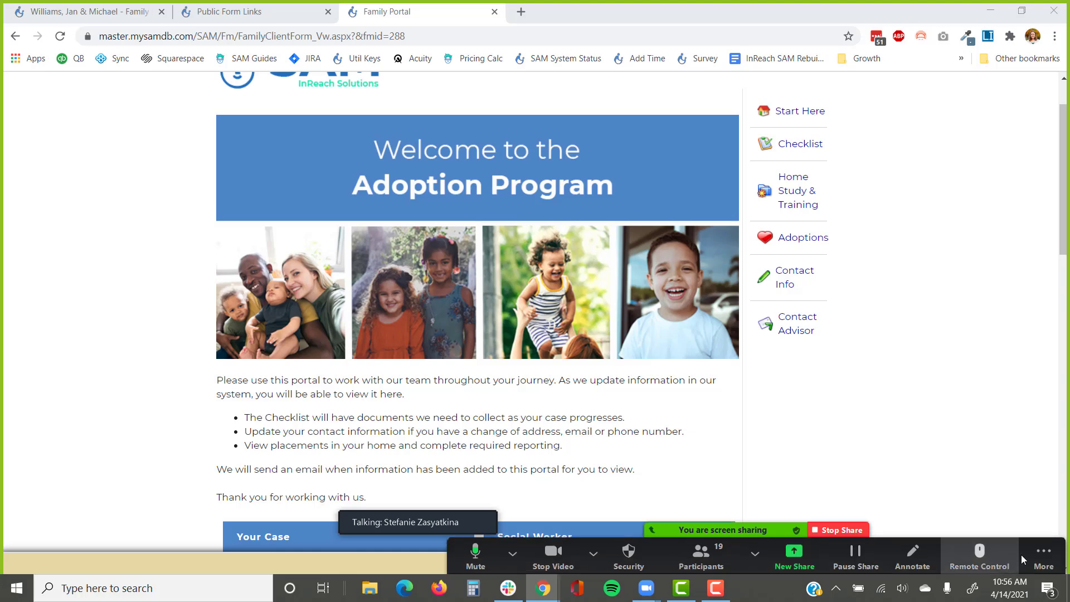
{"action": "left_click", "coordinate": [1038, 556]}
{"action": "left_click", "coordinate": [883, 252]}
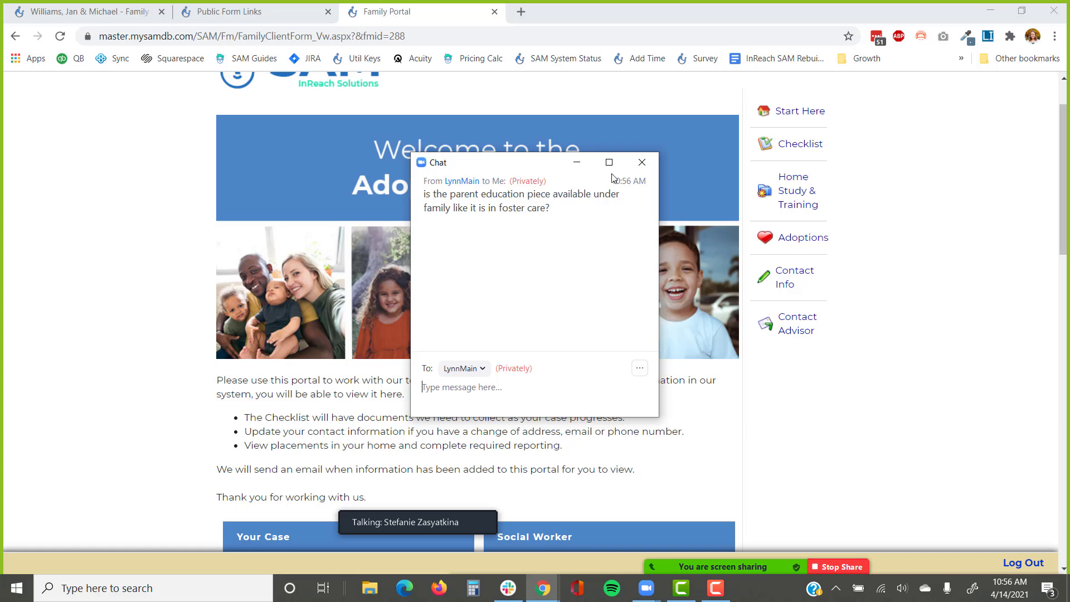
{"action": "left_click", "coordinate": [577, 163]}
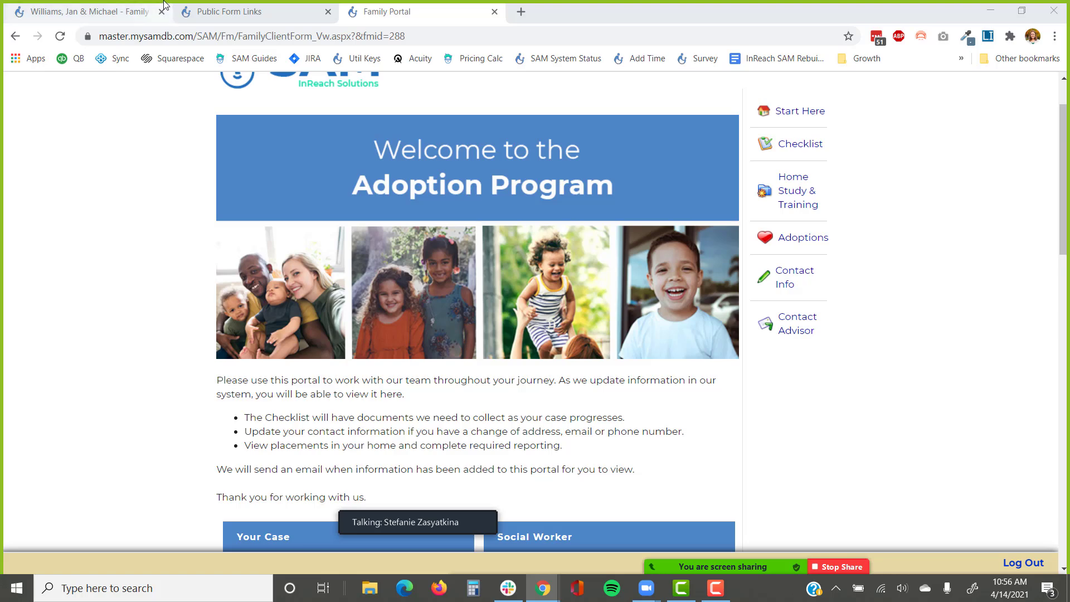
Review the Parent Education entry and the sections on the family's cover page, and return to the Family Portal welcome page.
{"action": "left_click", "coordinate": [139, 10]}
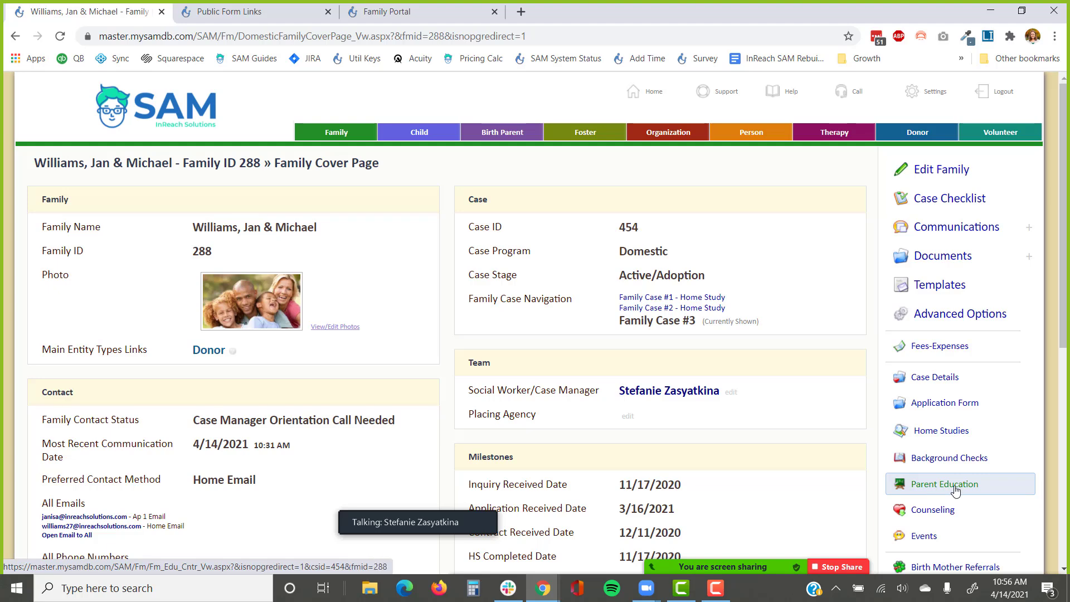
{"action": "scroll", "coordinate": [955, 489], "scroll_direction": "down", "scroll_amount": 3}
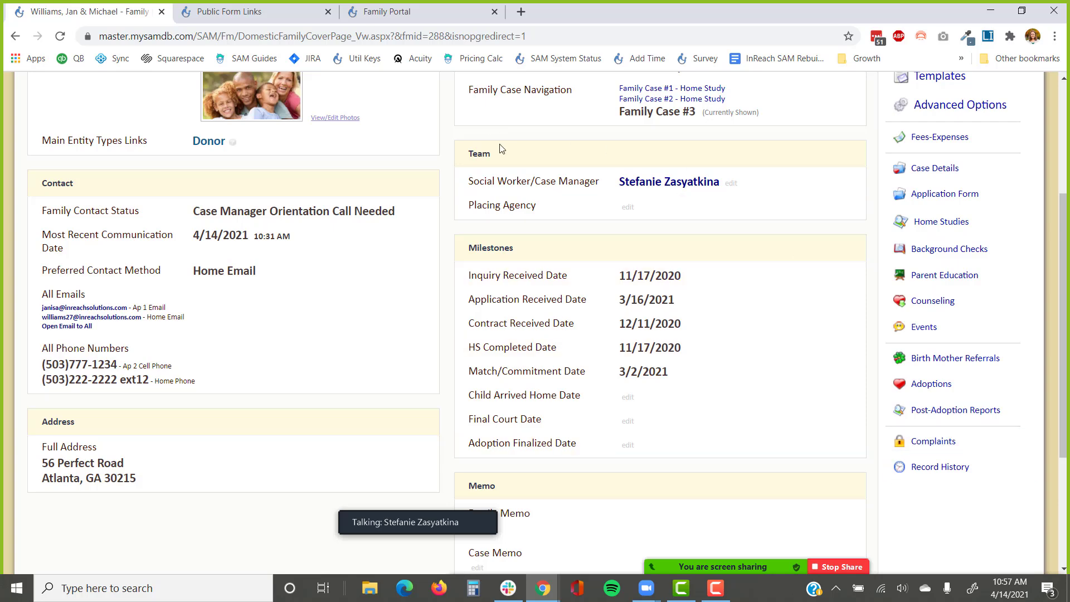
{"action": "left_click", "coordinate": [426, 22]}
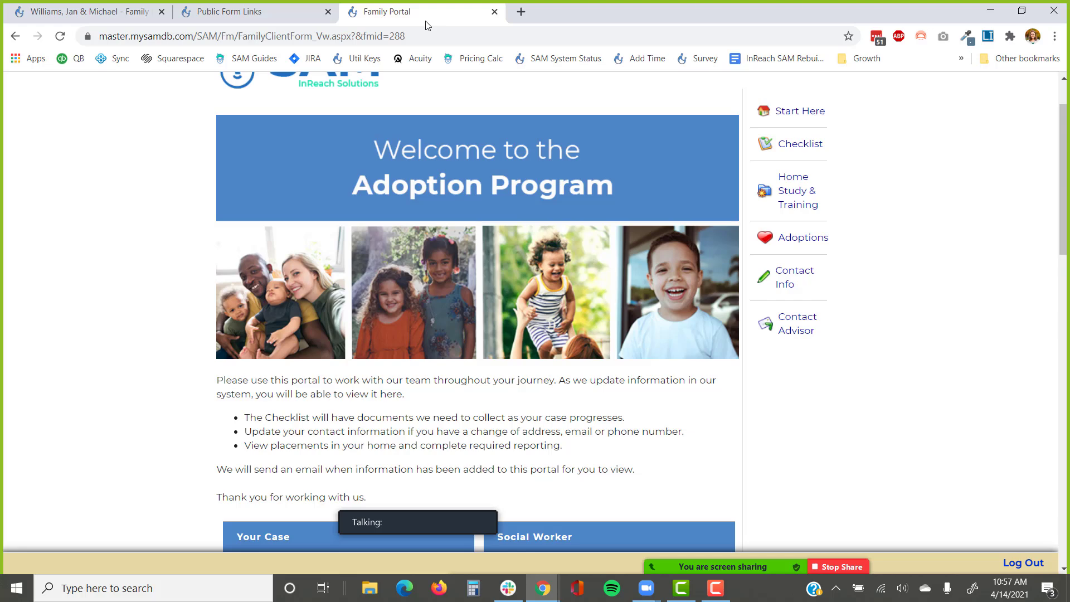
{"action": "scroll", "coordinate": [407, 212], "scroll_direction": "up", "scroll_amount": 1}
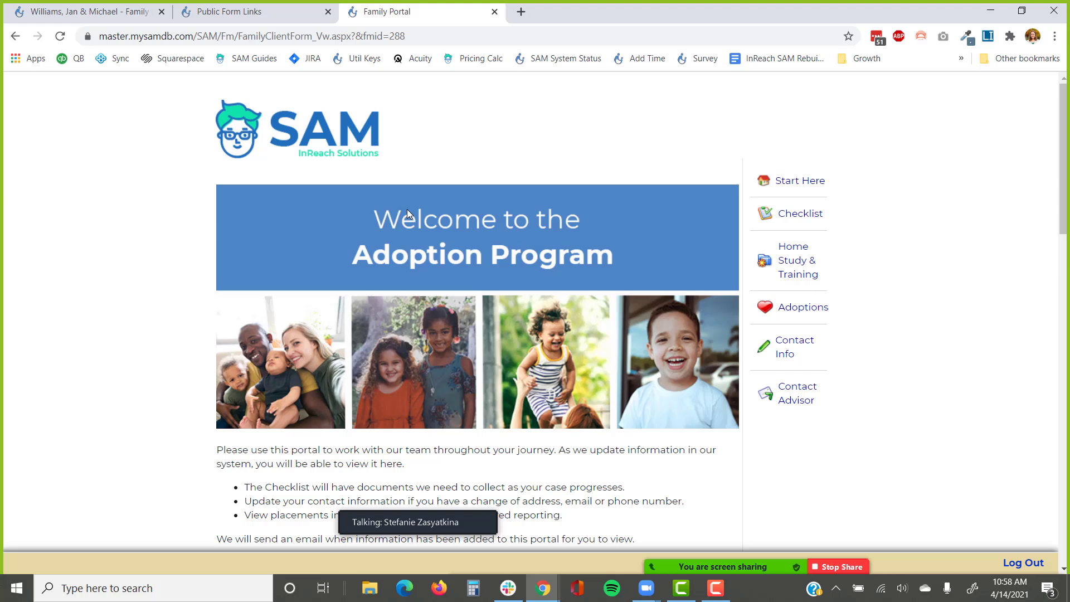
Review the case, social worker and important communication sections on the Family Portal welcome page, and open the case checklist.
{"action": "scroll", "coordinate": [402, 216], "scroll_direction": "down", "scroll_amount": 4}
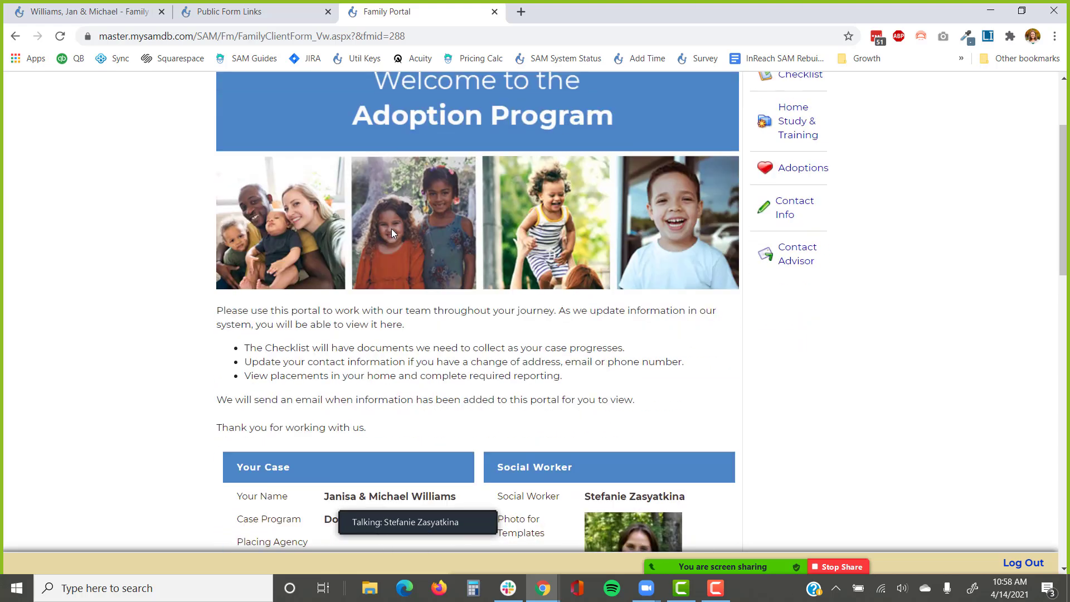
{"action": "scroll", "coordinate": [391, 228], "scroll_direction": "down", "scroll_amount": 5}
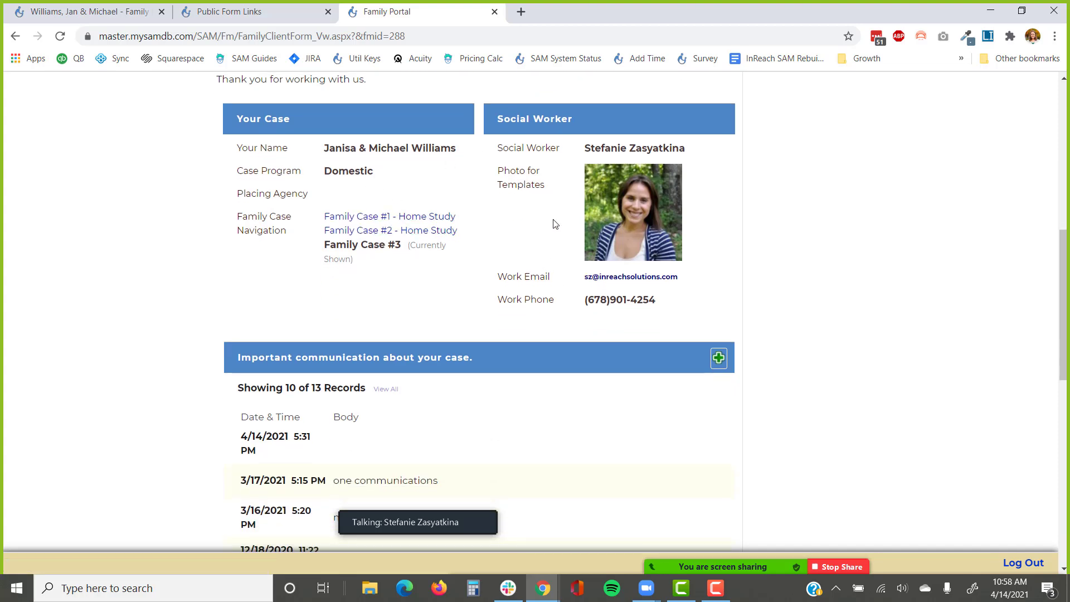
{"action": "scroll", "coordinate": [554, 222], "scroll_direction": "down", "scroll_amount": 3}
{"action": "scroll", "coordinate": [525, 392], "scroll_direction": "down", "scroll_amount": 3}
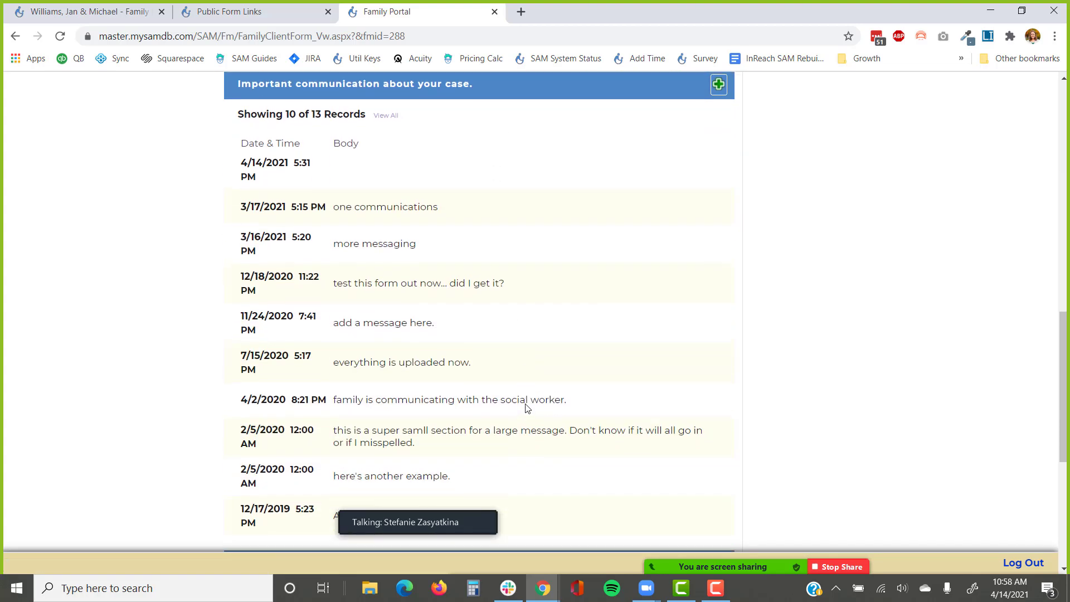
{"action": "scroll", "coordinate": [525, 408], "scroll_direction": "up", "scroll_amount": 1}
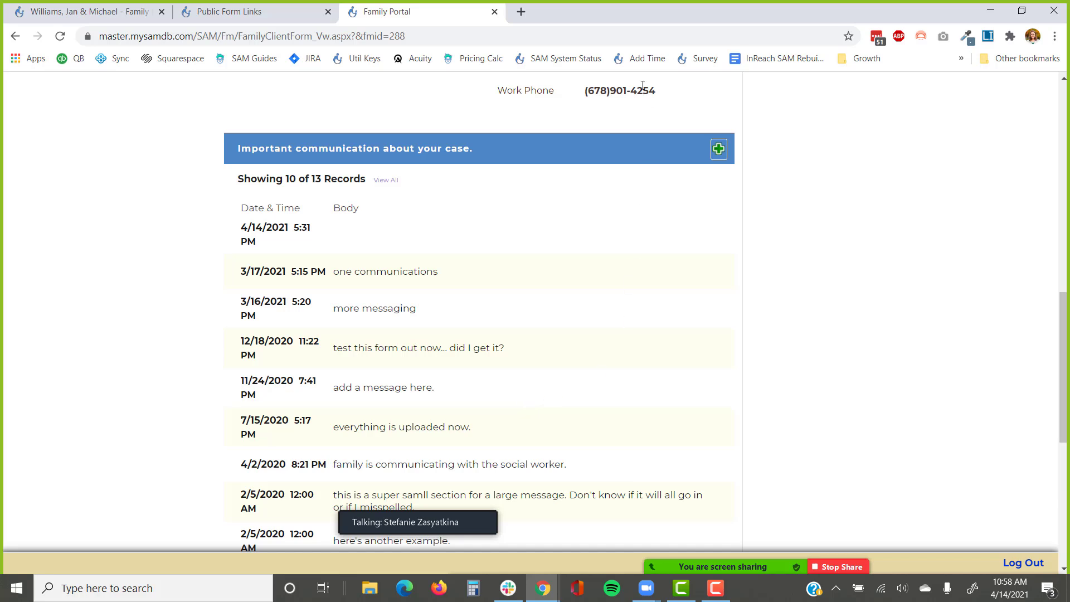
{"action": "left_click", "coordinate": [718, 149]}
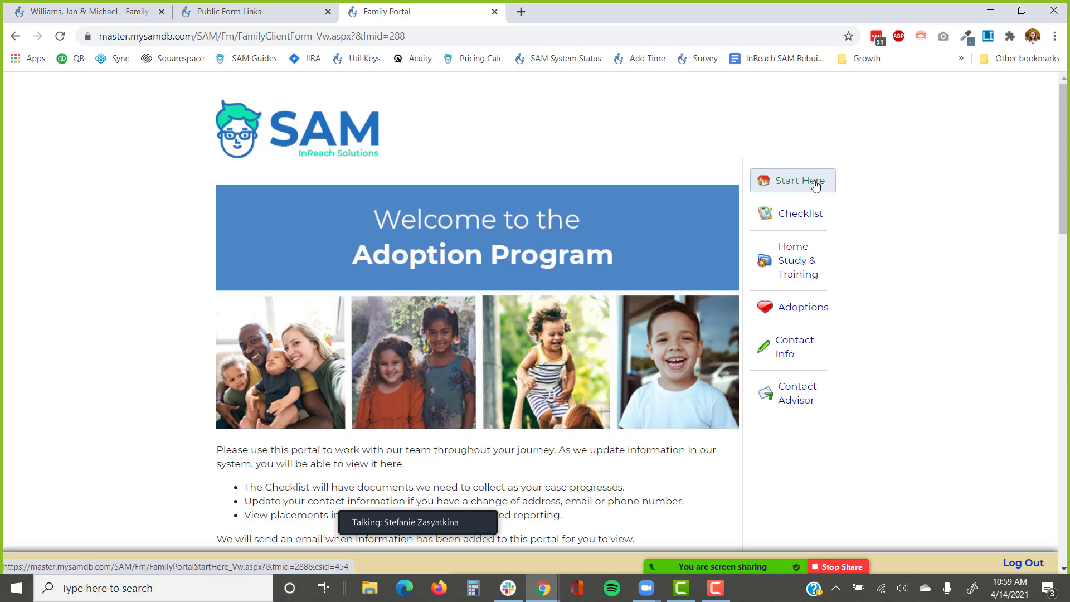
{"action": "left_click", "coordinate": [801, 214]}
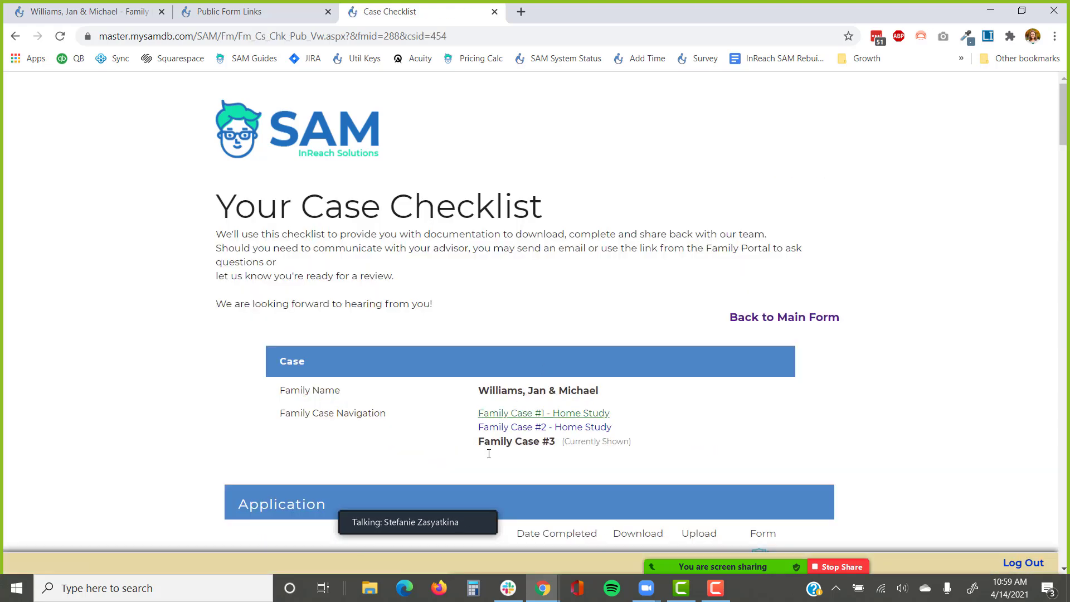
Check the Zoom participant gallery for who is speaking, and move the minimised video panel away from the checklist content.
{"action": "left_click", "coordinate": [406, 503]}
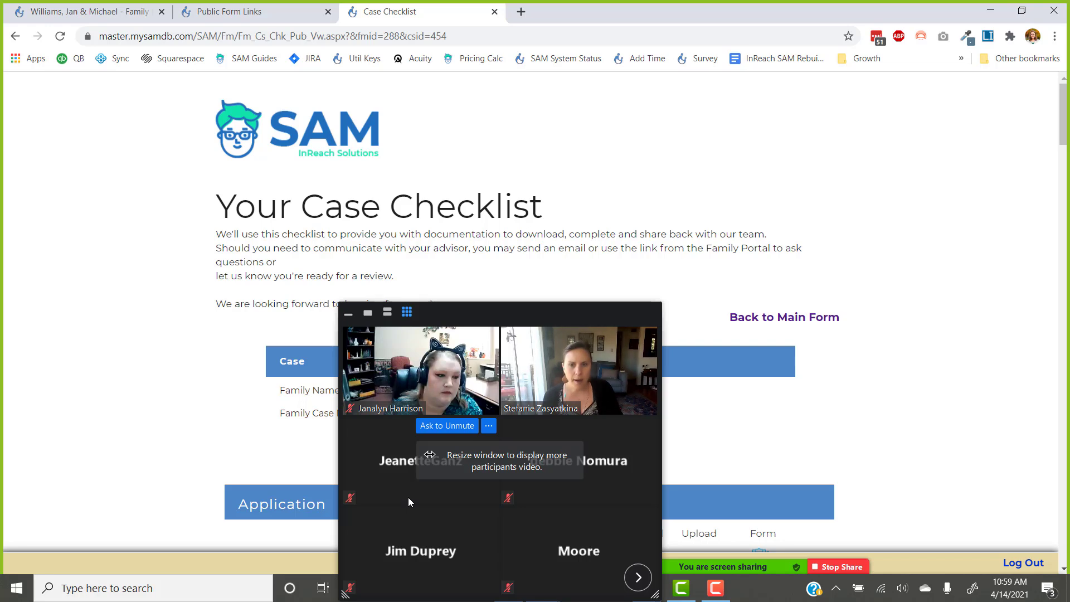
{"action": "left_click", "coordinate": [348, 312]}
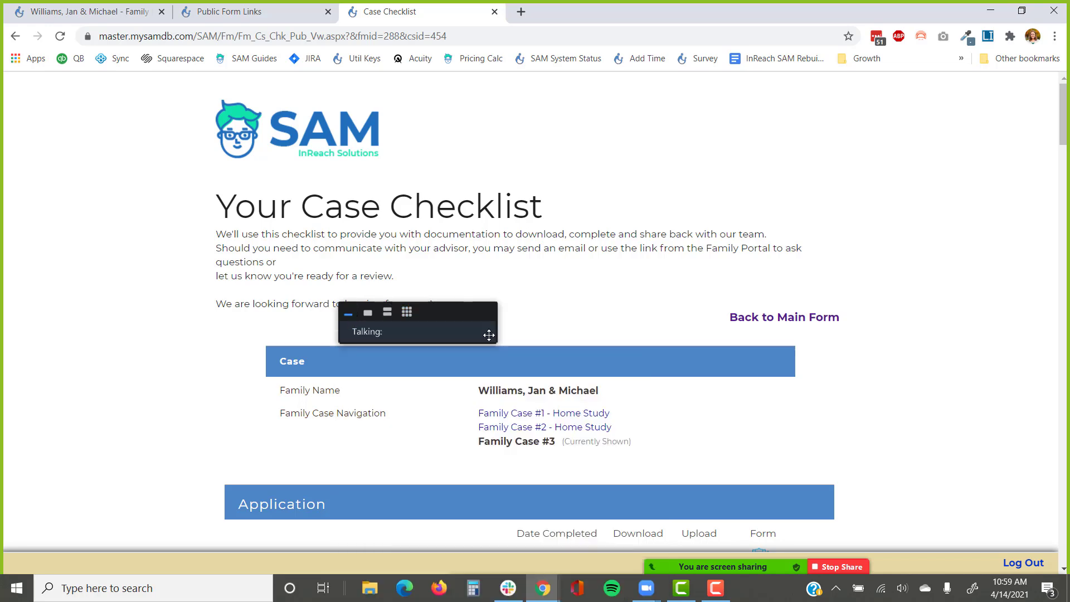
{"action": "left_click_drag", "start_coordinate": [419, 323], "coordinate": [156, 515]}
{"action": "scroll", "coordinate": [329, 407], "scroll_direction": "down", "scroll_amount": 4}
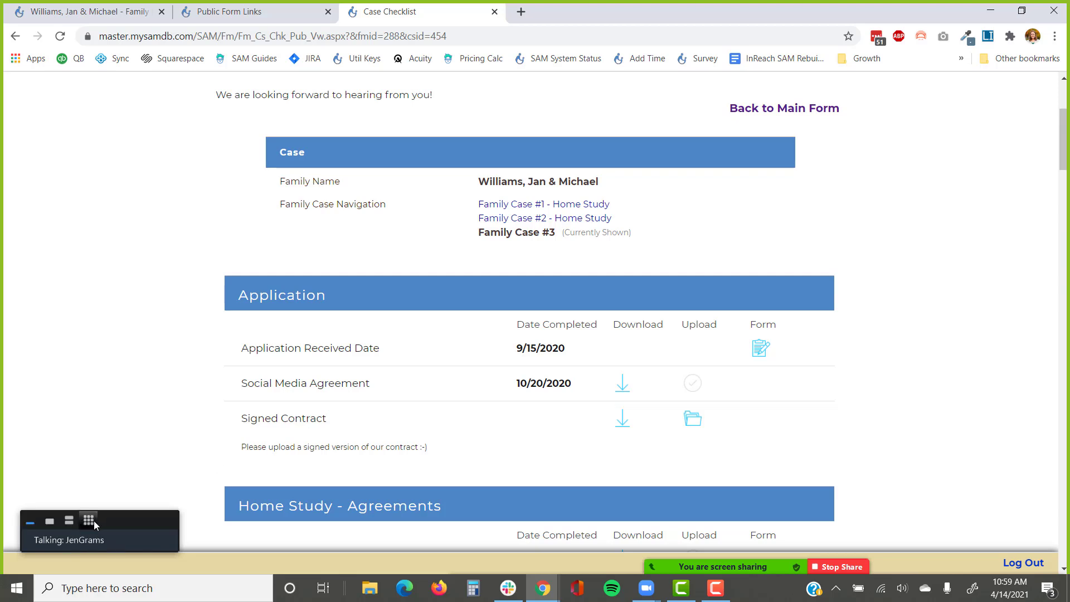
{"action": "left_click", "coordinate": [88, 520]}
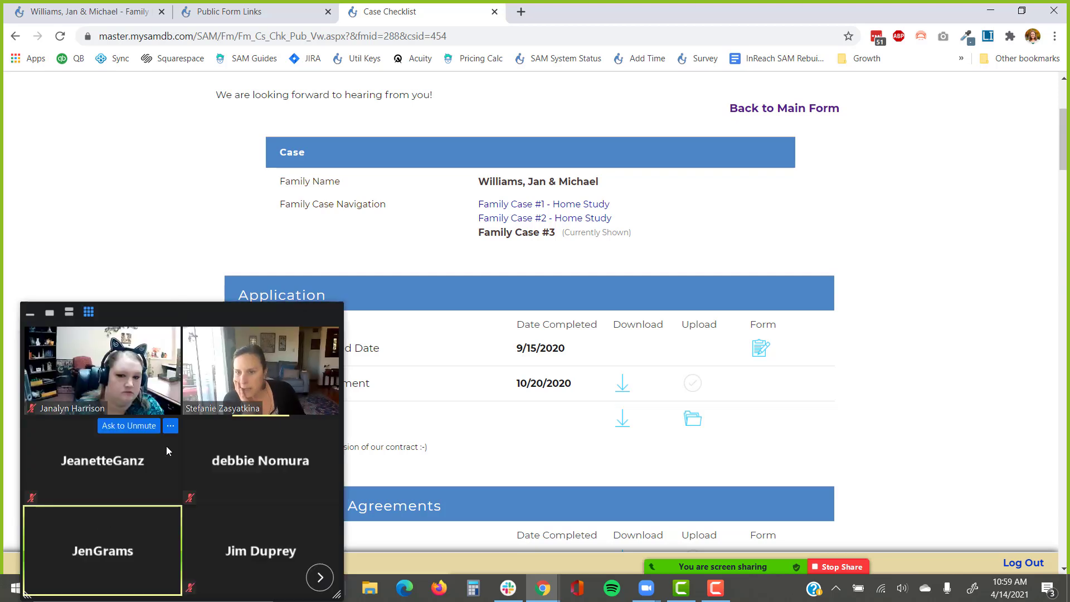
{"action": "mouse_move", "coordinate": [149, 521]}
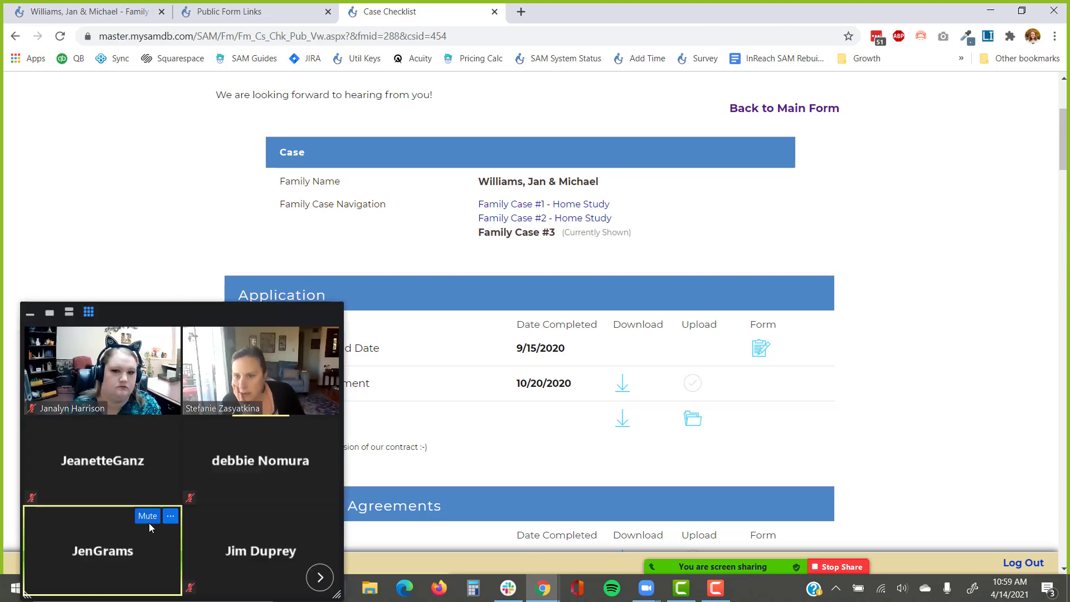
{"action": "left_click", "coordinate": [32, 312]}
Locate the Case Checklist link on the family's SAM cover page, and return to the Application section of the portal checklist.
{"action": "scroll", "coordinate": [635, 324], "scroll_direction": "up", "scroll_amount": 2}
{"action": "scroll", "coordinate": [641, 336], "scroll_direction": "down", "scroll_amount": 1}
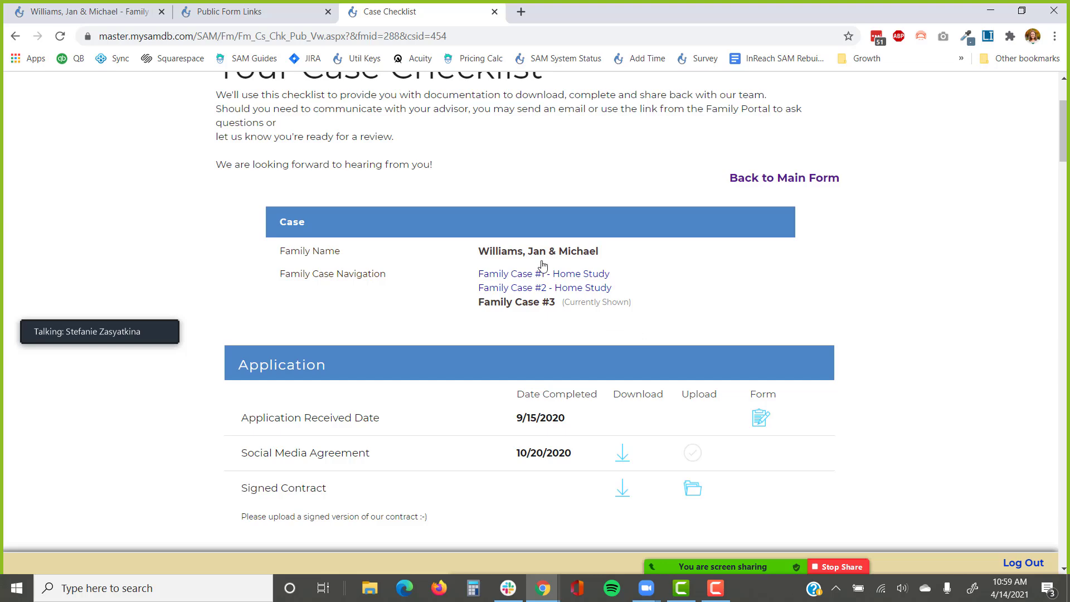
{"action": "left_click", "coordinate": [136, 7]}
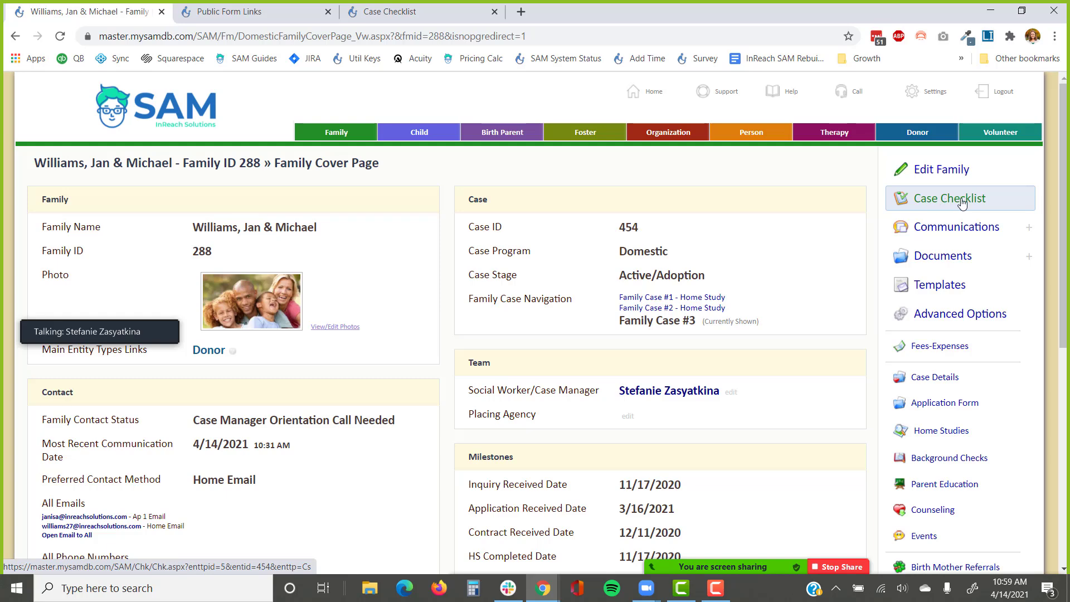
{"action": "left_click", "coordinate": [433, 15]}
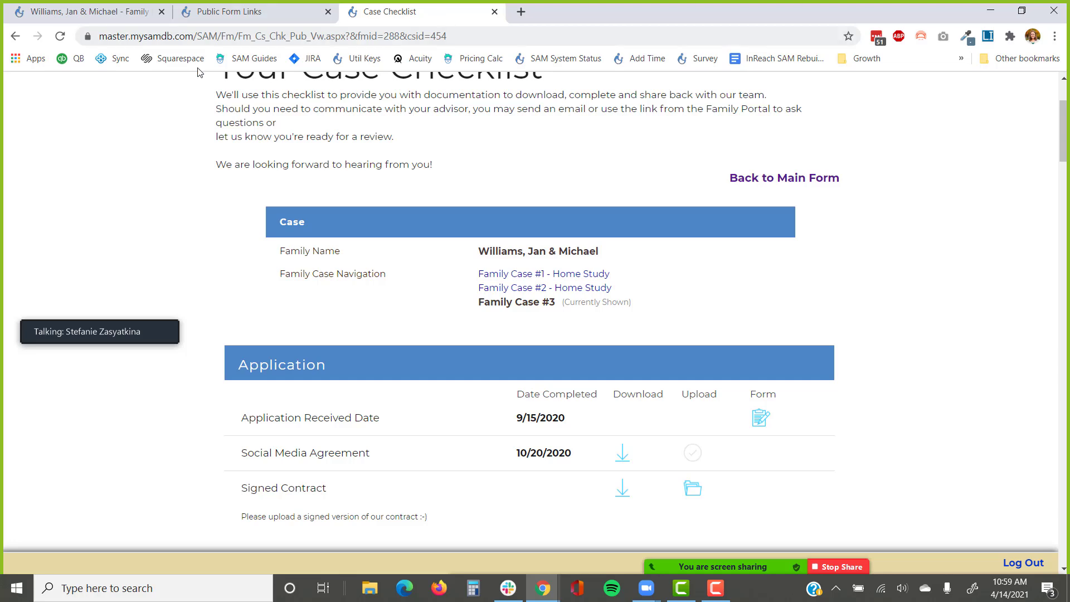
{"action": "scroll", "coordinate": [453, 251], "scroll_direction": "down", "scroll_amount": 3}
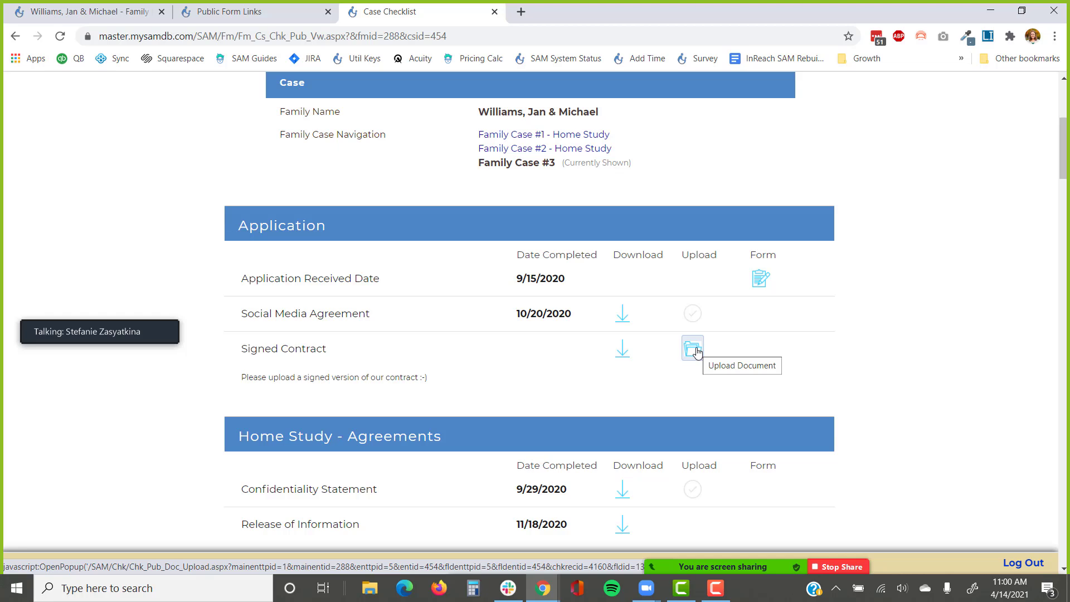
Open the application form for the Application Received Date item, review its applicant and family address fields, and return to the checklist.
{"action": "left_click", "coordinate": [763, 287]}
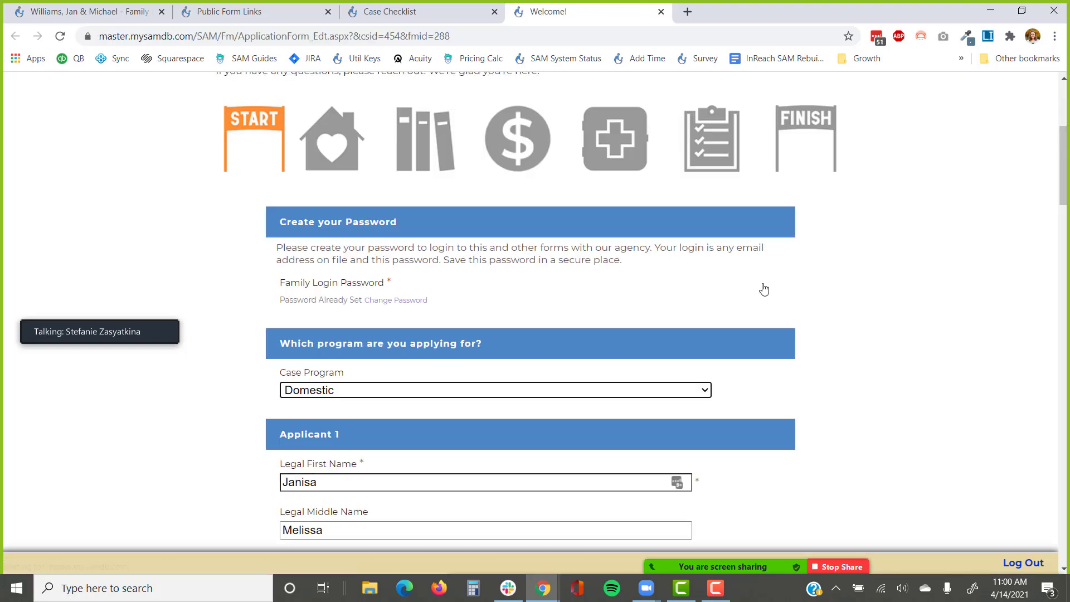
{"action": "scroll", "coordinate": [760, 290], "scroll_direction": "down", "scroll_amount": 6}
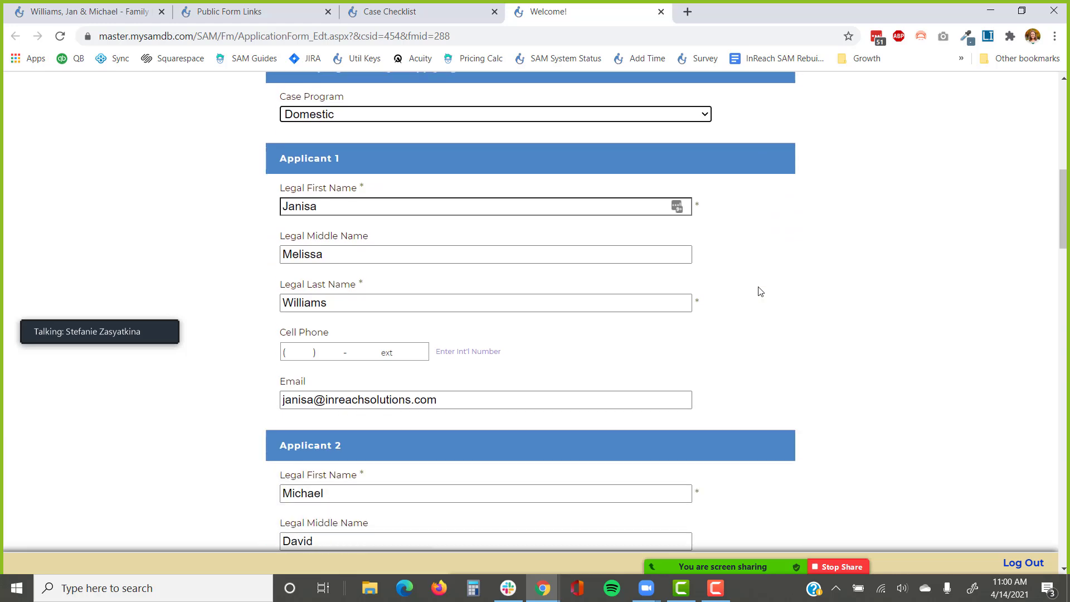
{"action": "scroll", "coordinate": [760, 291], "scroll_direction": "down", "scroll_amount": 4}
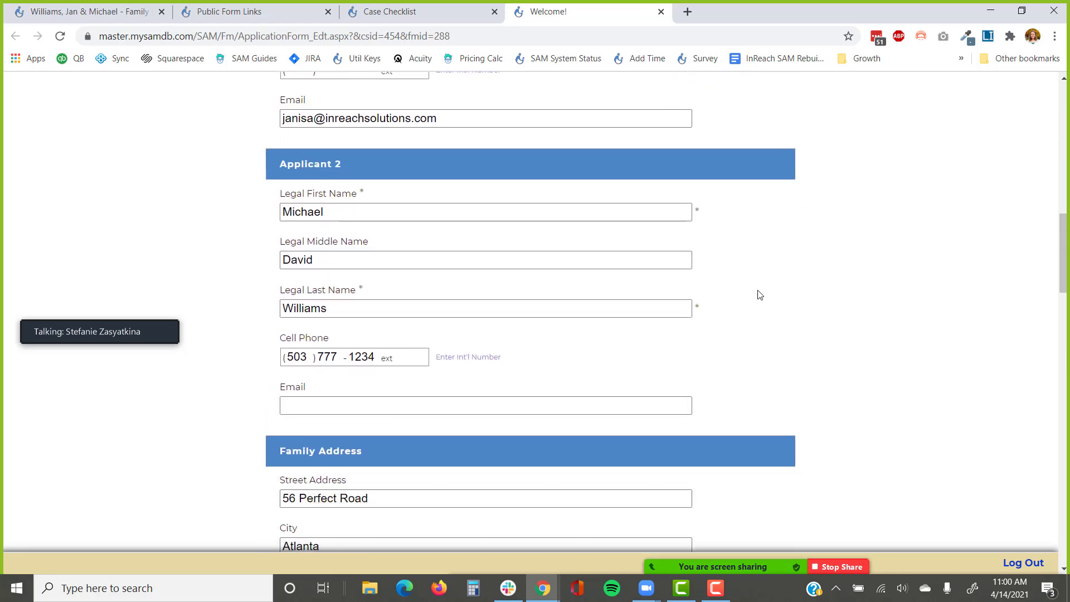
{"action": "scroll", "coordinate": [759, 294], "scroll_direction": "down", "scroll_amount": 2}
{"action": "scroll", "coordinate": [757, 294], "scroll_direction": "down", "scroll_amount": 1}
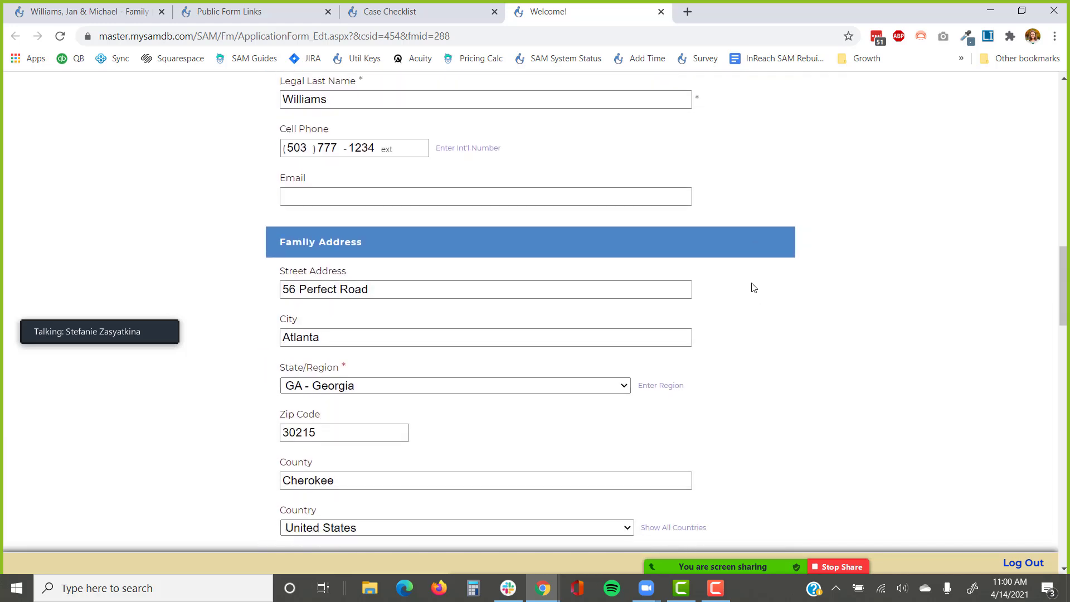
{"action": "left_click", "coordinate": [428, 12]}
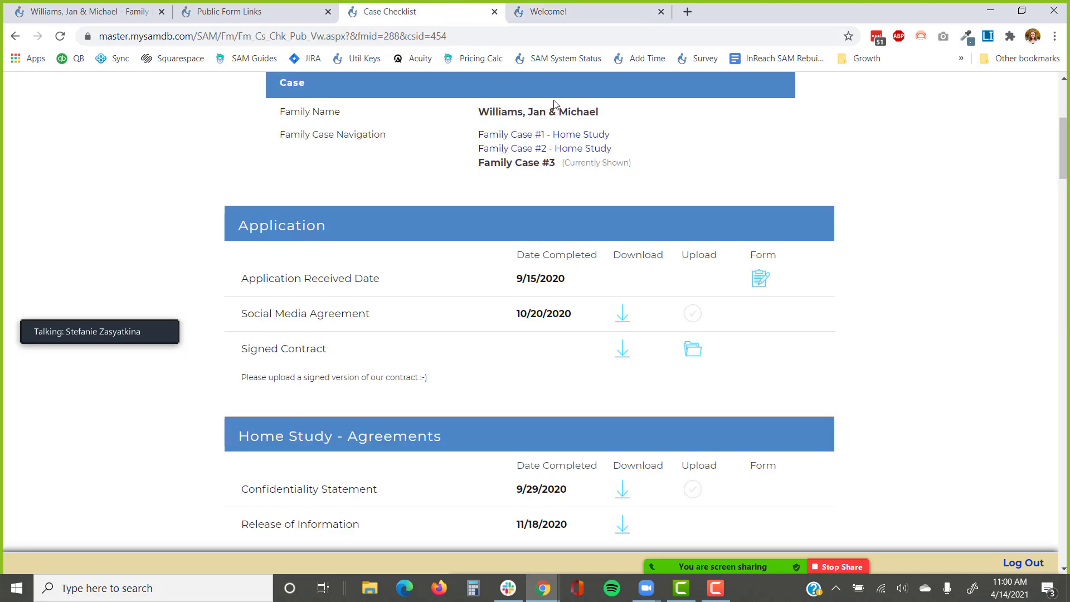
View the downloadable Social Media Agreement document, and close the document and application form tabs.
{"action": "left_click", "coordinate": [626, 325]}
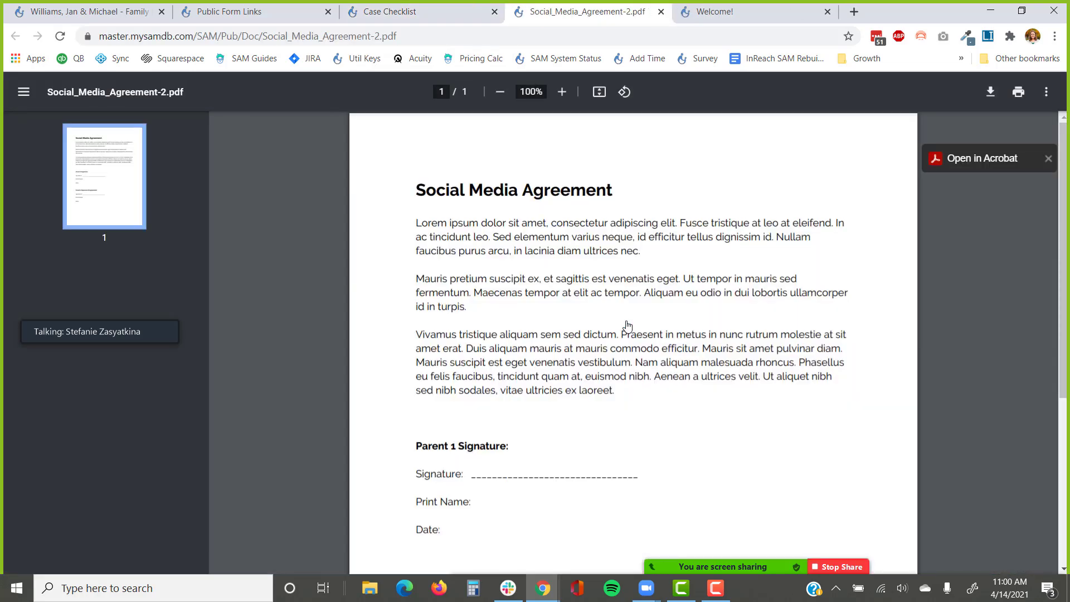
{"action": "scroll", "coordinate": [626, 324], "scroll_direction": "down", "scroll_amount": 1}
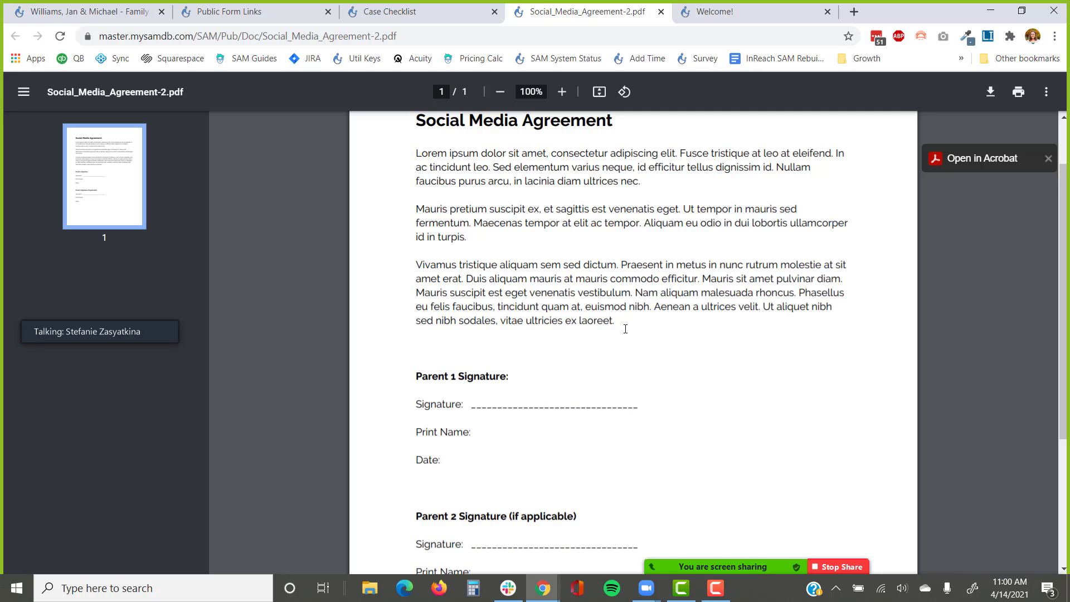
{"action": "left_click", "coordinate": [457, 11]}
{"action": "right_click", "coordinate": [458, 11]}
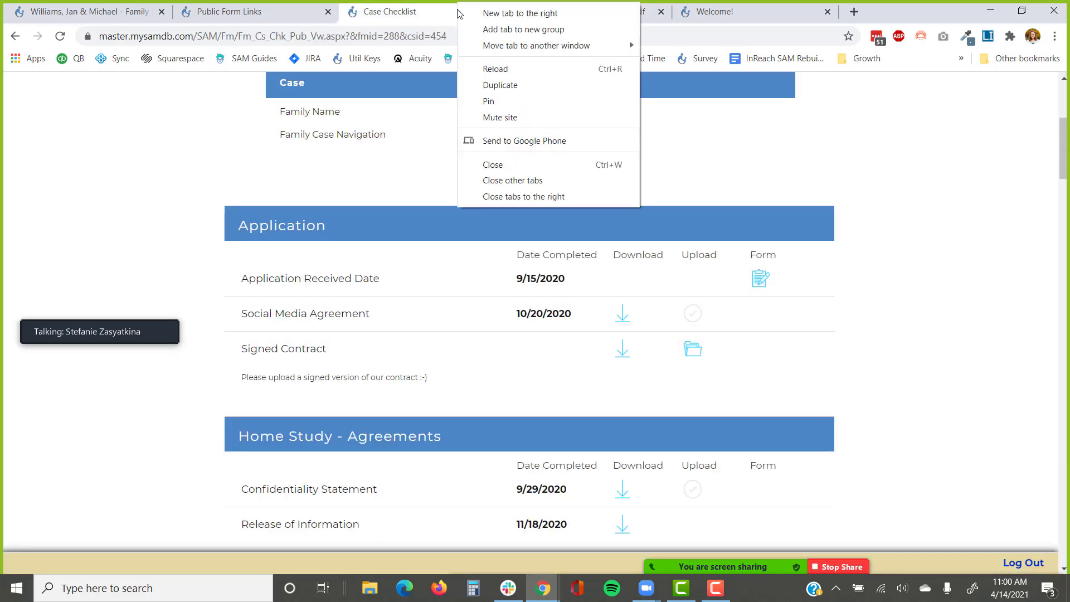
{"action": "left_click", "coordinate": [506, 196]}
Switch from the portal to the family's SAM record and open its case checklist at the Application section.
{"action": "scroll", "coordinate": [490, 294], "scroll_direction": "down", "scroll_amount": 1}
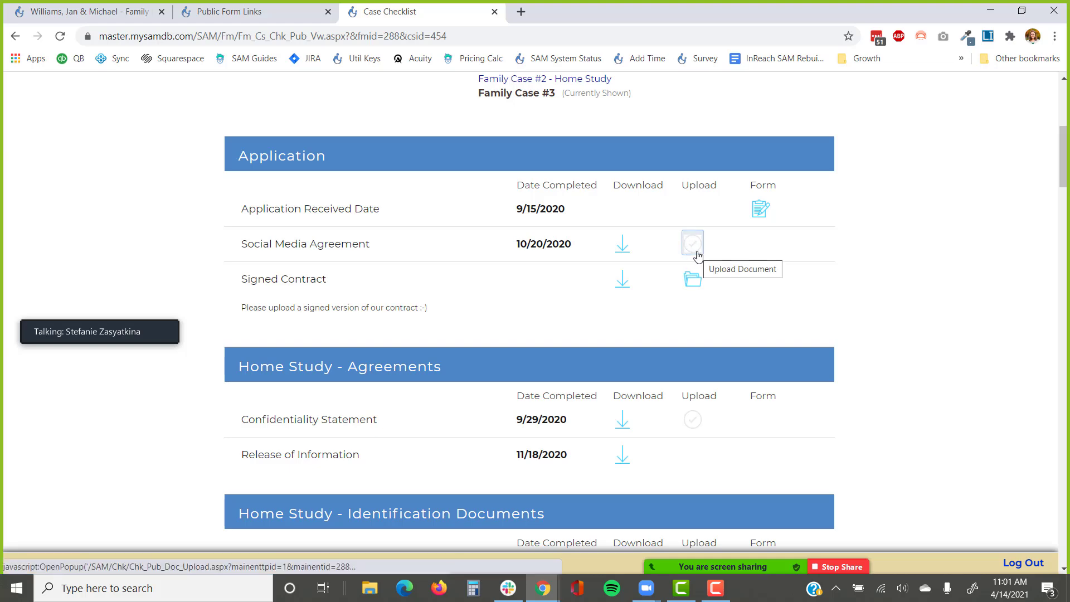
{"action": "left_click", "coordinate": [72, 11]}
{"action": "left_click", "coordinate": [958, 199]}
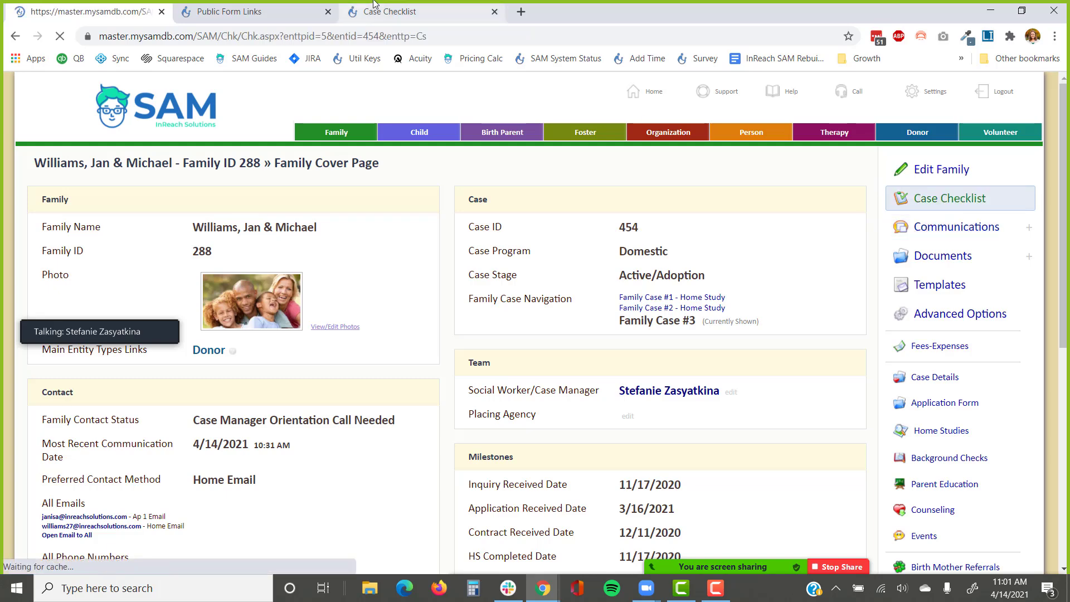
{"action": "left_click", "coordinate": [73, 10]}
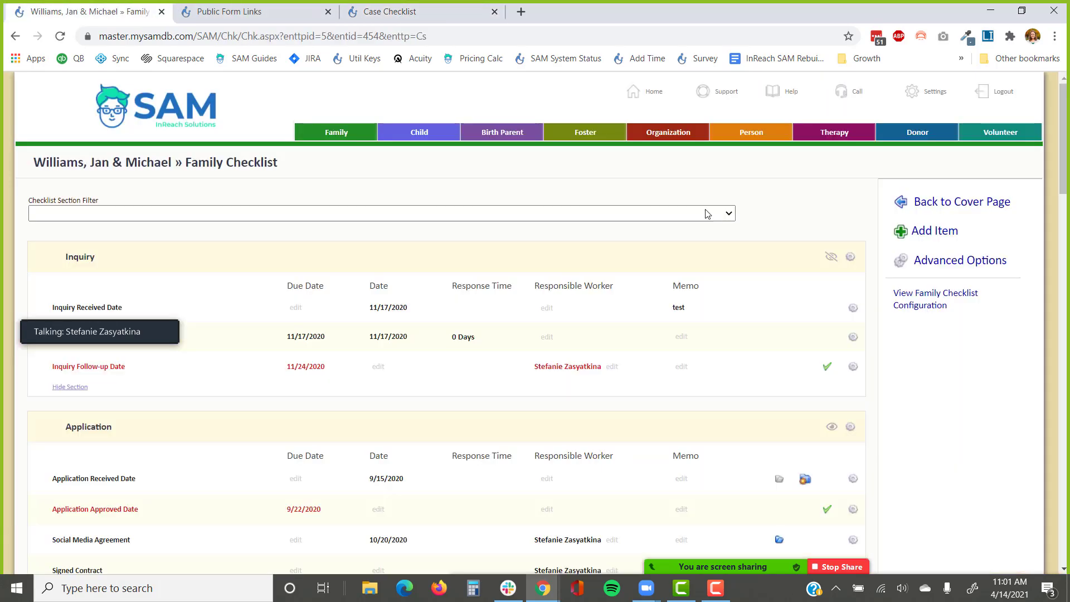
{"action": "scroll", "coordinate": [831, 306], "scroll_direction": "down", "scroll_amount": 1}
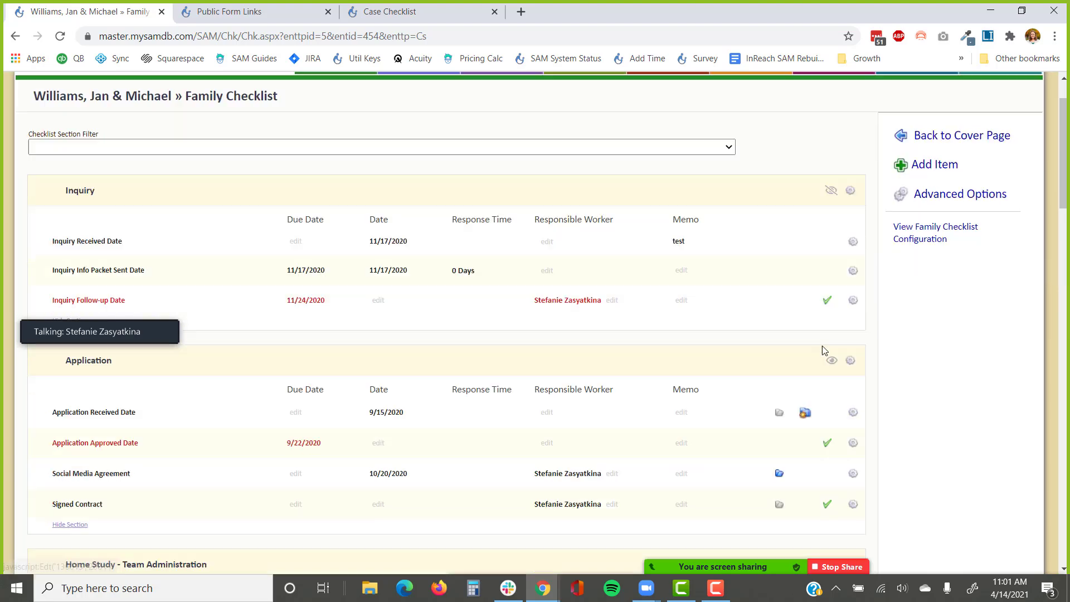
Hide the Application checklist section for clients, save the setting, and reload the portal's case checklist to check it.
{"action": "left_click", "coordinate": [832, 358]}
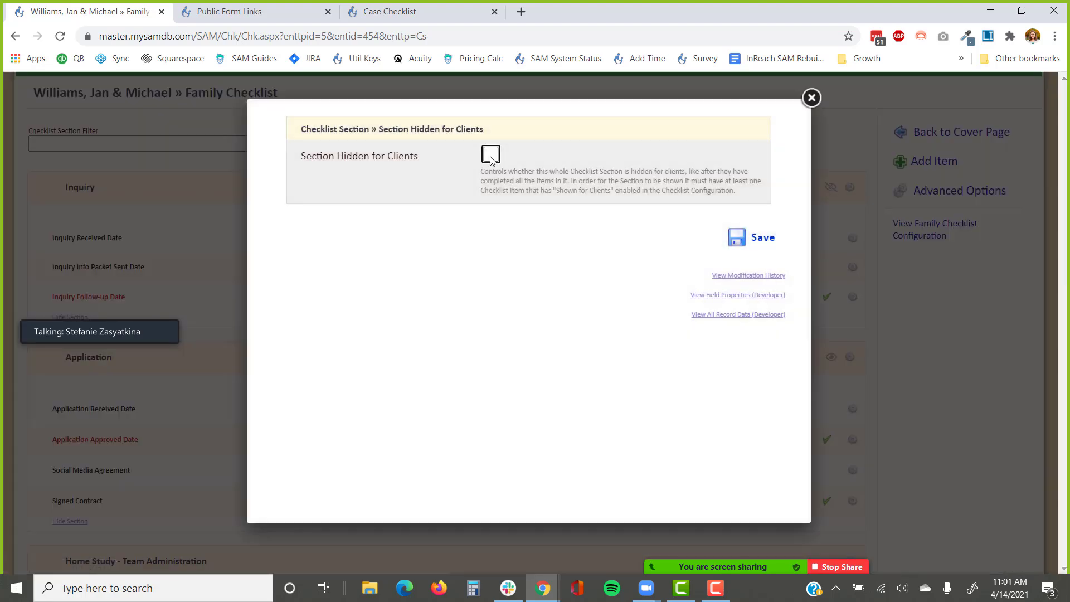
{"action": "left_click", "coordinate": [490, 153]}
{"action": "left_click", "coordinate": [751, 240]}
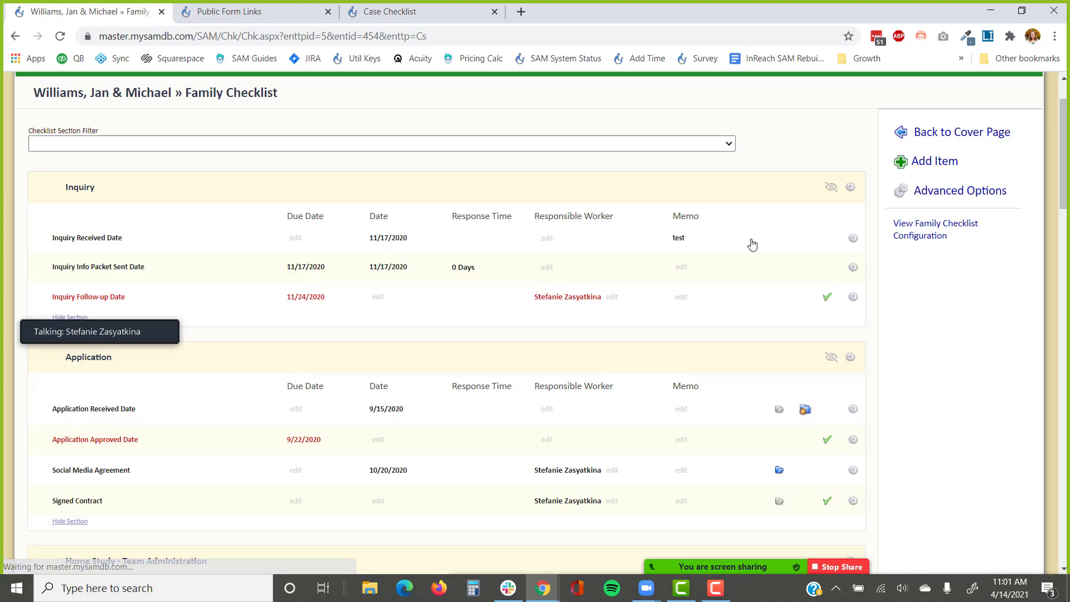
{"action": "left_click", "coordinate": [418, 12]}
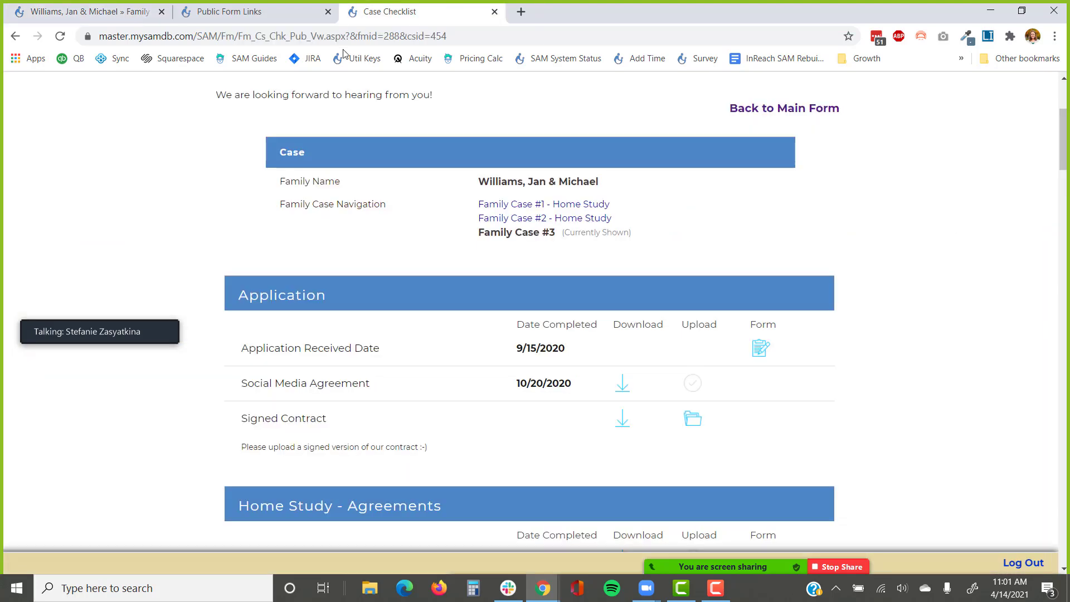
{"action": "left_click", "coordinate": [60, 37]}
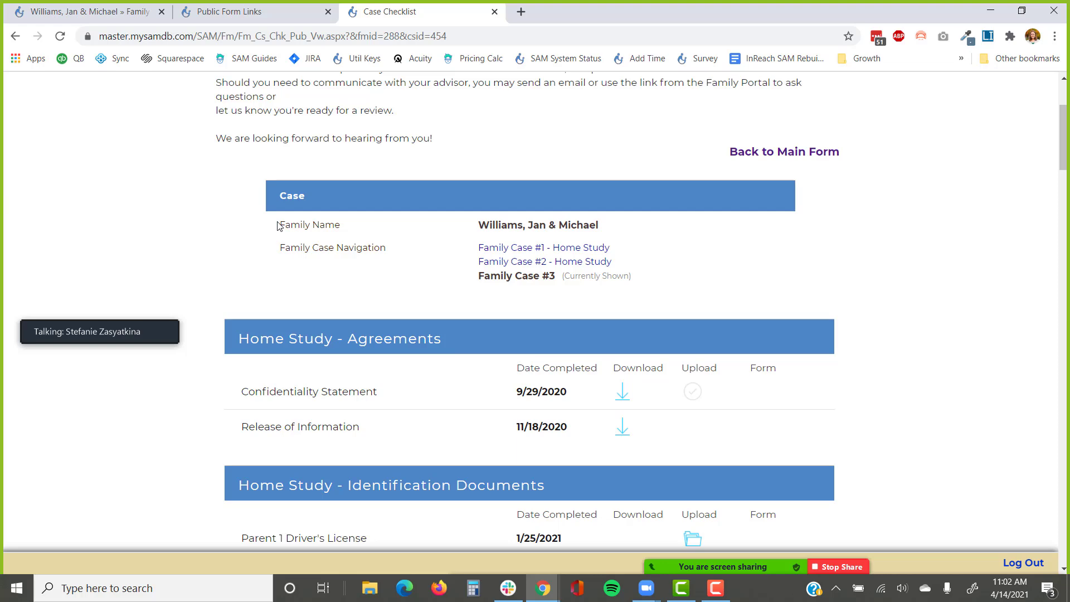
Close the Public Form Links and portal tabs, and return from the family checklist to the SAM home page.
{"action": "left_click", "coordinate": [56, 11]}
{"action": "right_click", "coordinate": [56, 11]}
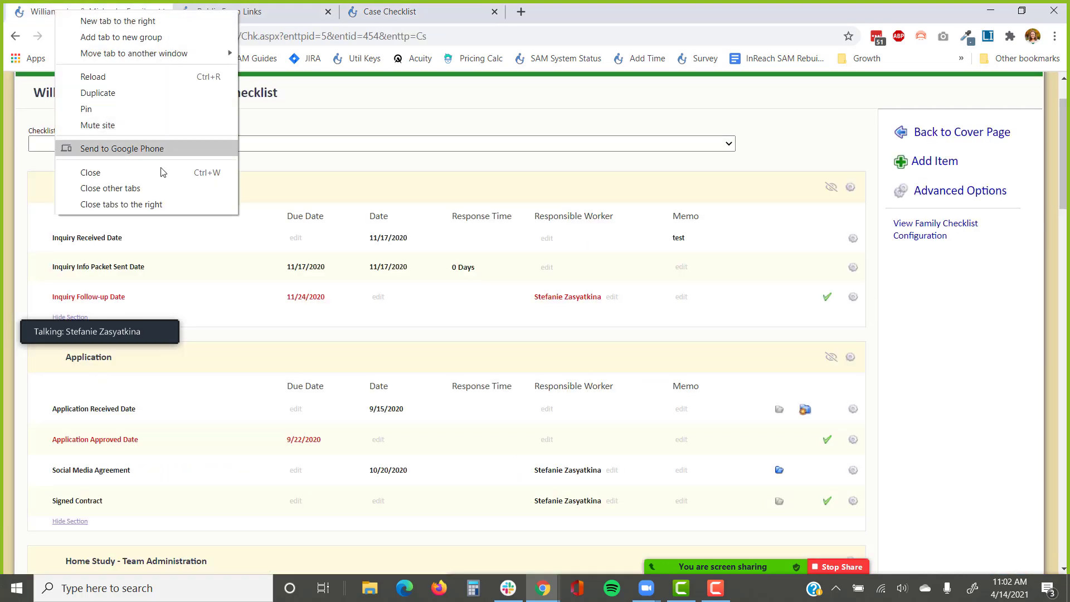
{"action": "left_click", "coordinate": [162, 204]}
{"action": "scroll", "coordinate": [530, 310], "scroll_direction": "up", "scroll_amount": 2}
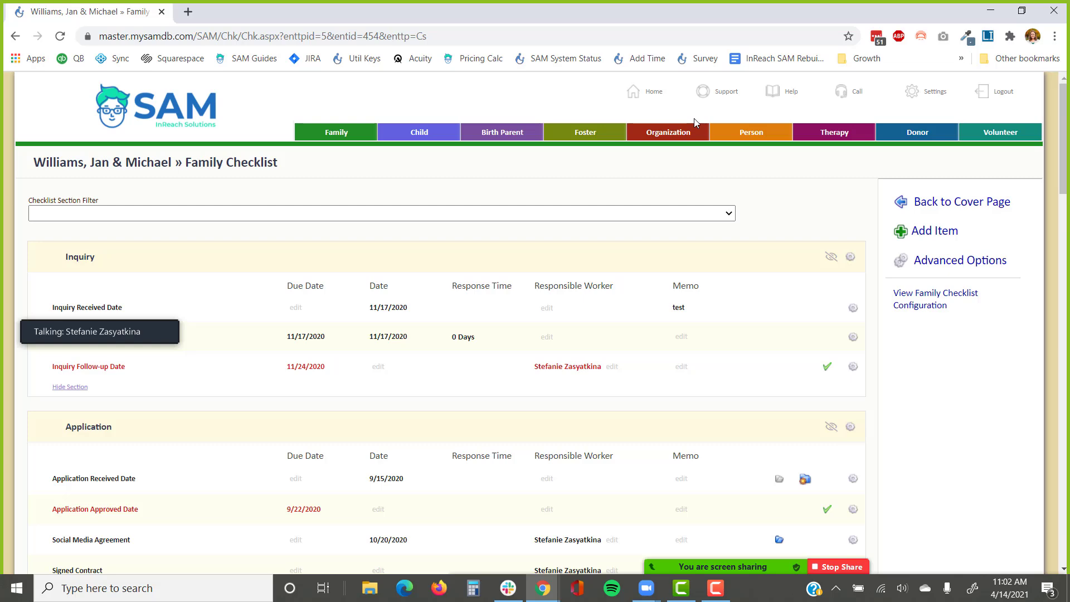
{"action": "left_click", "coordinate": [935, 204]}
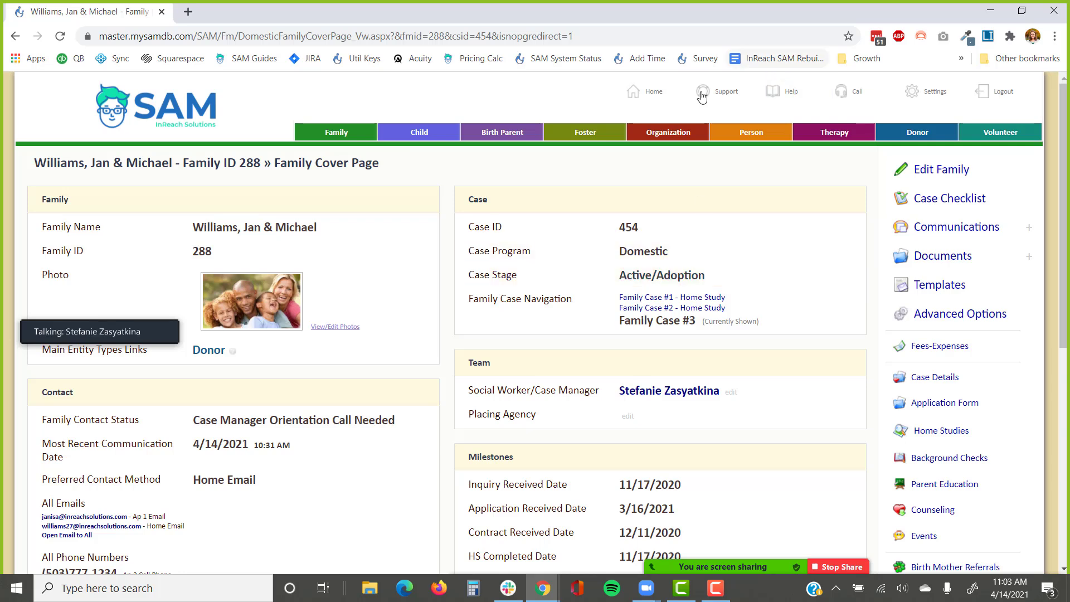
{"action": "left_click", "coordinate": [641, 94]}
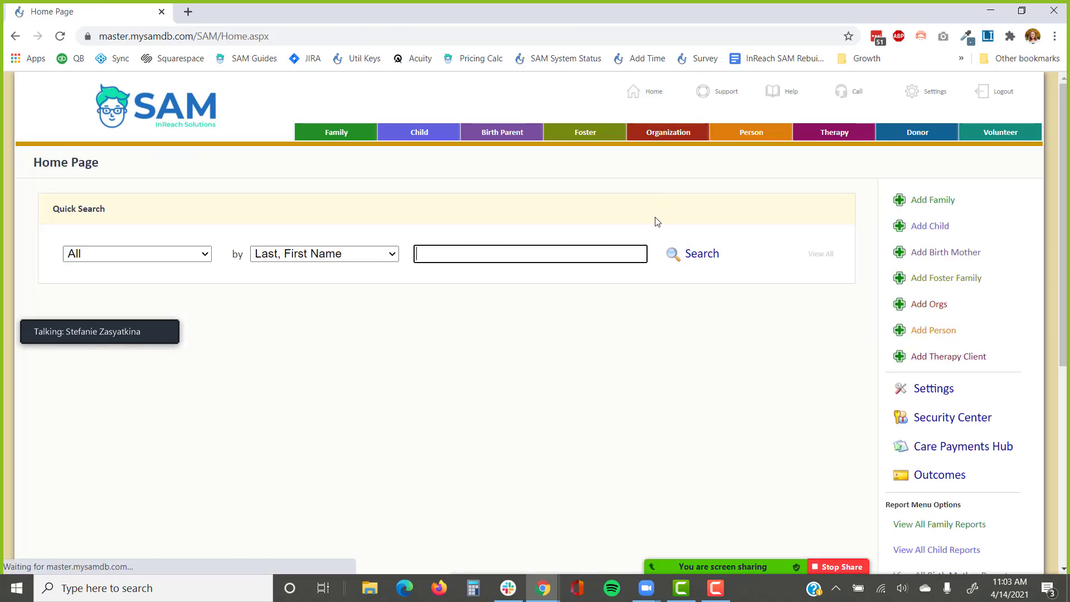
Open the Foster Care | All Placements report from the home page and show its report stats.
{"action": "scroll", "coordinate": [632, 277], "scroll_direction": "down", "scroll_amount": 4}
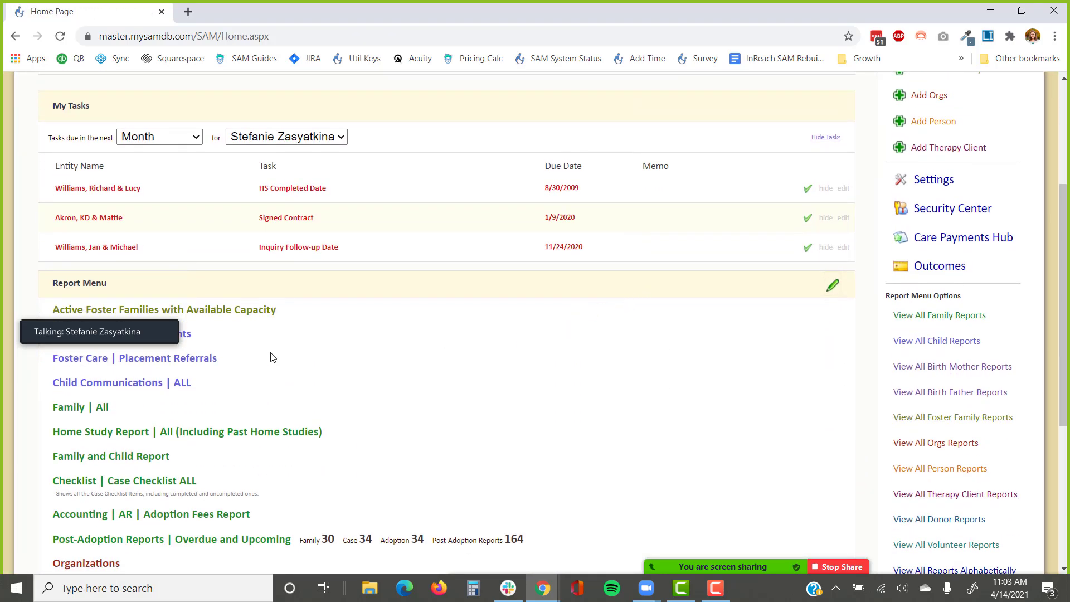
{"action": "scroll", "coordinate": [167, 477], "scroll_direction": "up", "scroll_amount": 3}
{"action": "left_click", "coordinate": [167, 474]}
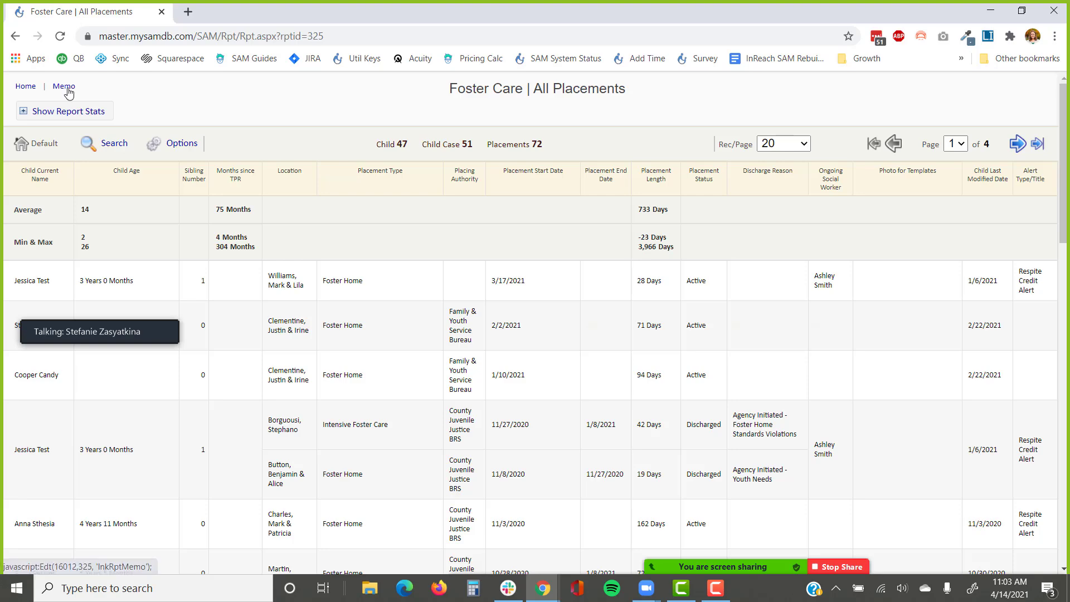
{"action": "left_click", "coordinate": [70, 110]}
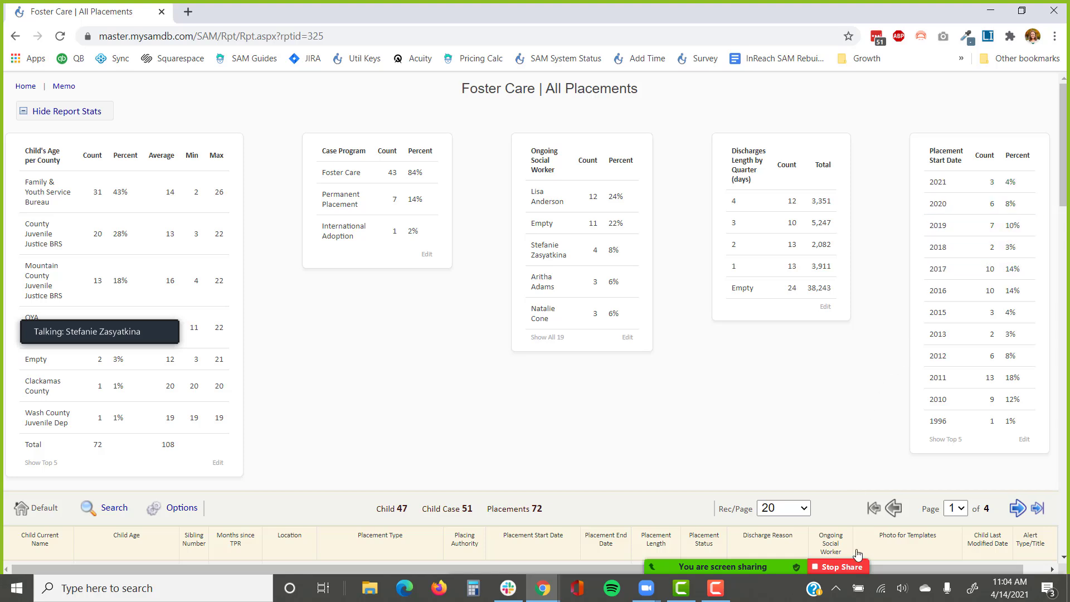
Switch to the Zoom meeting chat to read the newest private question, and minimize the chat window.
{"action": "left_click", "coordinate": [1037, 557]}
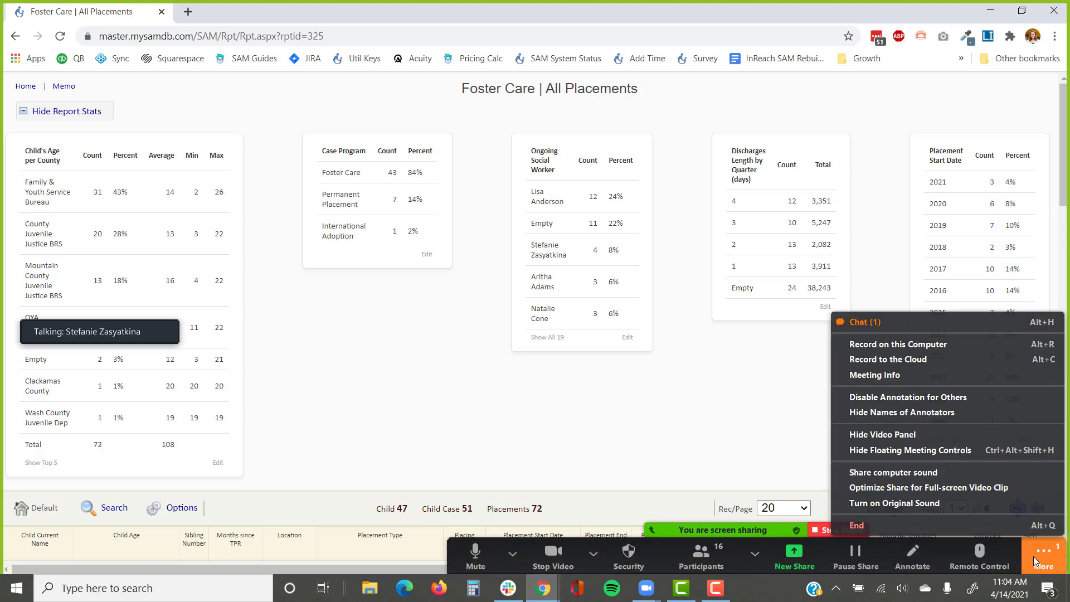
{"action": "left_click", "coordinate": [891, 323]}
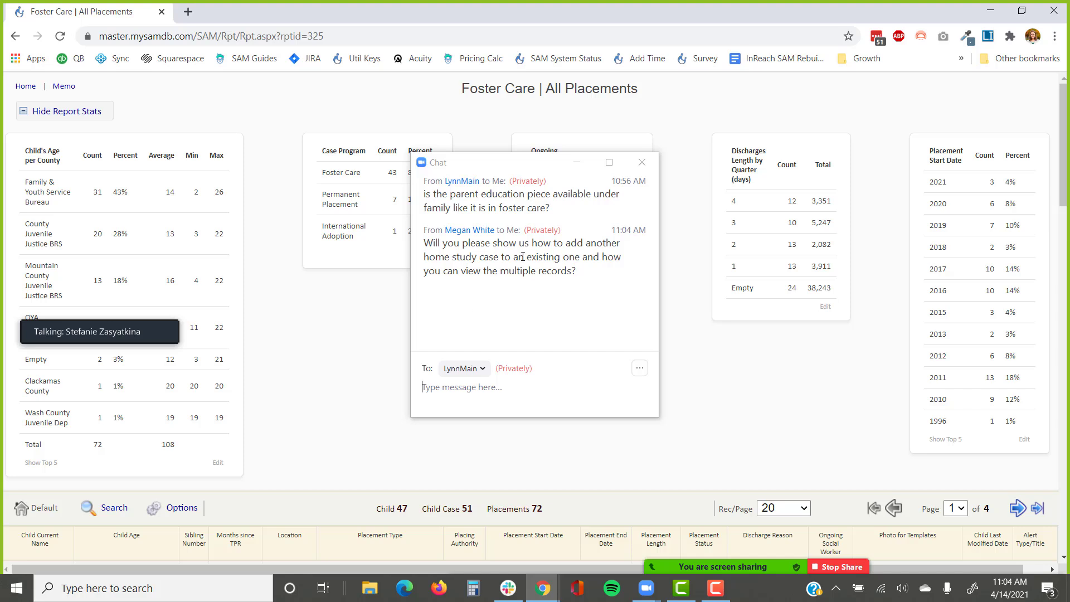
{"action": "left_click", "coordinate": [577, 162]}
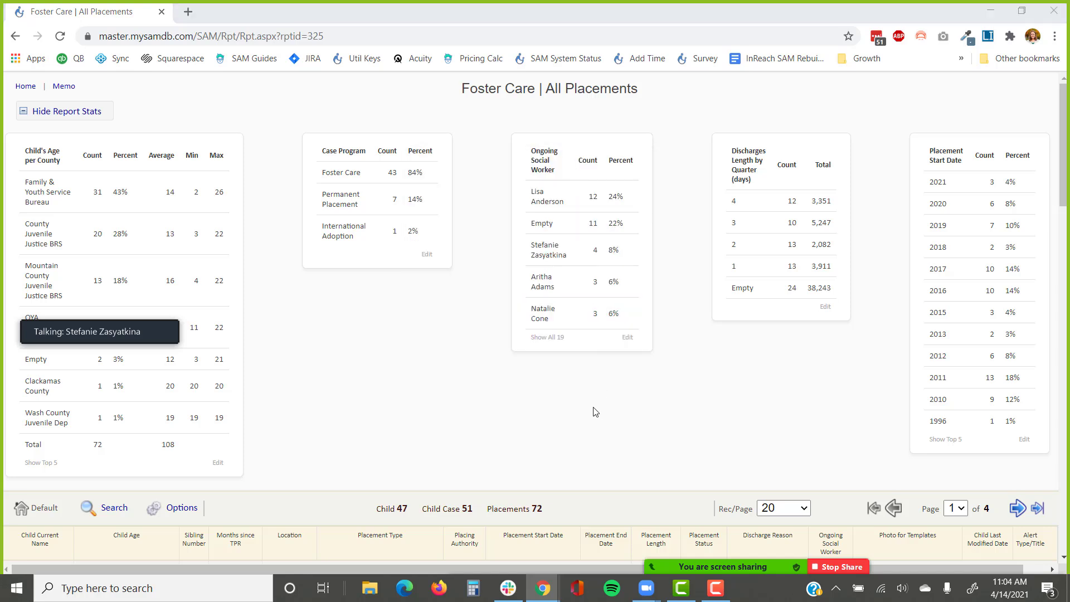
Hide the report stats, and examine the filter conditions offered for the Placement Start Date field without adding a filter.
{"action": "left_click", "coordinate": [98, 114]}
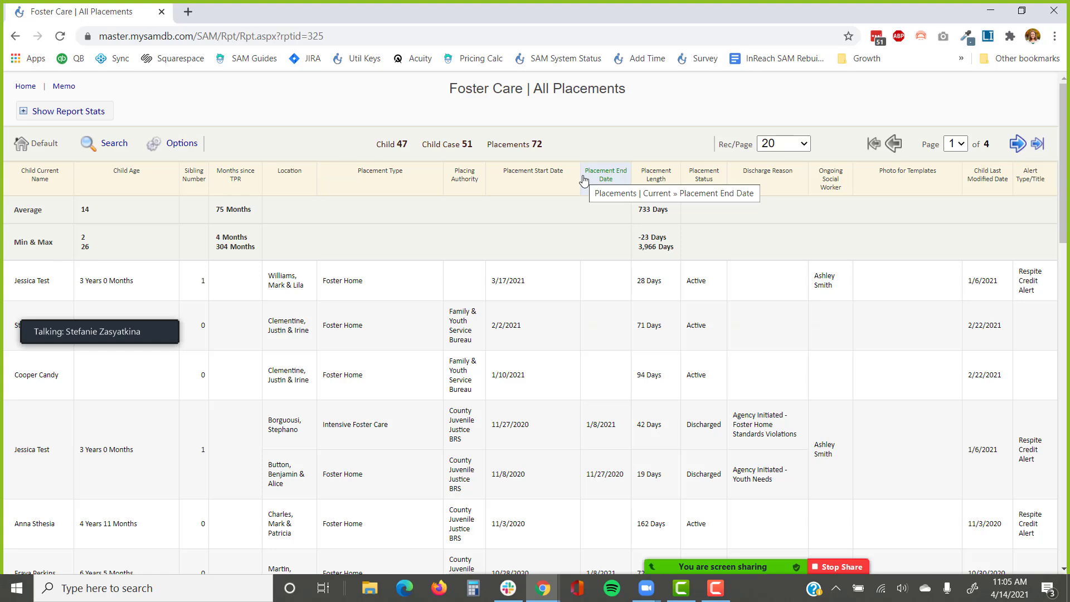
{"action": "left_click", "coordinate": [550, 181]}
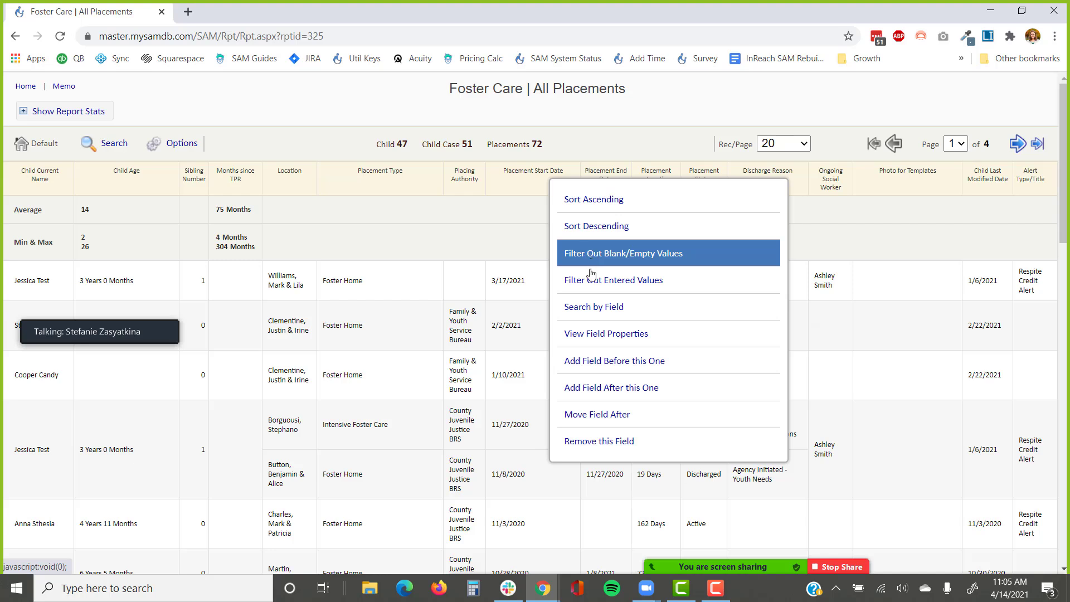
{"action": "left_click", "coordinate": [591, 309]}
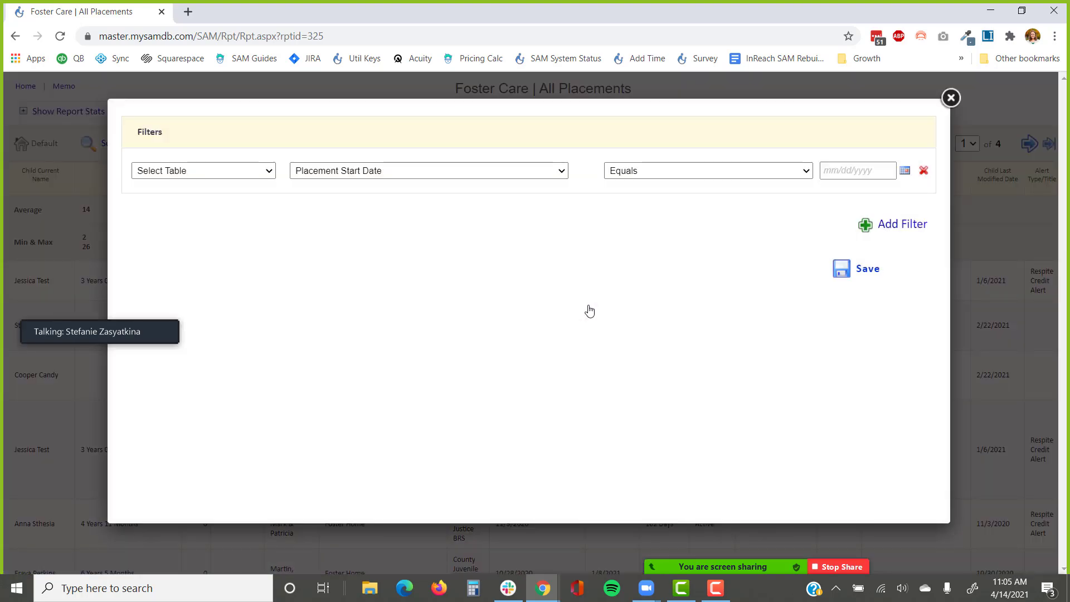
{"action": "left_click", "coordinate": [650, 168]}
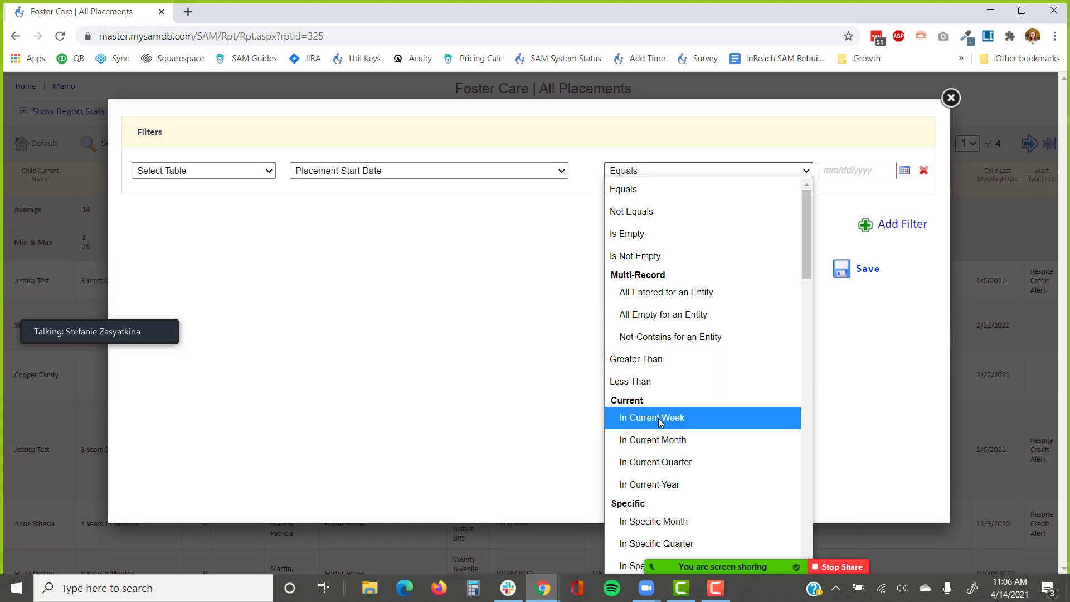
{"action": "scroll", "coordinate": [660, 412], "scroll_direction": "down", "scroll_amount": 2}
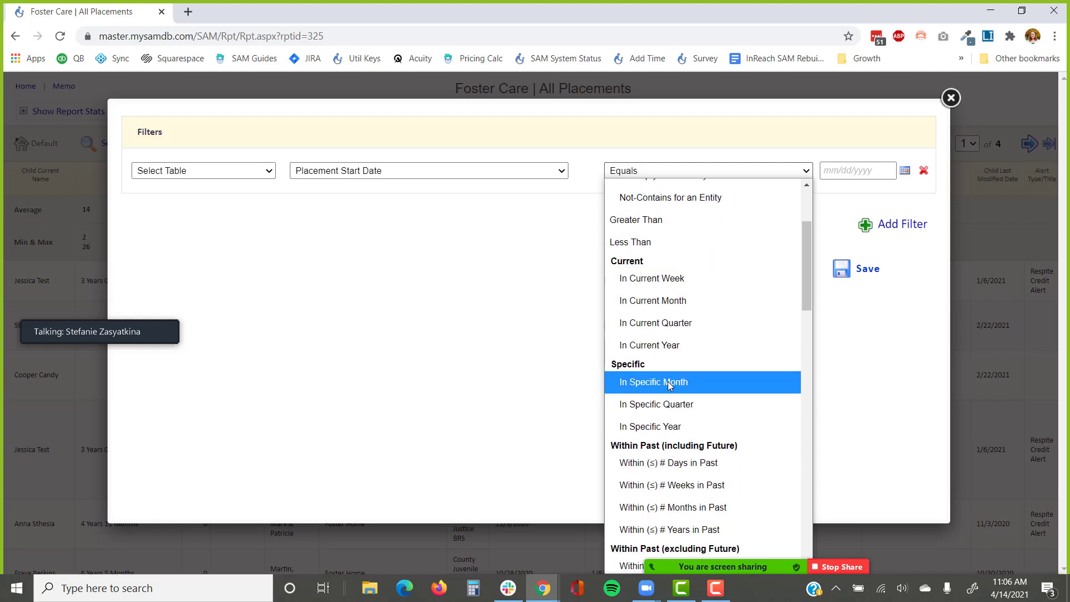
{"action": "scroll", "coordinate": [671, 385], "scroll_direction": "down", "scroll_amount": 4}
{"action": "scroll", "coordinate": [683, 320], "scroll_direction": "up", "scroll_amount": 2}
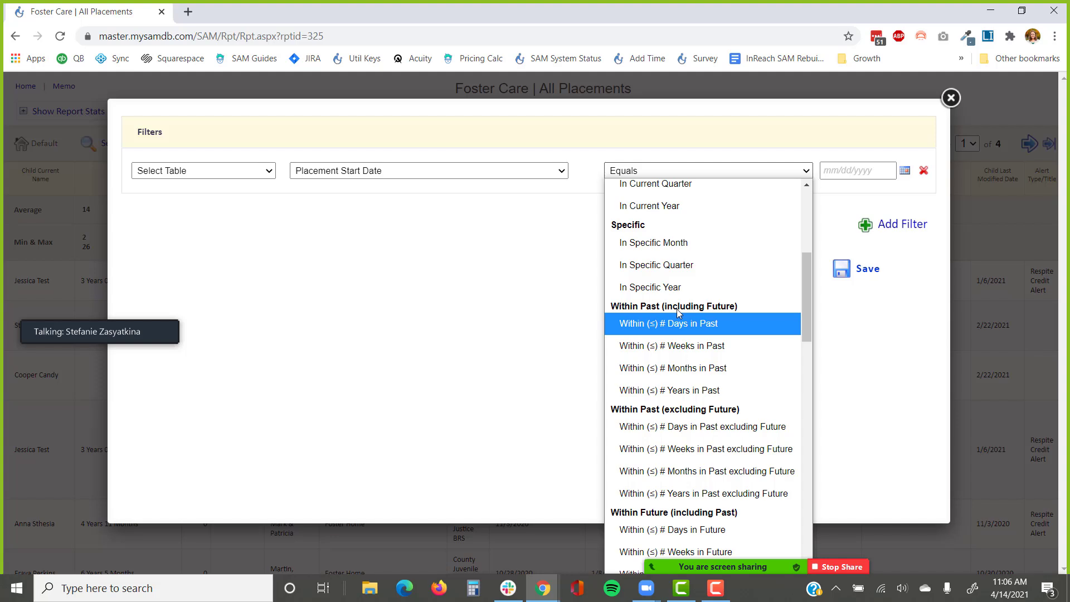
{"action": "scroll", "coordinate": [677, 309], "scroll_direction": "down", "scroll_amount": 6}
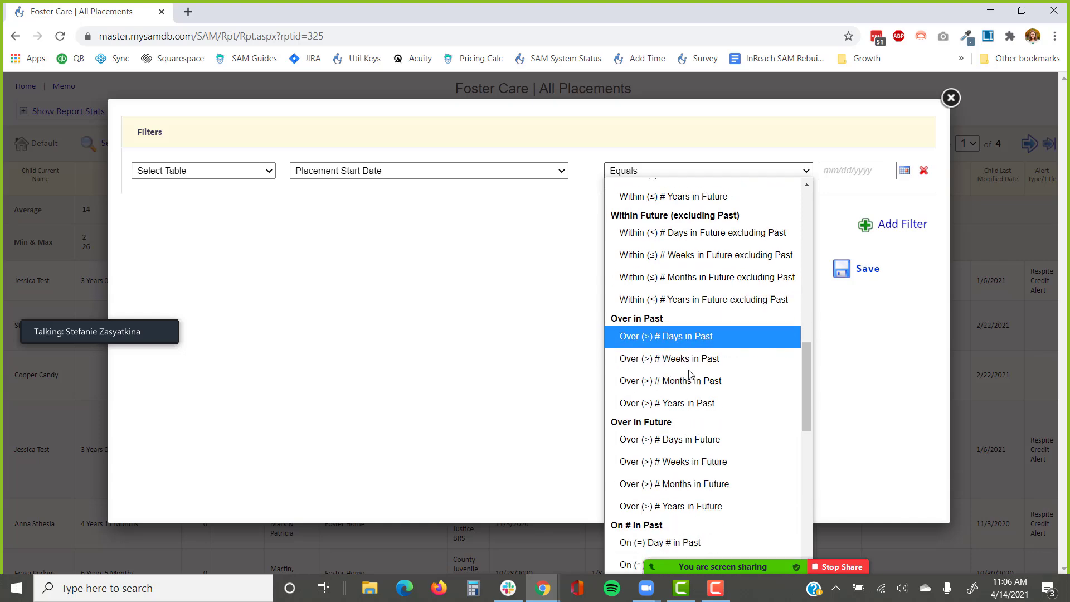
{"action": "scroll", "coordinate": [690, 376], "scroll_direction": "down", "scroll_amount": 3}
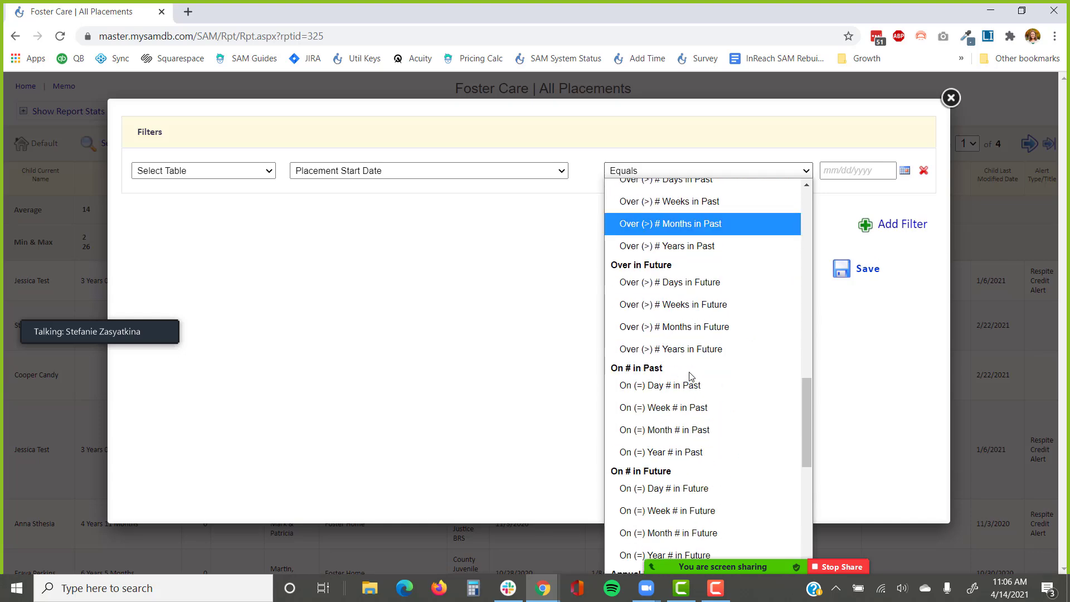
{"action": "scroll", "coordinate": [690, 375], "scroll_direction": "down", "scroll_amount": 5}
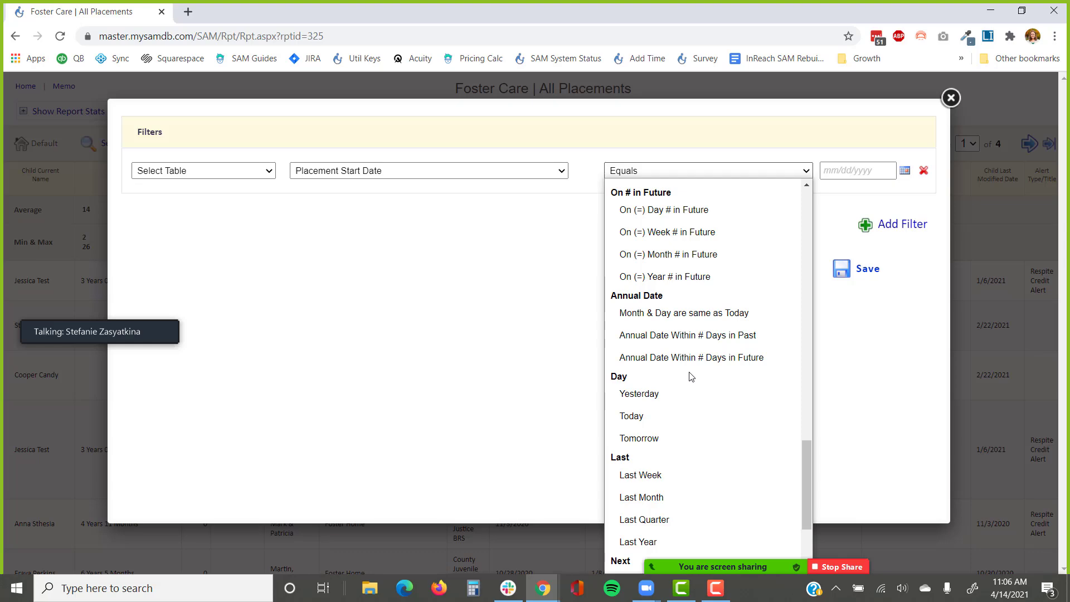
{"action": "left_click", "coordinate": [951, 98]}
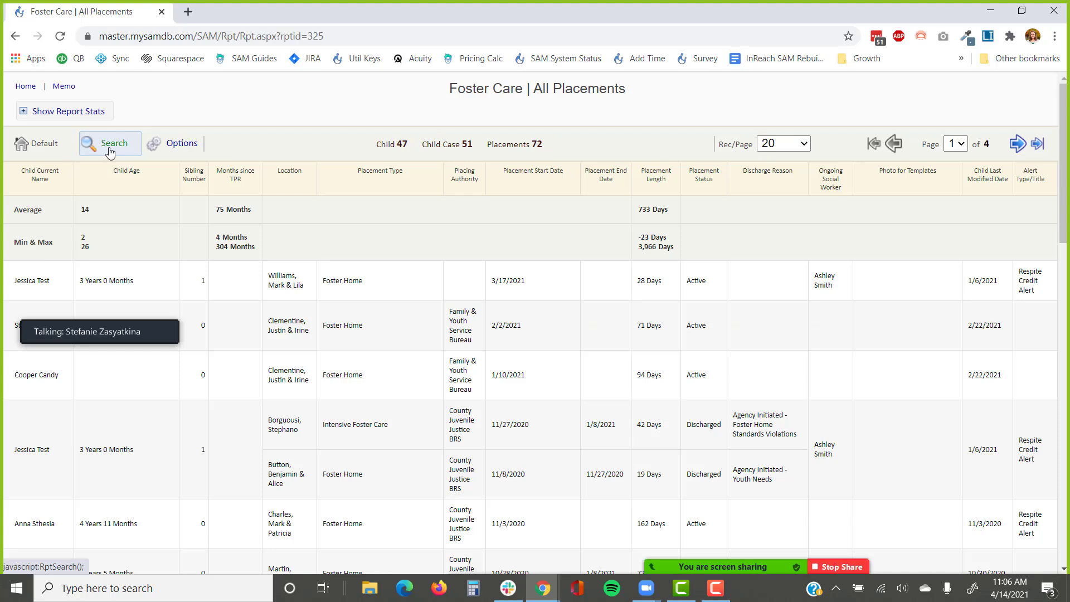
Examine the tables available for filtering in the report search, and close the filters without saving.
{"action": "left_click", "coordinate": [107, 150]}
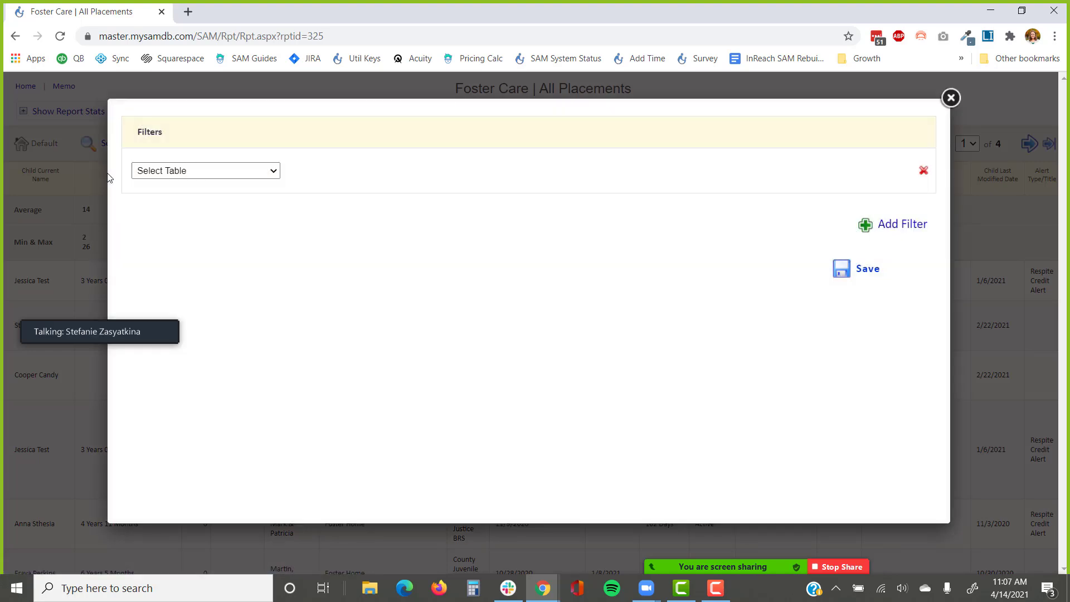
{"action": "left_click", "coordinate": [203, 172]}
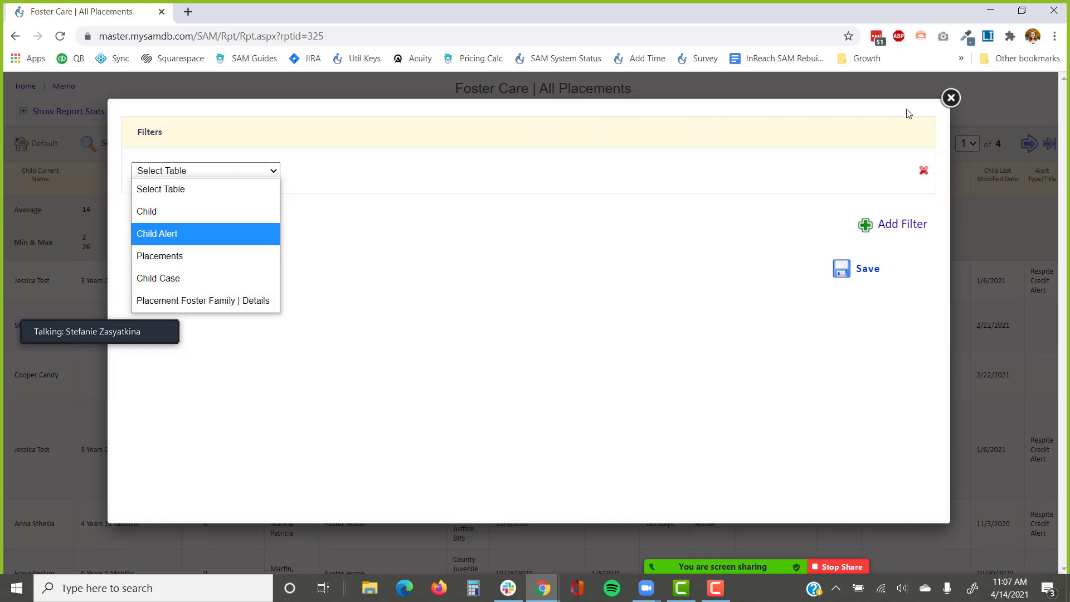
{"action": "left_click", "coordinate": [951, 98]}
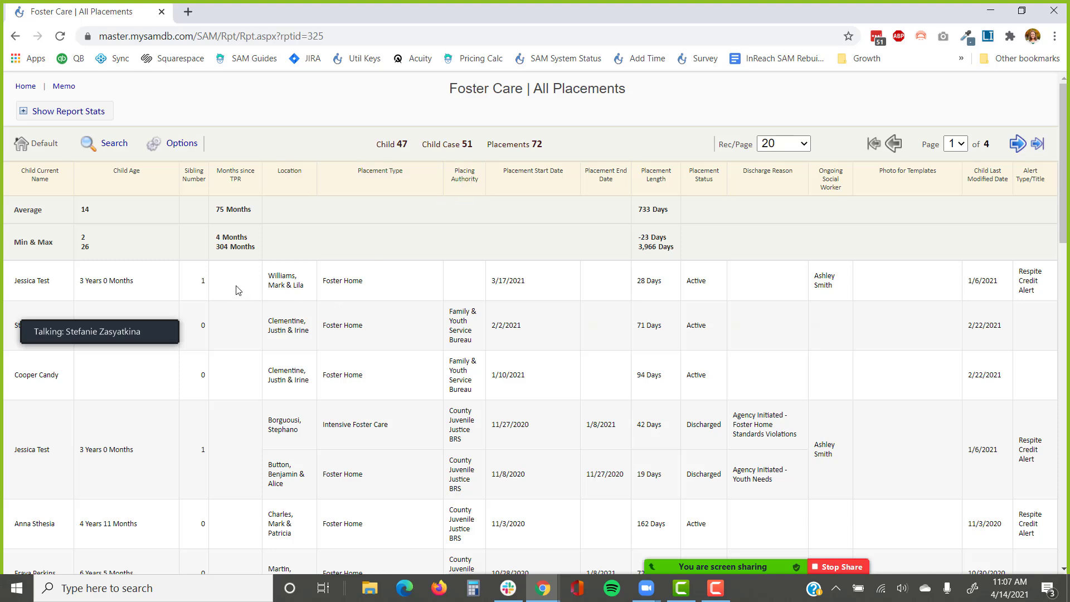
View the Placement End Date edit form and the Placement Status value options for the first placement, closing both without changes.
{"action": "mouse_move", "coordinate": [599, 282]}
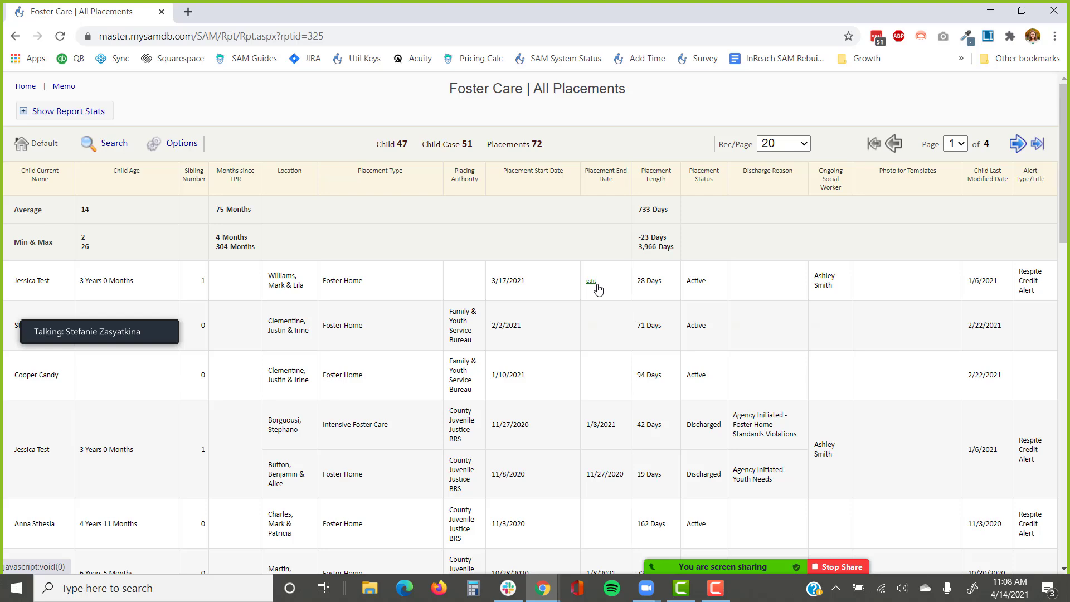
{"action": "left_click", "coordinate": [596, 285]}
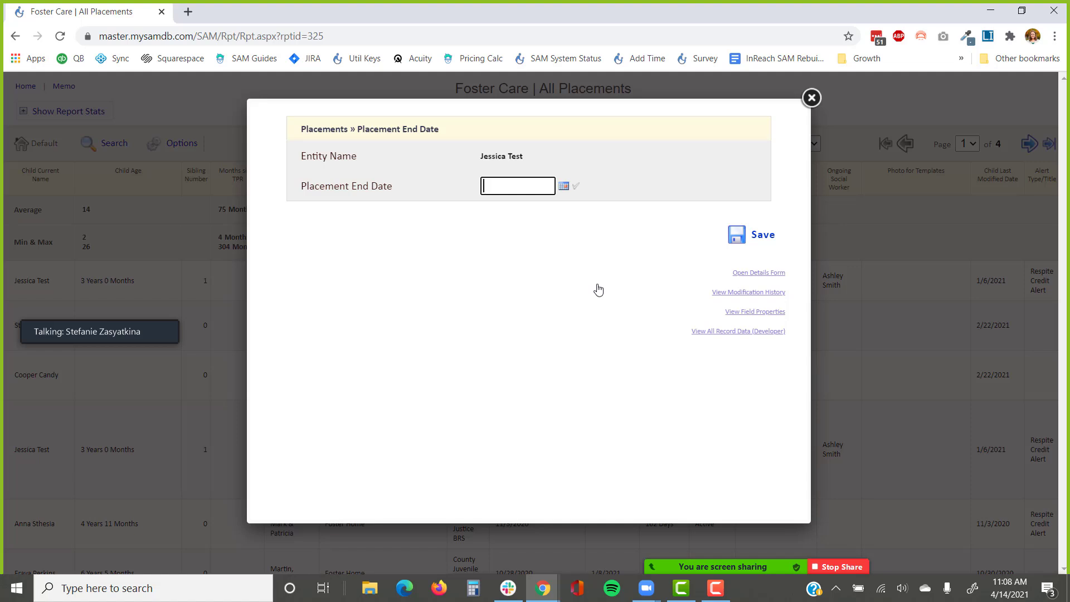
{"action": "left_click", "coordinate": [811, 98]}
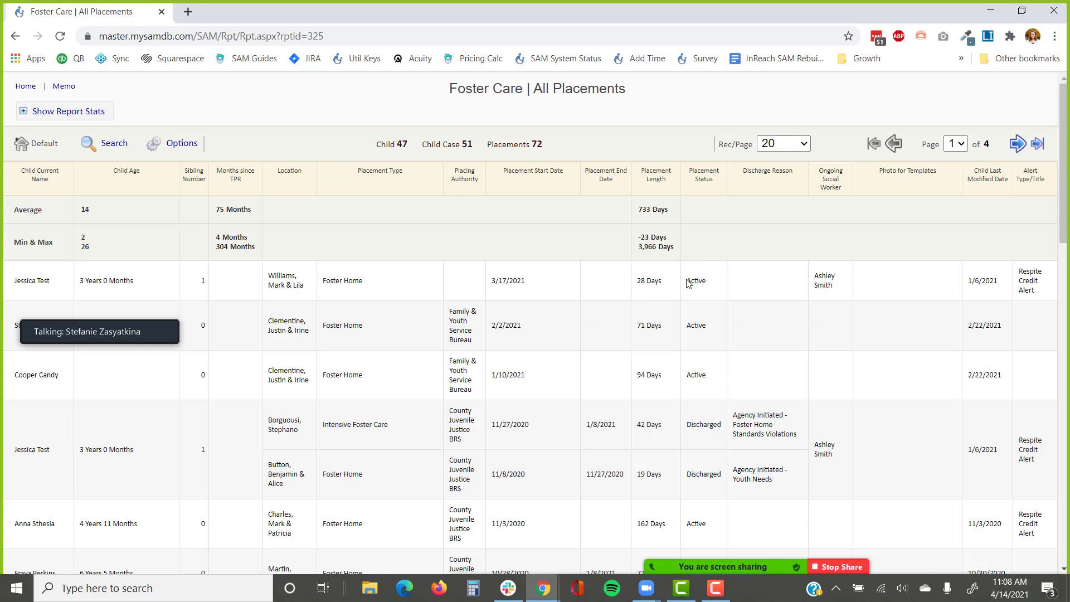
{"action": "left_click", "coordinate": [698, 282]}
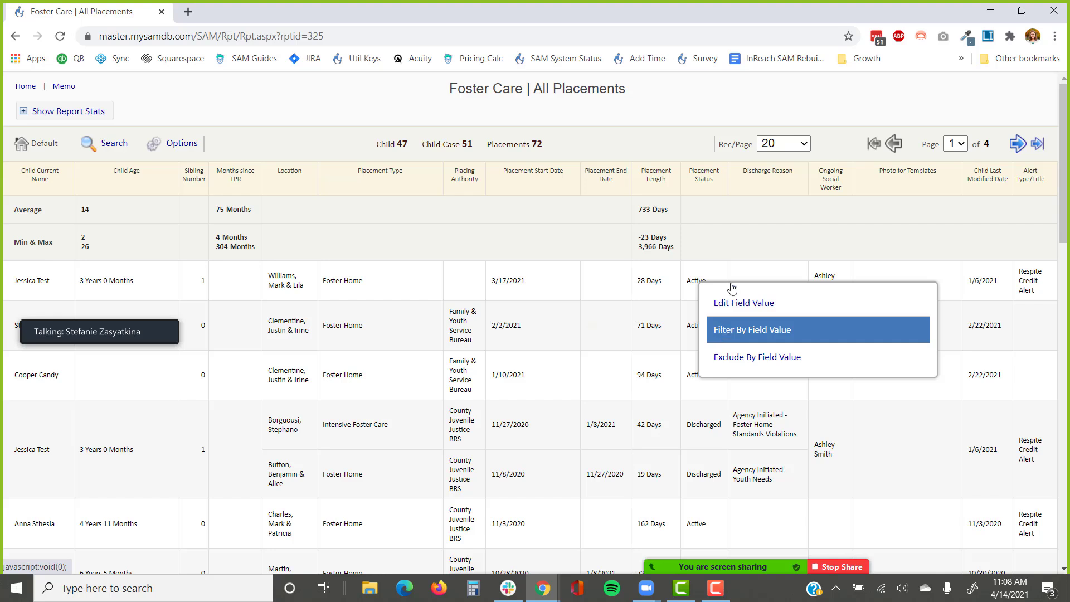
{"action": "left_click", "coordinate": [733, 241]}
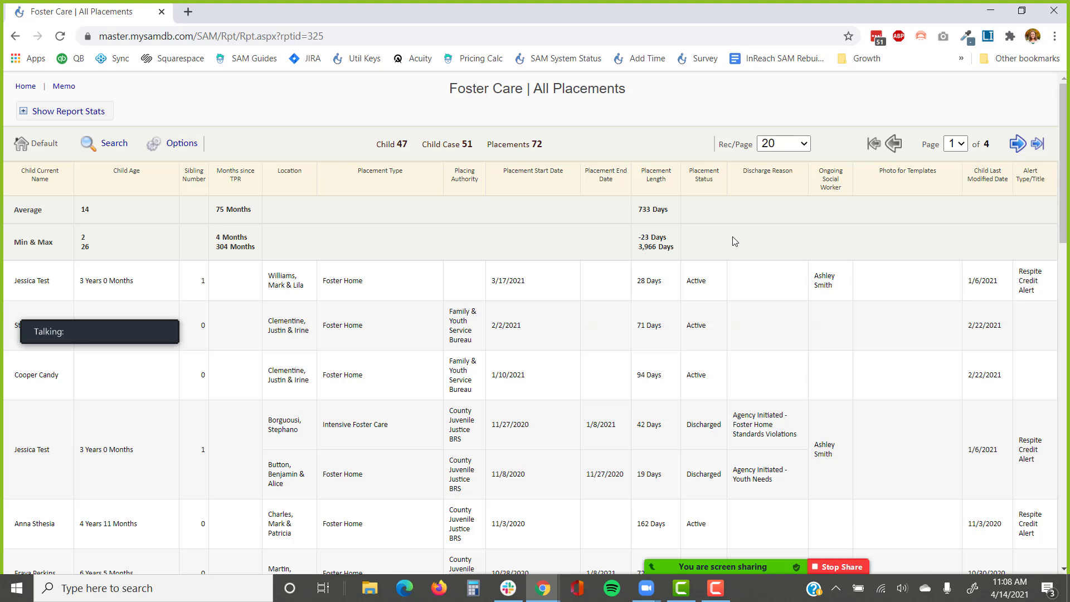
Examine the report's options and advanced options, and return to the SAM home page.
{"action": "left_click", "coordinate": [163, 149]}
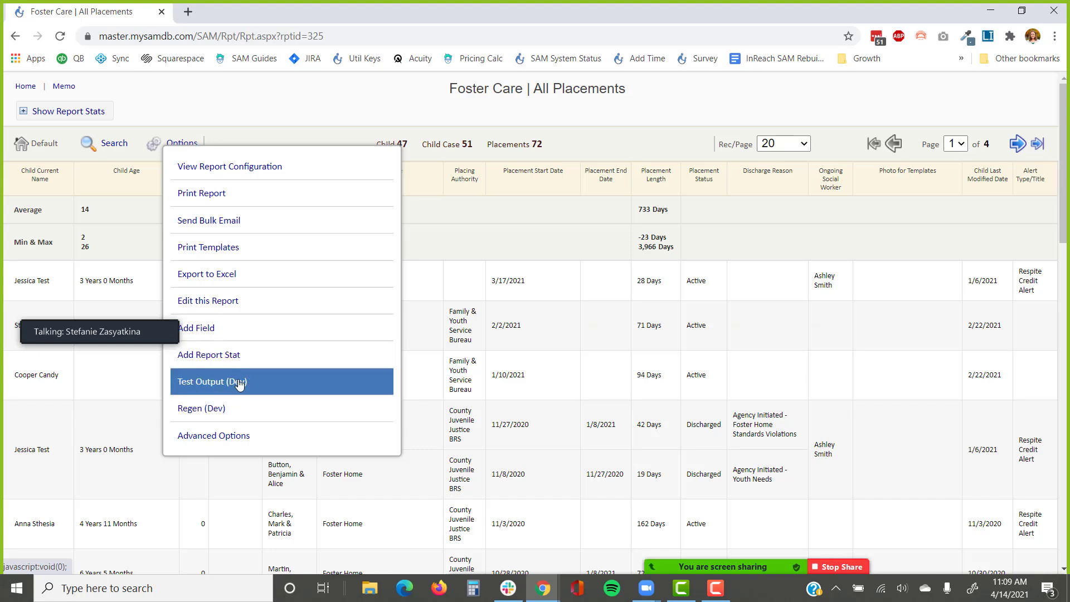
{"action": "left_click", "coordinate": [238, 436]}
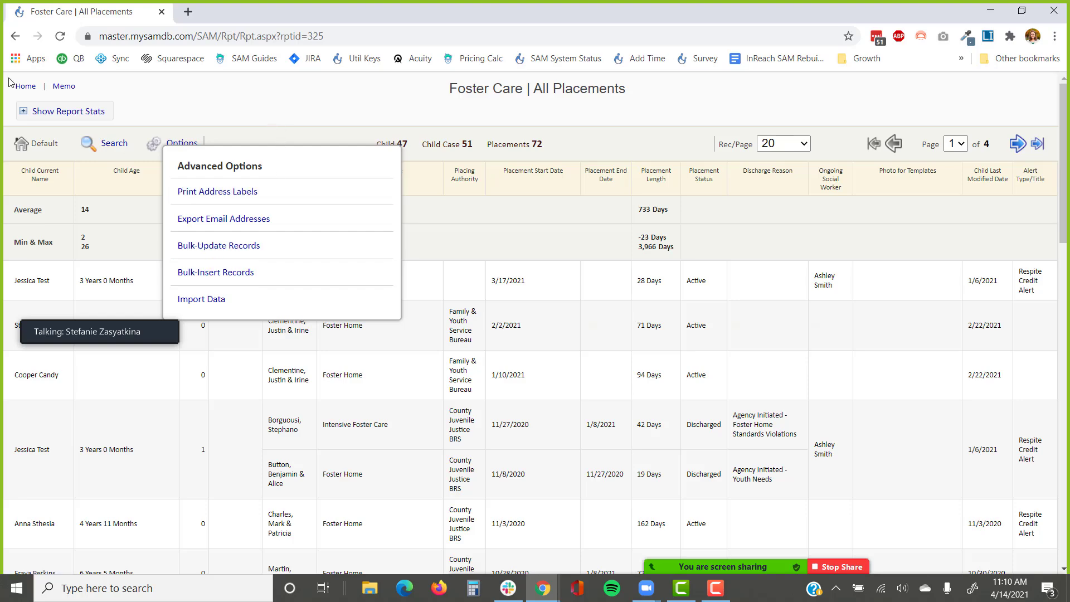
{"action": "left_click", "coordinate": [23, 88]}
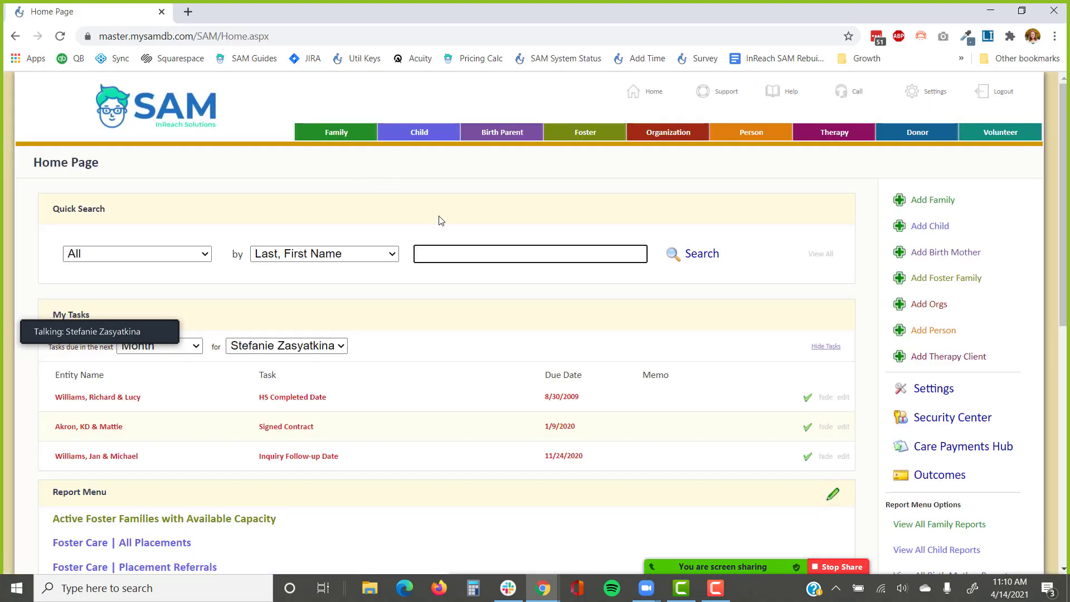
Search all records by the family's last name and open the matching Family record in Atlanta, GA.
{"action": "type", "text": "williams"}
{"action": "key", "text": "Return"}
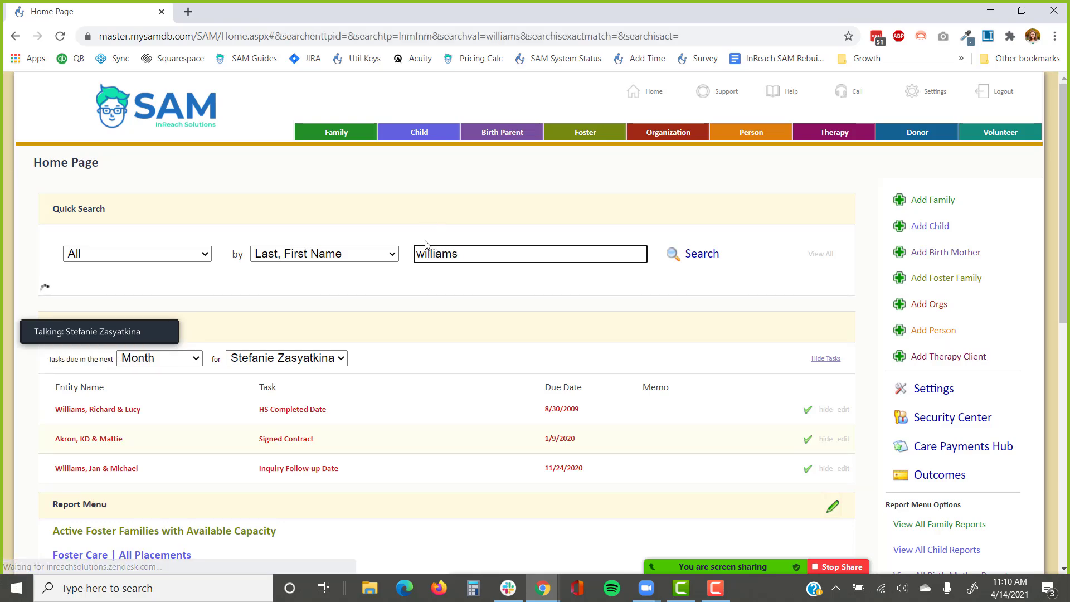
{"action": "scroll", "coordinate": [357, 454], "scroll_direction": "down", "scroll_amount": 1}
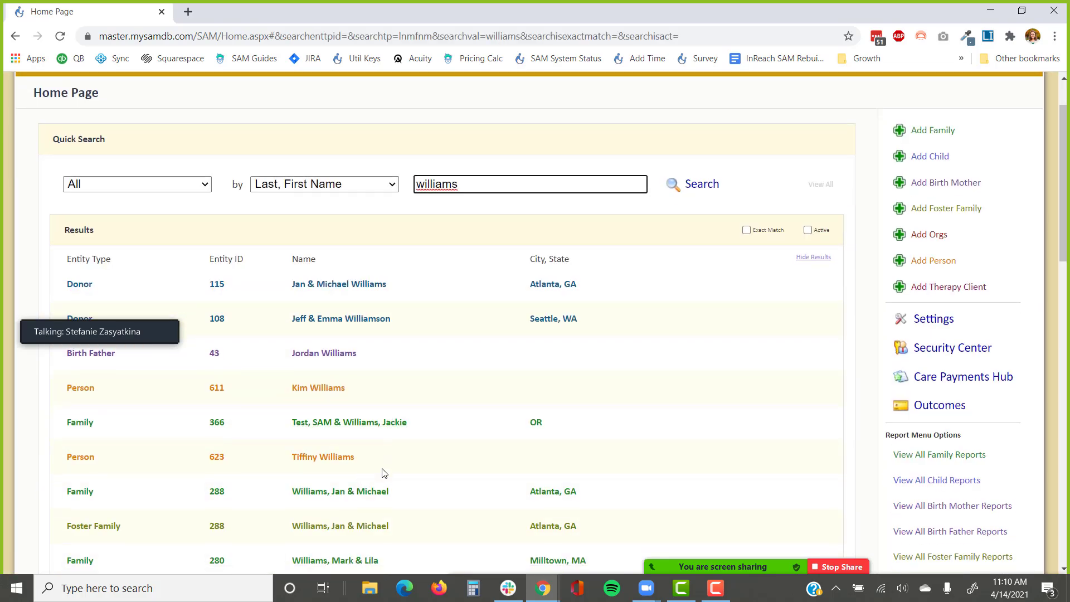
{"action": "left_click", "coordinate": [378, 495]}
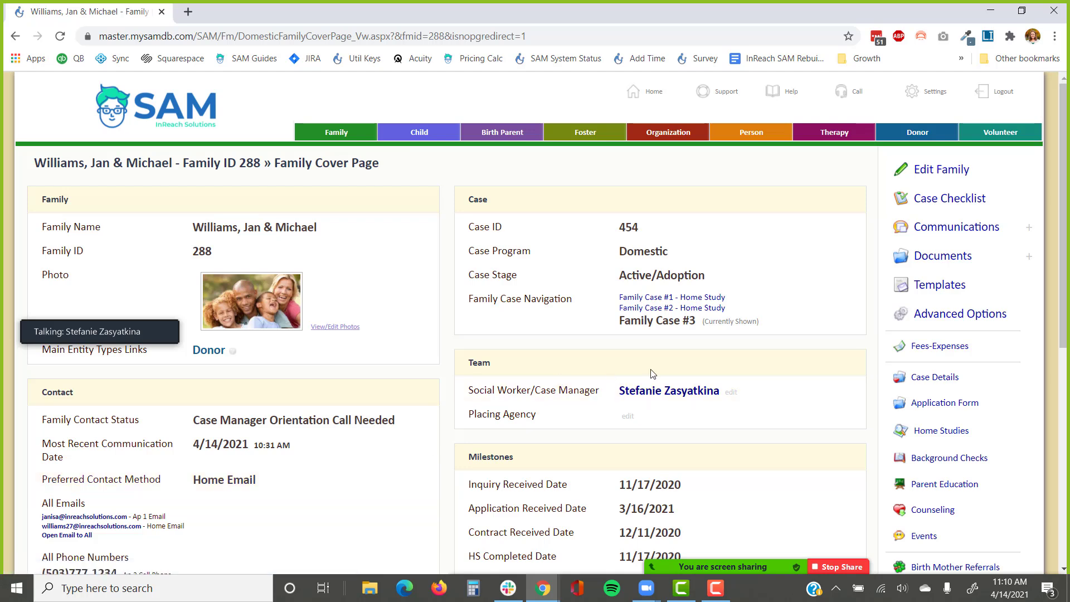
Review the family's Home Study Overview and the edit form for Home Study #2, returning to the overview without saving.
{"action": "left_click", "coordinate": [930, 434]}
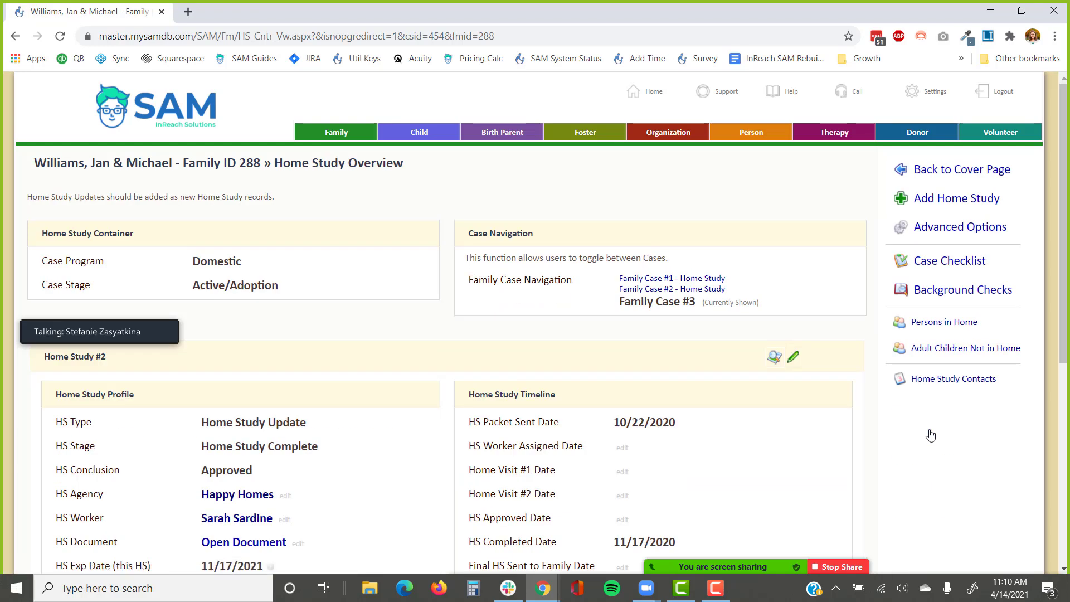
{"action": "scroll", "coordinate": [931, 434], "scroll_direction": "down", "scroll_amount": 1}
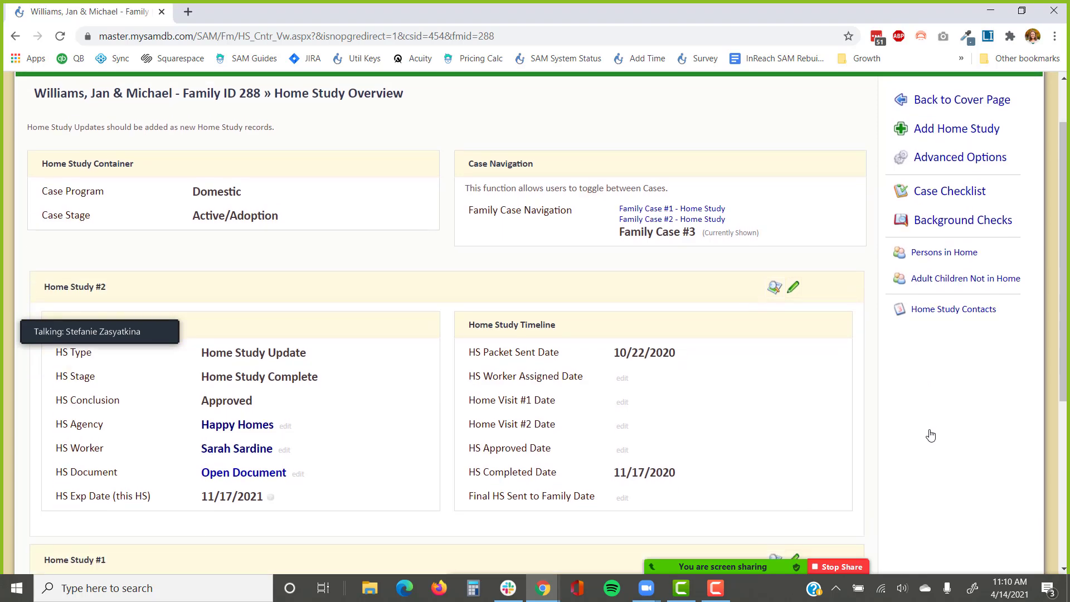
{"action": "scroll", "coordinate": [931, 418], "scroll_direction": "down", "scroll_amount": 2}
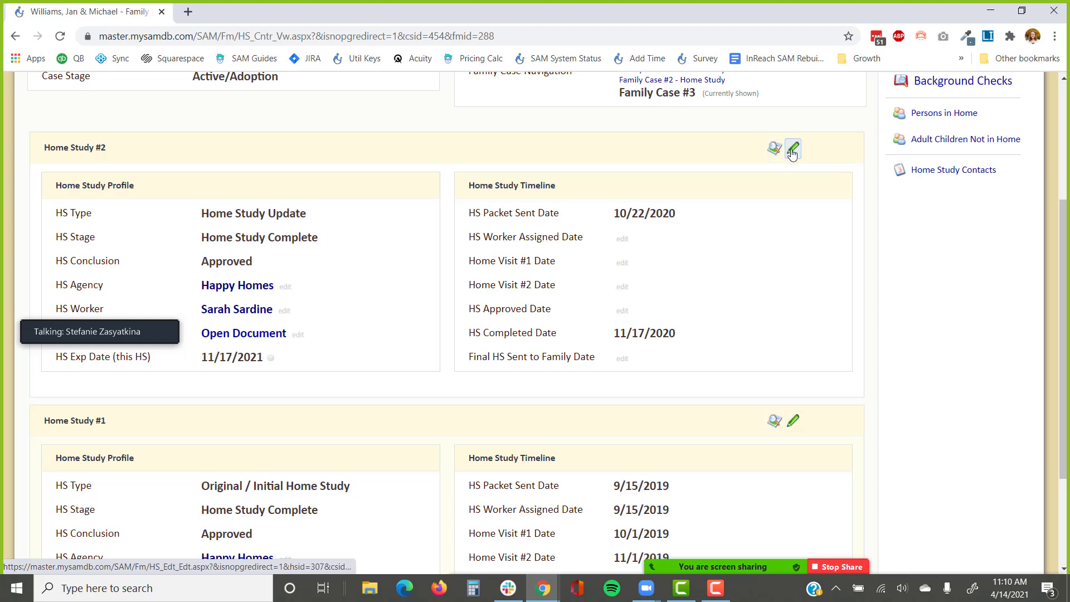
{"action": "left_click", "coordinate": [795, 157]}
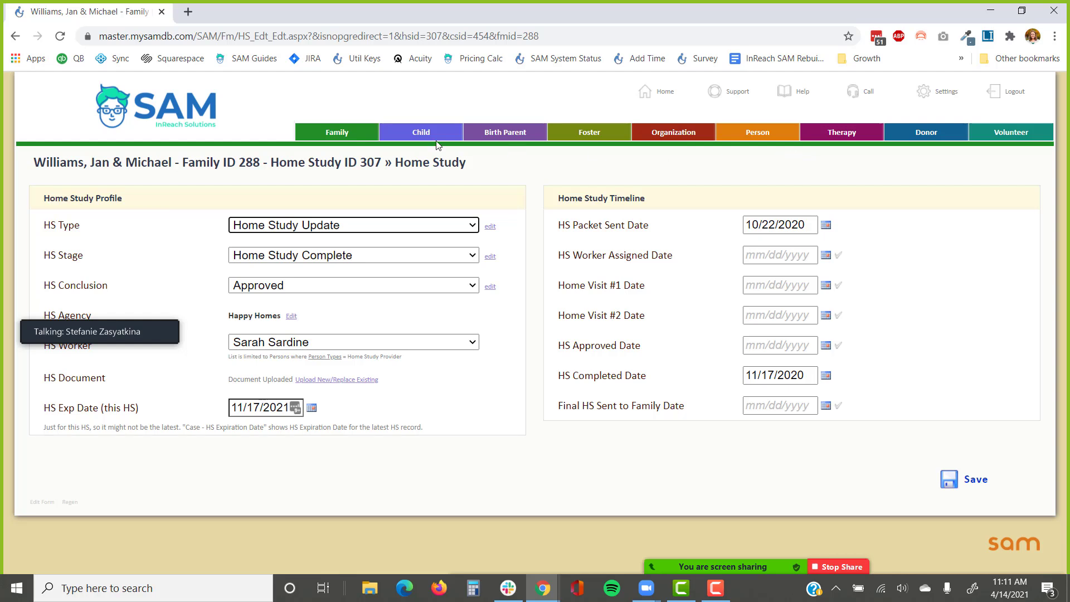
{"action": "left_click", "coordinate": [11, 42]}
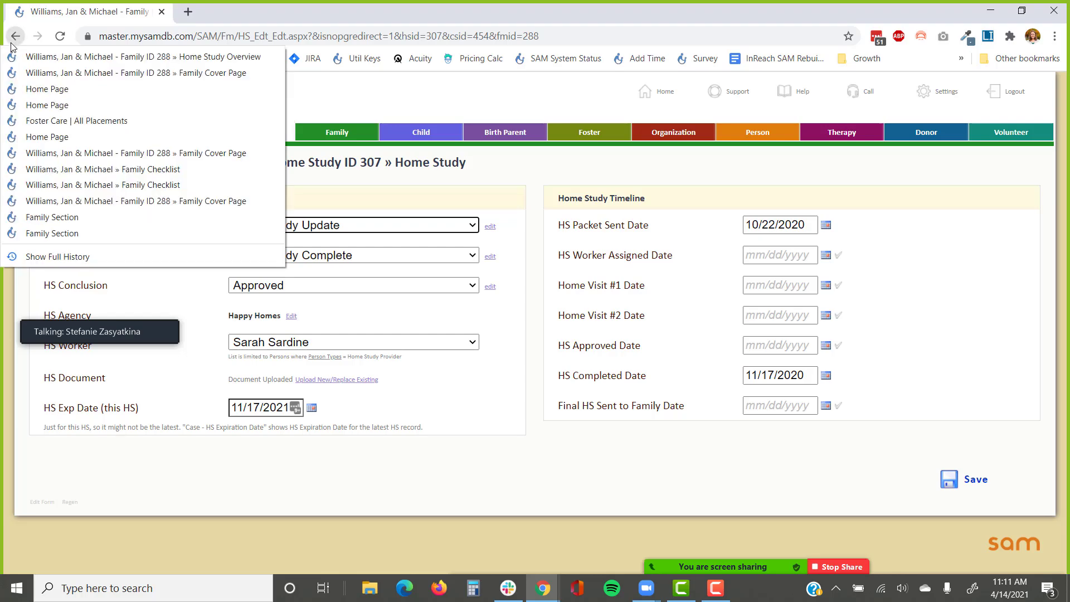
{"action": "left_click", "coordinate": [11, 41]}
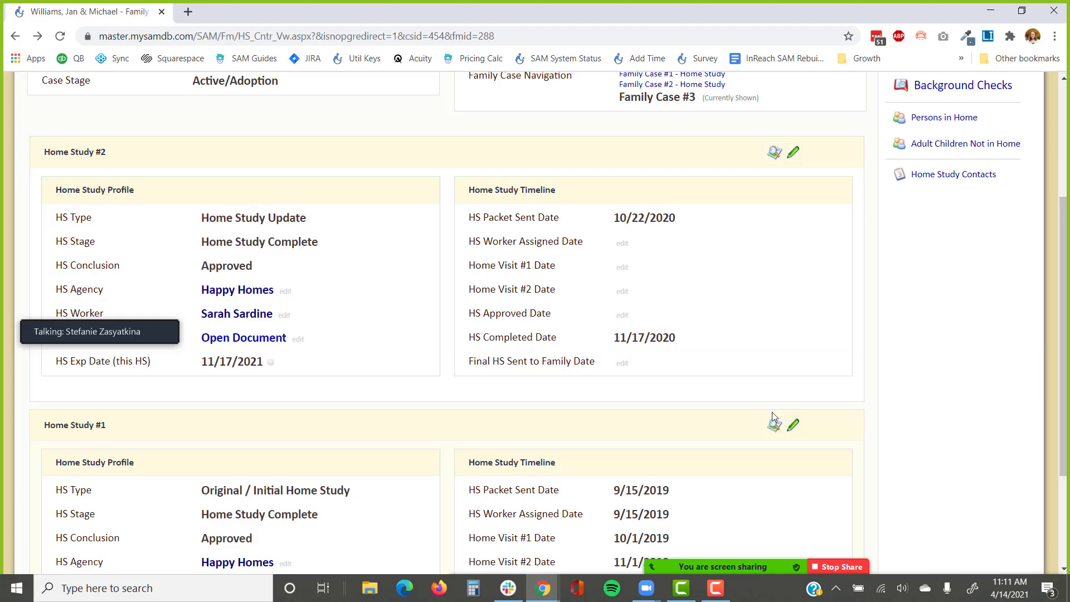
Read the attendees' questions in the Zoom meeting chat, and minimize the chat window.
{"action": "left_click", "coordinate": [1020, 554]}
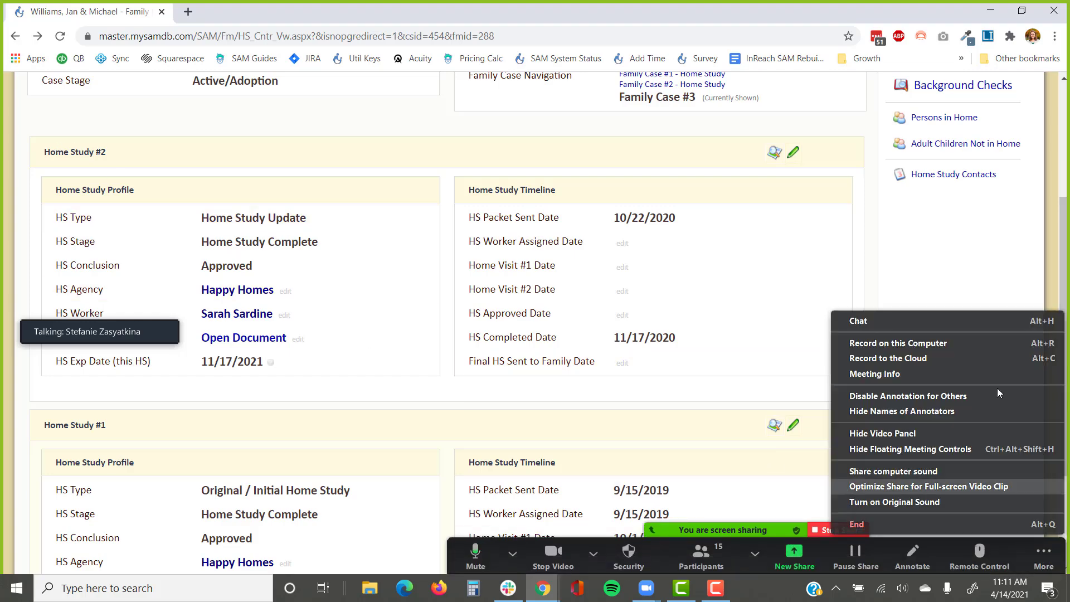
{"action": "left_click", "coordinate": [947, 323]}
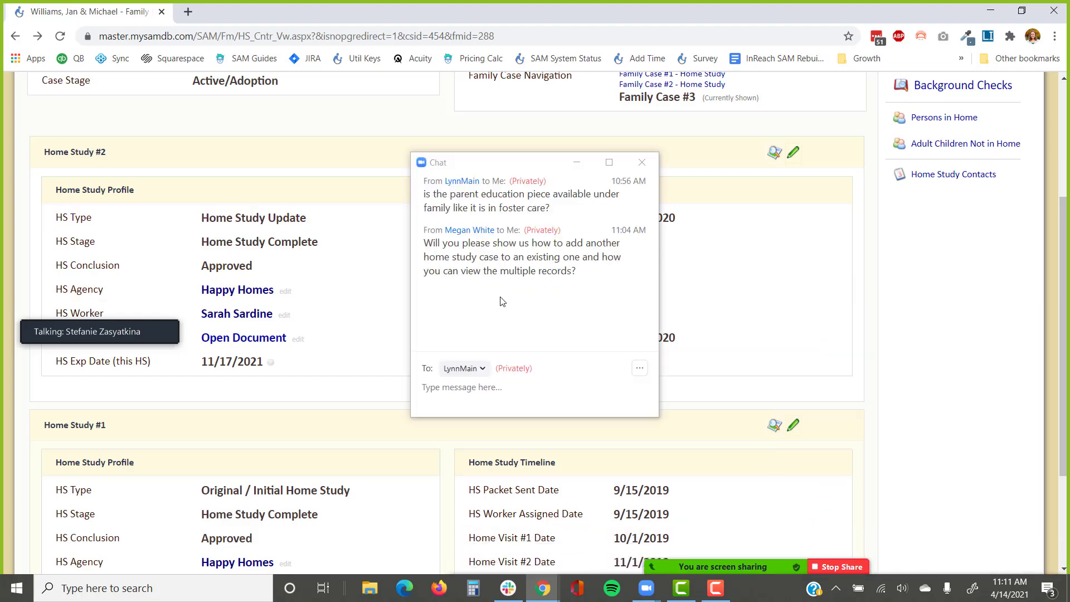
{"action": "left_click", "coordinate": [577, 163]}
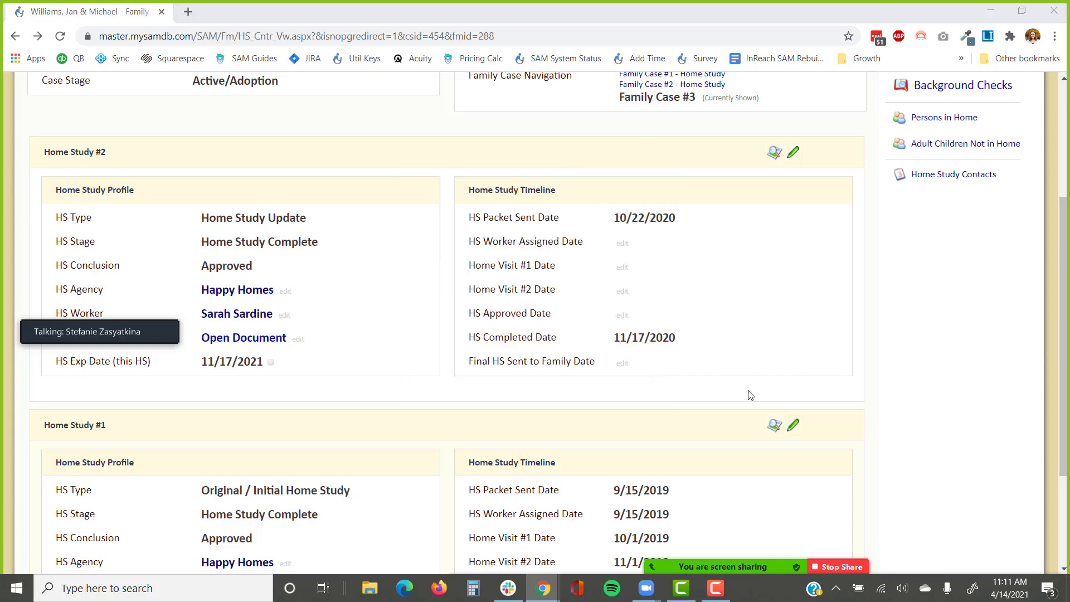
View the form for adding a new case from the family's advanced options, and return to the SAM home page without saving.
{"action": "scroll", "coordinate": [747, 394], "scroll_direction": "up", "scroll_amount": 4}
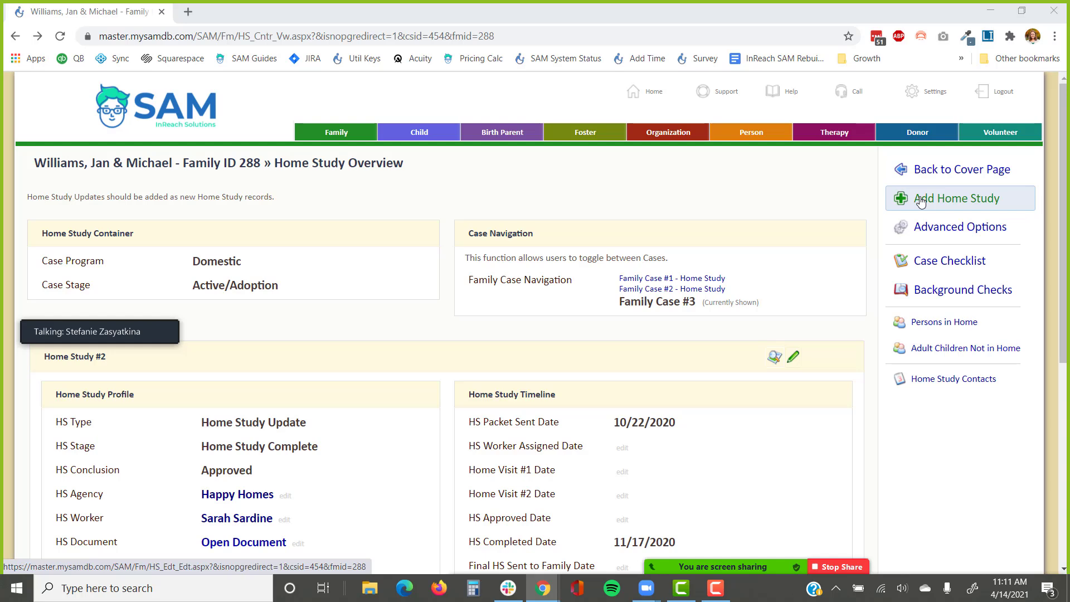
{"action": "left_click", "coordinate": [922, 160]}
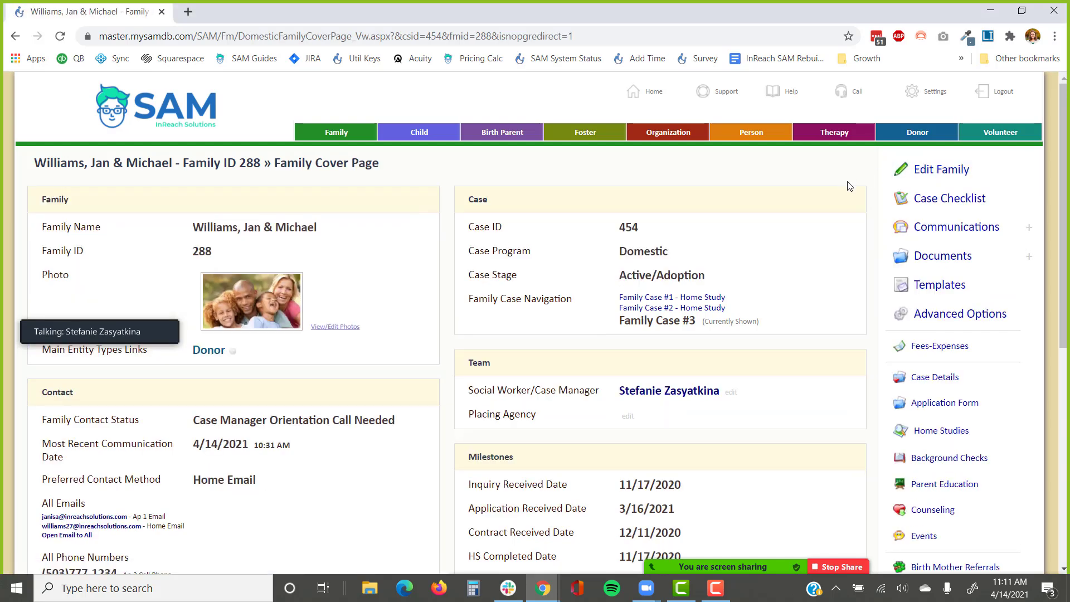
{"action": "left_click", "coordinate": [917, 316]}
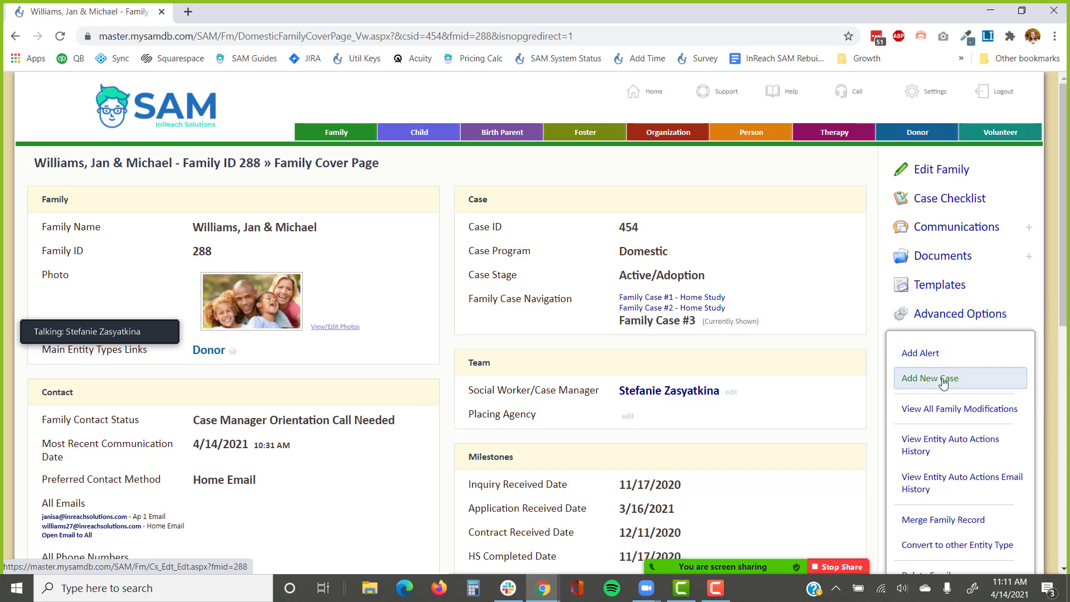
{"action": "left_click", "coordinate": [915, 382]}
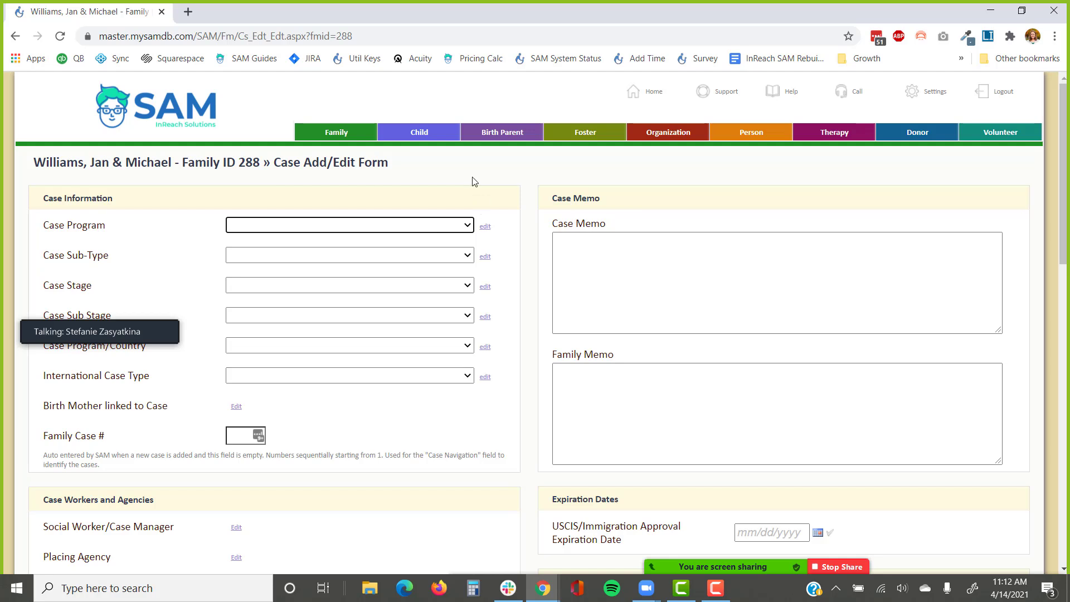
{"action": "left_click", "coordinate": [650, 95]}
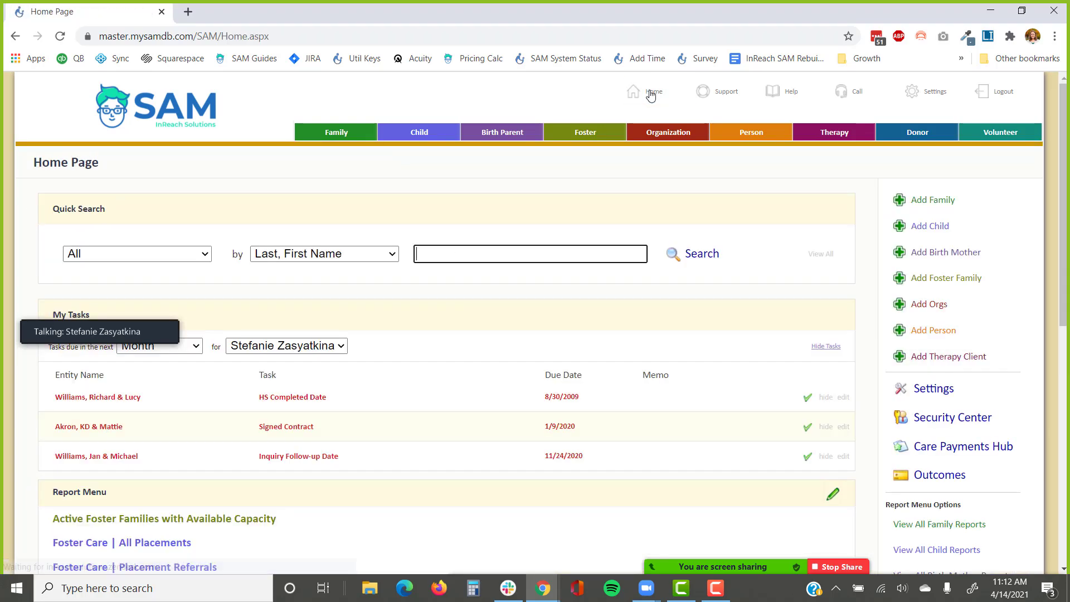
Switch to the New User Training slideshow to show the Webinar Agenda slide, and return to the SAM home page.
{"action": "key", "text": "alt+Tab"}
{"action": "key", "text": "alt+Tab"}
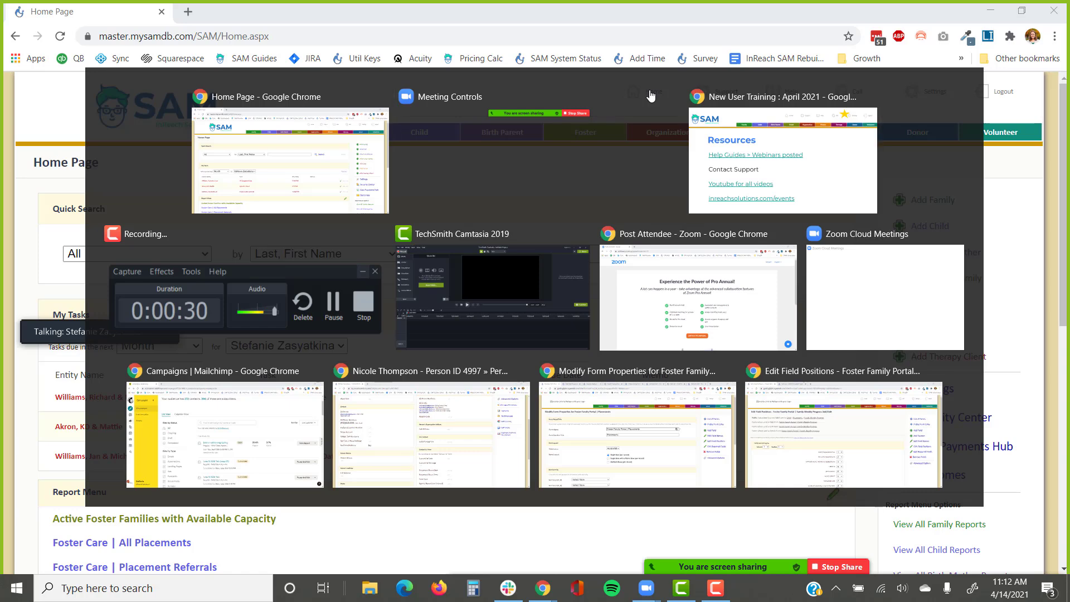
{"action": "key", "text": "Right"}
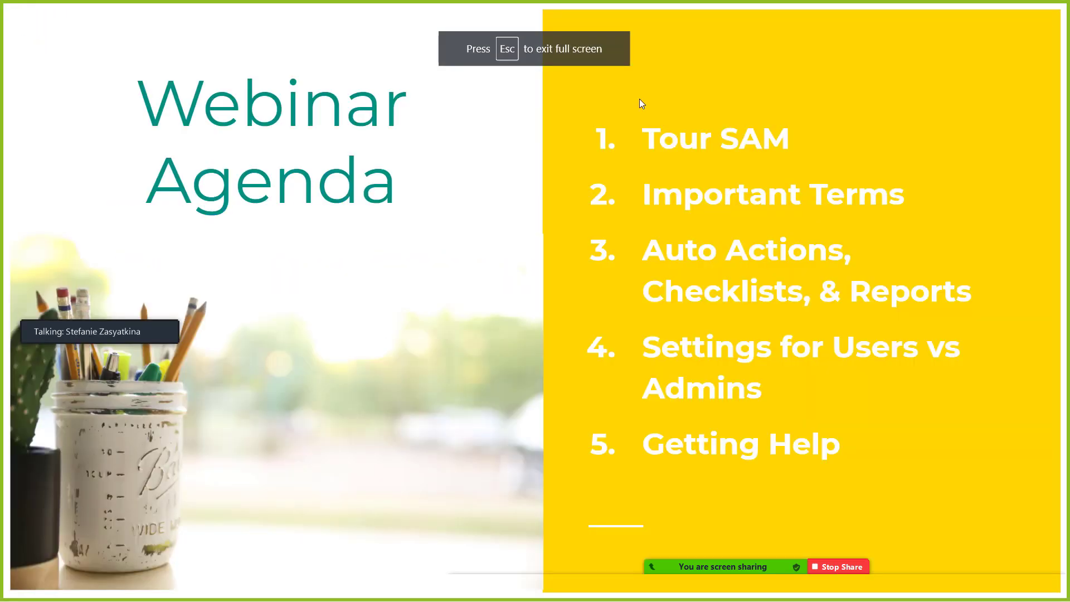
{"action": "key", "text": "alt+Tab"}
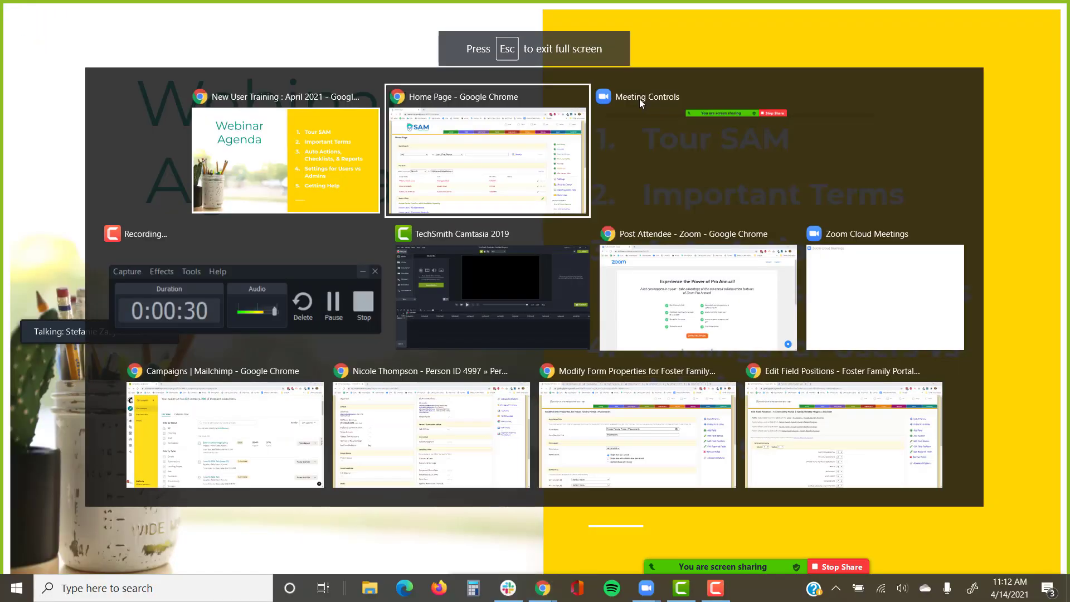
Search the Person section by the employee's last name and open the login and permissions form from the matching record.
{"action": "left_click", "coordinate": [745, 133]}
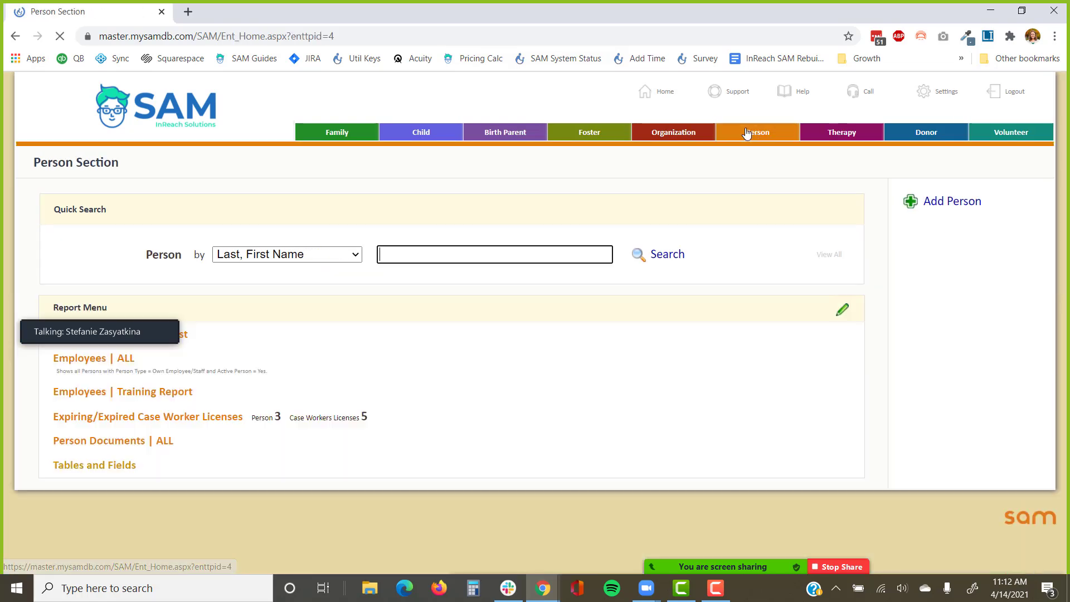
{"action": "type", "text": "zasyatkina"}
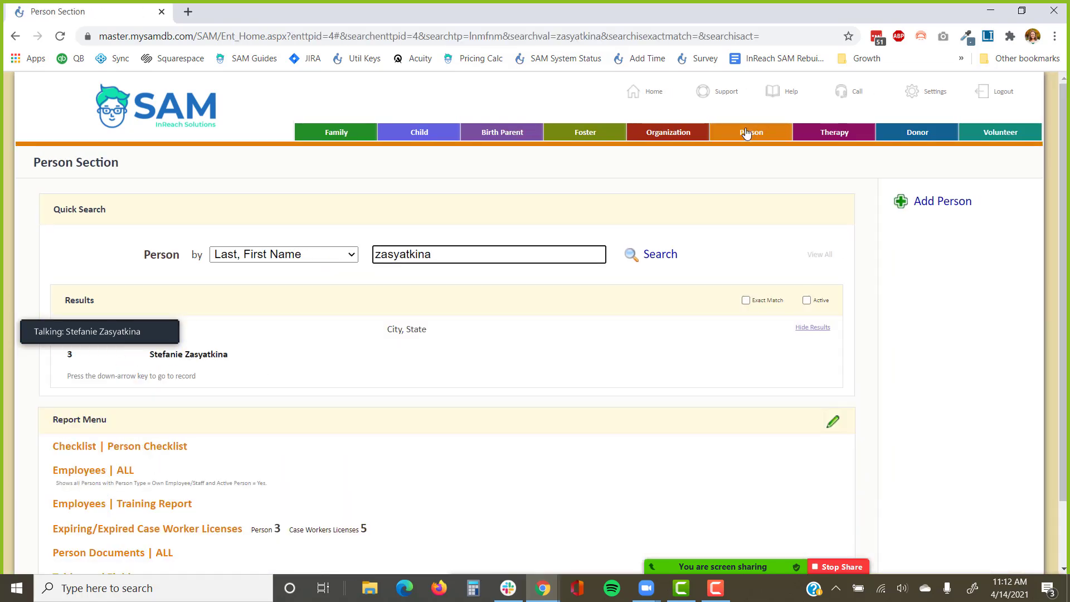
{"action": "left_click", "coordinate": [217, 355]}
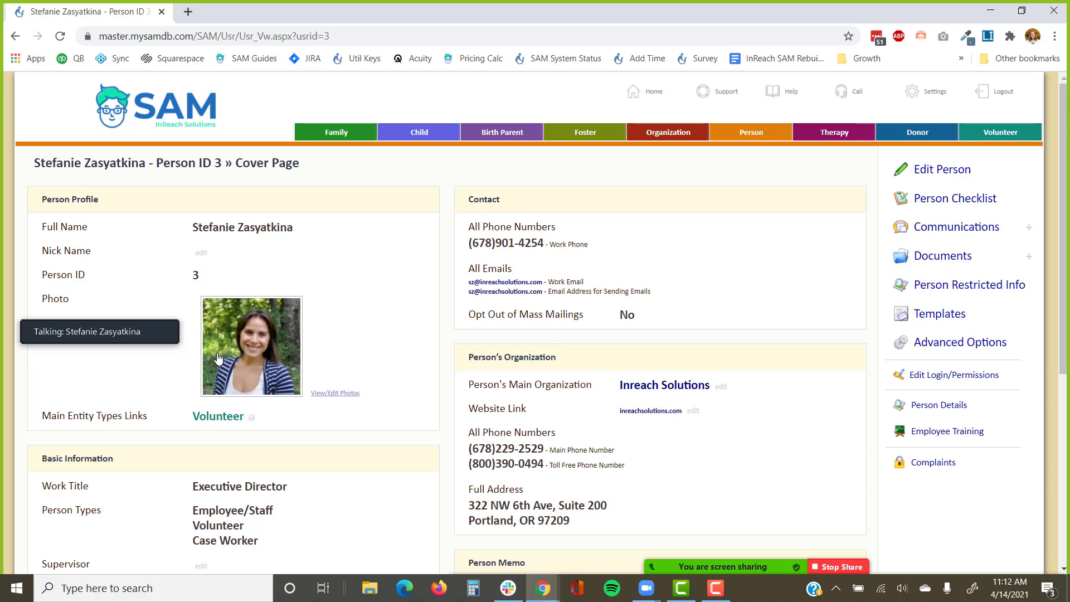
{"action": "left_click", "coordinate": [935, 376]}
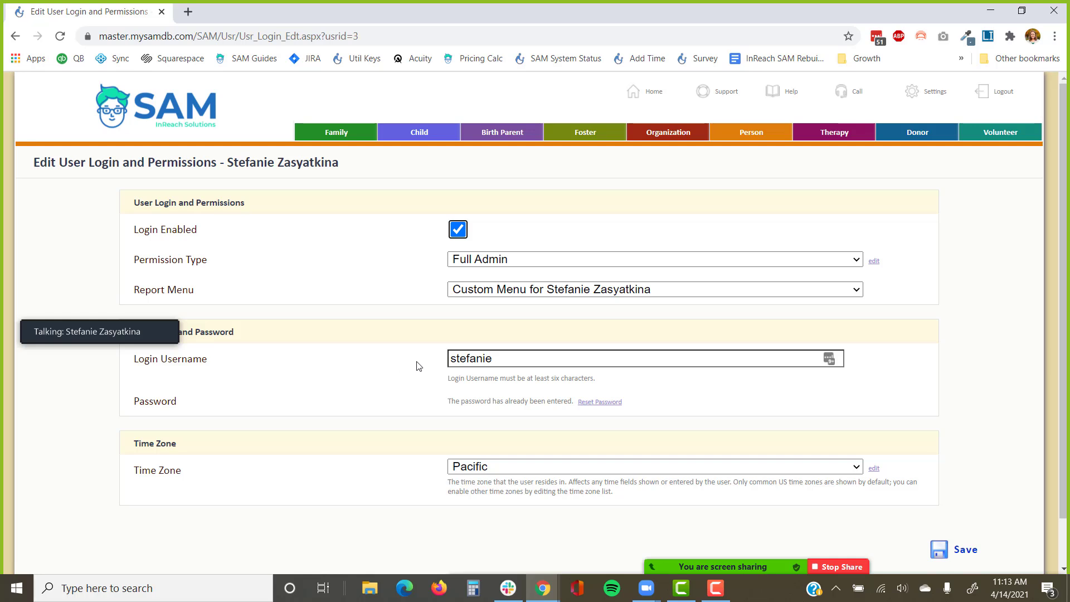
Reveal the password reset fields in the login and permissions form, and examine the password requirements and time zone setting.
{"action": "left_click", "coordinate": [598, 401]}
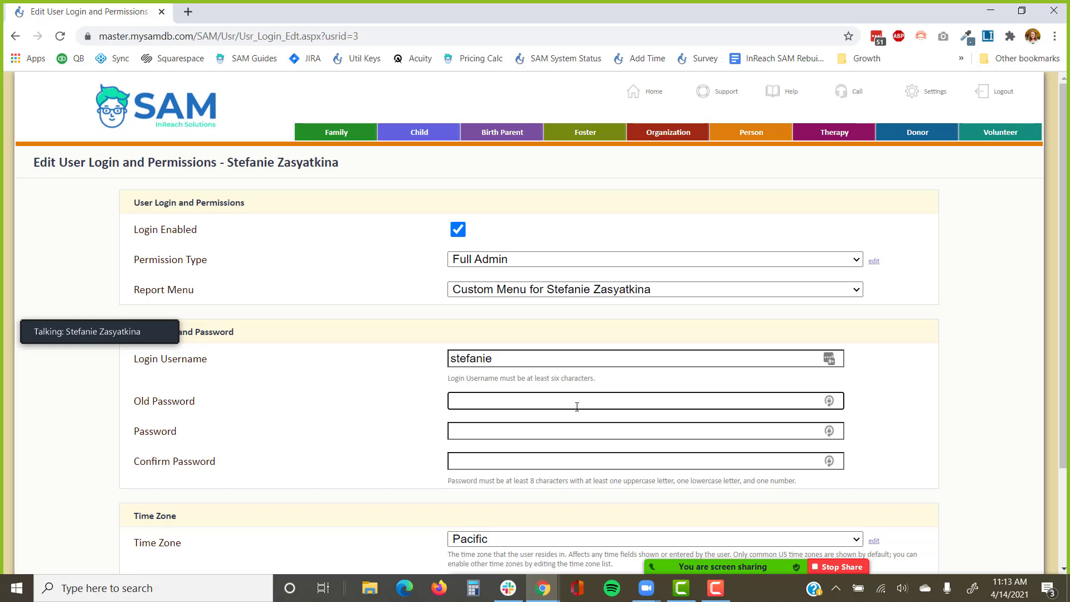
{"action": "left_click_drag", "start_coordinate": [797, 478], "coordinate": [443, 484]}
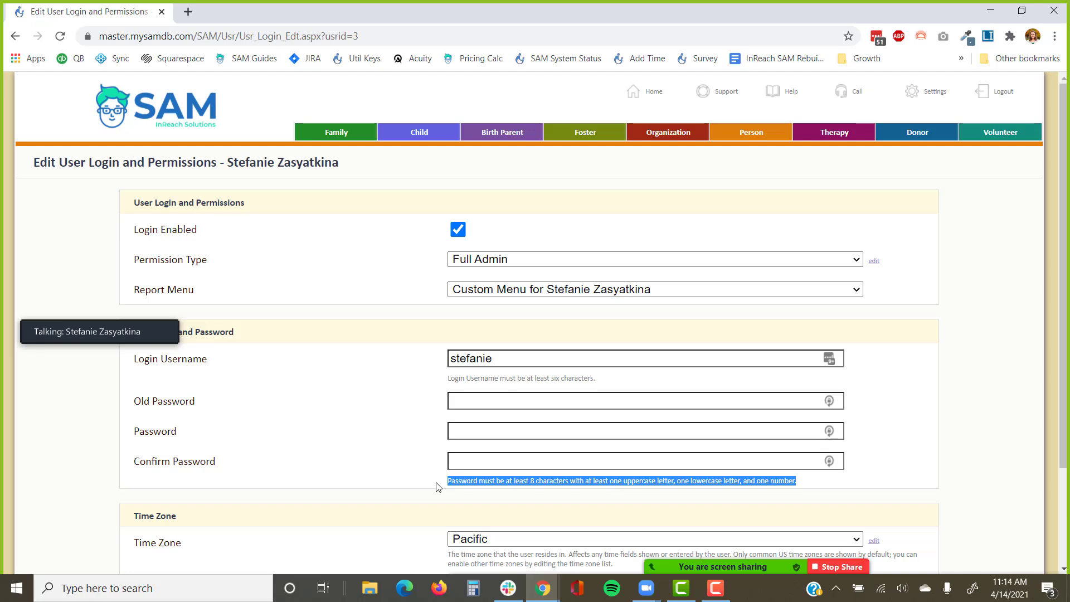
{"action": "left_click", "coordinate": [426, 446]}
{"action": "scroll", "coordinate": [390, 435], "scroll_direction": "down", "scroll_amount": 3}
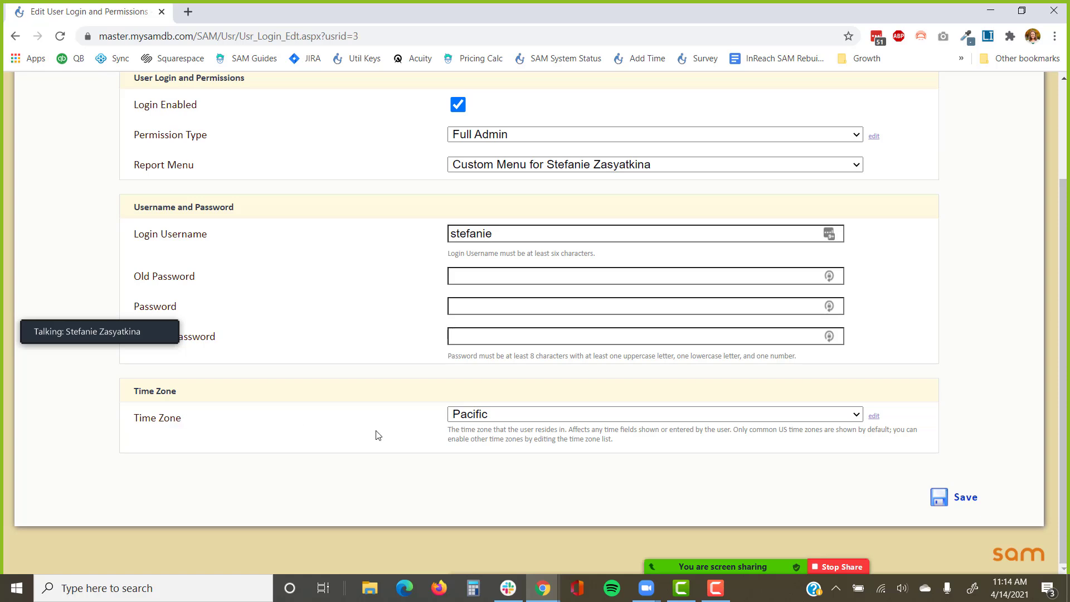
{"action": "scroll", "coordinate": [375, 435], "scroll_direction": "up", "scroll_amount": 3}
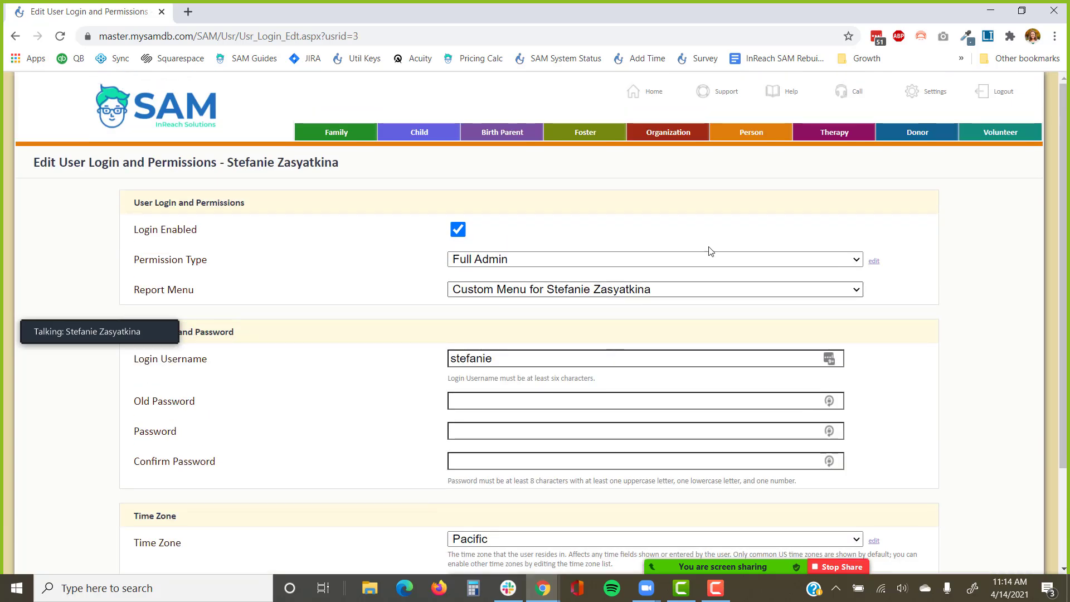
View the password reset fields under Change My Username or Password in the user settings, and return to Settings without saving.
{"action": "left_click", "coordinate": [917, 90]}
{"action": "scroll", "coordinate": [396, 208], "scroll_direction": "down", "scroll_amount": 8}
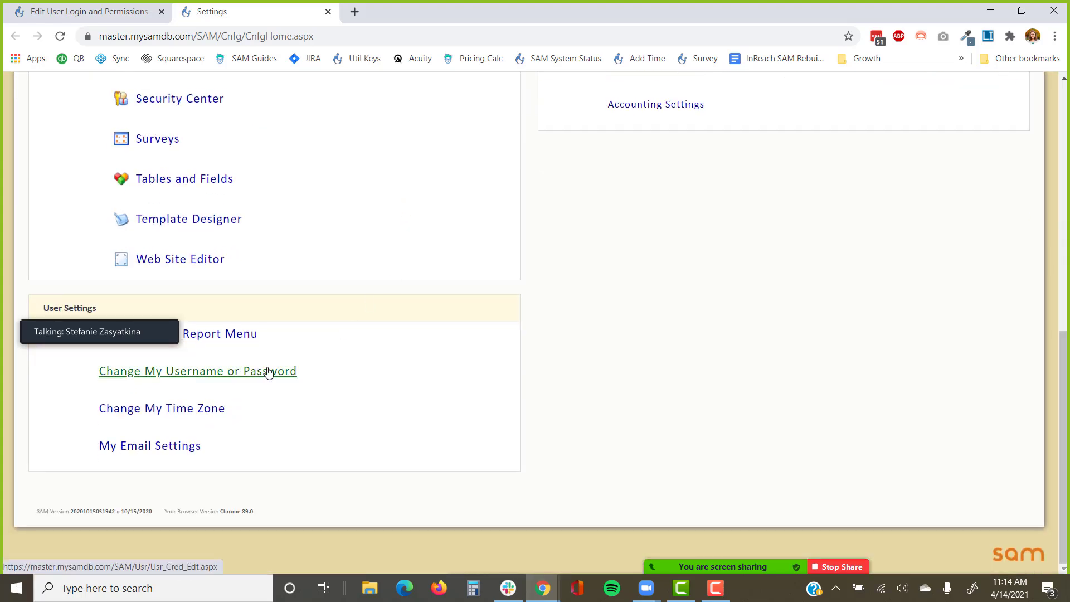
{"action": "left_click", "coordinate": [267, 372]}
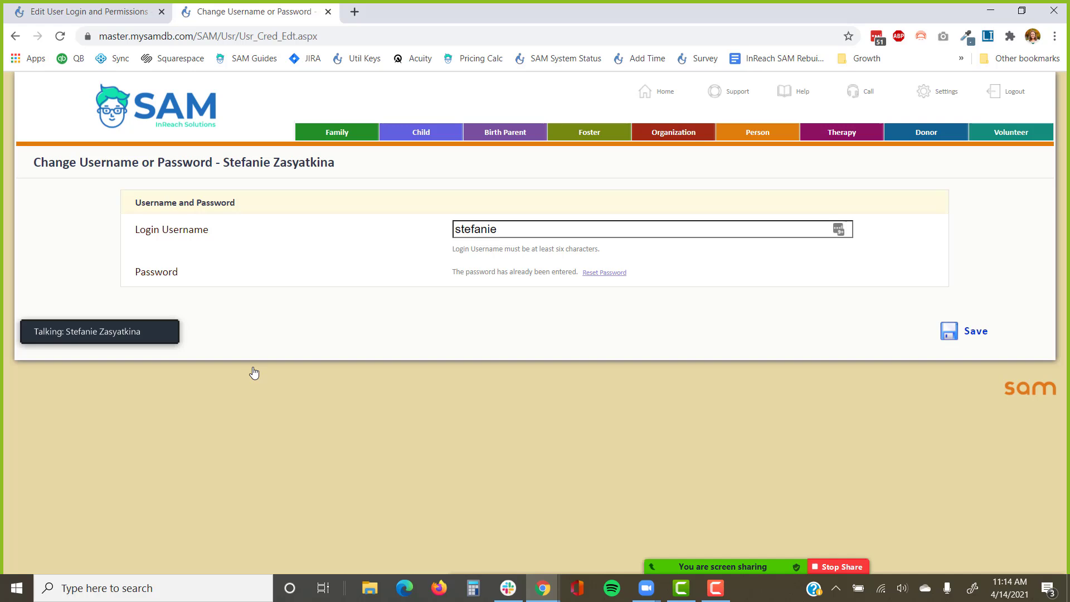
{"action": "left_click", "coordinate": [593, 273]}
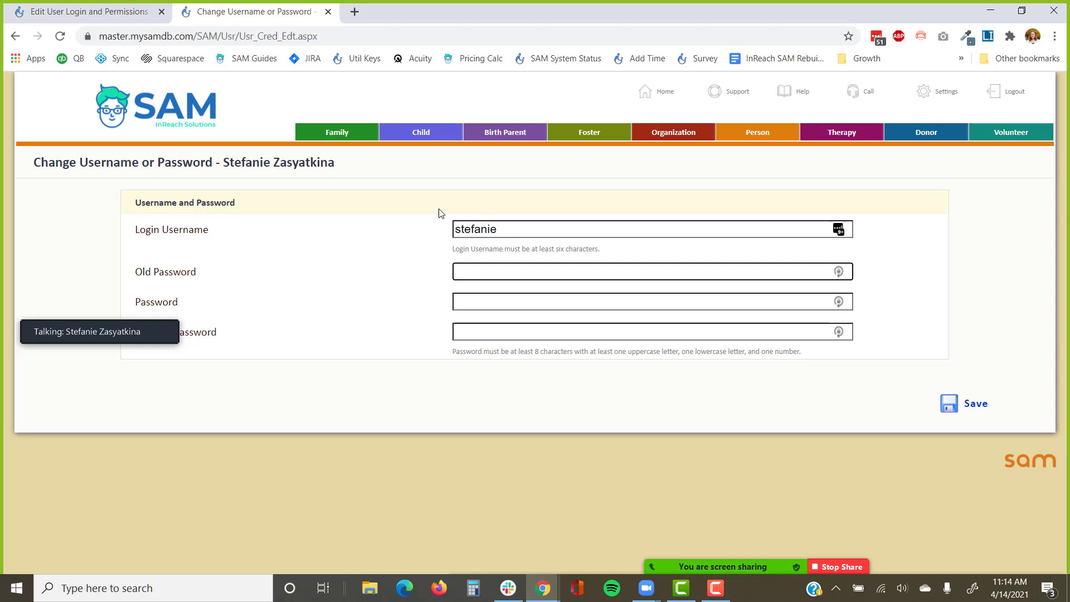
{"action": "left_click", "coordinate": [15, 36]}
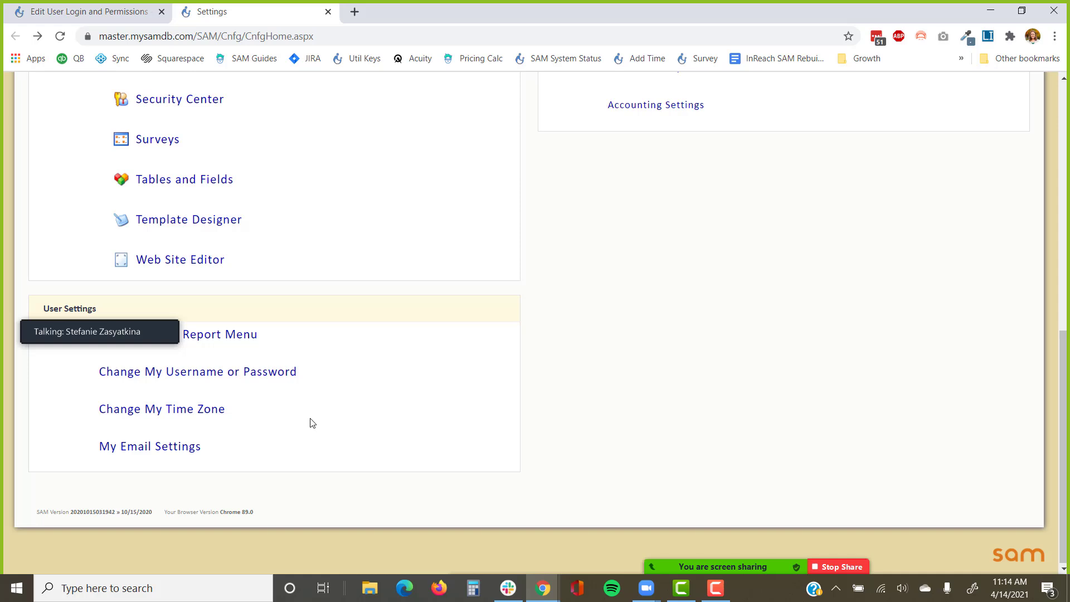
Open Default Email Sending Settings from the system settings and highlight the page's heading.
{"action": "scroll", "coordinate": [310, 422], "scroll_direction": "up", "scroll_amount": 10}
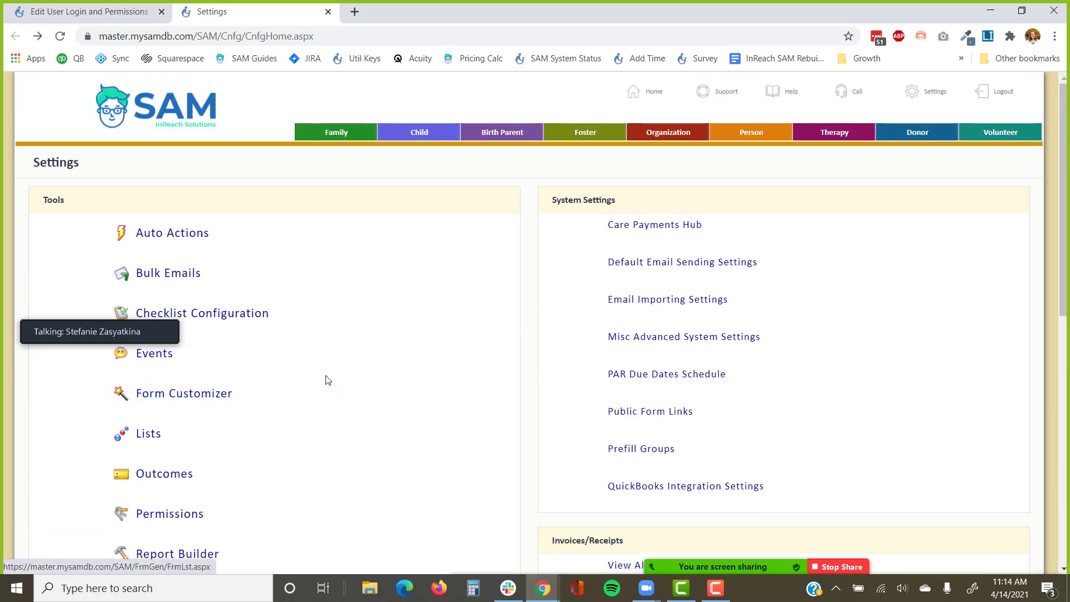
{"action": "left_click", "coordinate": [668, 267]}
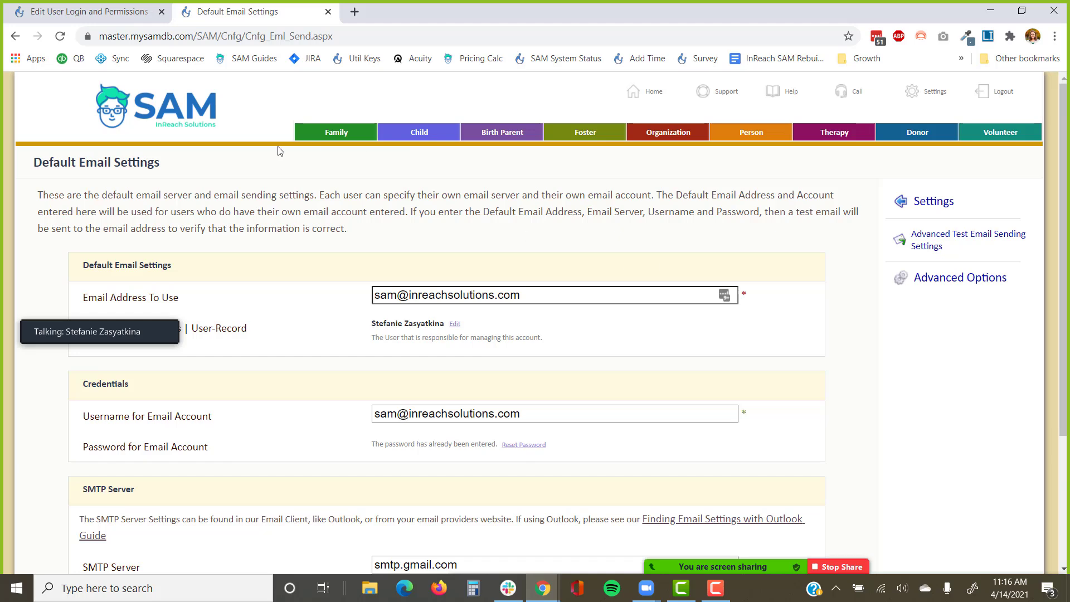
{"action": "left_click_drag", "start_coordinate": [177, 169], "coordinate": [3, 169]}
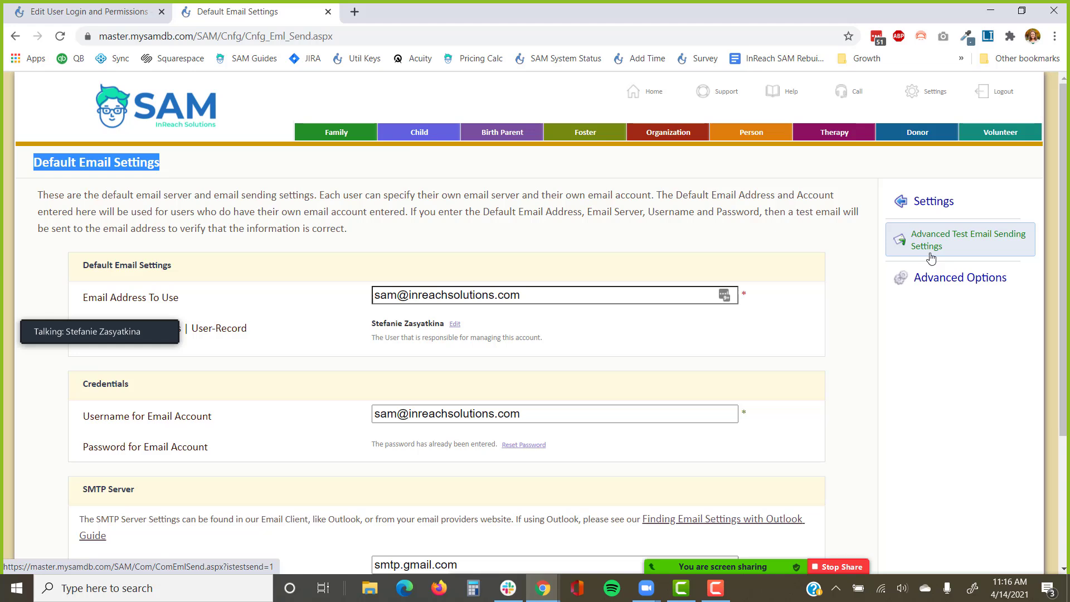
Search the Person section by the employee's last name and open the cover page of the matching record.
{"action": "left_click", "coordinate": [776, 138]}
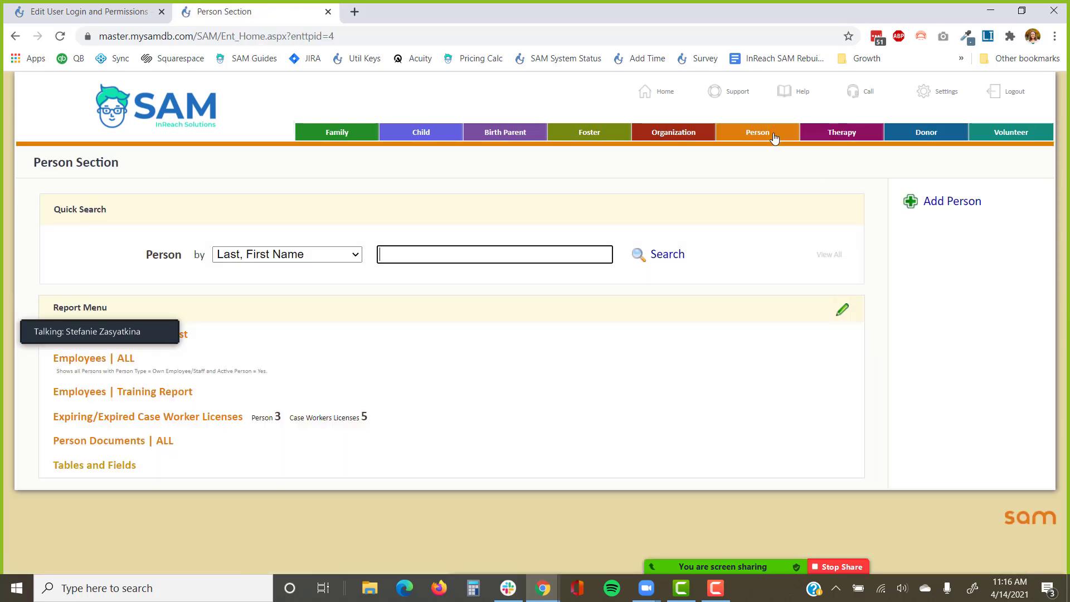
{"action": "type", "text": "zasyatkin"}
{"action": "key", "text": "Return"}
{"action": "left_click", "coordinate": [212, 390]}
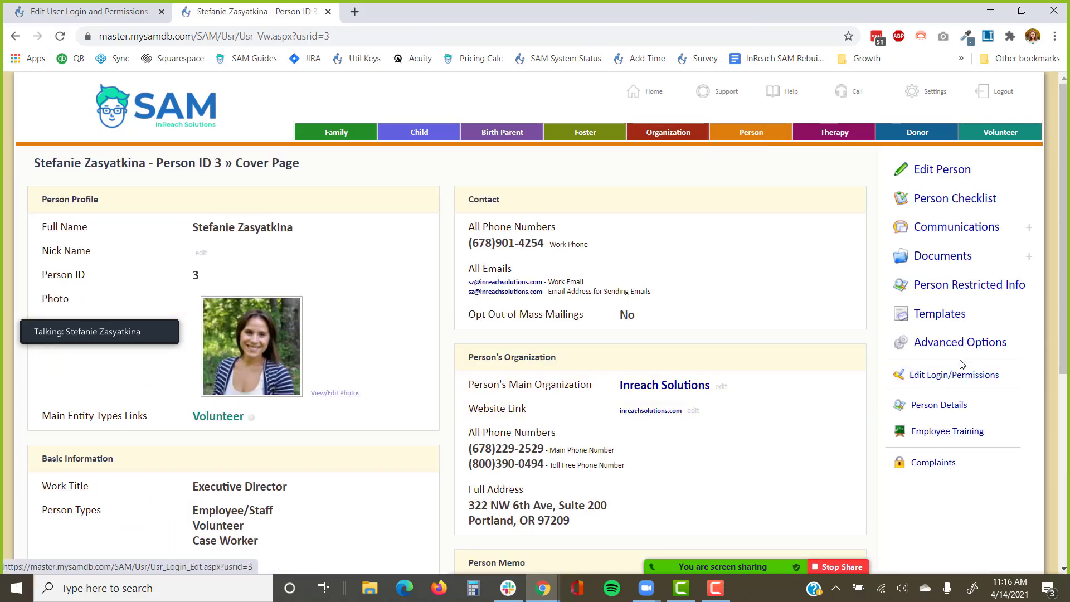
Open Edit Email Settings from the person's advanced options and examine the sending, importing and credential settings.
{"action": "left_click", "coordinate": [972, 354]}
{"action": "scroll", "coordinate": [947, 341], "scroll_direction": "down", "scroll_amount": 6}
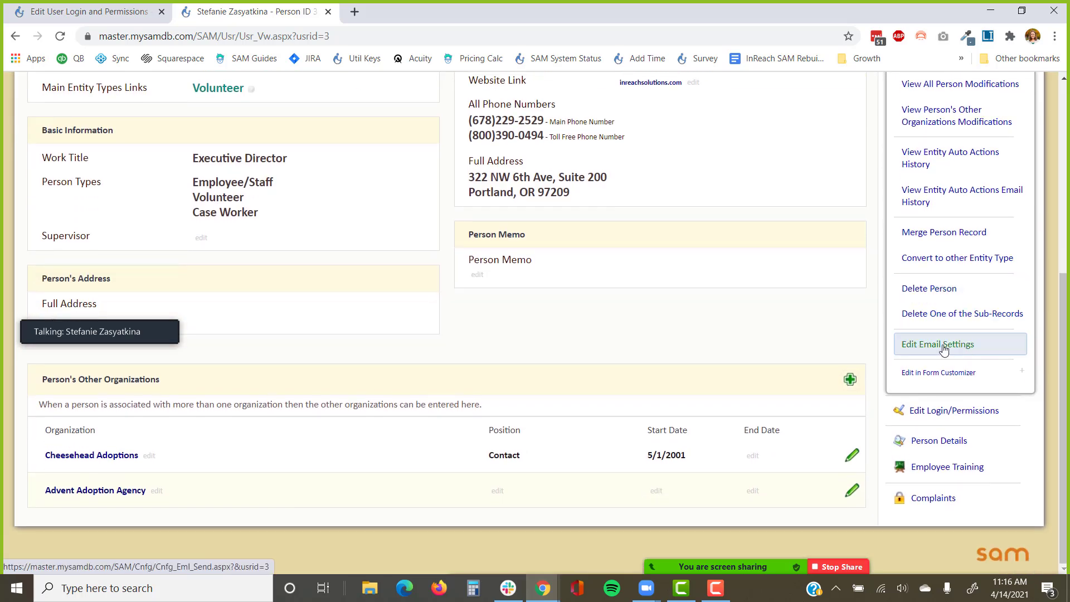
{"action": "left_click", "coordinate": [921, 350]}
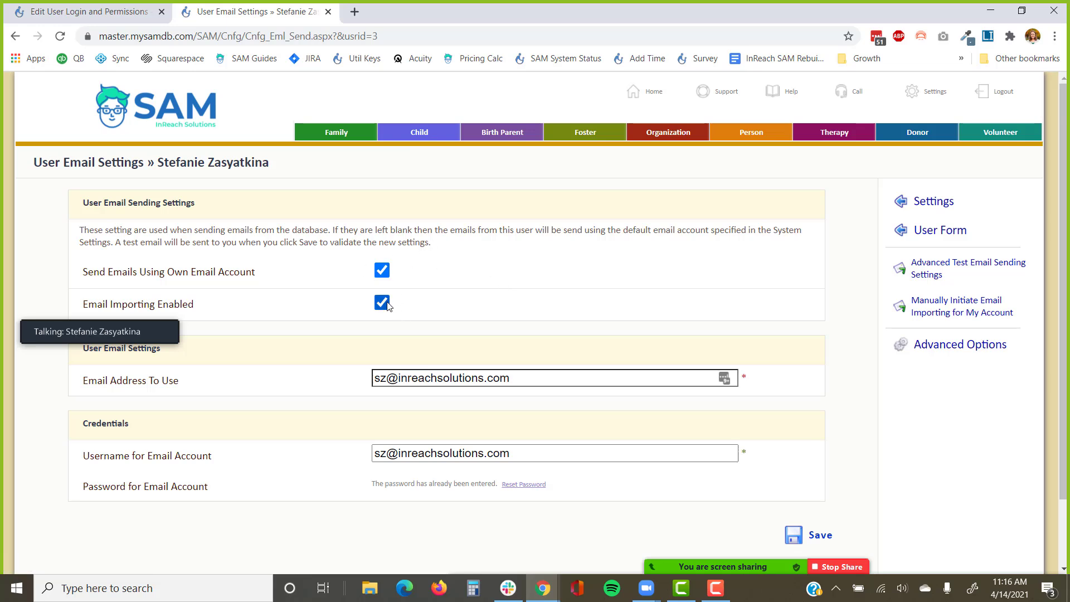
{"action": "scroll", "coordinate": [462, 289], "scroll_direction": "down", "scroll_amount": 2}
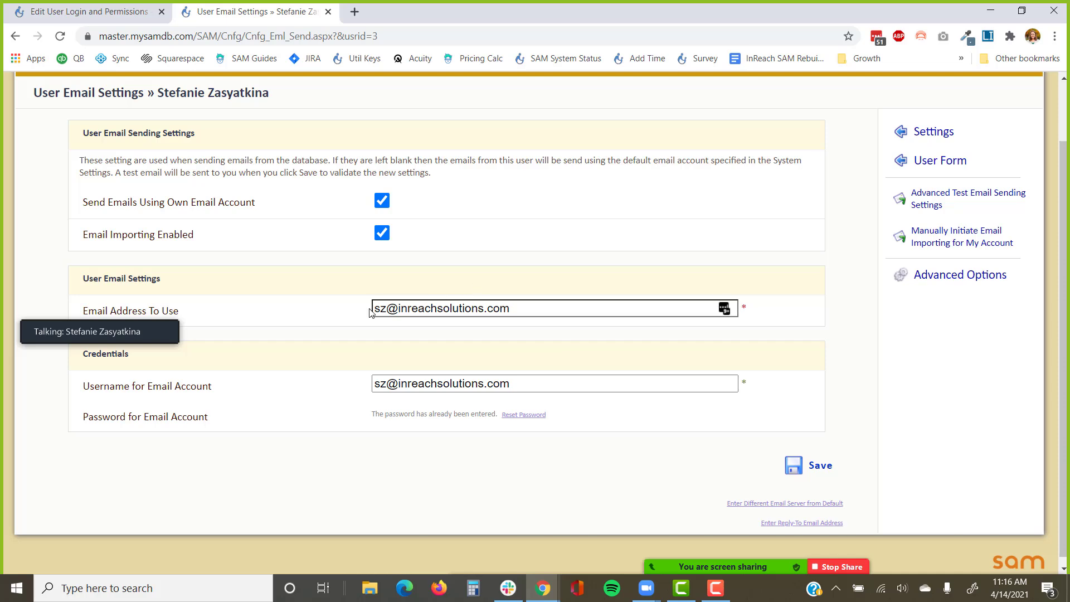
{"action": "scroll", "coordinate": [519, 308], "scroll_direction": "down", "scroll_amount": 1}
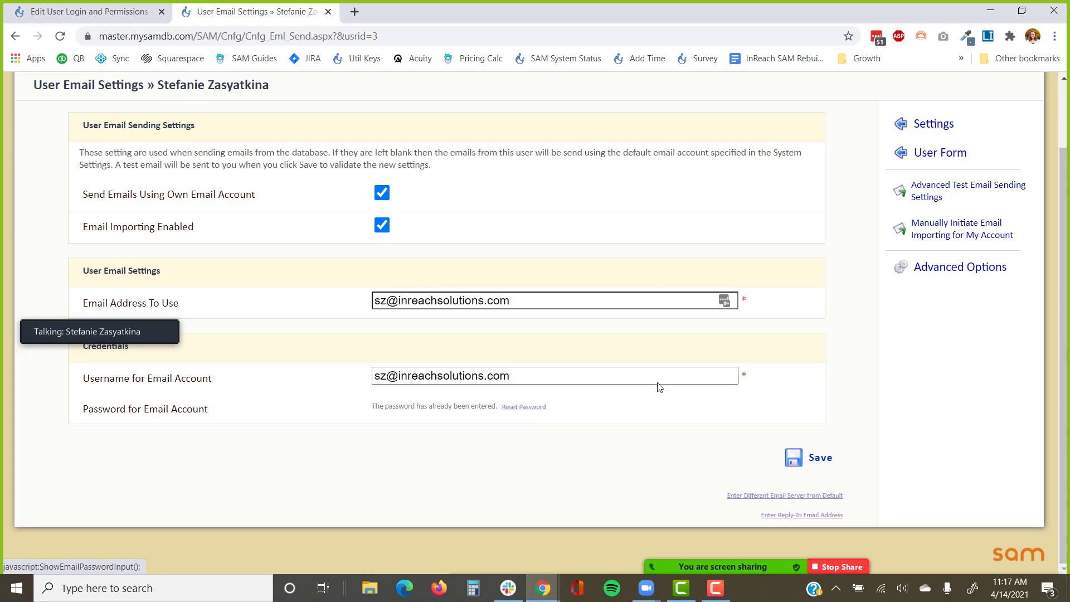
Open the Advanced Test Email Sending Settings form for this user's email account.
{"action": "left_click", "coordinate": [921, 195]}
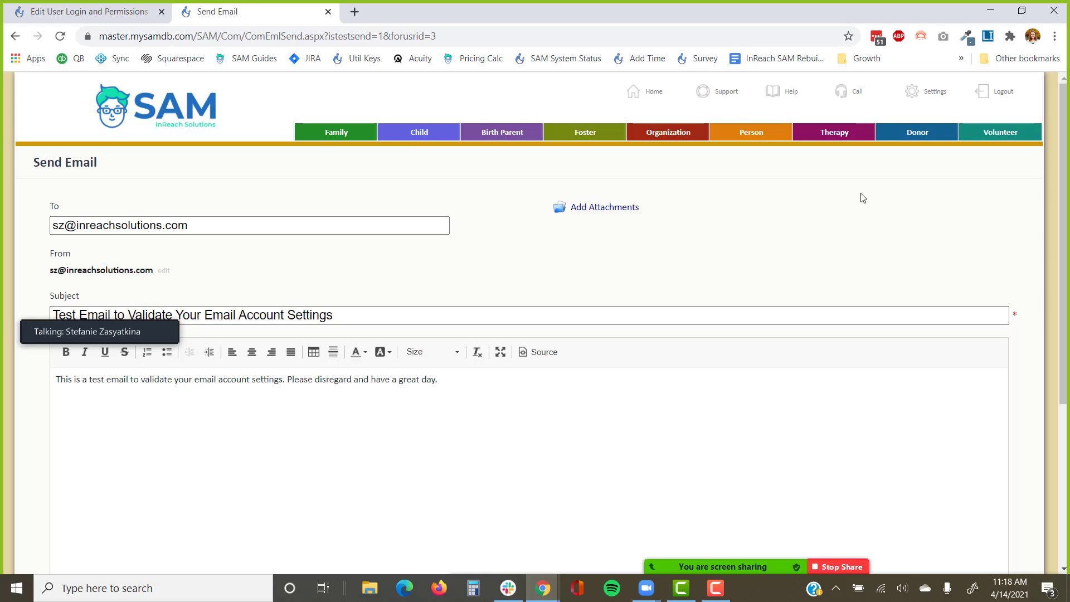
{"action": "mouse_move", "coordinate": [66, 340]}
{"action": "left_click", "coordinate": [87, 315]}
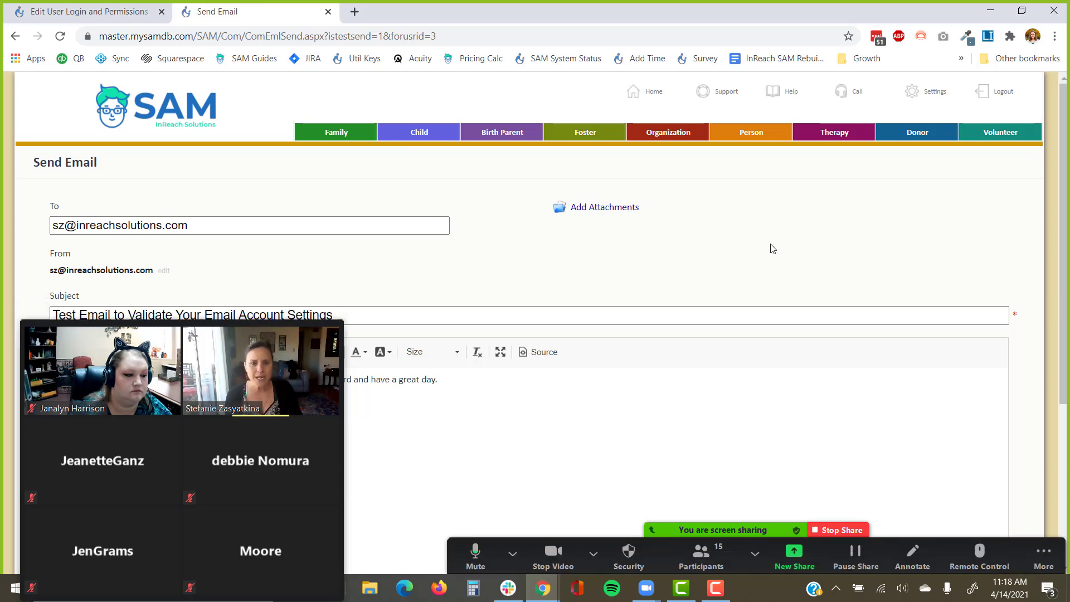
Return to the SAM home page and open the Zoom meeting chat with the video panel minimized.
{"action": "left_click", "coordinate": [656, 96]}
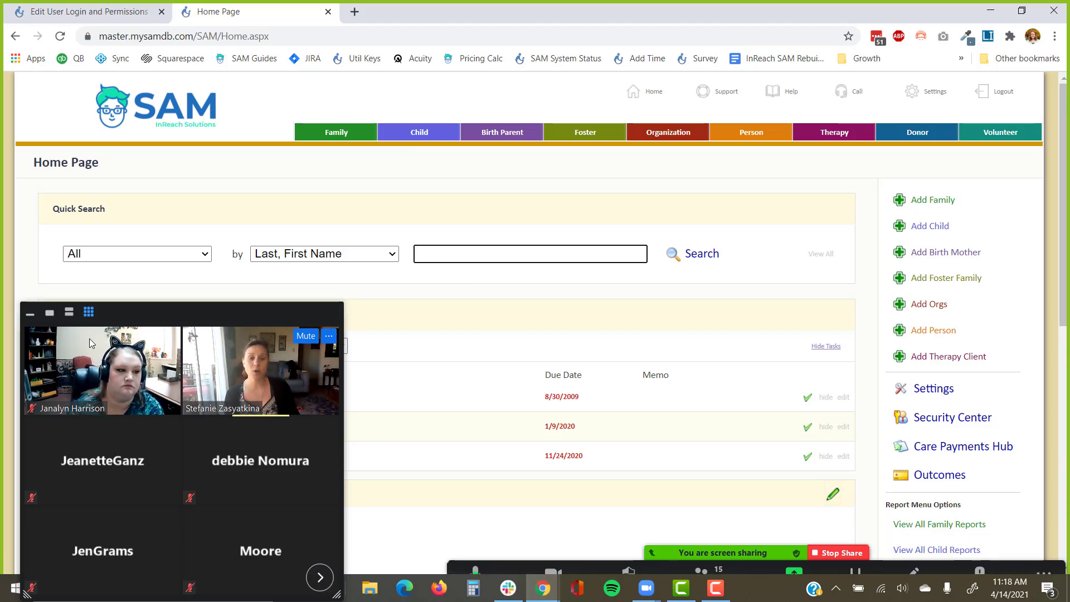
{"action": "left_click", "coordinate": [31, 315]}
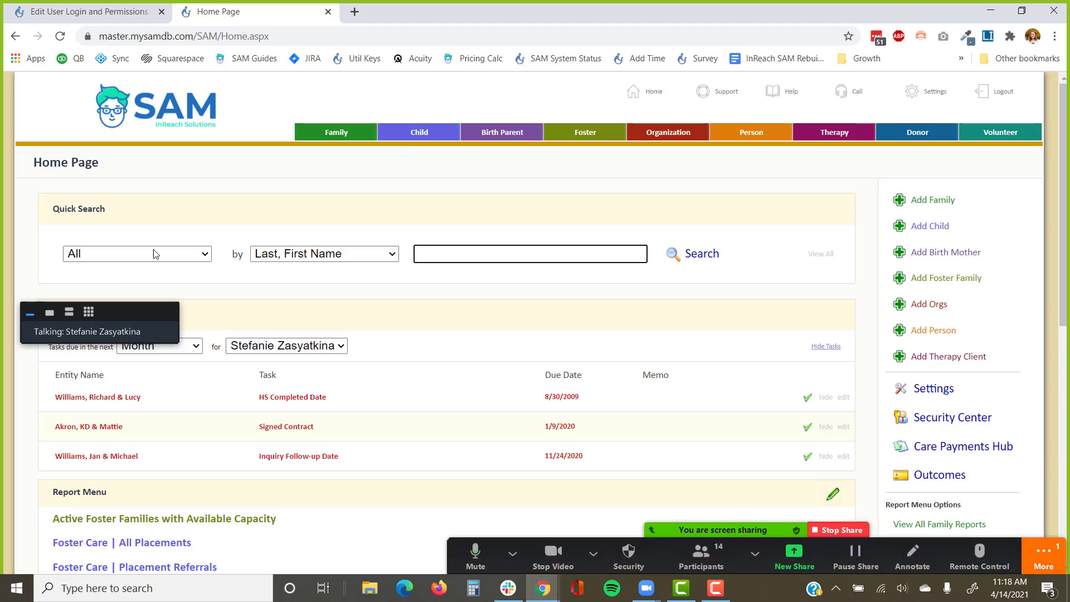
{"action": "left_click", "coordinate": [1043, 555]}
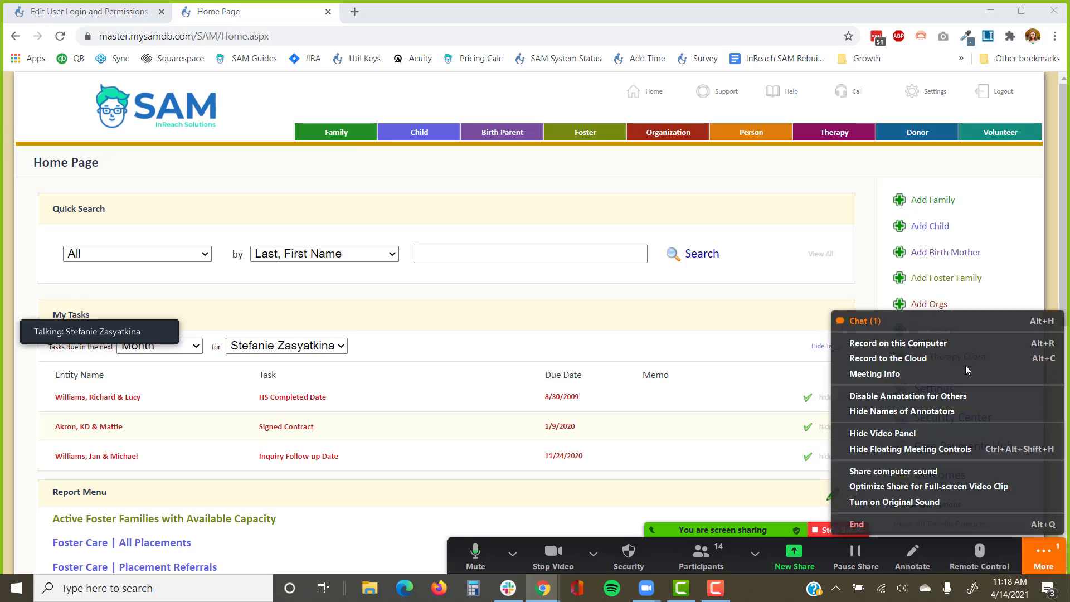
{"action": "left_click", "coordinate": [925, 323]}
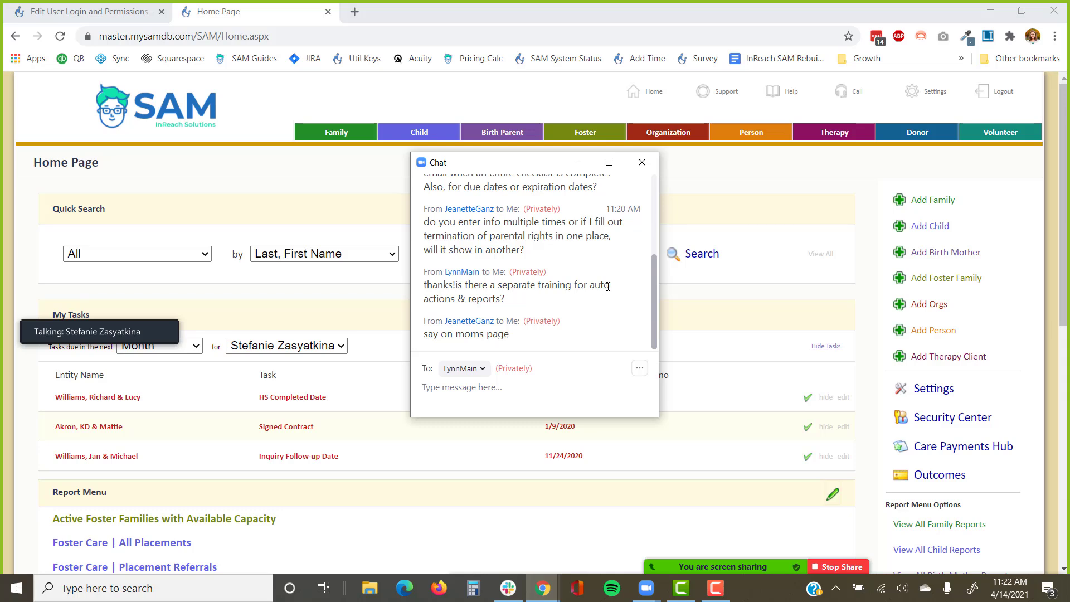
Show the Support contact form, and open the Help site in an incognito window with the chat moved aside.
{"action": "left_click", "coordinate": [720, 98]}
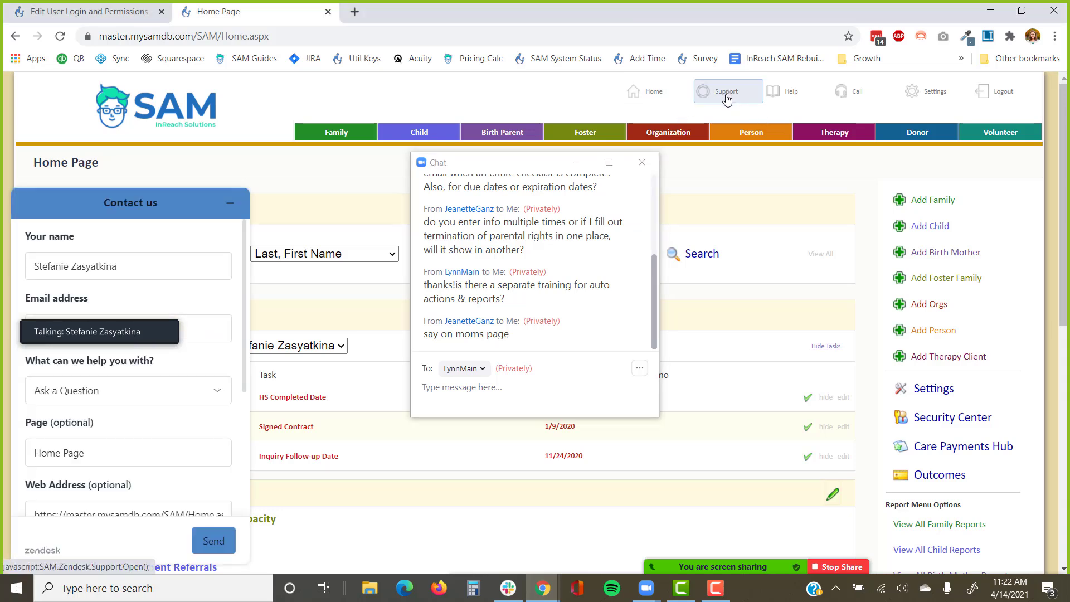
{"action": "right_click", "coordinate": [790, 91]}
{"action": "left_click", "coordinate": [864, 131]}
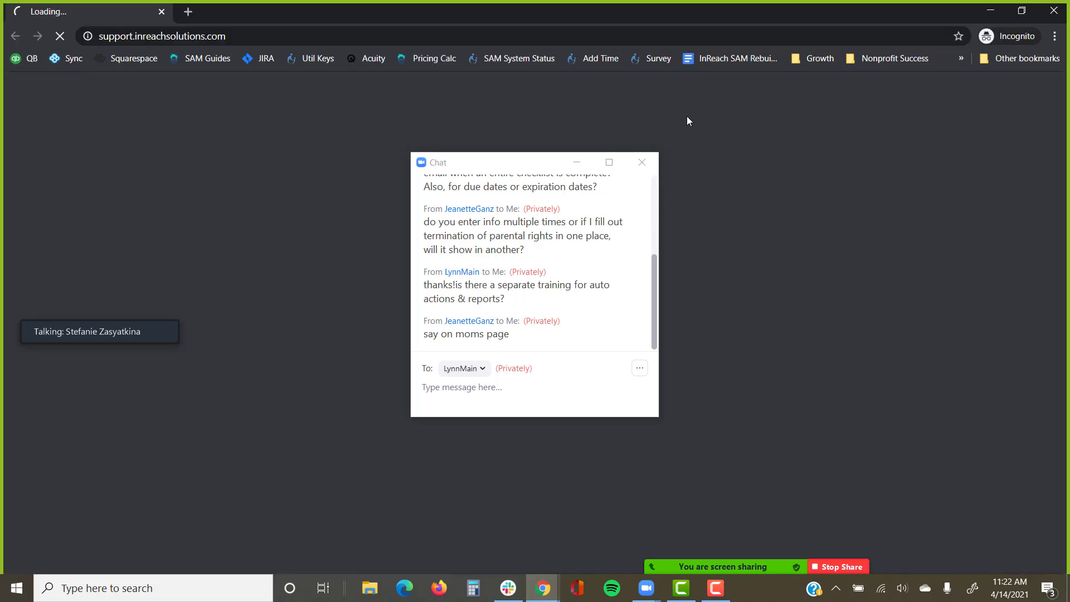
{"action": "left_click_drag", "start_coordinate": [534, 165], "coordinate": [120, 340]}
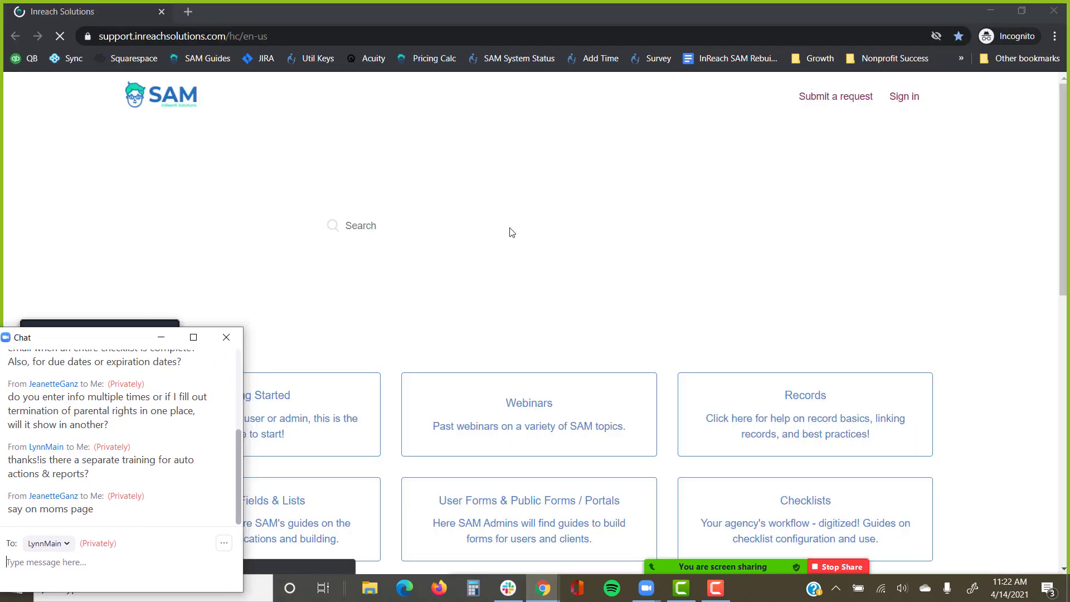
Open the Webinars category in the help center and view the full list of Past Webinars: All Topics.
{"action": "scroll", "coordinate": [512, 248], "scroll_direction": "down", "scroll_amount": 2}
{"action": "left_click", "coordinate": [529, 278]}
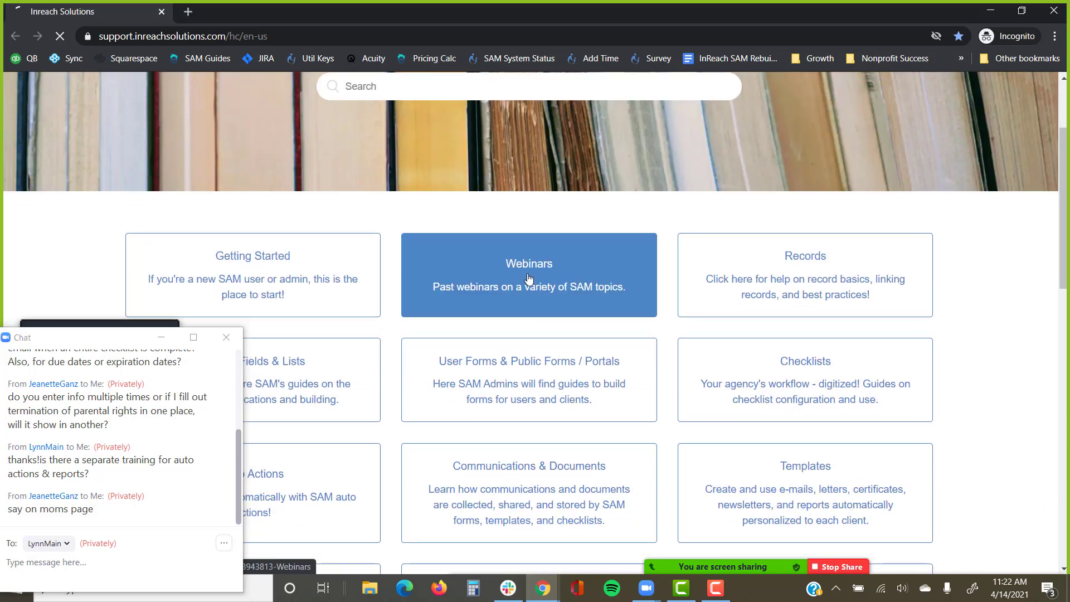
{"action": "scroll", "coordinate": [529, 278], "scroll_direction": "down", "scroll_amount": 3}
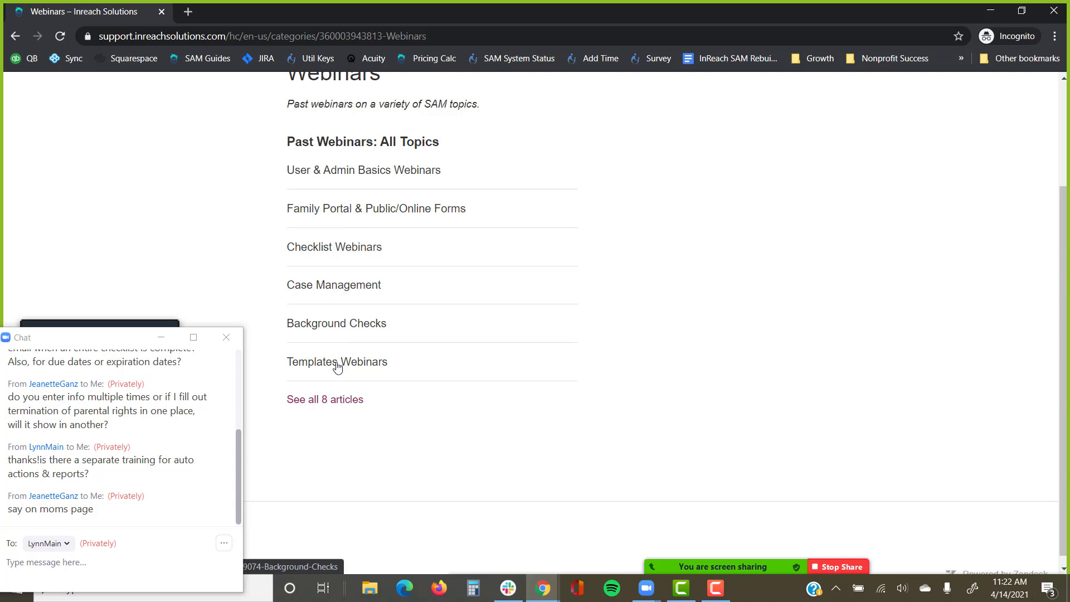
{"action": "left_click", "coordinate": [336, 400]}
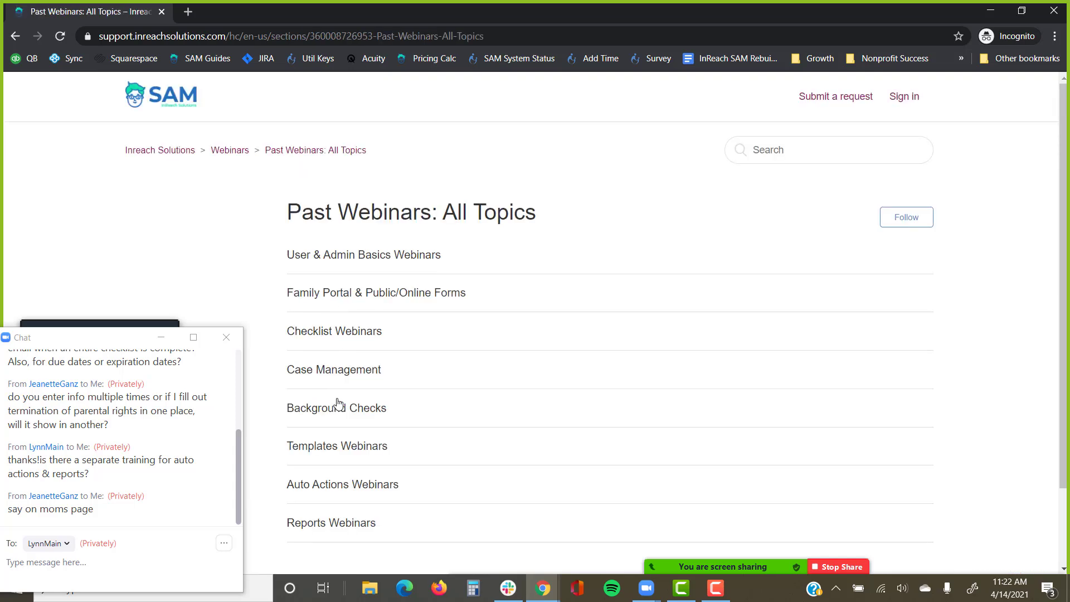
{"action": "scroll", "coordinate": [342, 406], "scroll_direction": "down", "scroll_amount": 2}
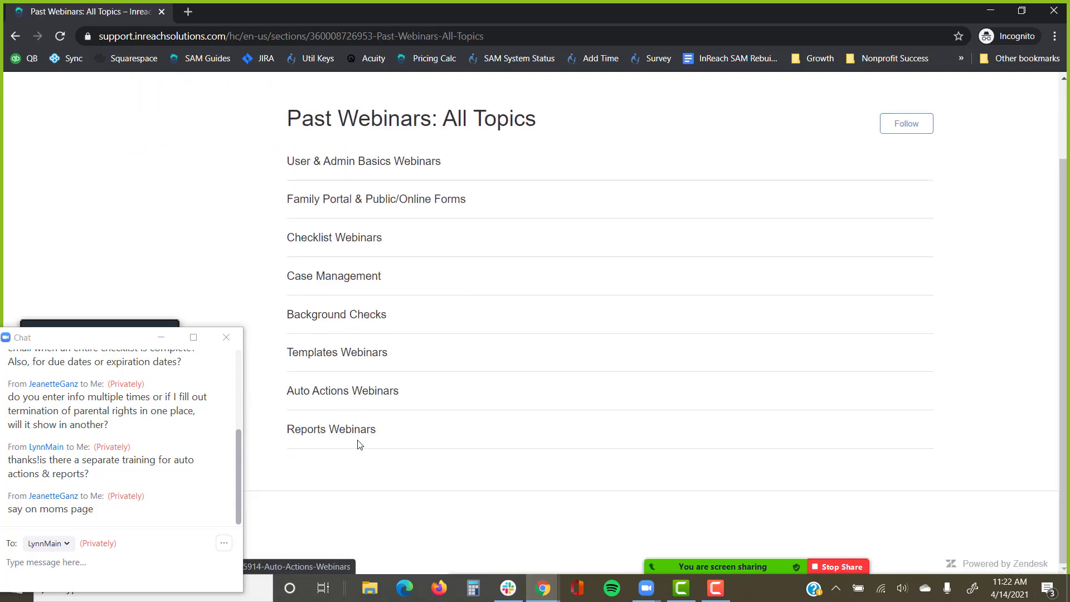
Open the Auto Actions Webinars article and look through its recorded webinars and descriptions.
{"action": "left_click", "coordinate": [370, 392]}
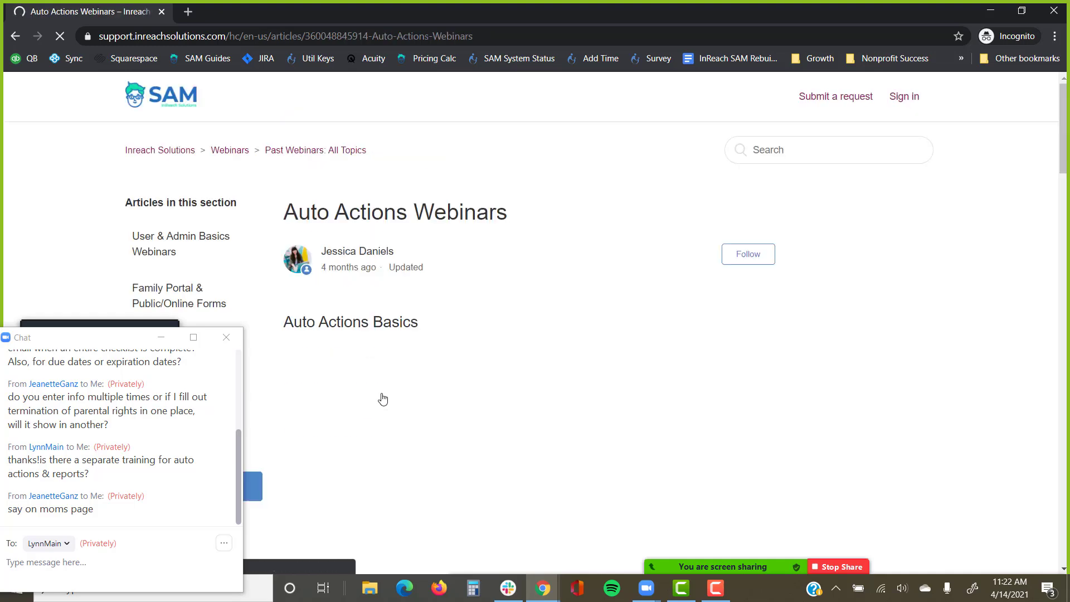
{"action": "scroll", "coordinate": [565, 358], "scroll_direction": "down", "scroll_amount": 6}
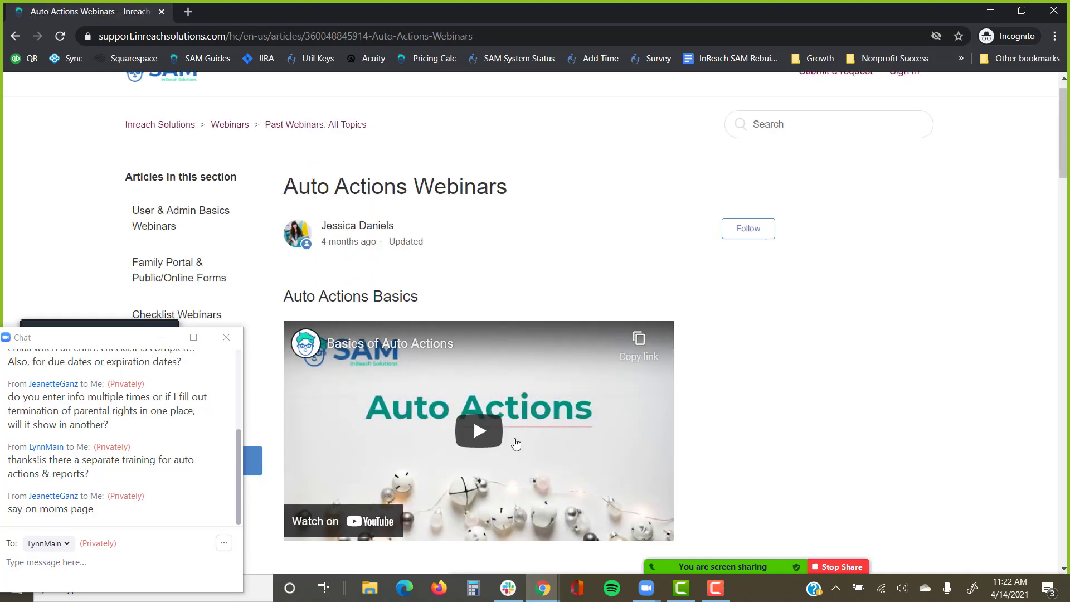
{"action": "scroll", "coordinate": [532, 390], "scroll_direction": "down", "scroll_amount": 11}
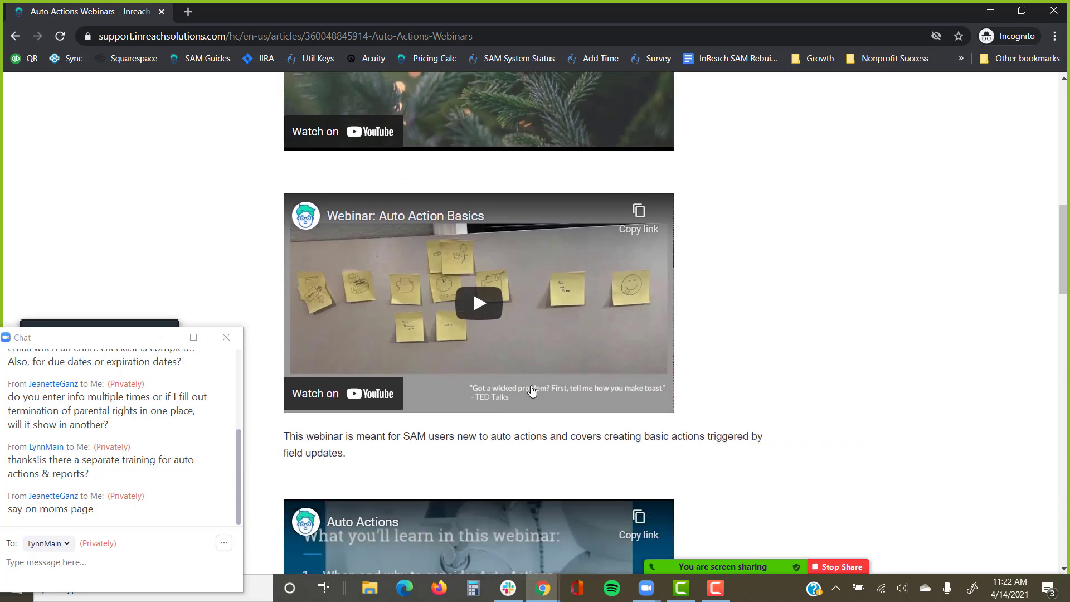
{"action": "scroll", "coordinate": [531, 389], "scroll_direction": "down", "scroll_amount": 5}
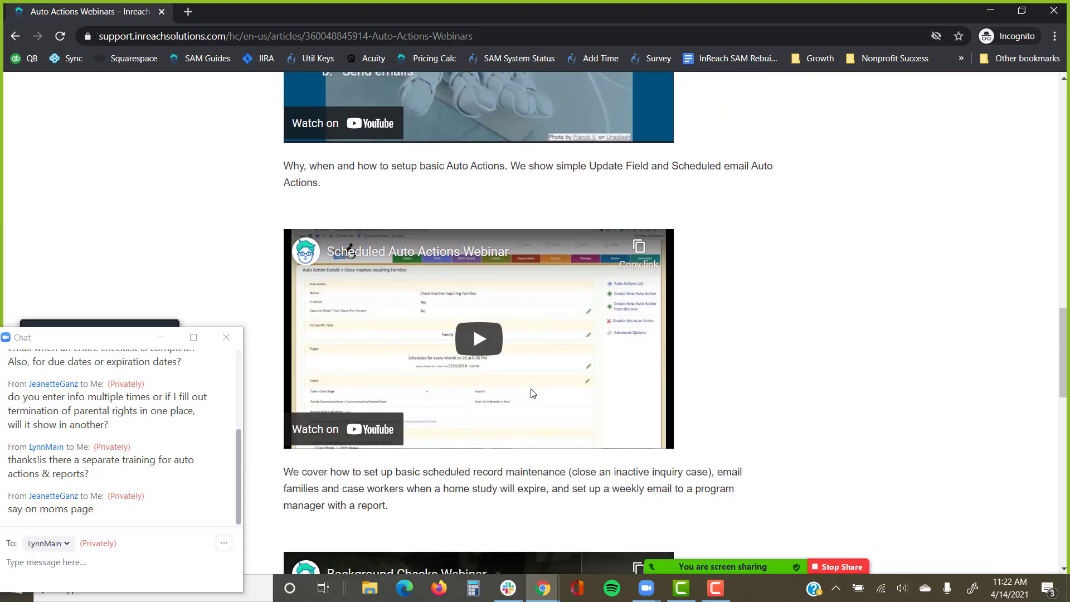
{"action": "scroll", "coordinate": [531, 384], "scroll_direction": "up", "scroll_amount": 20}
{"action": "scroll", "coordinate": [532, 385], "scroll_direction": "up", "scroll_amount": 4}
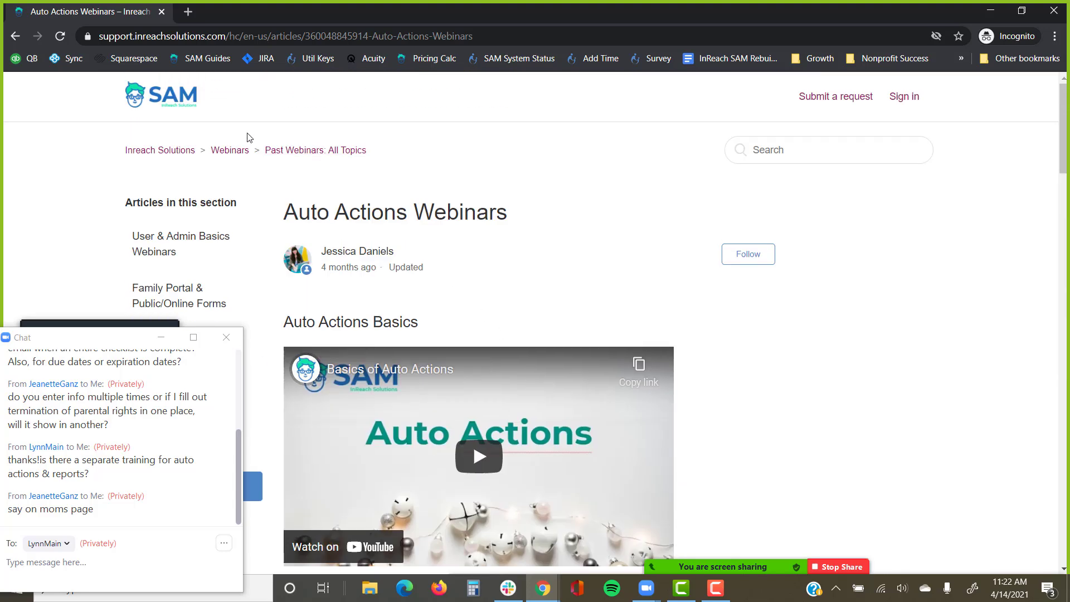
Return to the help center home page, open the Auto Actions category, and examine its configuration and use articles.
{"action": "left_click", "coordinate": [159, 150]}
{"action": "scroll", "coordinate": [446, 293], "scroll_direction": "down", "scroll_amount": 5}
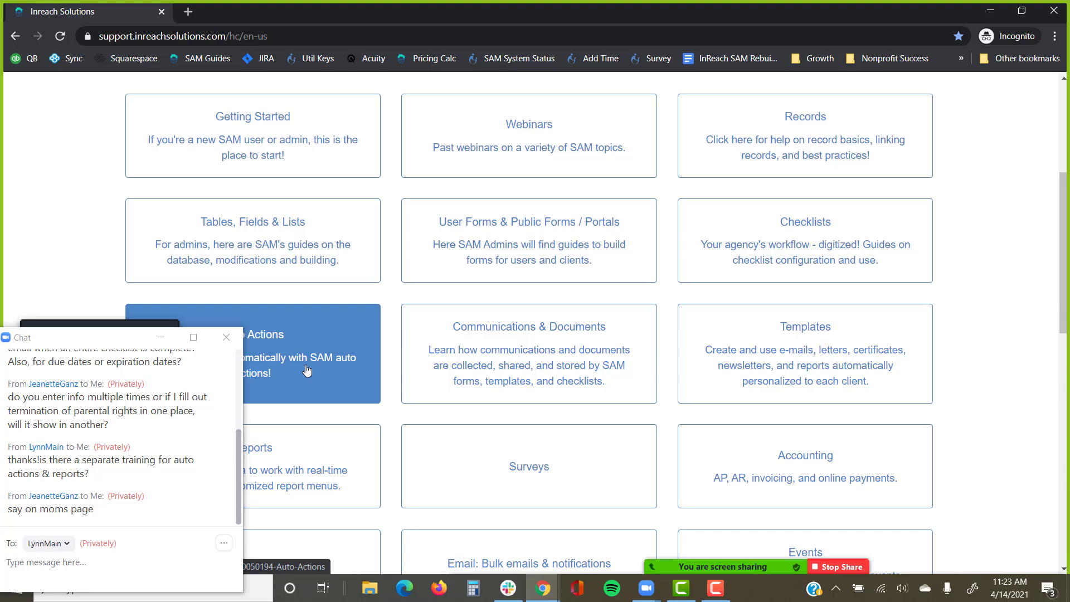
{"action": "left_click", "coordinate": [304, 350]}
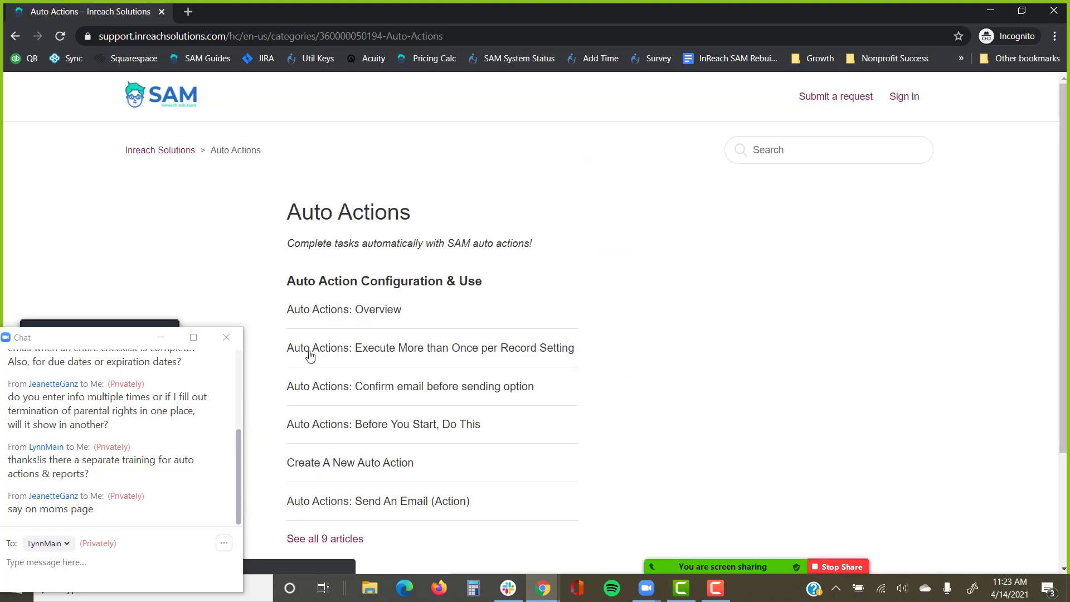
{"action": "scroll", "coordinate": [445, 353], "scroll_direction": "down", "scroll_amount": 3}
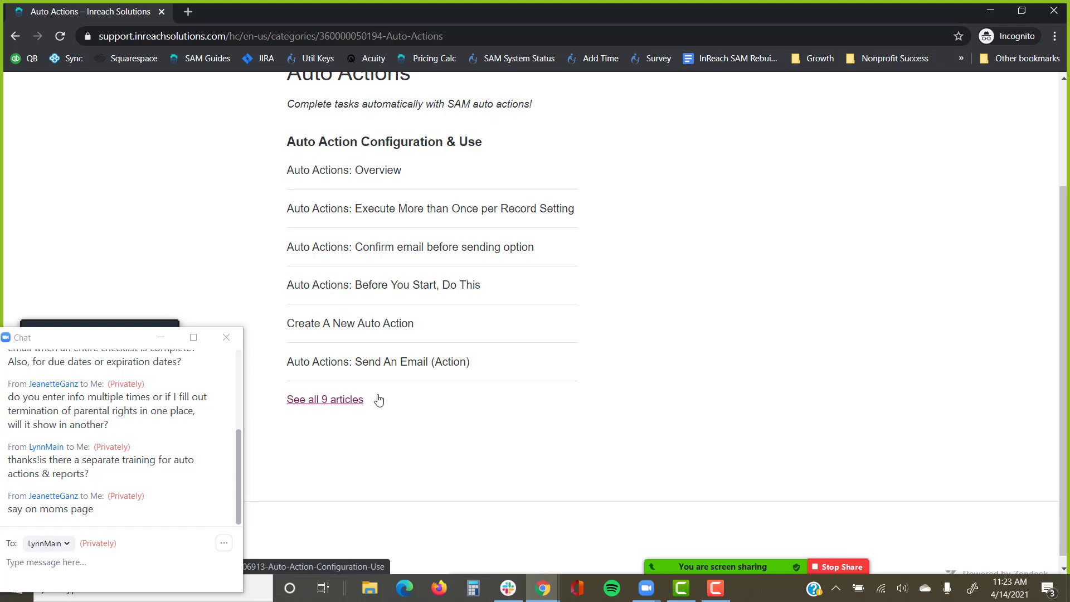
{"action": "scroll", "coordinate": [378, 400], "scroll_direction": "up", "scroll_amount": 3}
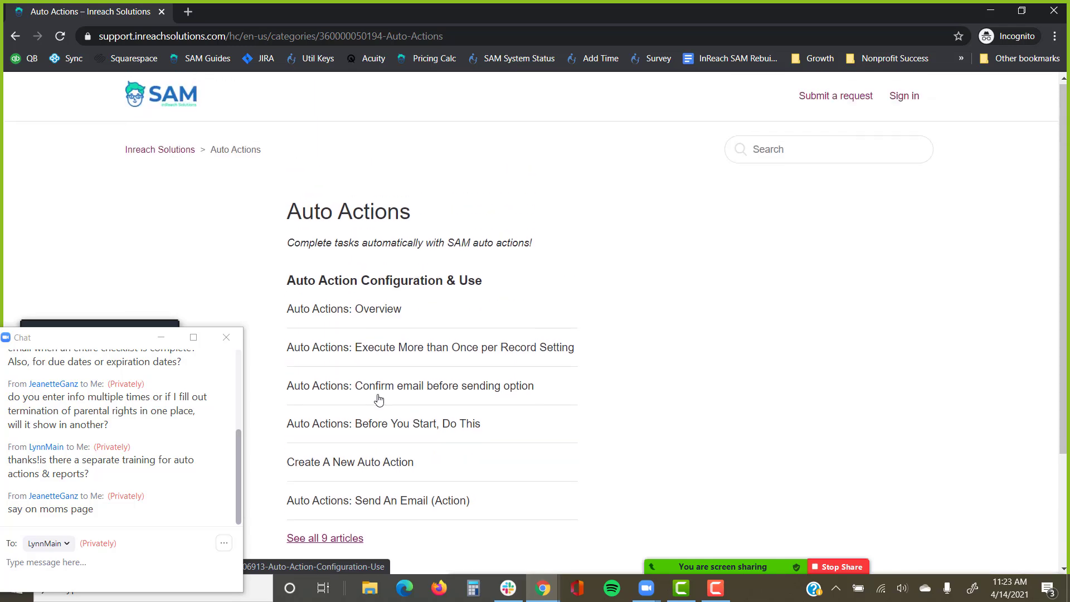
Go back to the help center home page, open the Reports category, and examine its report usage, building and menu guides.
{"action": "left_click", "coordinate": [187, 155]}
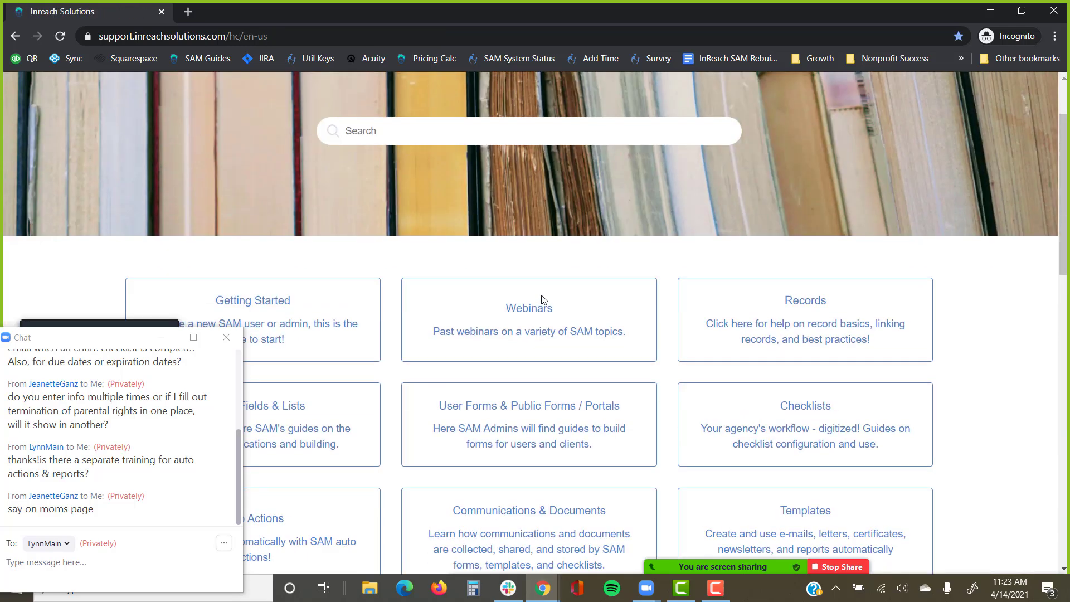
{"action": "scroll", "coordinate": [746, 223], "scroll_direction": "down", "scroll_amount": 3}
{"action": "scroll", "coordinate": [747, 365], "scroll_direction": "down", "scroll_amount": 5}
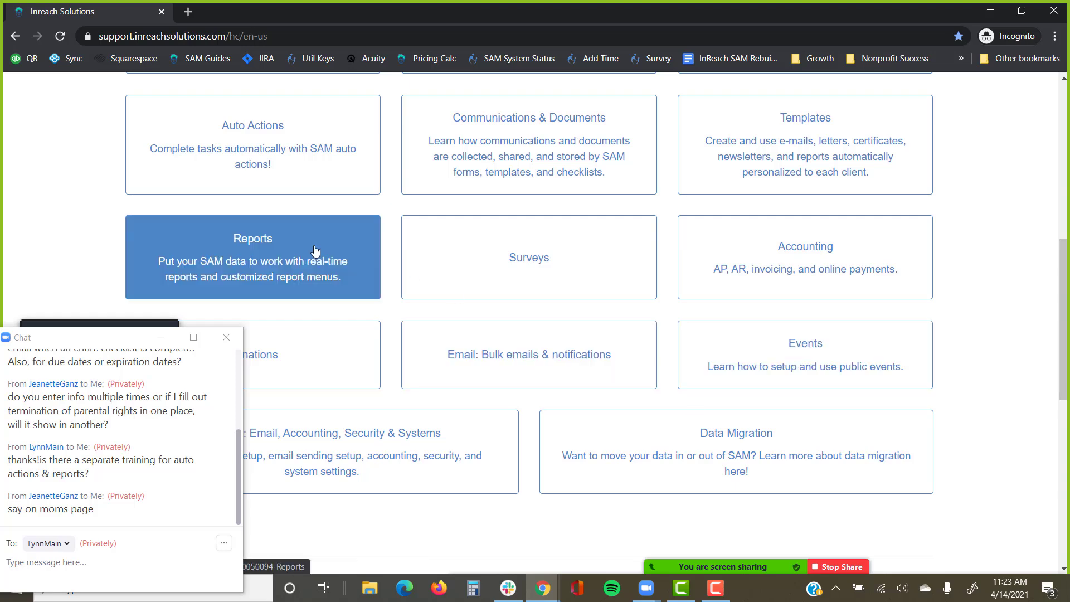
{"action": "left_click", "coordinate": [285, 257]}
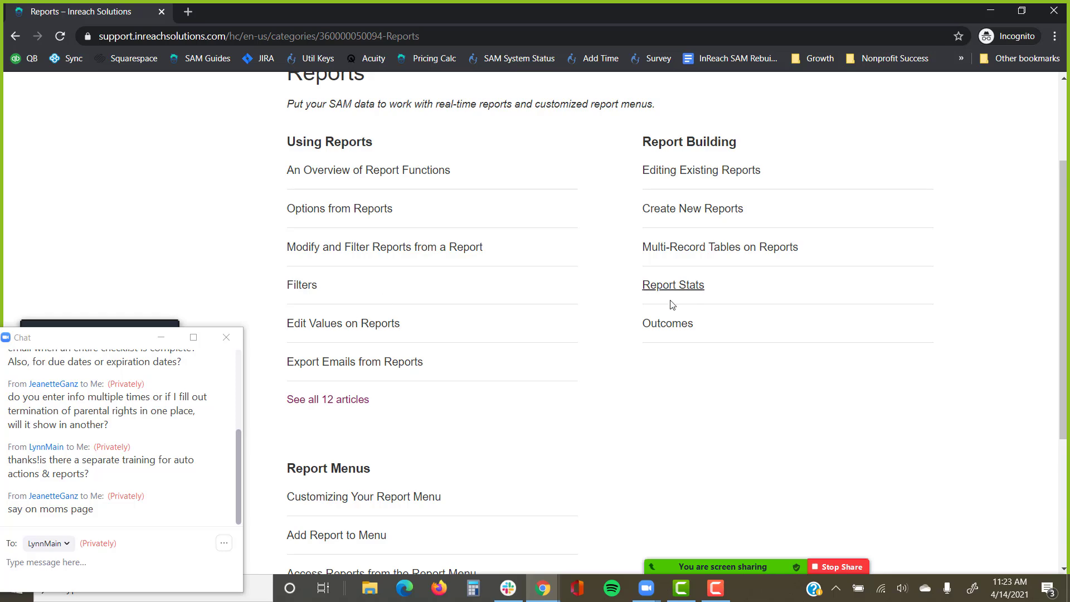
{"action": "scroll", "coordinate": [671, 305], "scroll_direction": "down", "scroll_amount": 3}
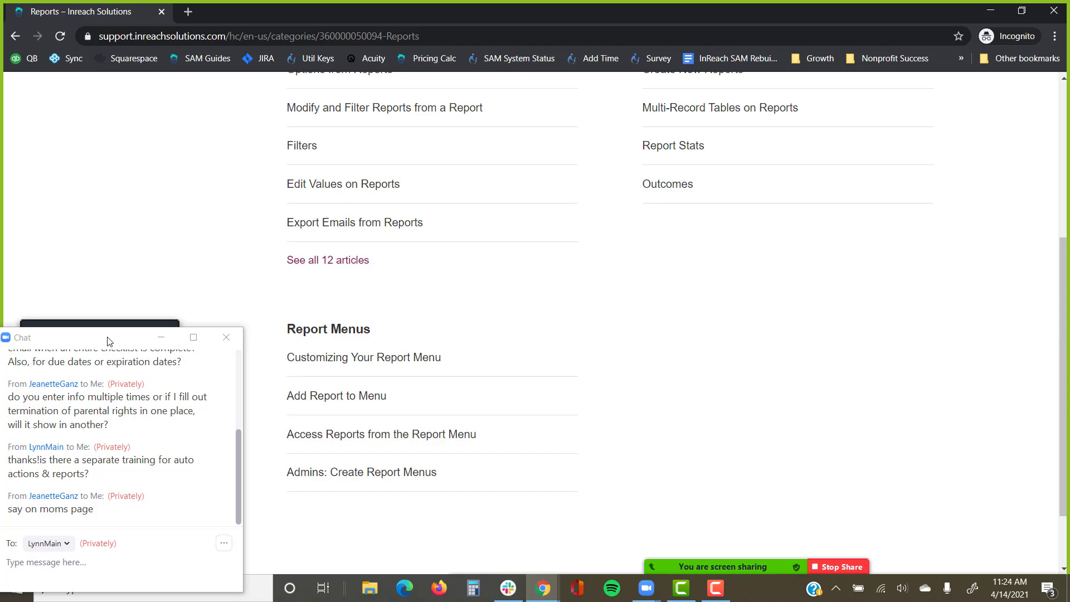
{"action": "scroll", "coordinate": [466, 328], "scroll_direction": "up", "scroll_amount": 4}
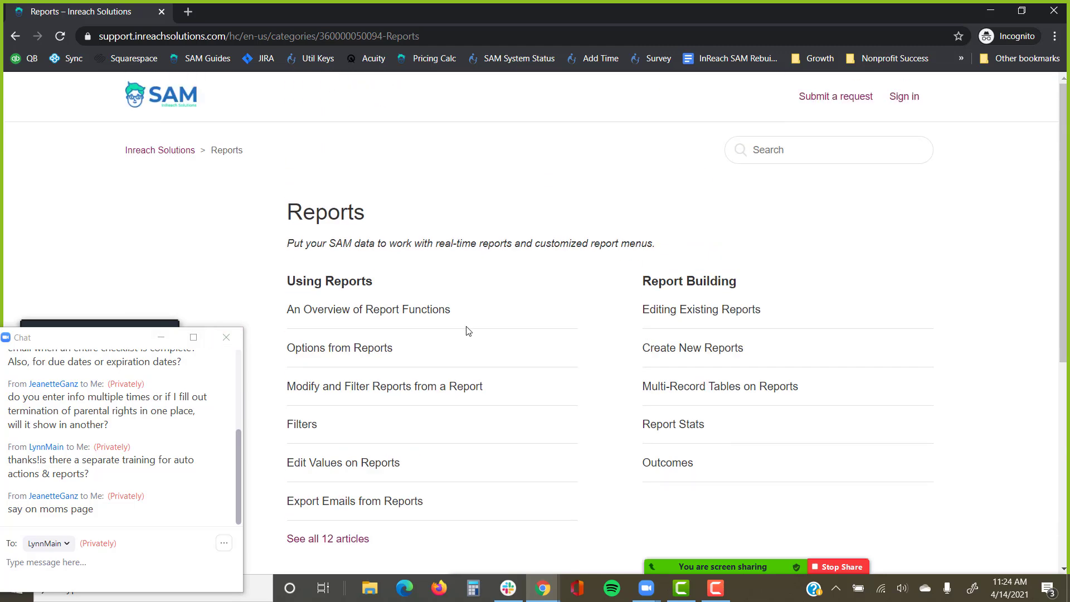
Switch to the New User Training : April 2021 slideshow, go to the Resources slide, and move the chat window aside.
{"action": "key", "text": "ctrl+t"}
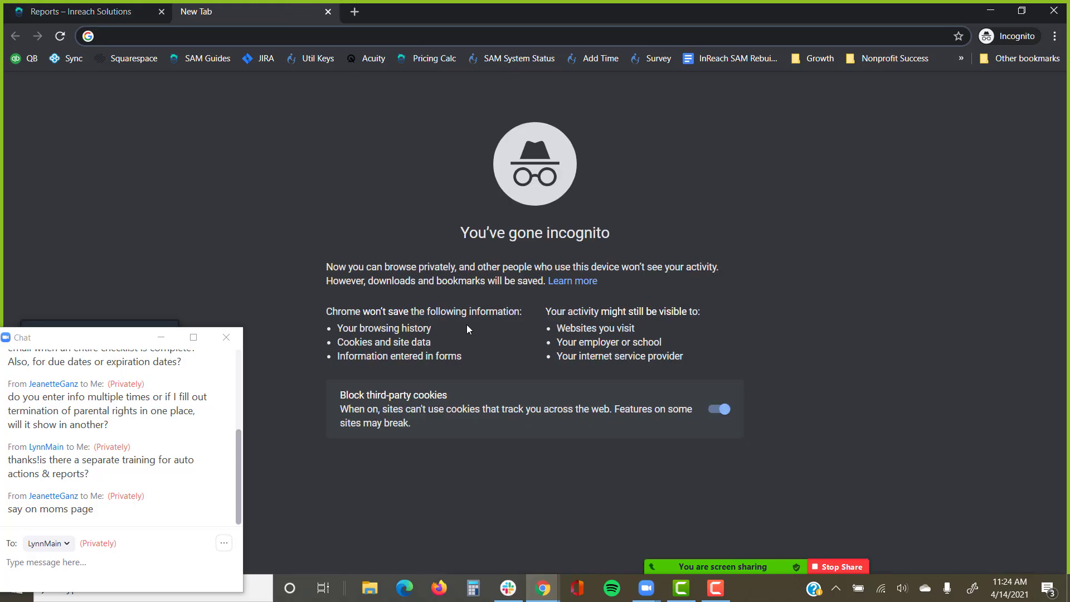
{"action": "key", "text": "alt+Tab"}
{"action": "key", "text": "alt+Tab"}
{"action": "key", "text": "alt+Tab"}
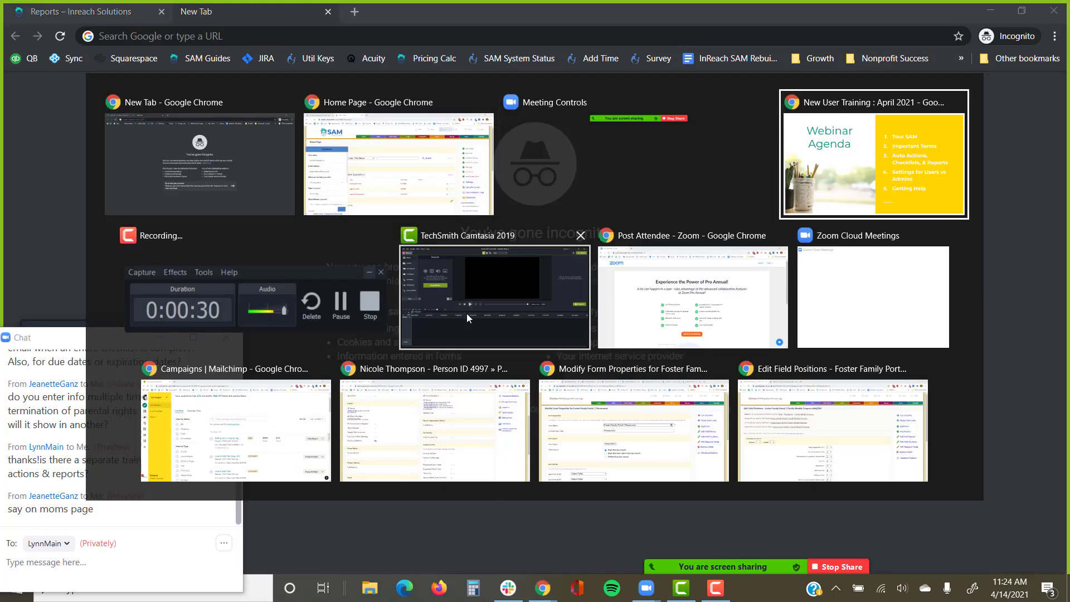
{"action": "key", "text": "Right"}
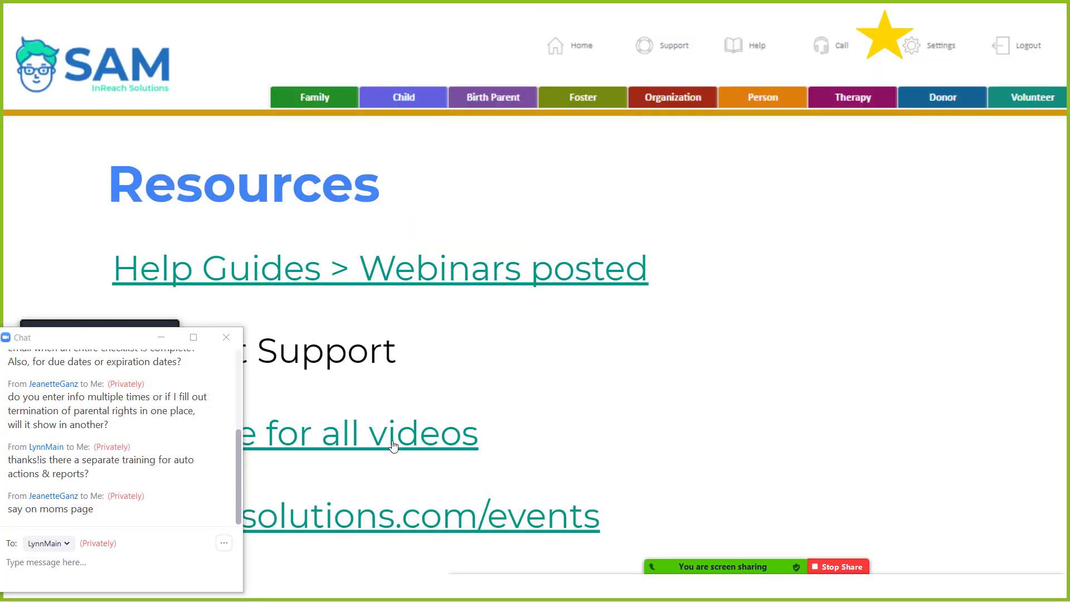
{"action": "left_click", "coordinate": [163, 342]}
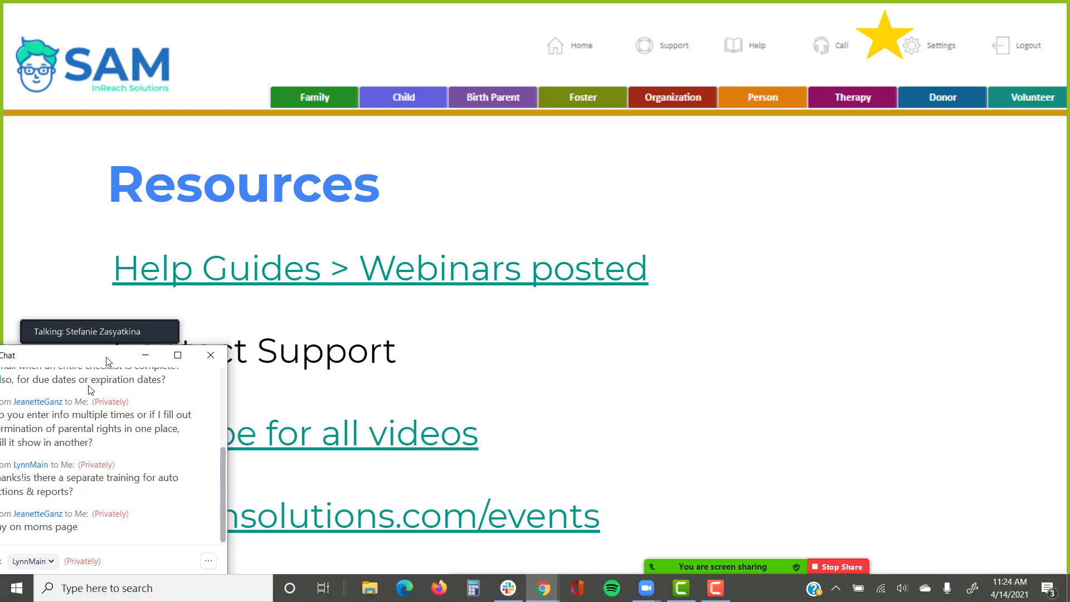
Open the Resources slide's link to all videos and browse the Inreach Solutions channel's created playlists on YouTube.
{"action": "left_click", "coordinate": [452, 438]}
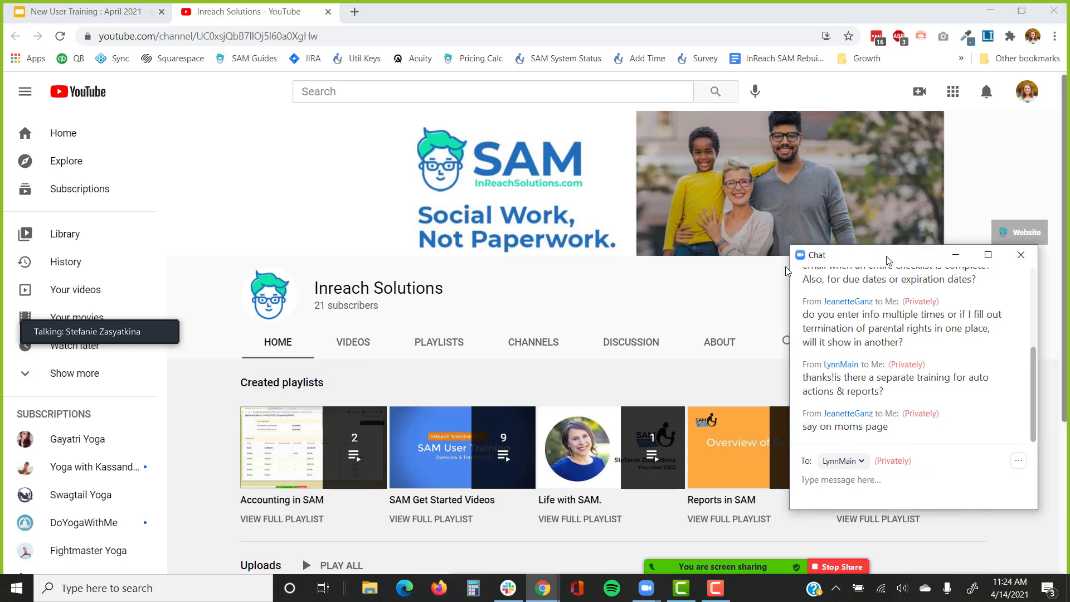
{"action": "left_click_drag", "start_coordinate": [906, 257], "coordinate": [92, 357]}
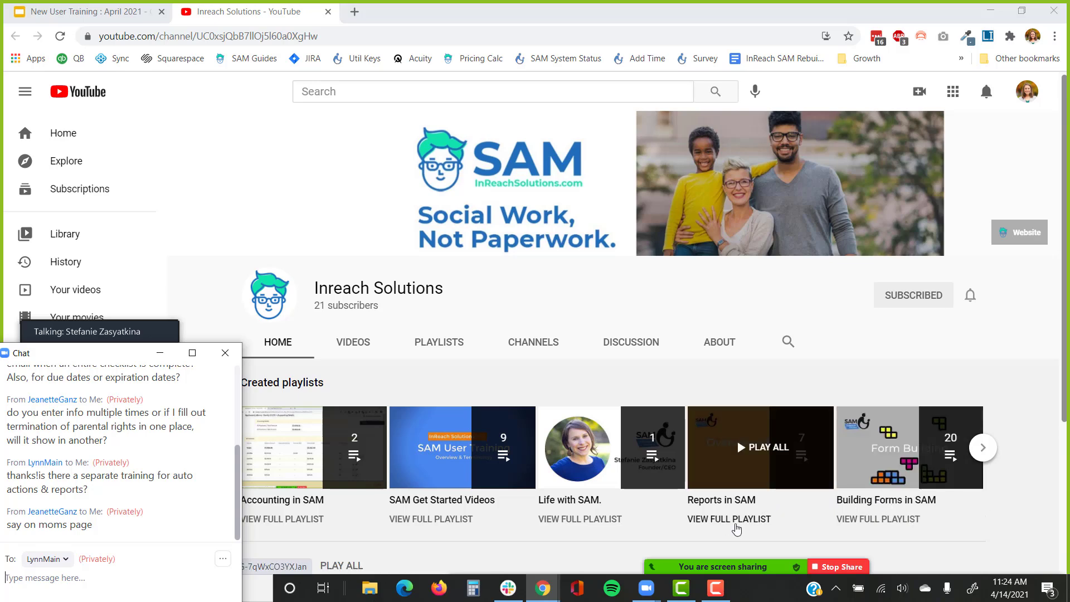
{"action": "left_click", "coordinate": [989, 454]}
{"action": "left_click", "coordinate": [989, 454]}
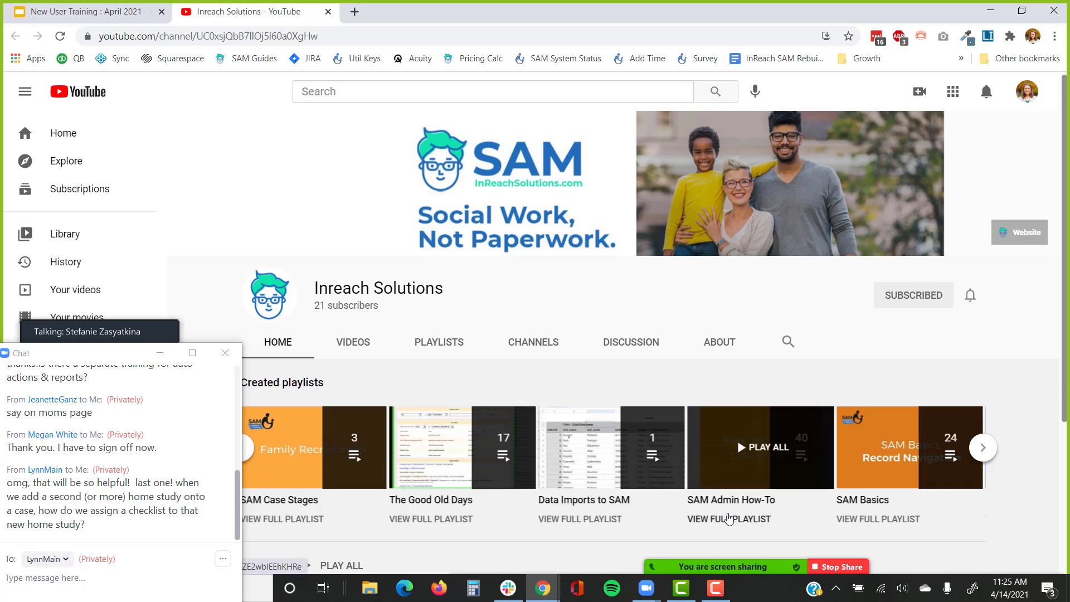
Return from YouTube to the New User Training : April 2021 slideshow and advance to the closing Thank you for joining! slide.
{"action": "key", "text": "alt+Tab"}
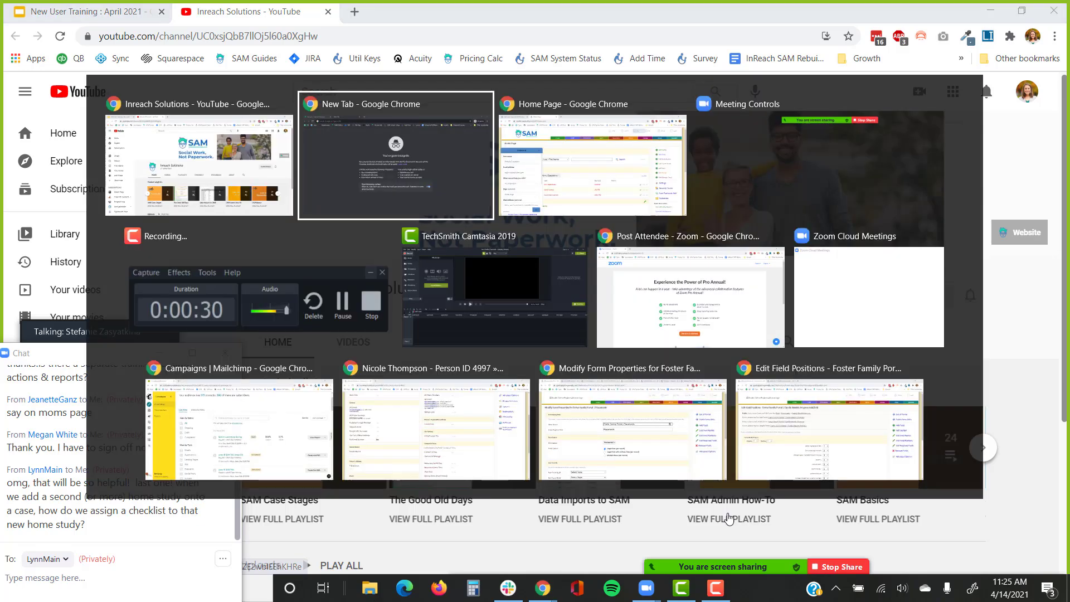
{"action": "key", "text": "Tab"}
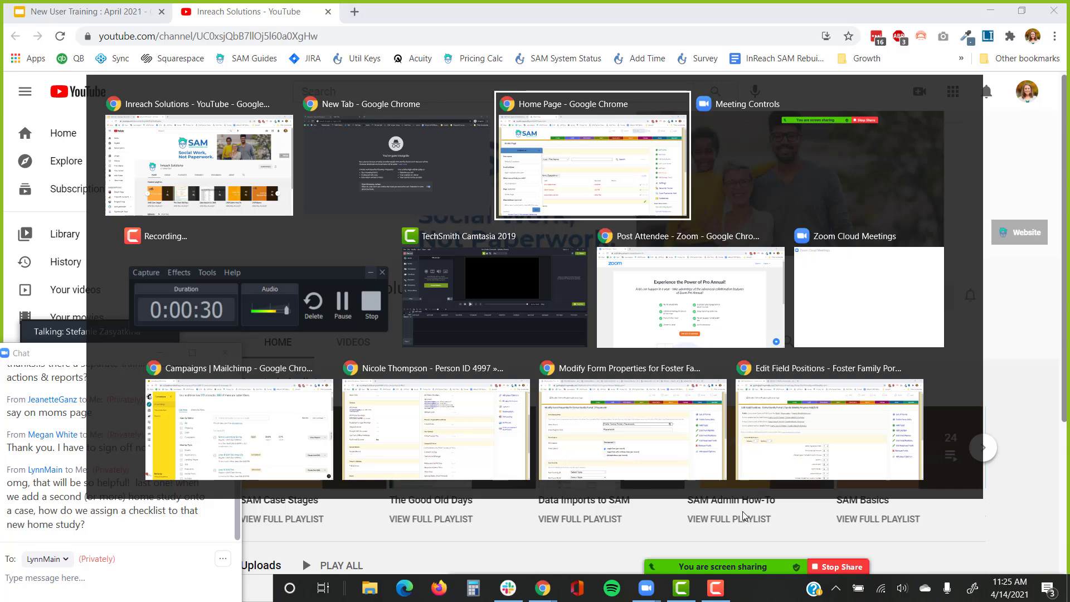
{"action": "left_click", "coordinate": [257, 184]}
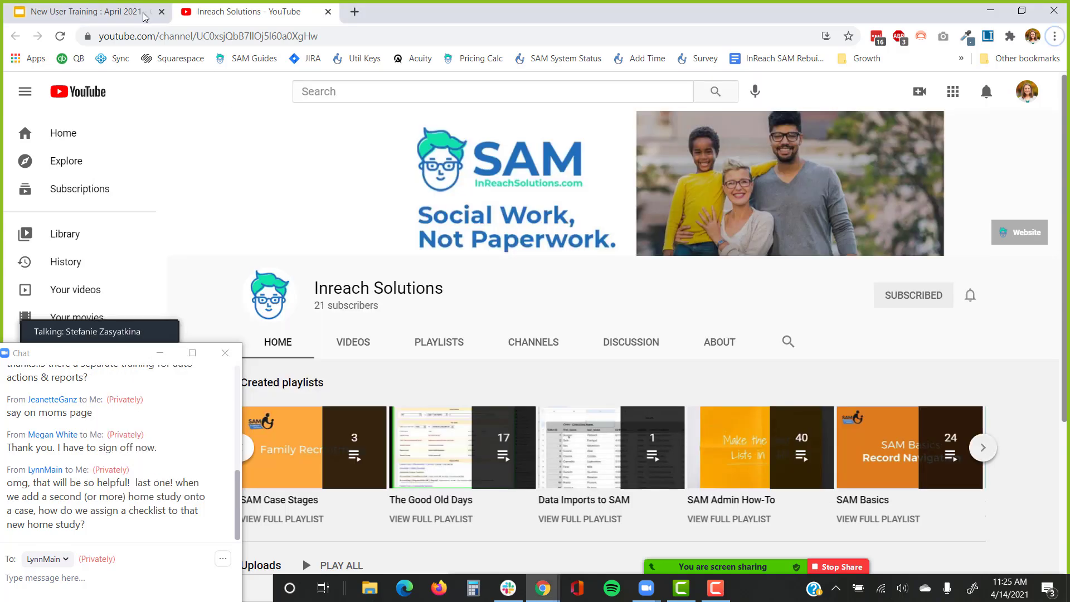
{"action": "left_click", "coordinate": [89, 11]}
{"action": "left_click", "coordinate": [112, 93]}
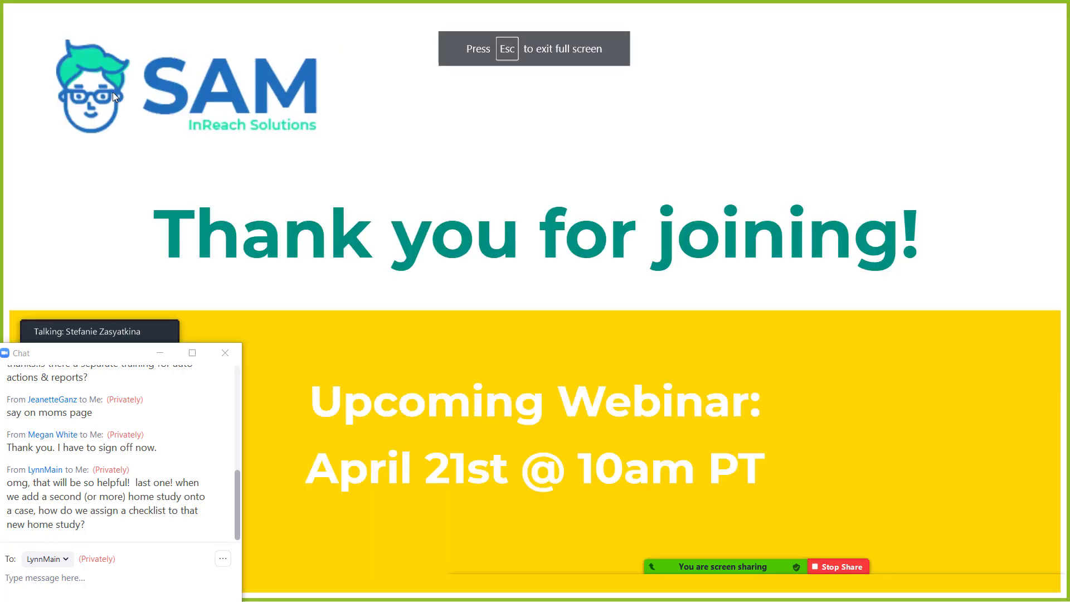